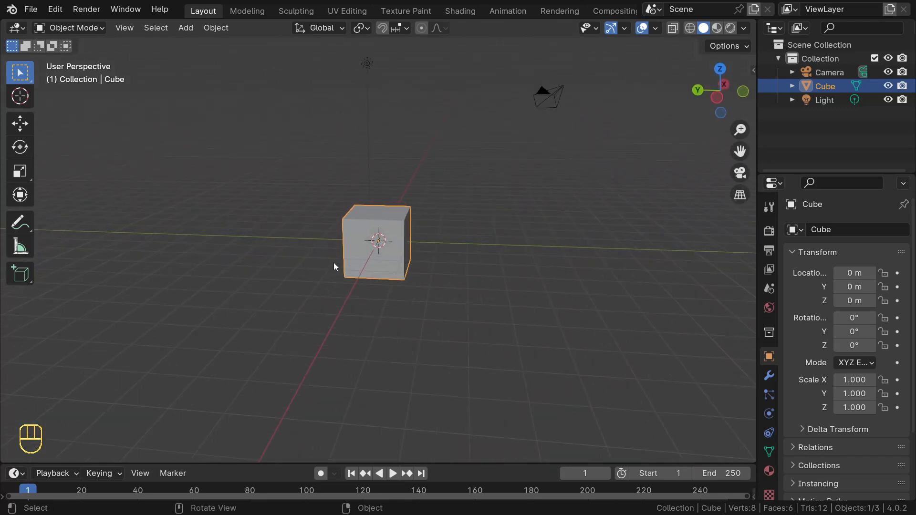
Delete all the default objects from the scene: the cube, camera and light
middle_drag(333, 266, 733, 279)
mouse_move(538, 259)
middle_down()
mouse_move(511, 264)
mouse_move(523, 262)
middle_up()
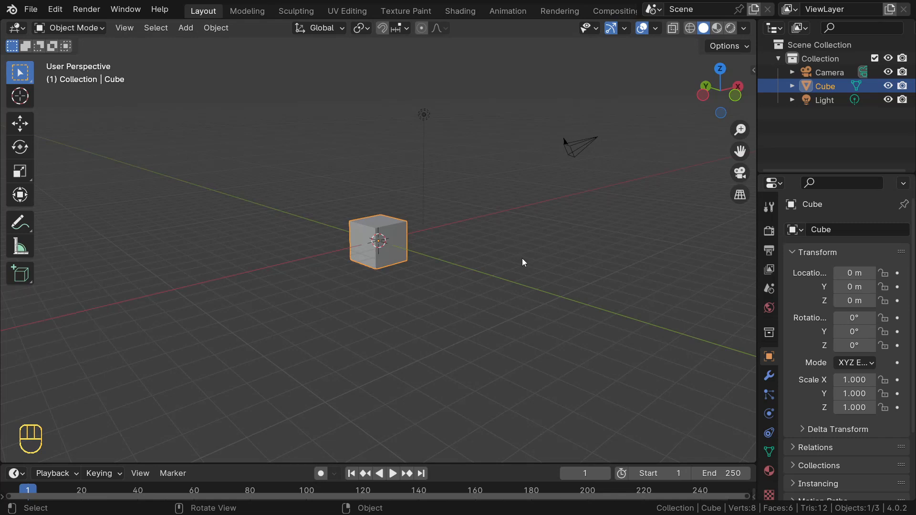
key(a)
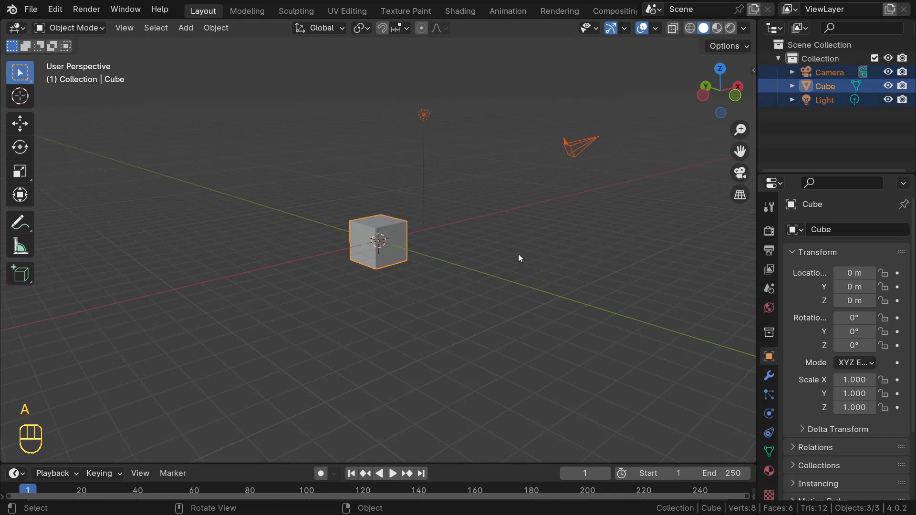
key(Delete)
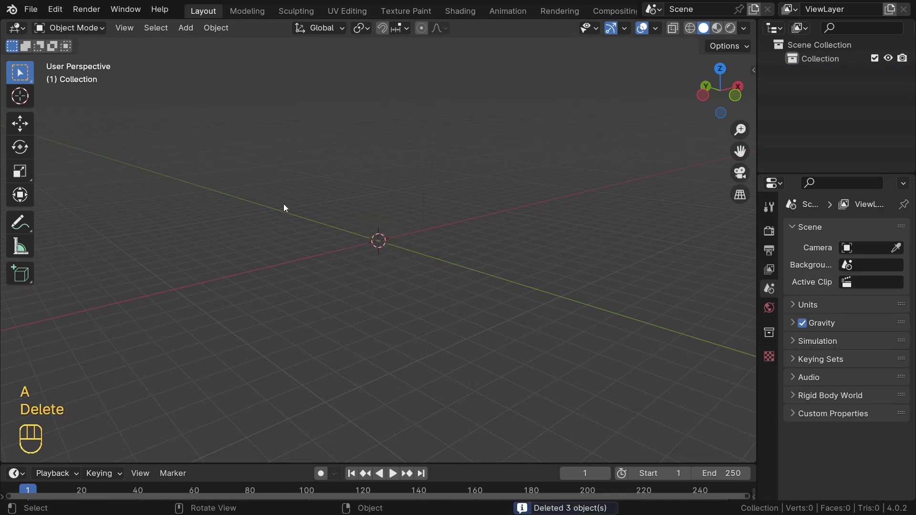
Add a UV sphere for the head and scale its mesh in Edit Mode to about 0.36 of its size
key(shift+a)
mouse_move(241, 199)
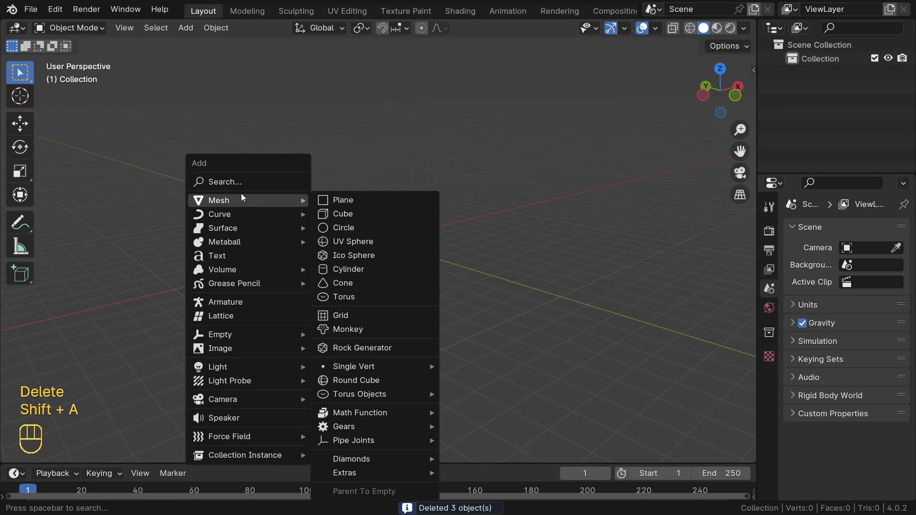
click(362, 240)
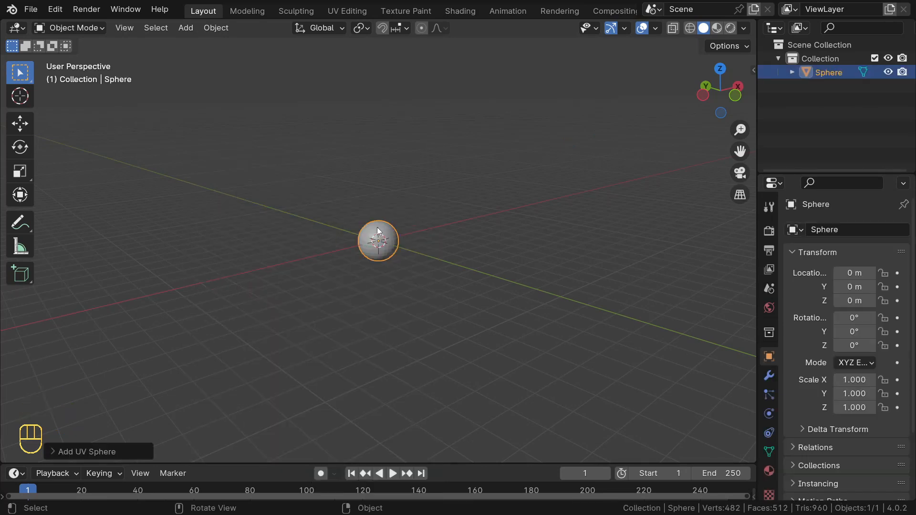
key(Tab)
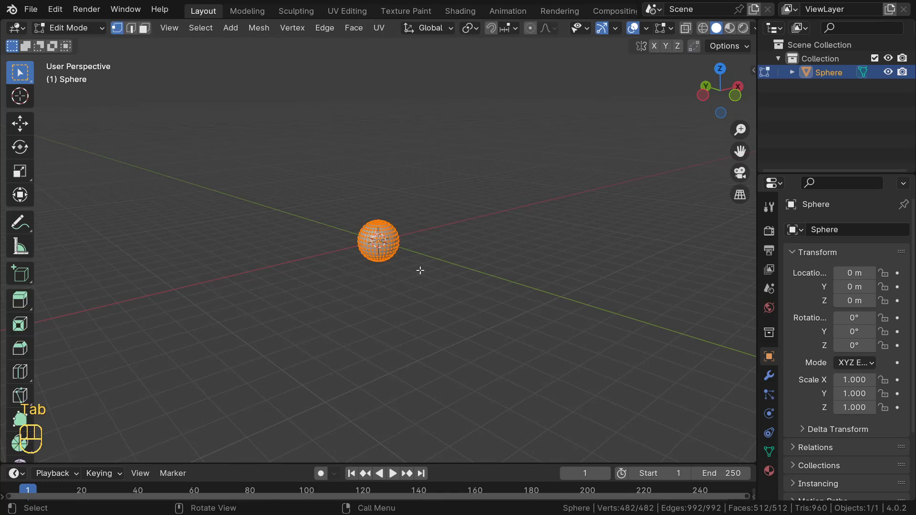
key(KP_1)
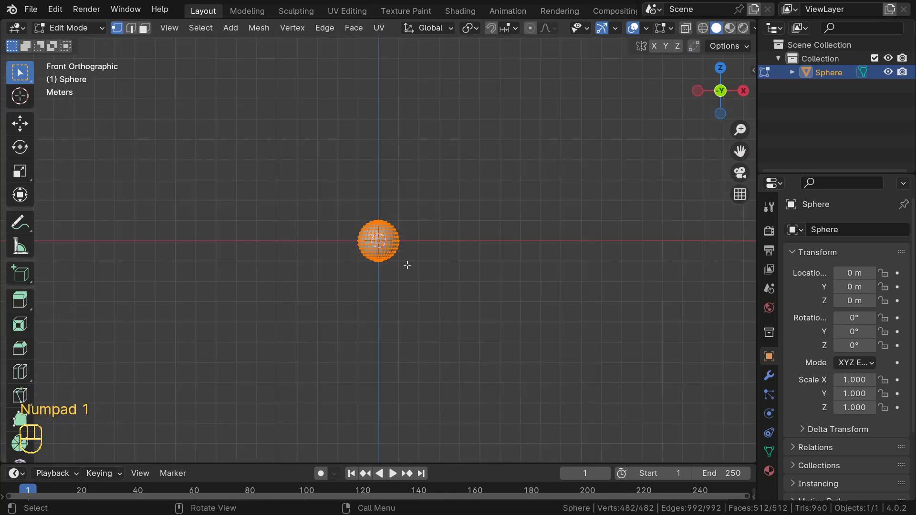
key(s)
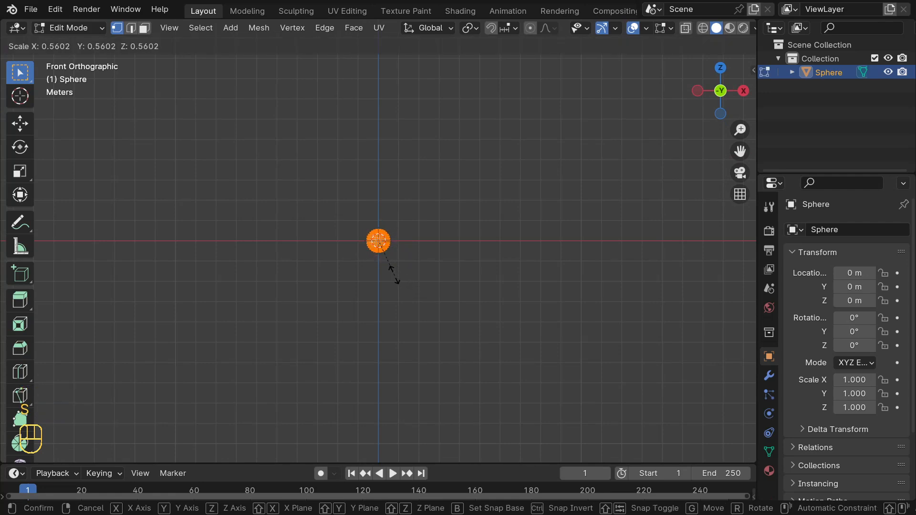
click(382, 263)
Raise the small sphere's mesh about 3.1 m along Z above the origin and return to Object Mode
scroll(403, 201, up, 5)
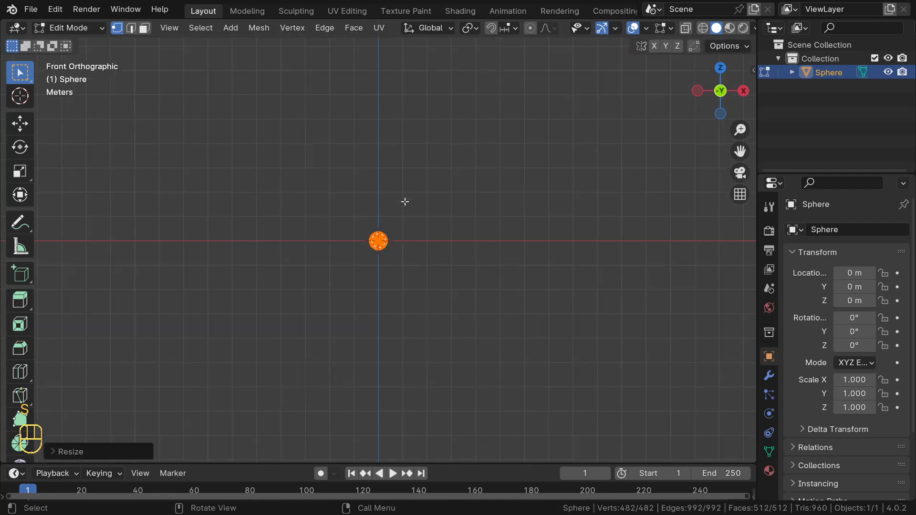
scroll(405, 201, up, 2)
scroll(405, 201, down, 3)
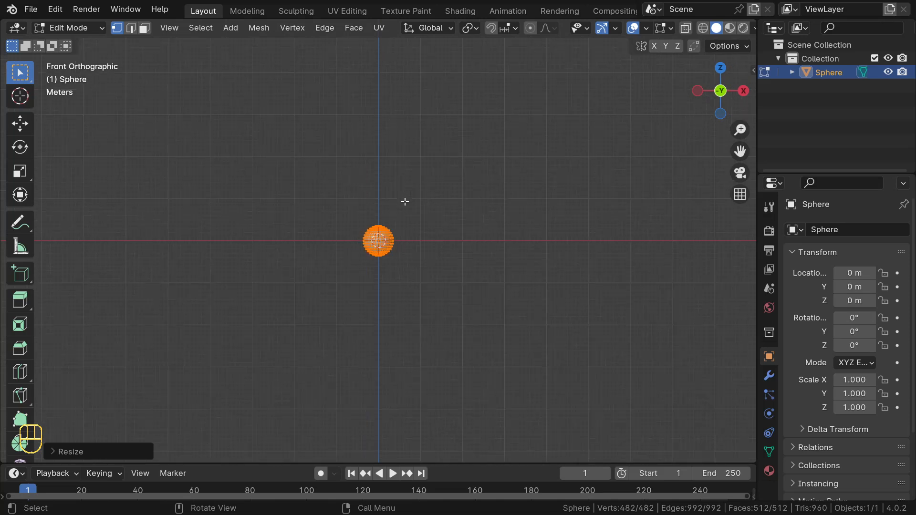
key(g)
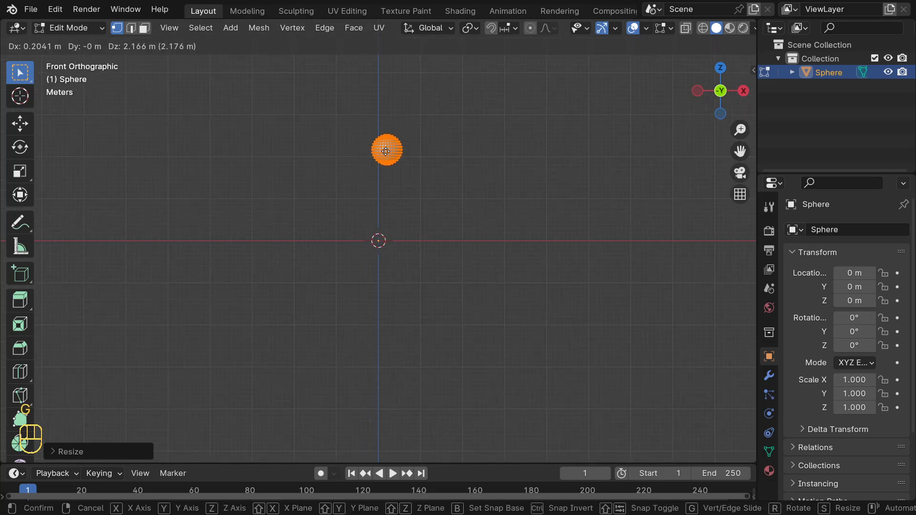
key(z)
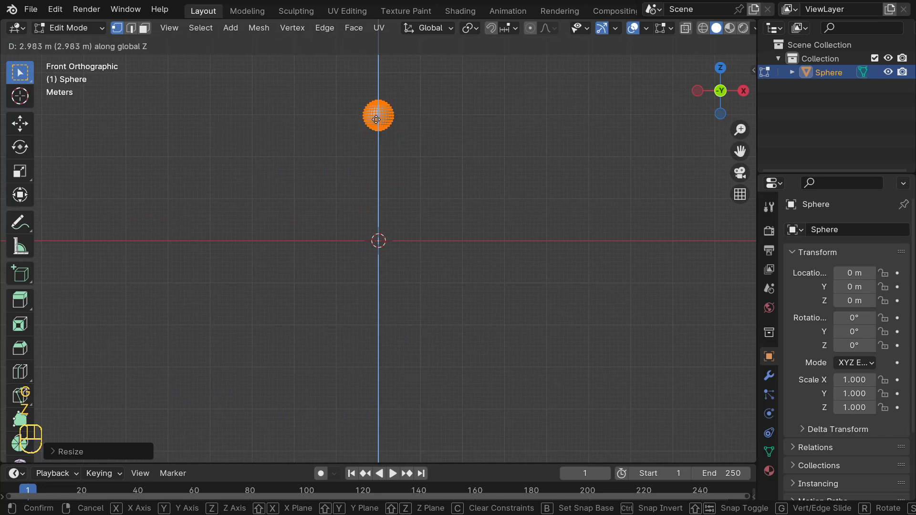
click(376, 114)
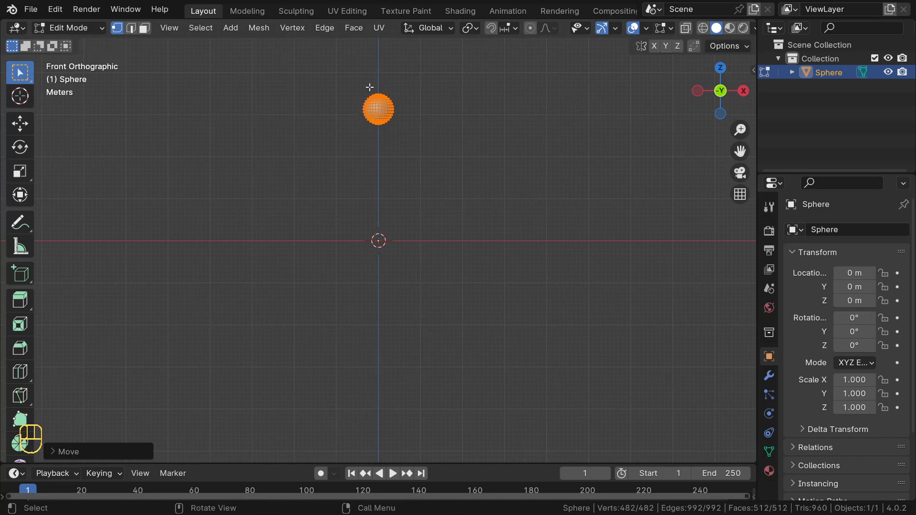
key(Tab)
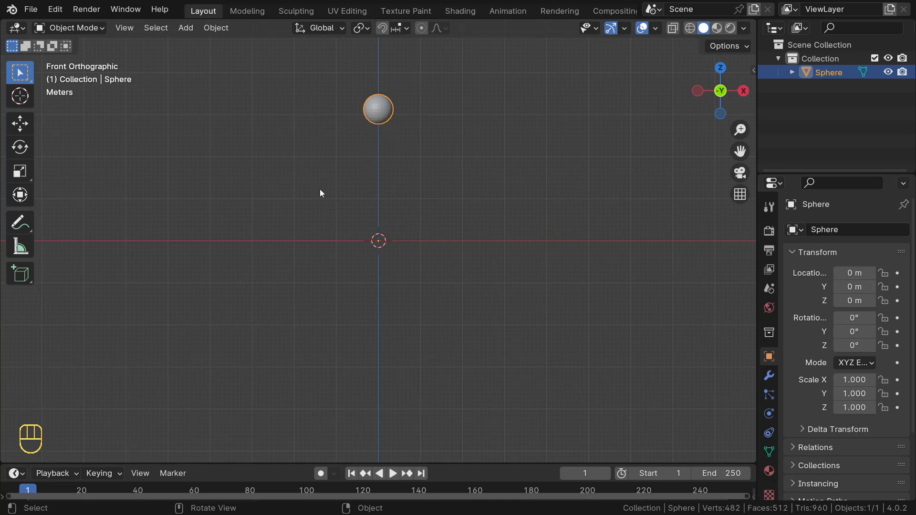
Add a second UV sphere for the body and stretch its mesh along Z to about 1.3 times its height
key(shift+a)
mouse_move(320, 181)
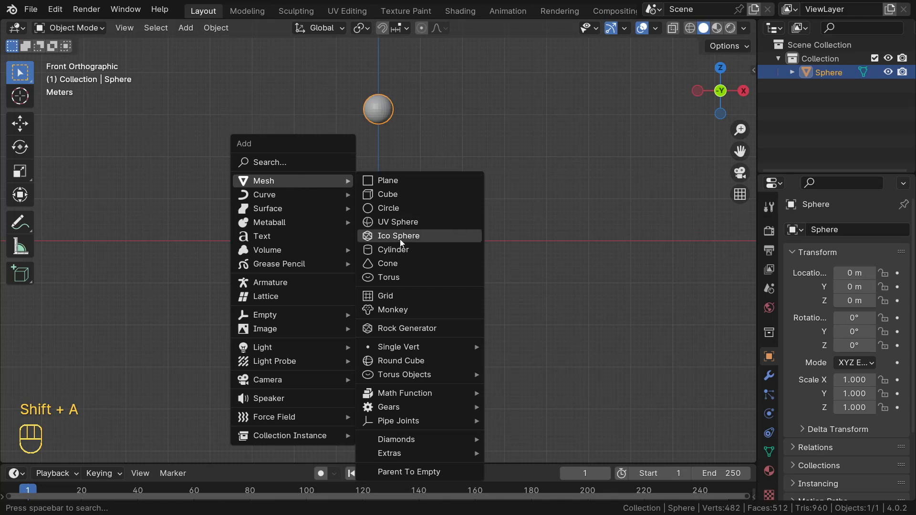
click(404, 224)
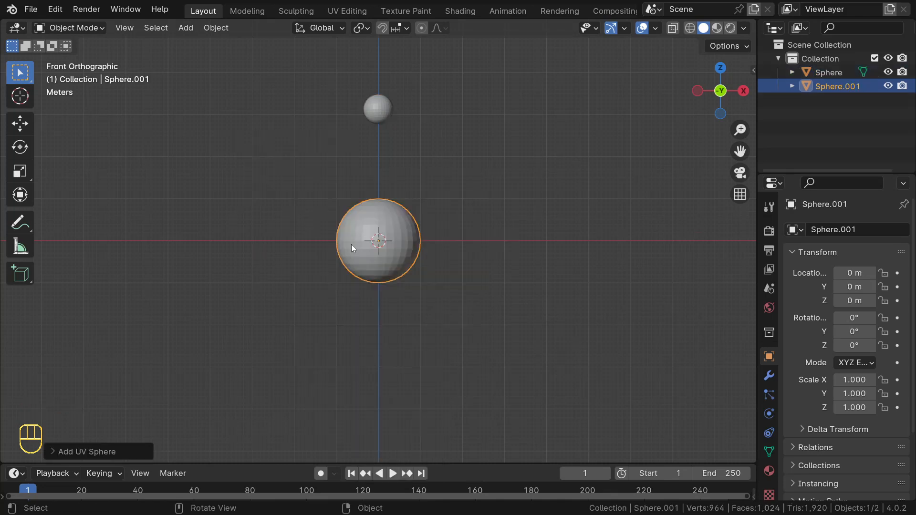
key(Tab)
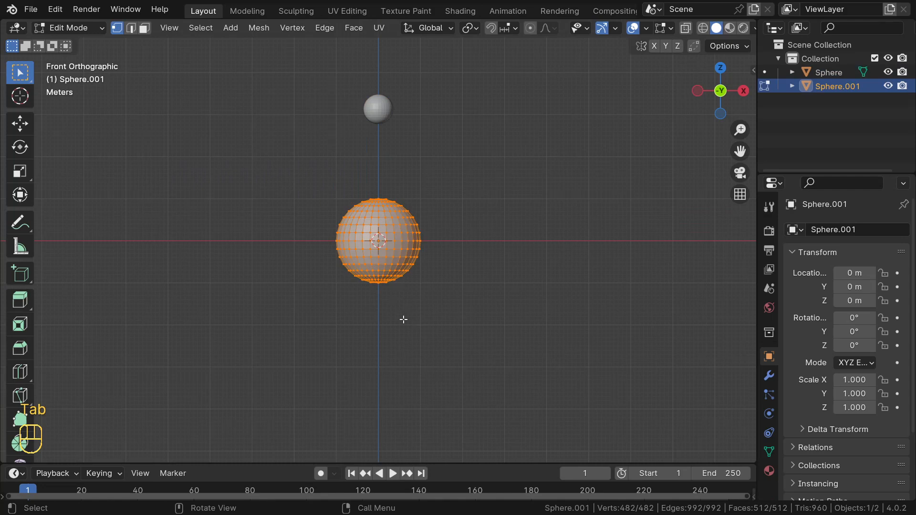
key(s)
key(z)
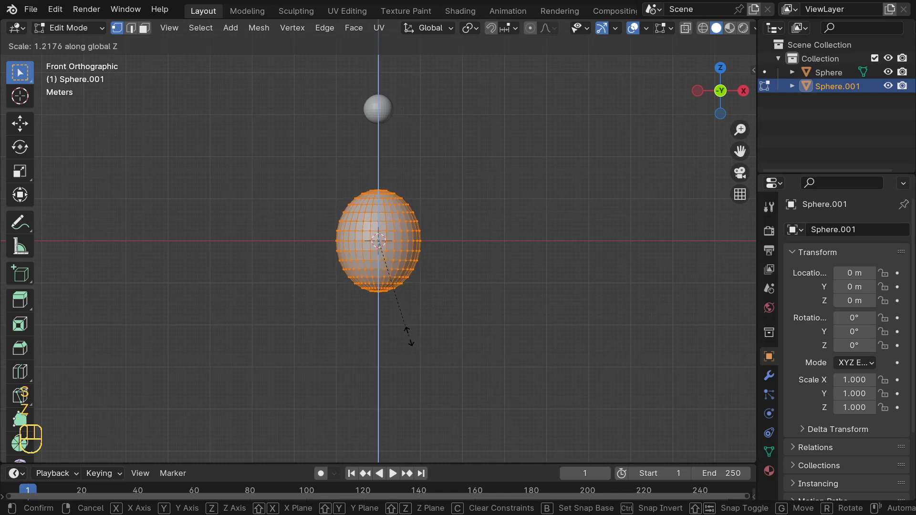
click(412, 344)
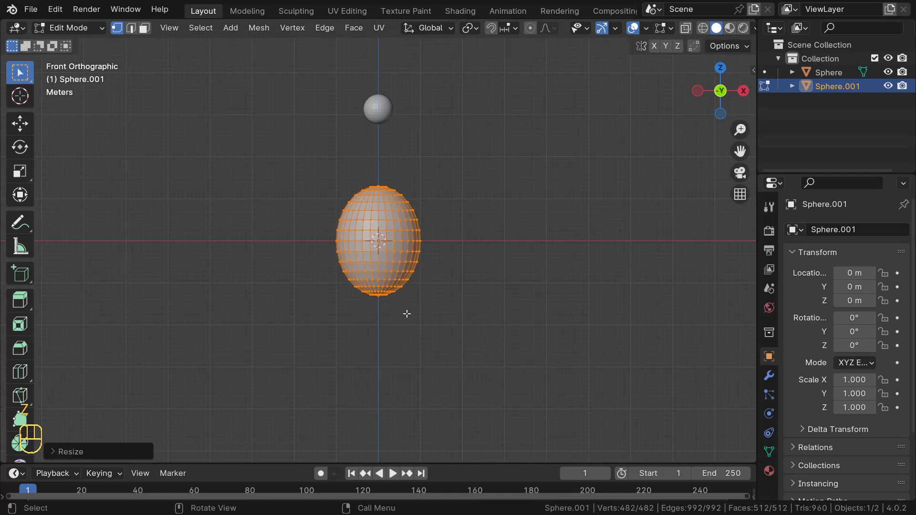
Shrink the egg-shaped body mesh to about 0.56 and raise it about 2.1 m along Z until it meets the underside of the head
key(s)
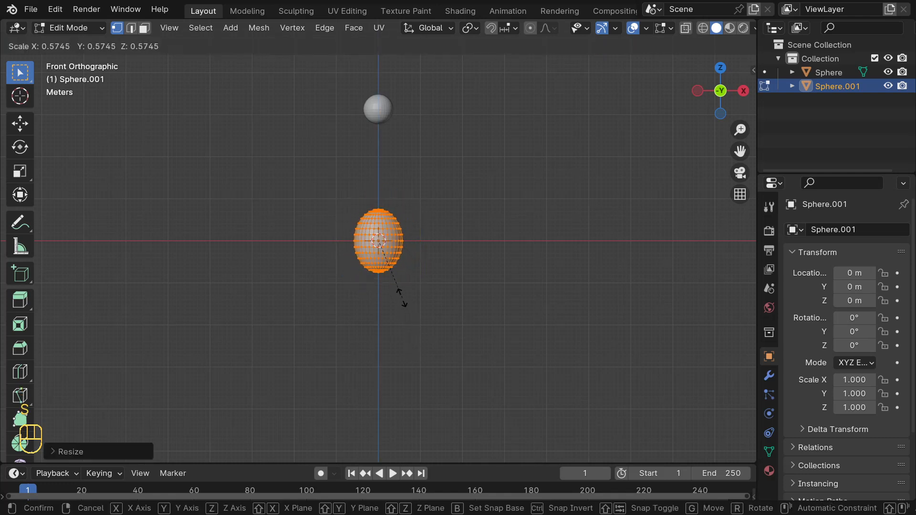
click(403, 301)
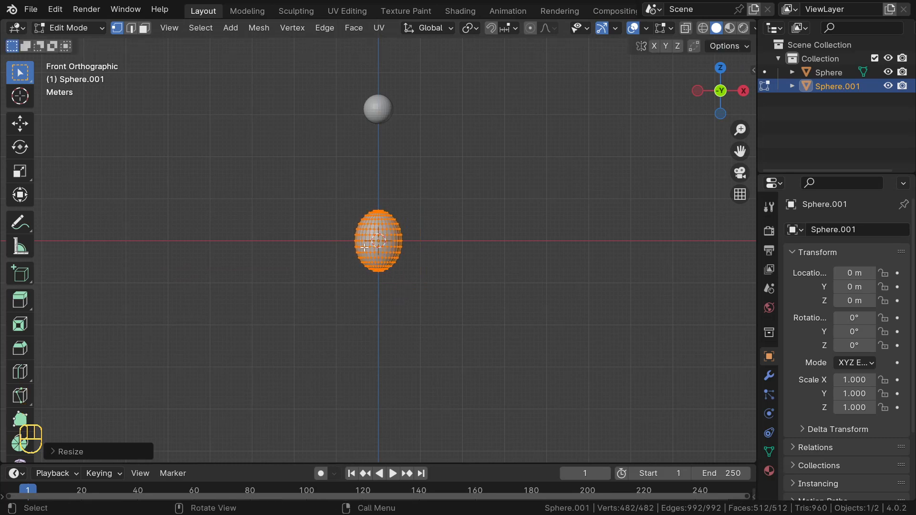
key(g)
key(z)
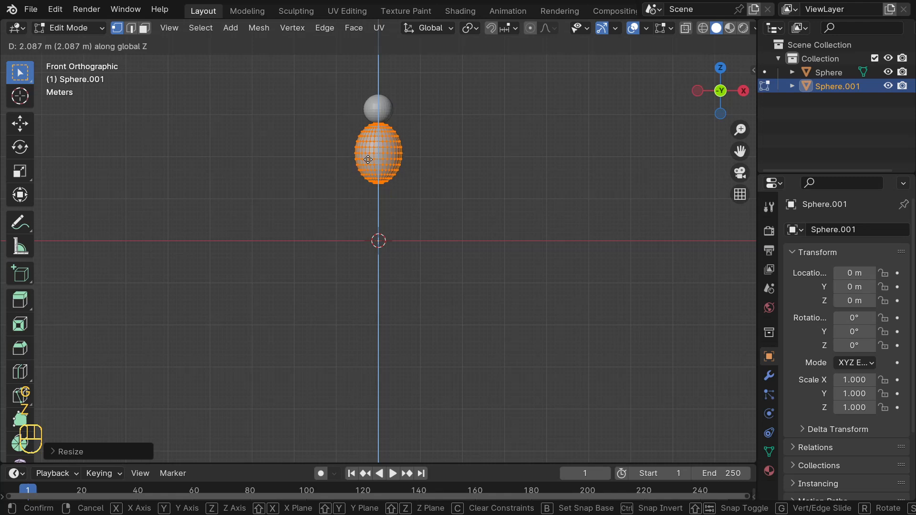
click(368, 156)
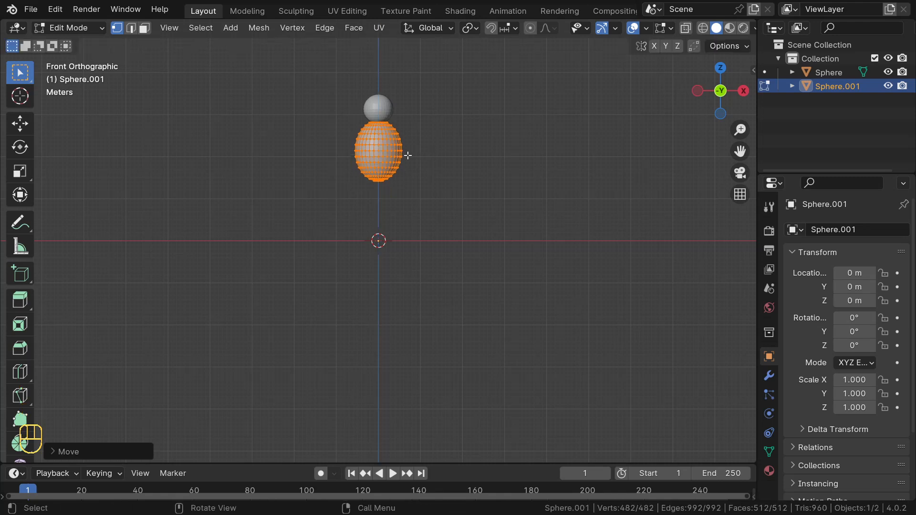
key(Tab)
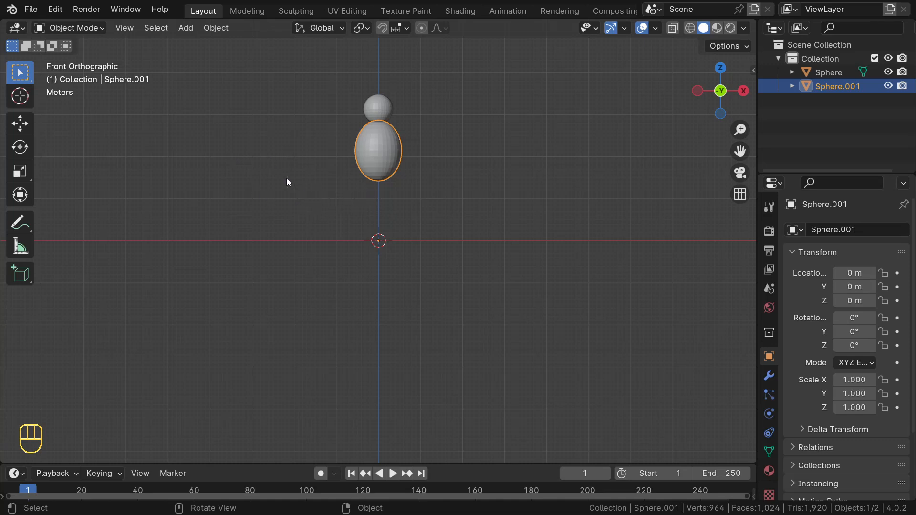
Add a cylinder mesh at the origin for the leg
key(shift+a)
mouse_move(282, 172)
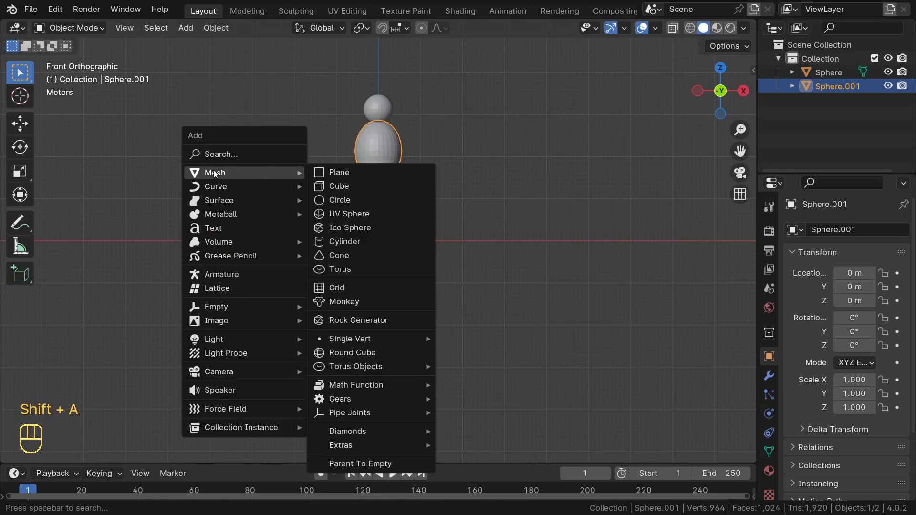
click(335, 243)
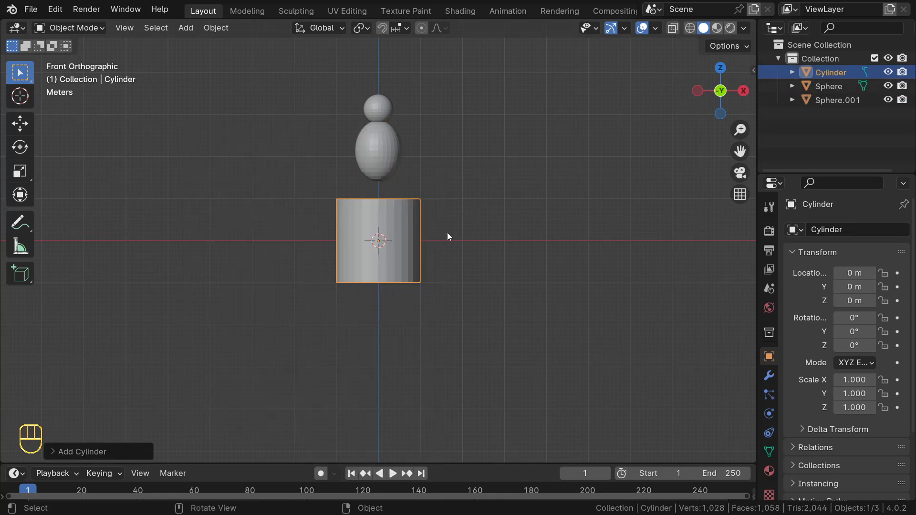
Scale the cylinder mesh thin on X and Y only, under a tenth of its width, and place it under the body about 0.15 m toward negative X
key(Tab)
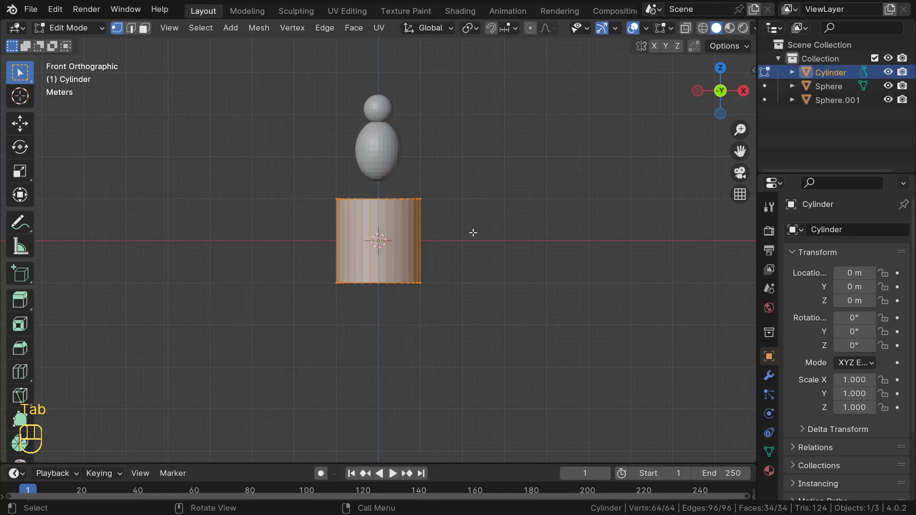
key(s)
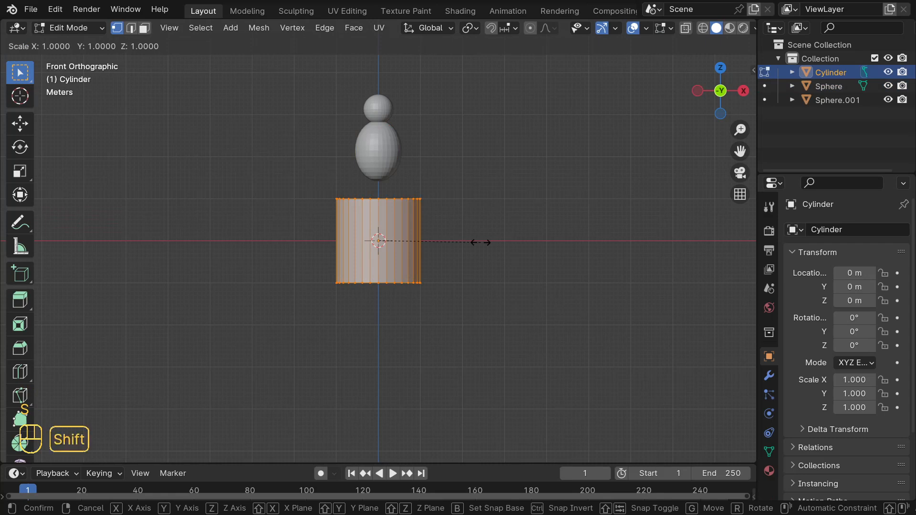
key(shift+z)
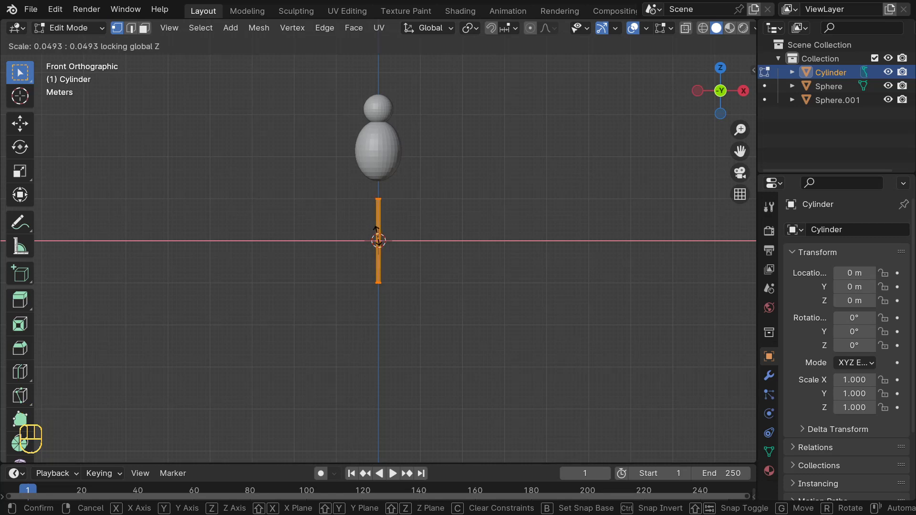
click(382, 242)
key(g)
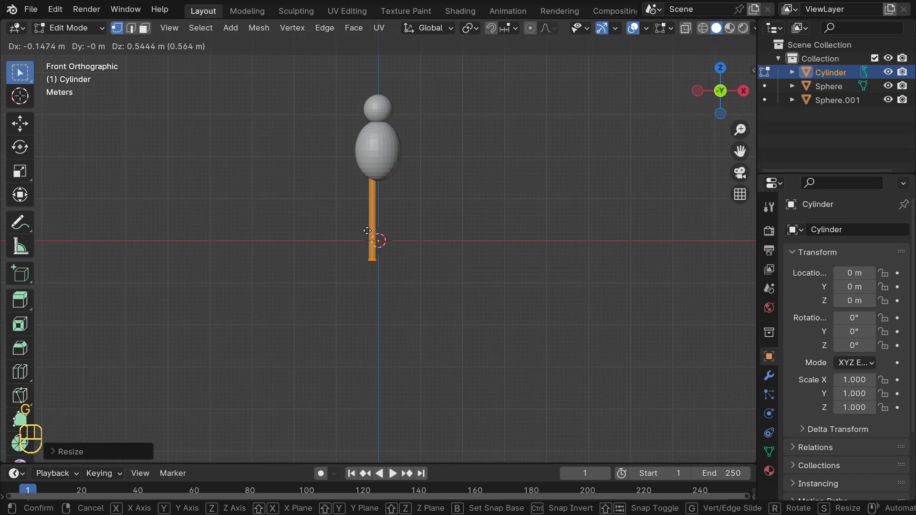
click(367, 231)
Shorten the leg by moving only its bottom face up about 0.75 m along Z
middle_drag(367, 231, 358, 260)
key(3)
scroll(359, 275, up, 5)
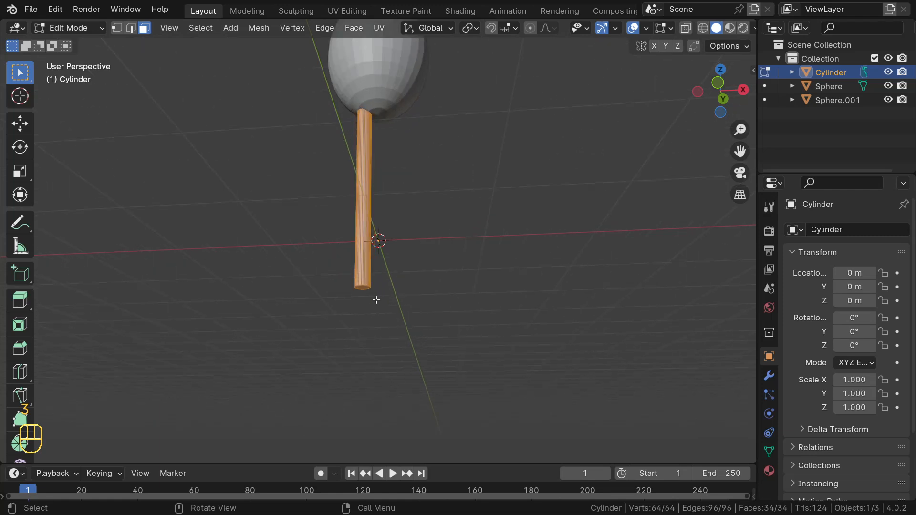
click(363, 288)
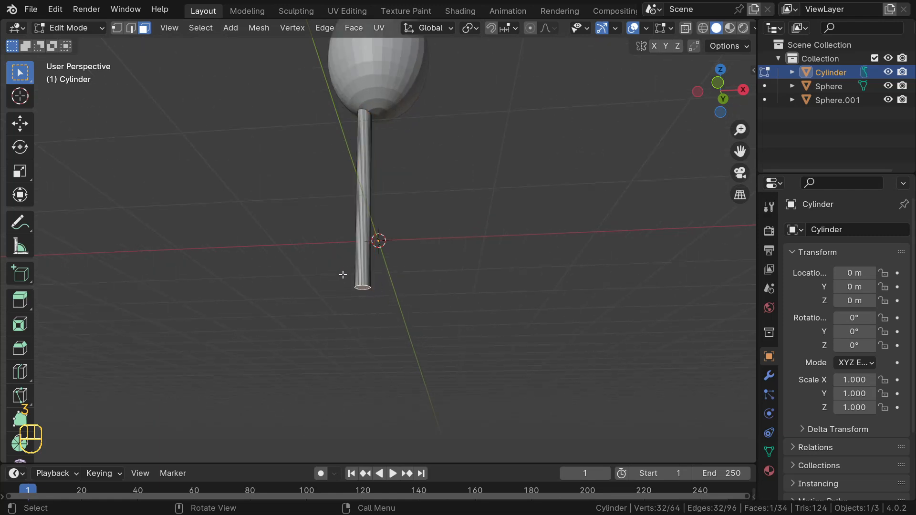
key(KP_1)
scroll(355, 214, down, 4)
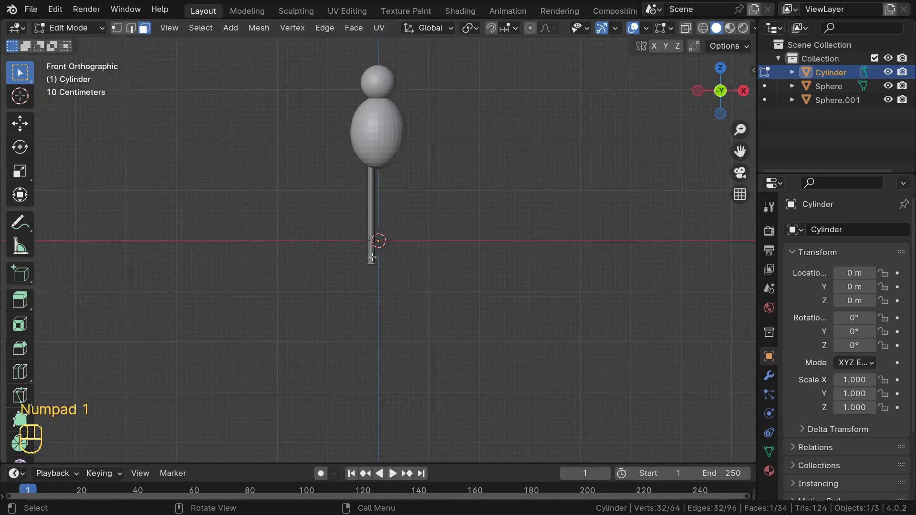
key(g)
key(z)
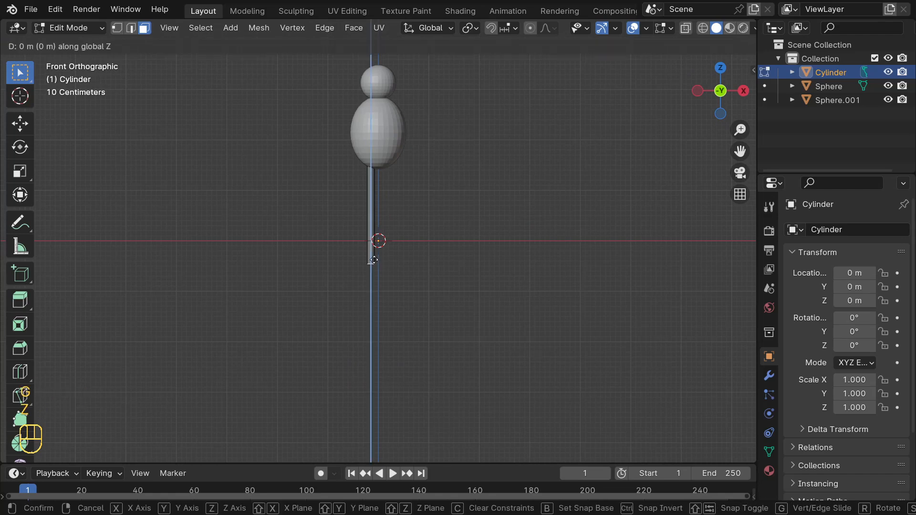
click(368, 222)
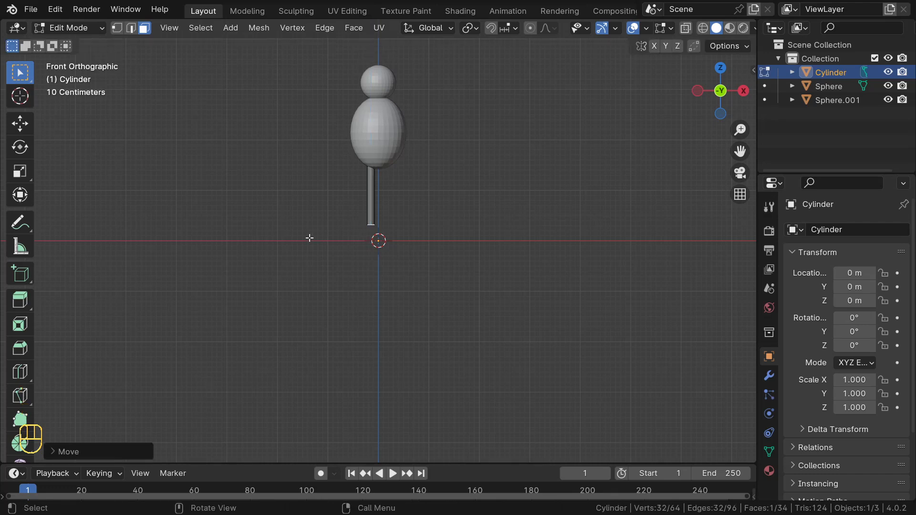
Duplicate the whole leg mesh and move the copy about 0.31 m along X to form the second leg
key(a)
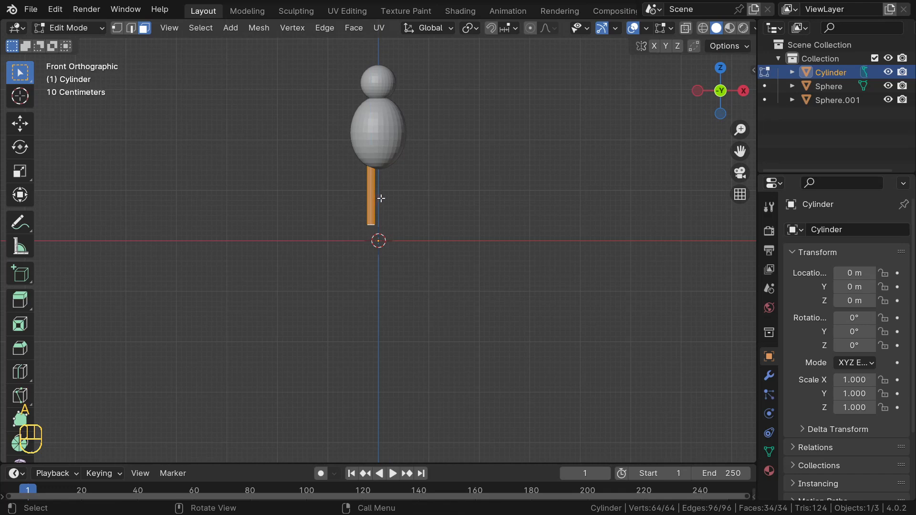
key(shift+d)
key(x)
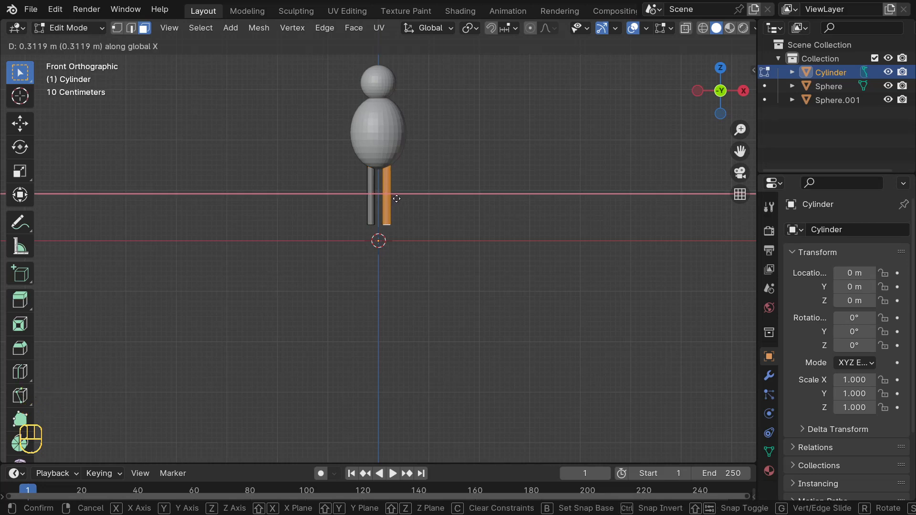
click(396, 199)
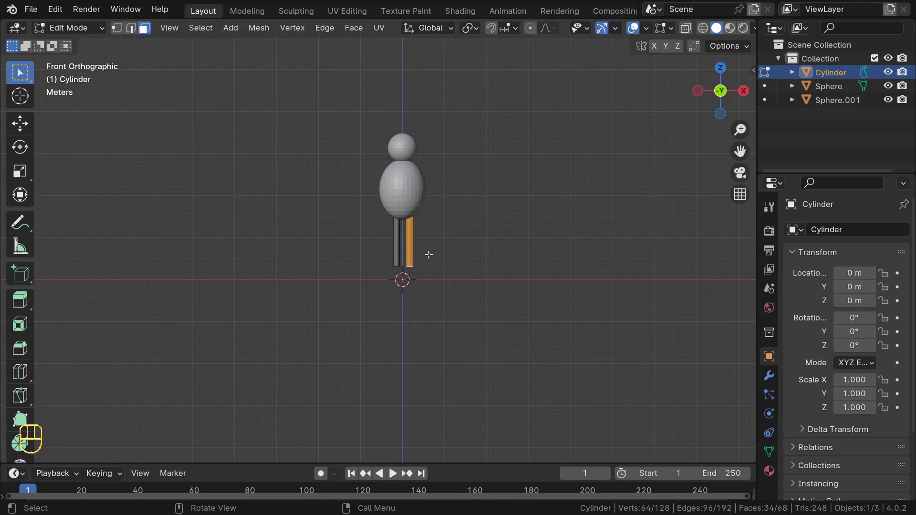
Duplicate the second leg's mesh beside the upper body on the positive X side and rotate the copy 90° about Y for an arm
key(shift+d)
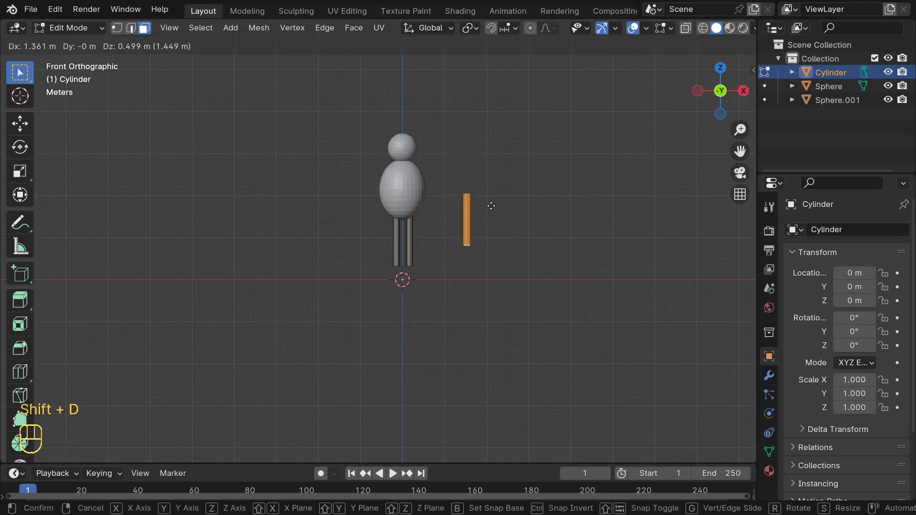
click(456, 183)
key(r)
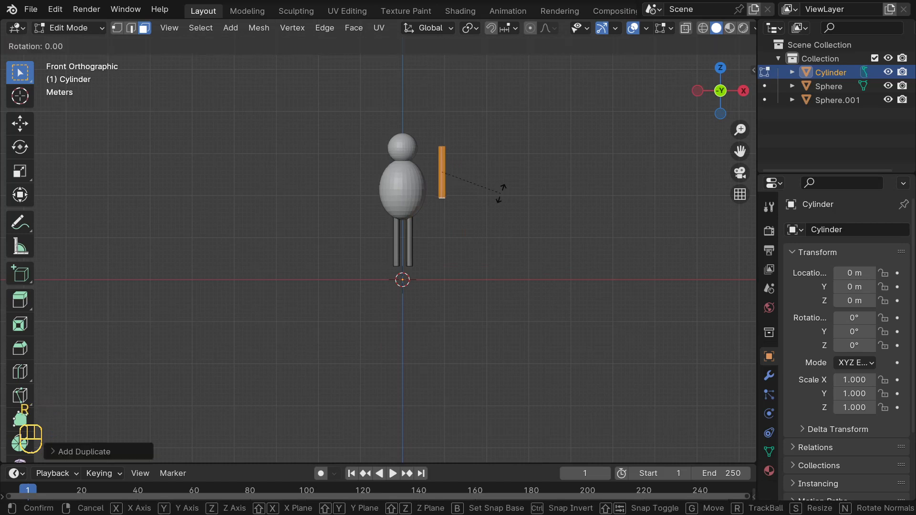
key(y)
key(9)
key(0)
key(Return)
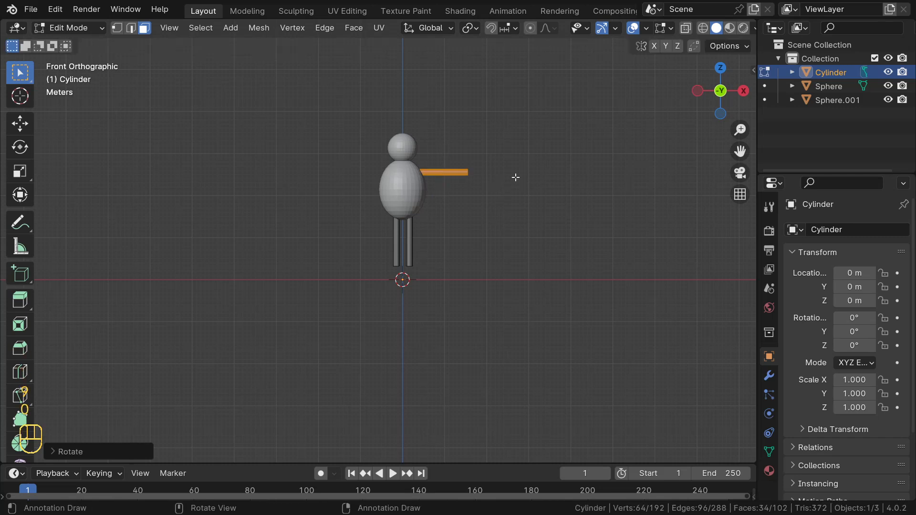
Shrink the arm slightly overall, scale it to about 0.87 along X, and move it about 0.17 m toward the body and 0.08 m up
key(s)
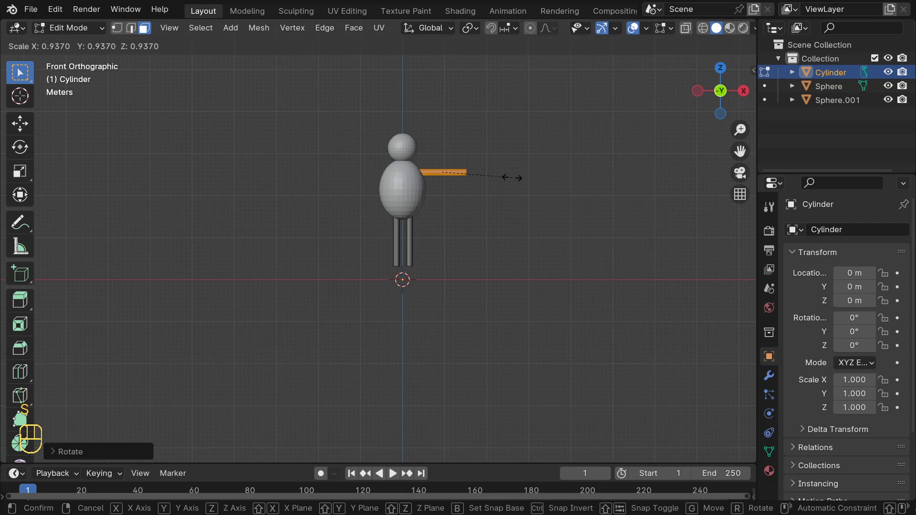
click(506, 178)
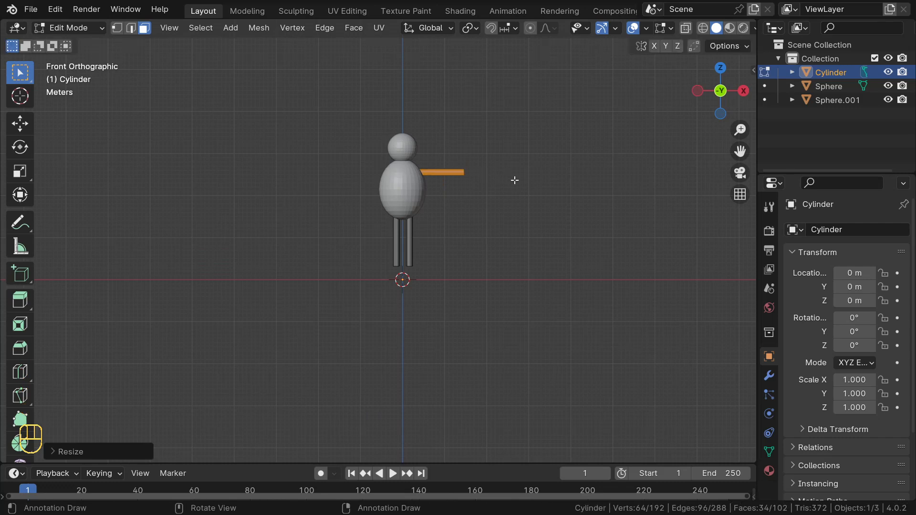
key(s)
key(x)
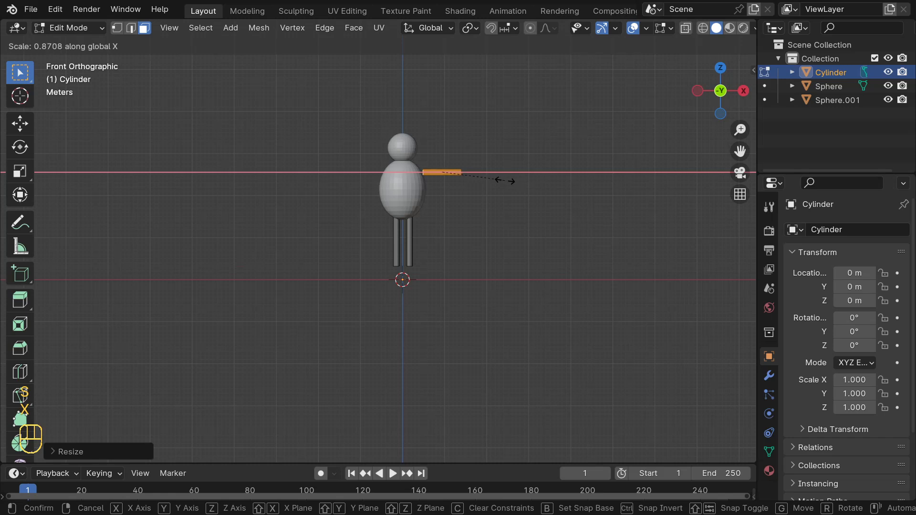
click(505, 180)
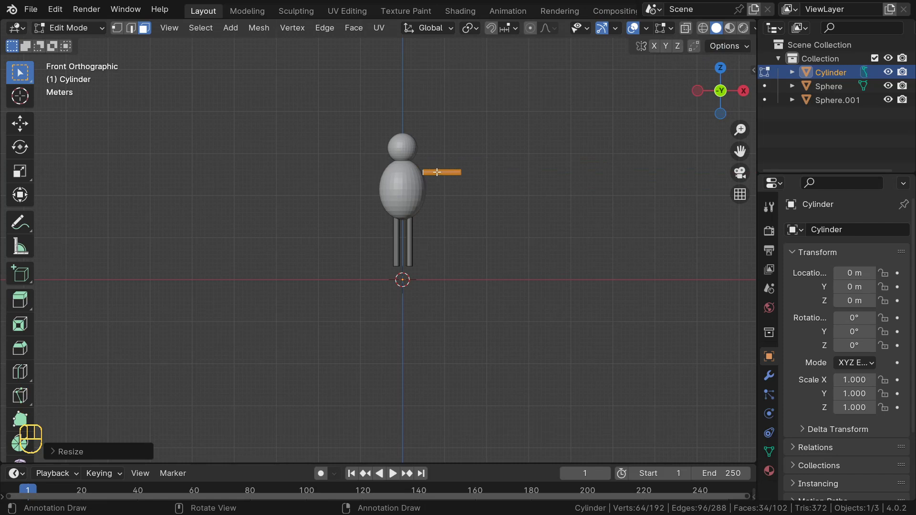
key(g)
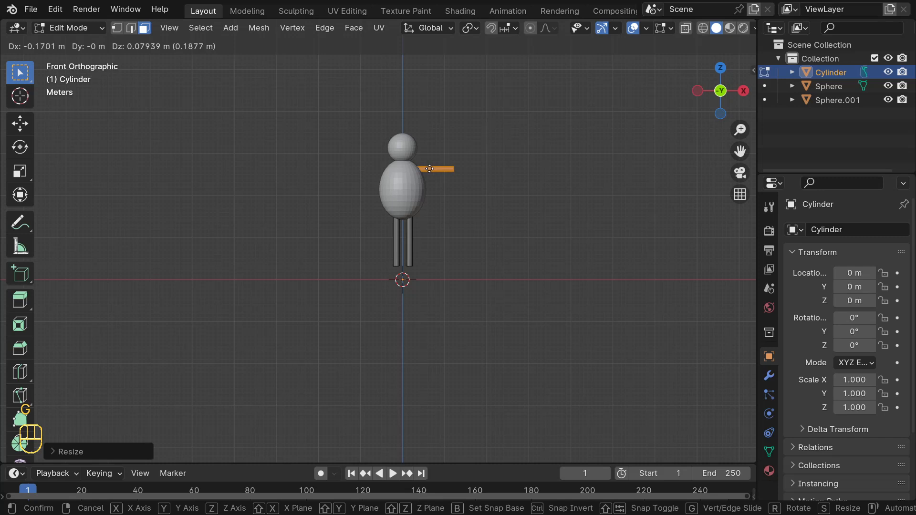
click(429, 169)
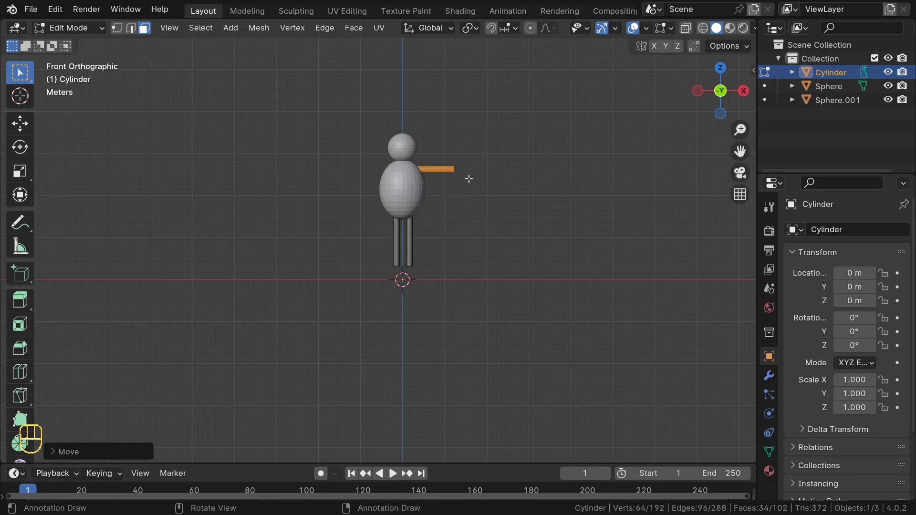
Duplicate the arm mesh and move the copy about 1.5 m toward negative X, onto the opposite side of the body
scroll(470, 178, up, 2)
key(KP_Decimal)
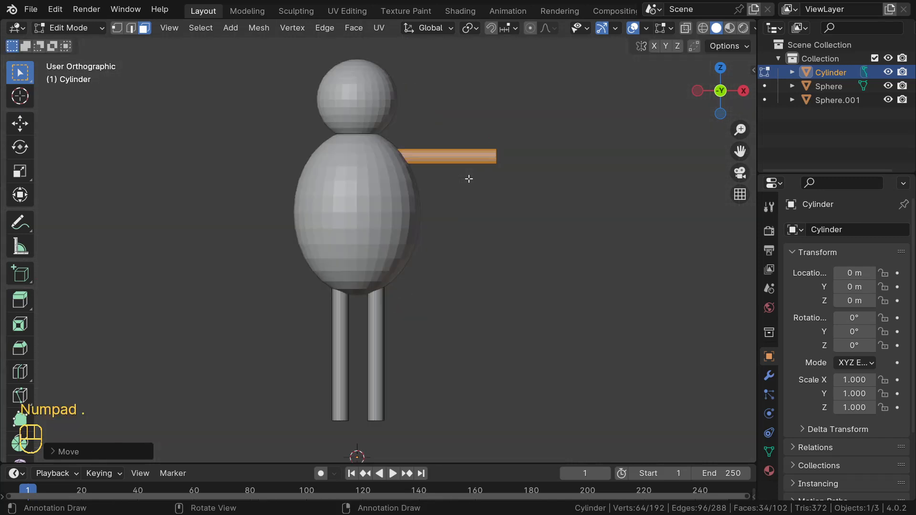
scroll(469, 178, down, 9)
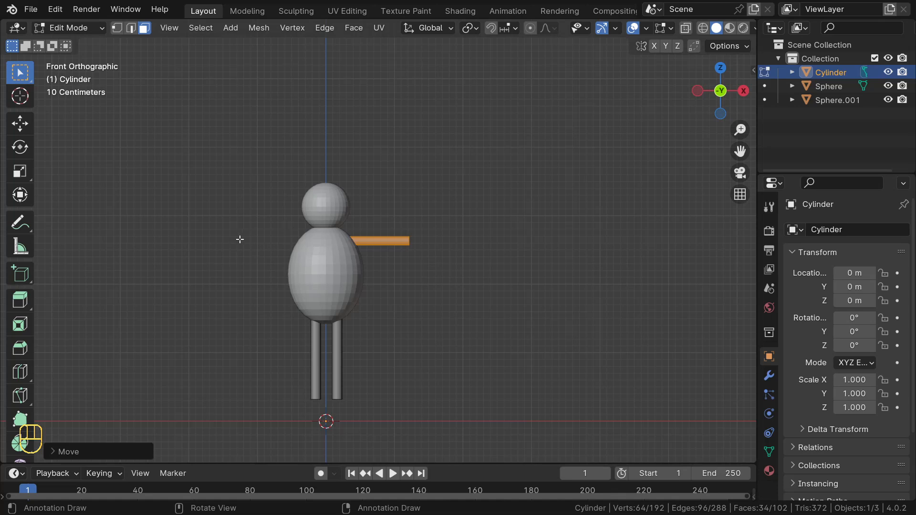
key(shift+d)
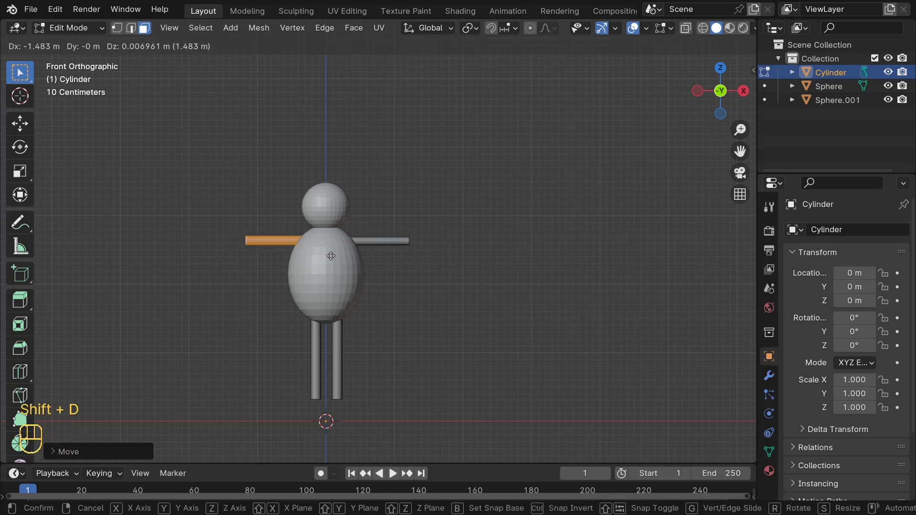
key(x)
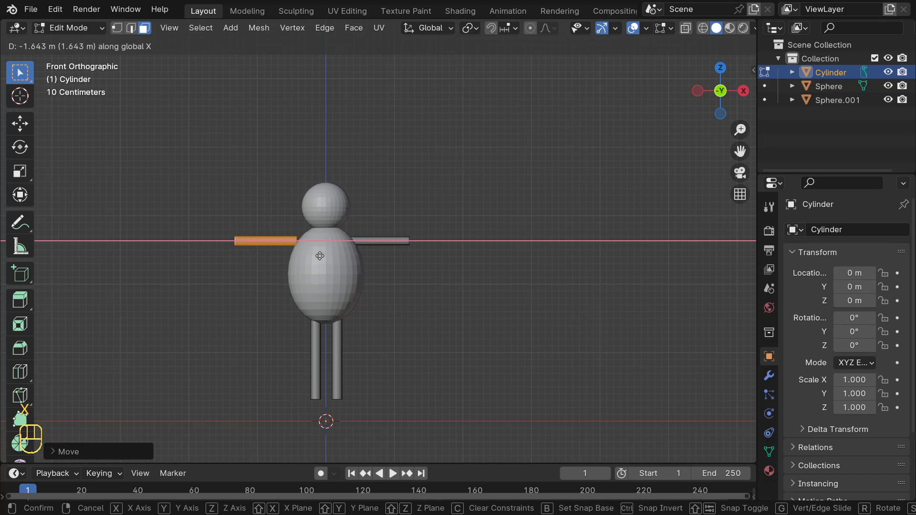
click(326, 257)
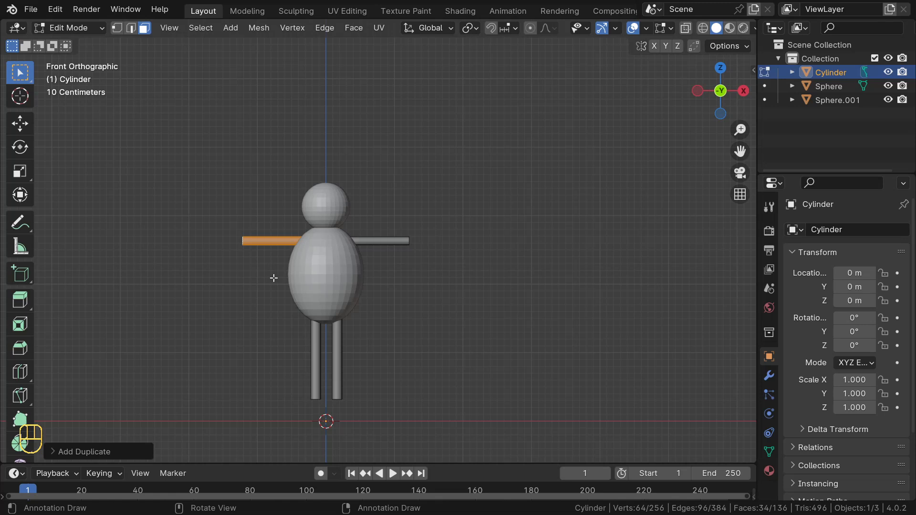
scroll(286, 266, down, 1)
Separate all arm and leg geometry into individual objects by loose parts and return to Object Mode
key(Tab)
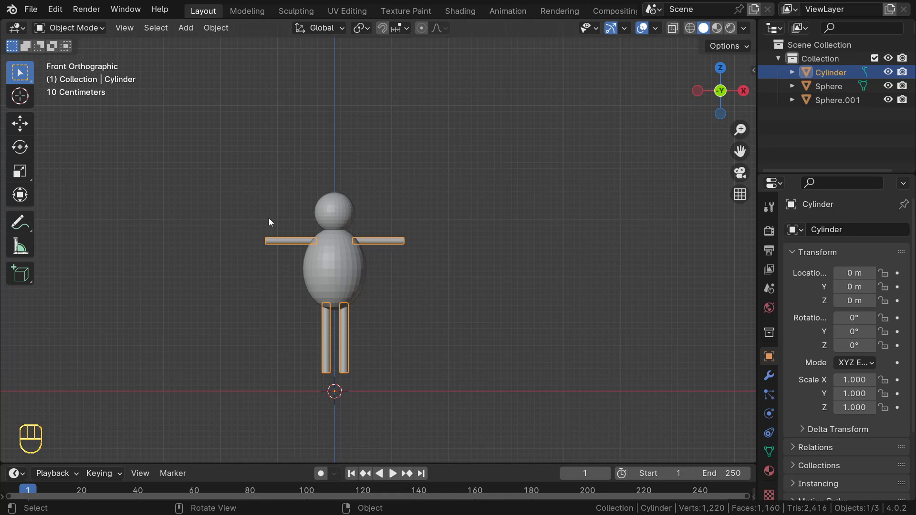
key(Tab)
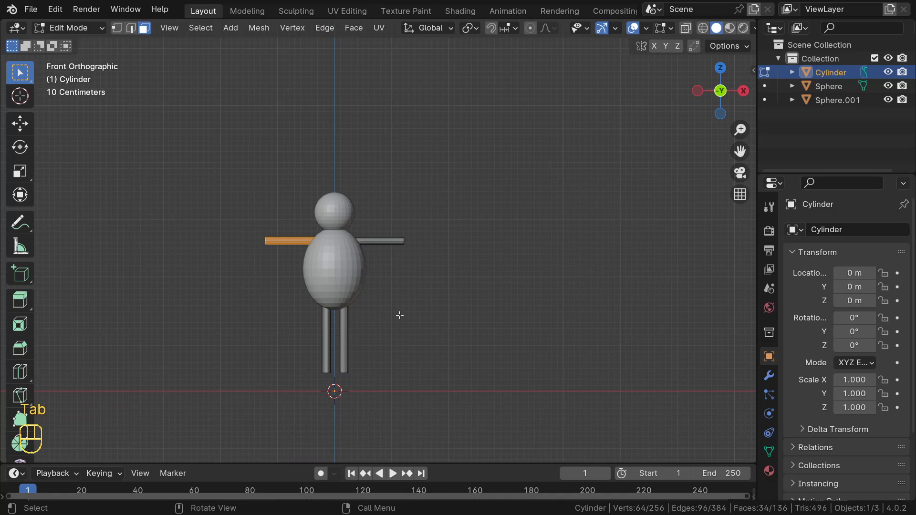
key(a)
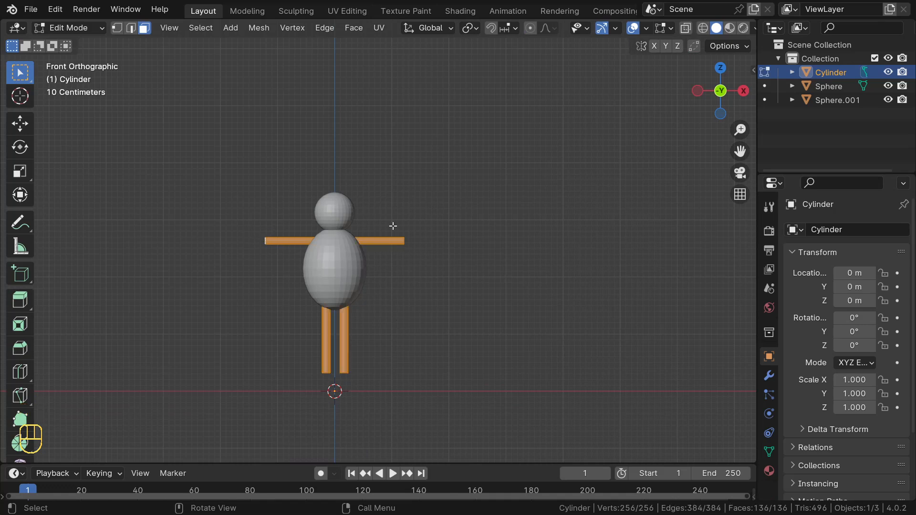
key(p)
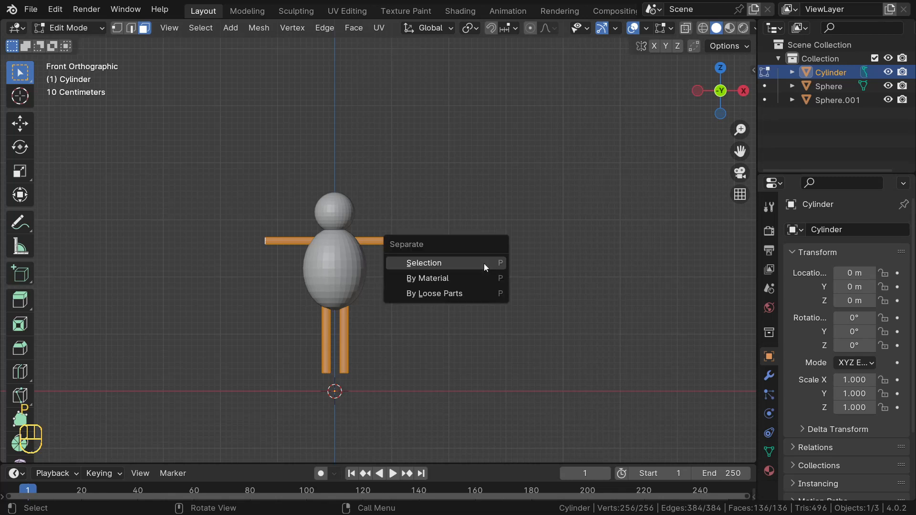
click(457, 294)
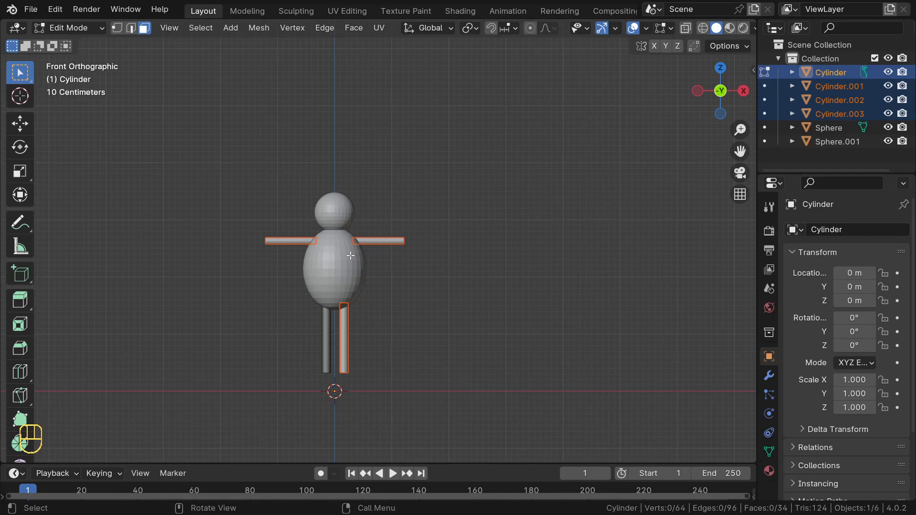
key(Tab)
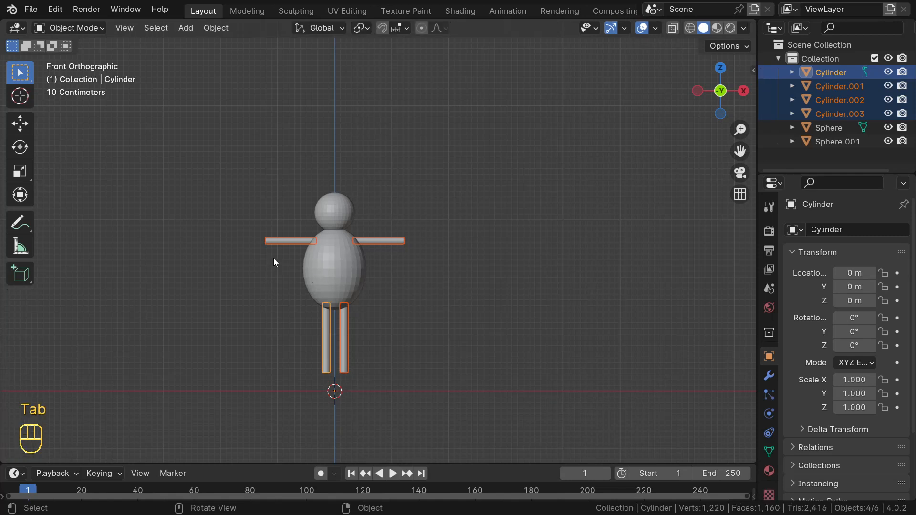
Select the arms and legs one after another to check that each is a separate object
click(286, 239)
click(326, 338)
click(344, 322)
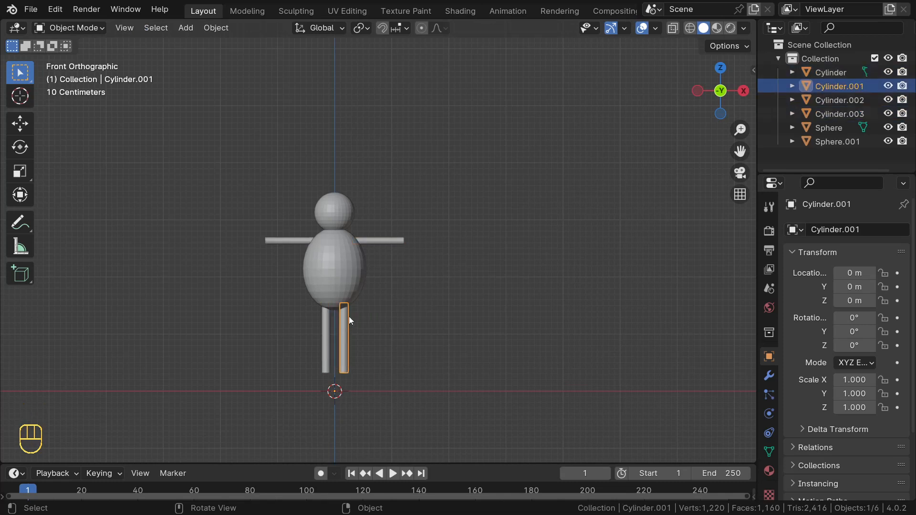
click(385, 238)
click(280, 238)
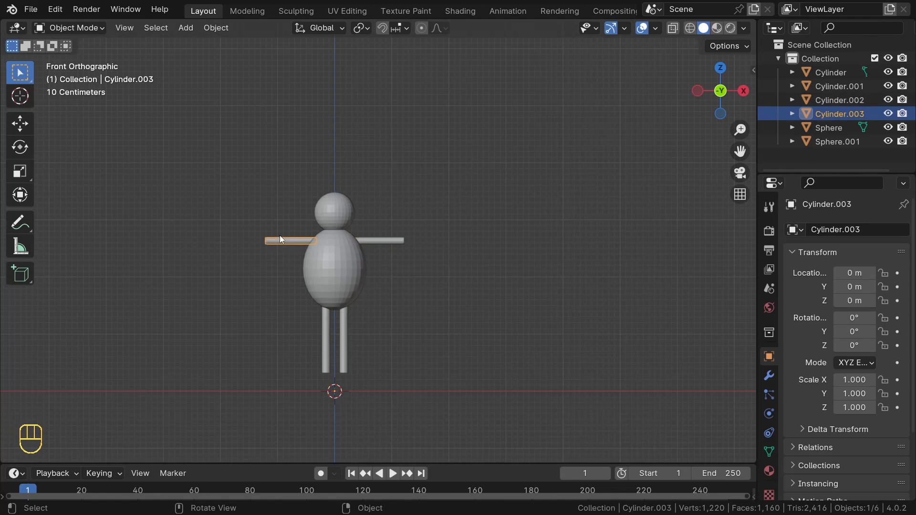
click(328, 343)
click(342, 342)
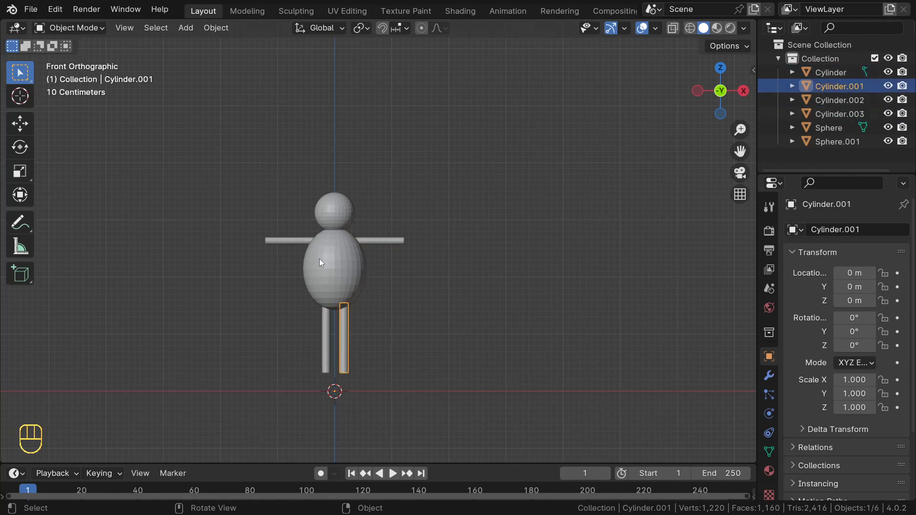
Apply smooth shading to all objects of the figure
key(a)
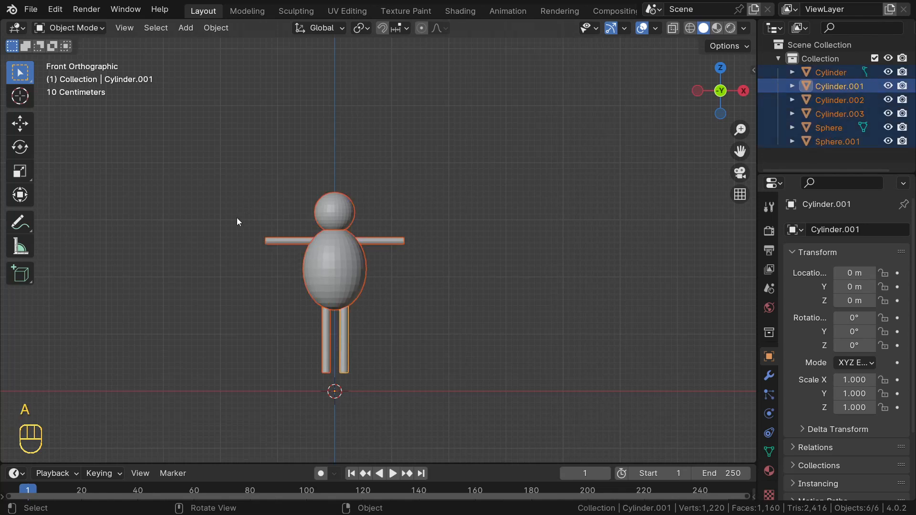
right_click(340, 214)
click(283, 210)
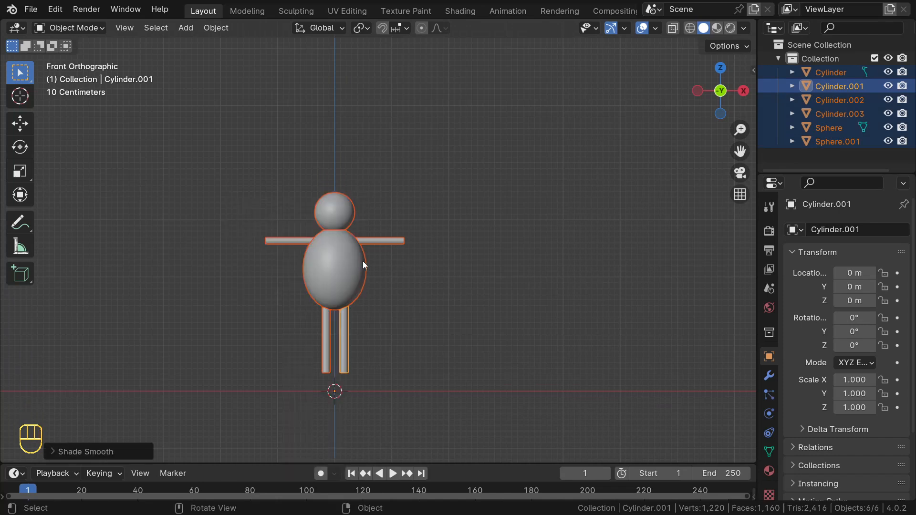
scroll(363, 262, up, 4)
scroll(320, 211, down, 3)
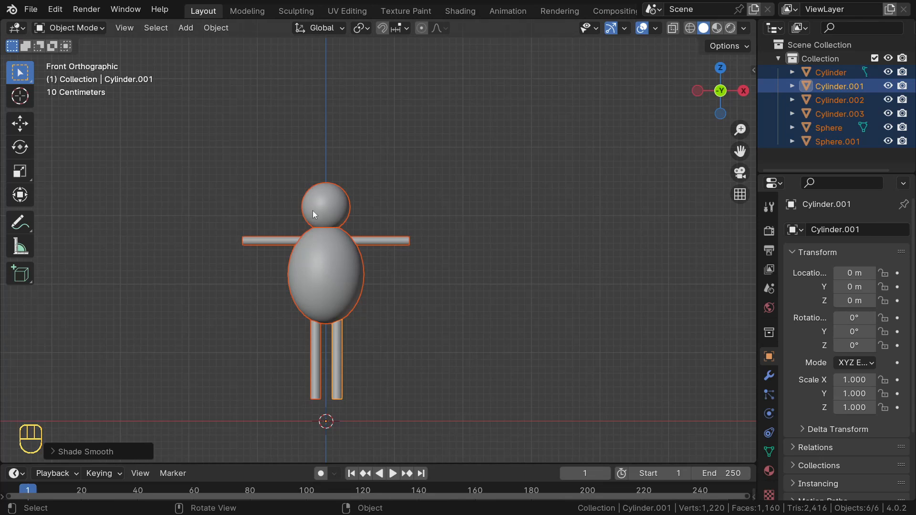
mouse_move(323, 247)
middle_down()
mouse_move(291, 252)
mouse_move(308, 288)
mouse_move(326, 250)
middle_up()
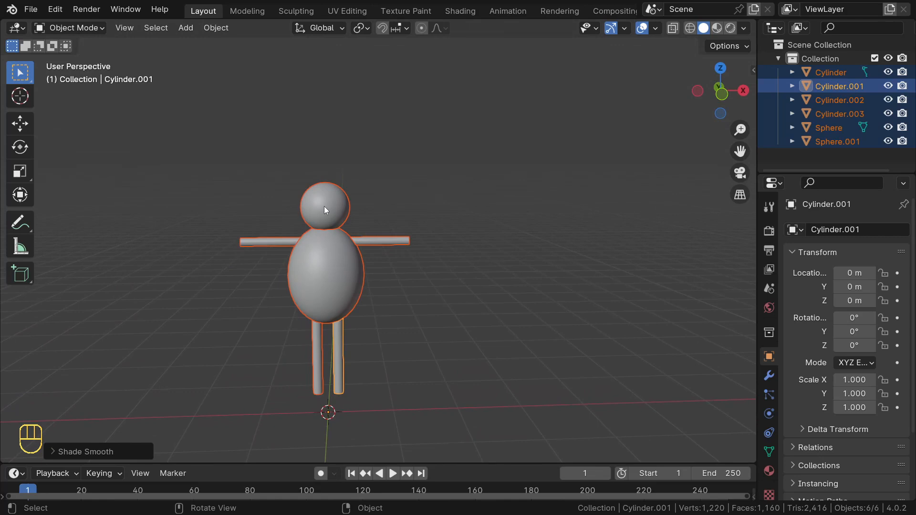
Add a circle mesh at the origin and shrink its geometry in Edit Mode to a tiny ring around the 3D cursor
key(KP_1)
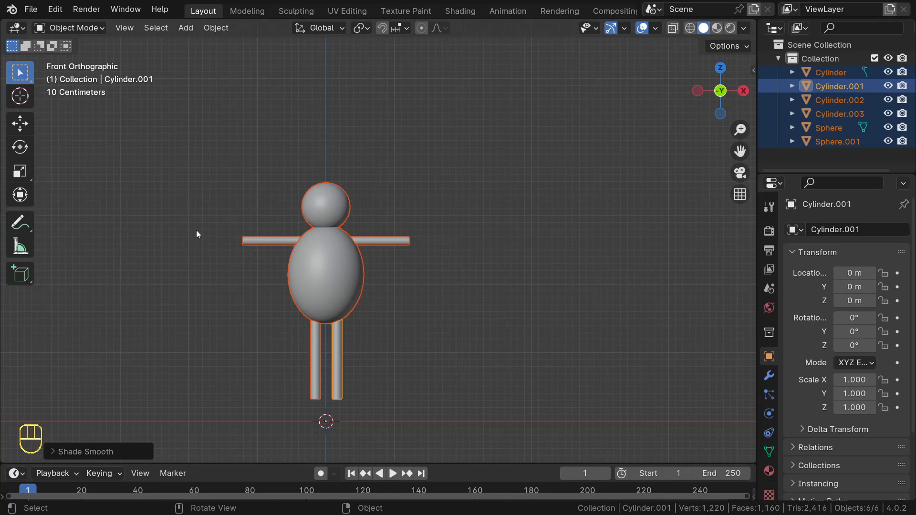
key(shift+a)
mouse_move(192, 230)
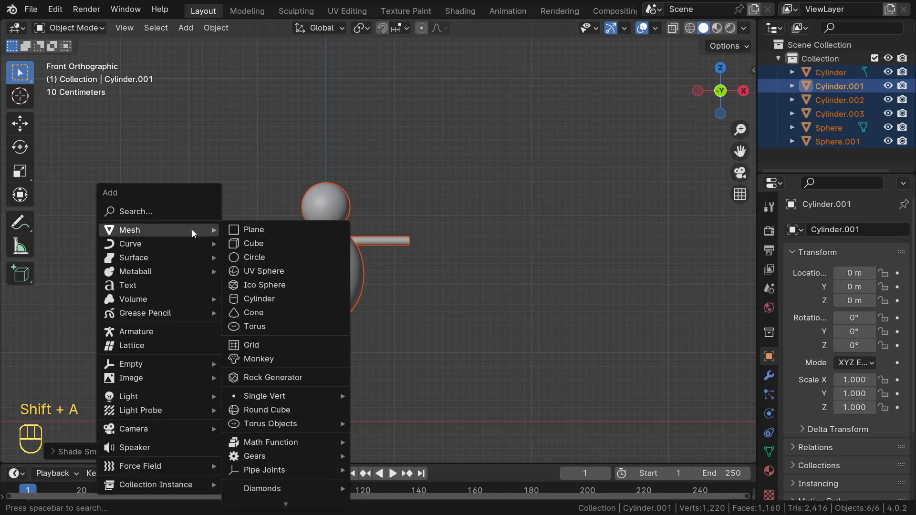
click(254, 257)
middle_drag(371, 434, 365, 451)
key(Tab)
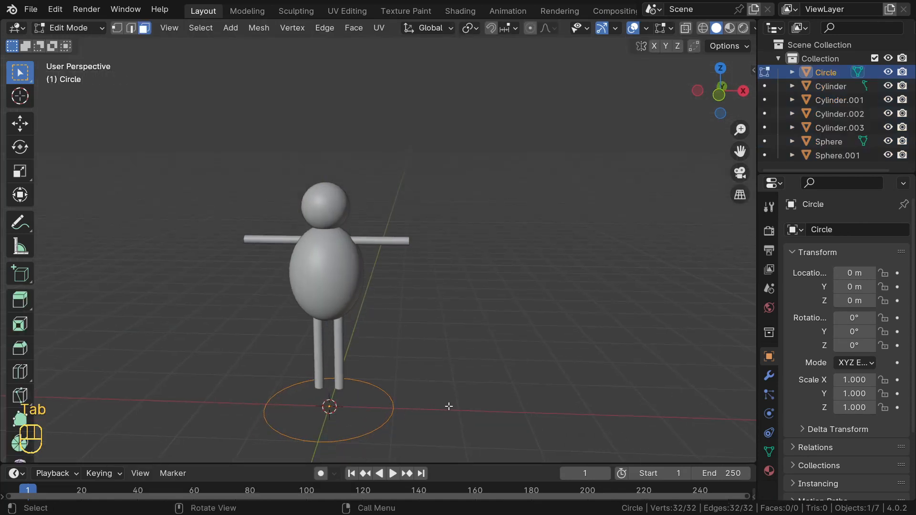
key(s)
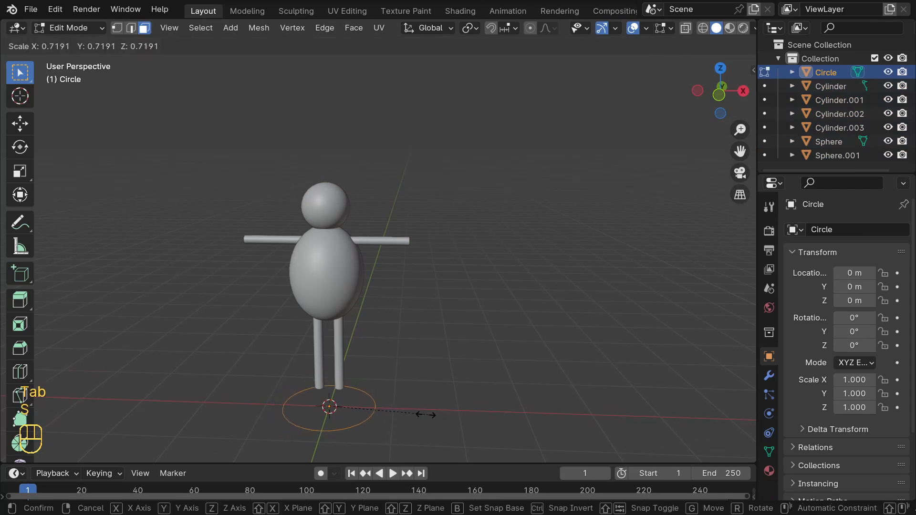
click(348, 403)
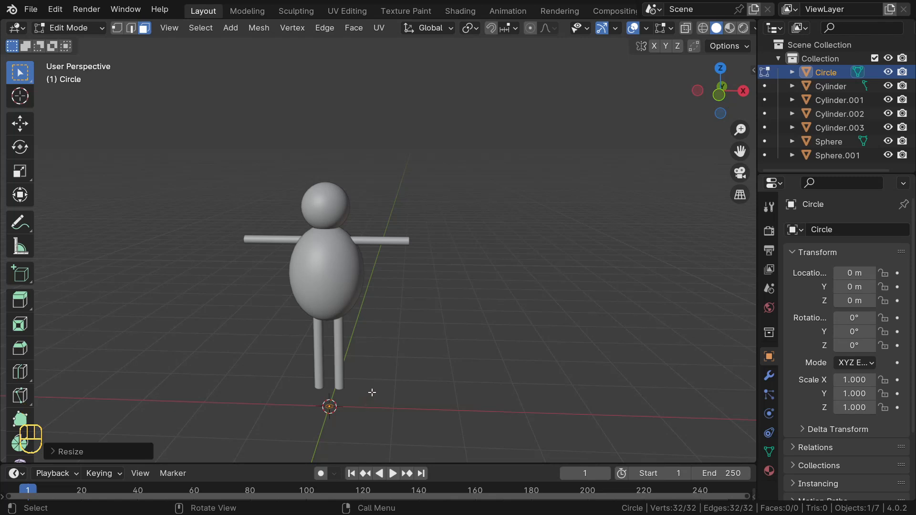
Move the circle's geometry in front view onto the upper part of the head, offset toward +X as an eye, with X-ray enabled
key(KP_1)
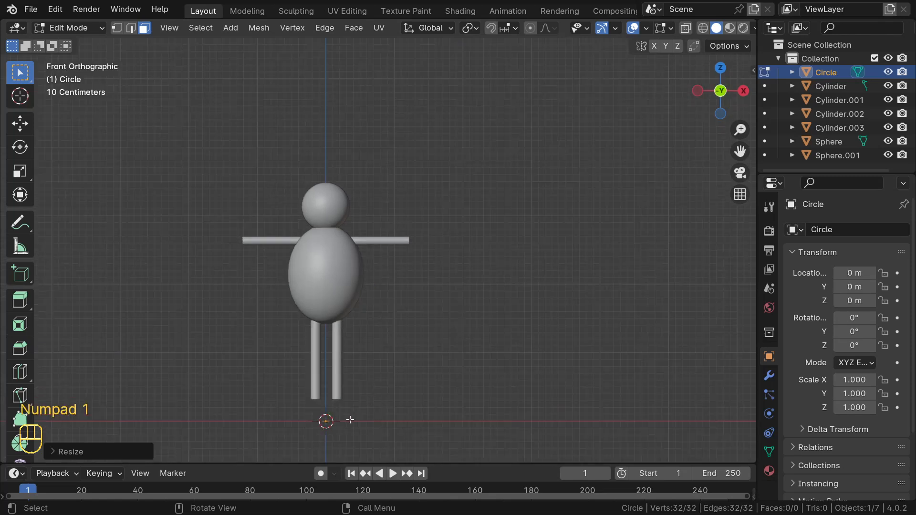
key(g)
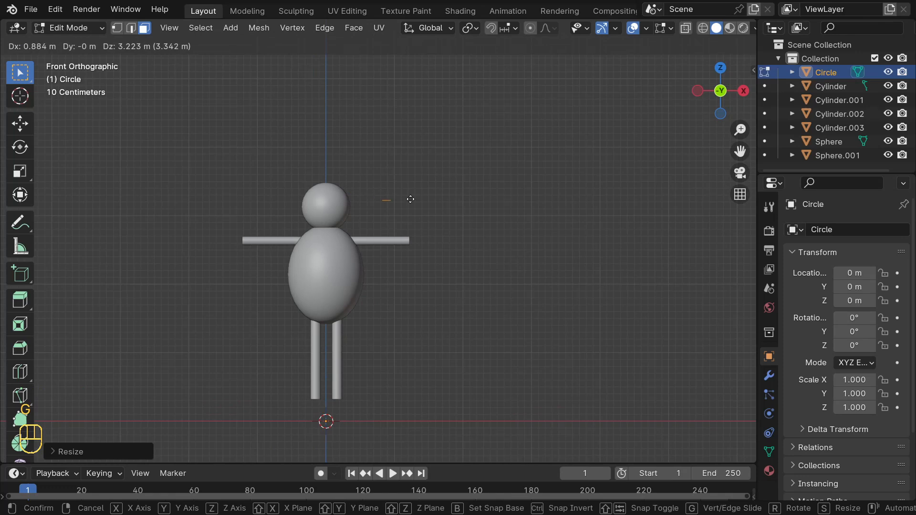
click(387, 203)
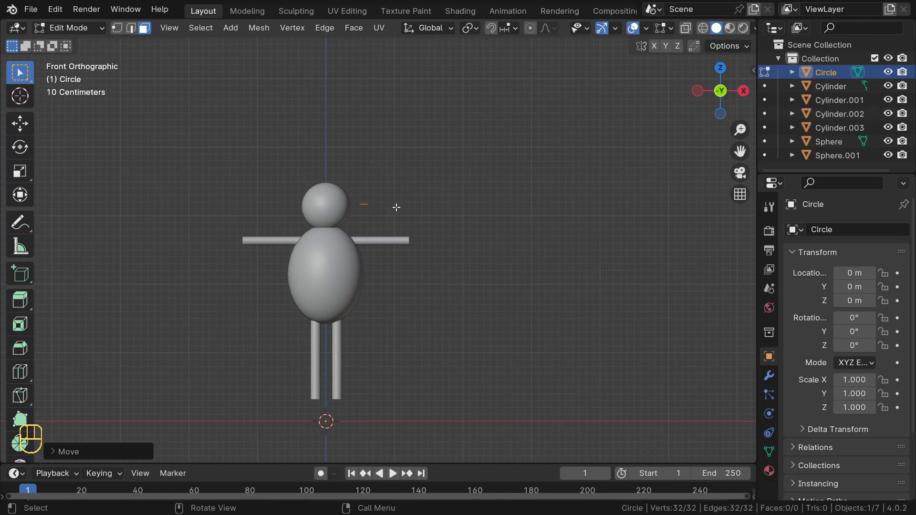
key(alt+z)
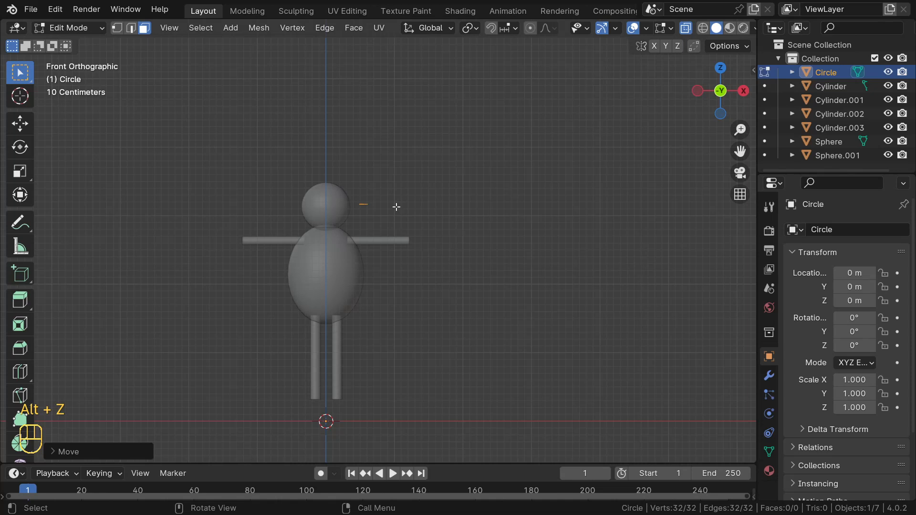
key(g)
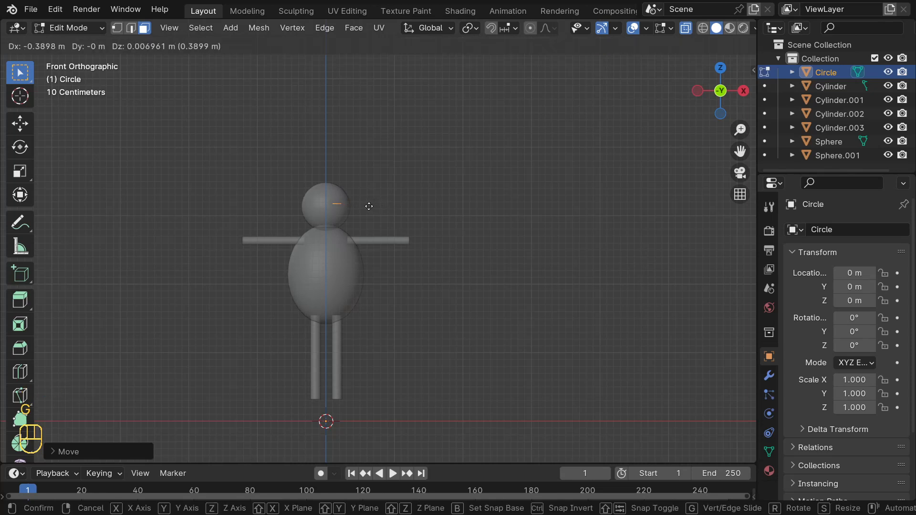
click(370, 203)
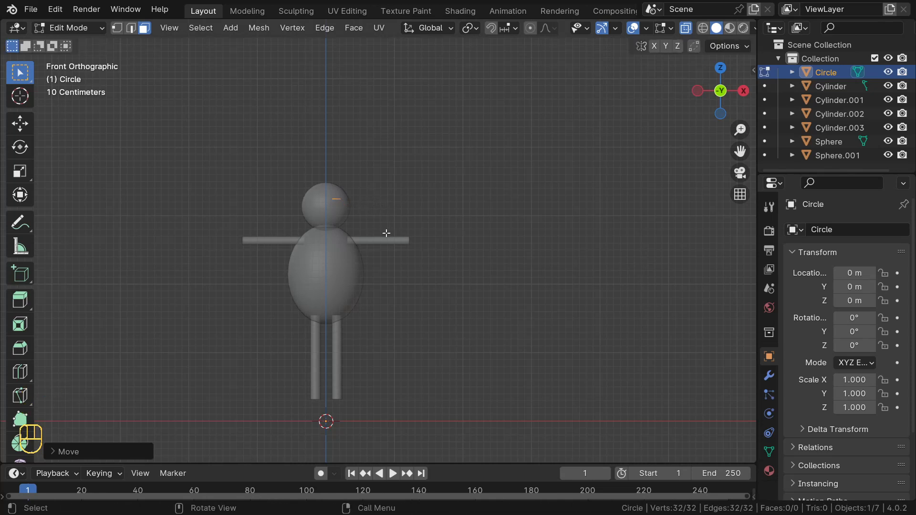
Rotate the circle 90° about the X axis and scale it down to roughly half its size
text(rx90)
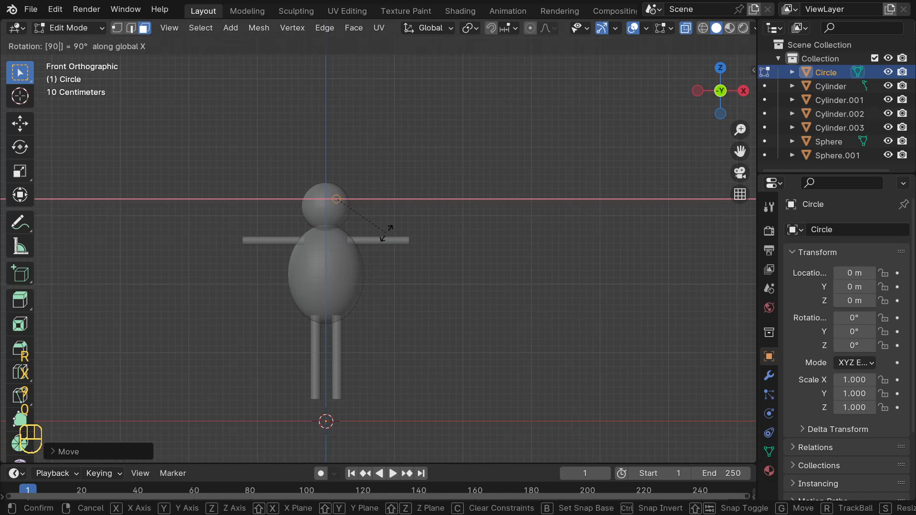
key(Return)
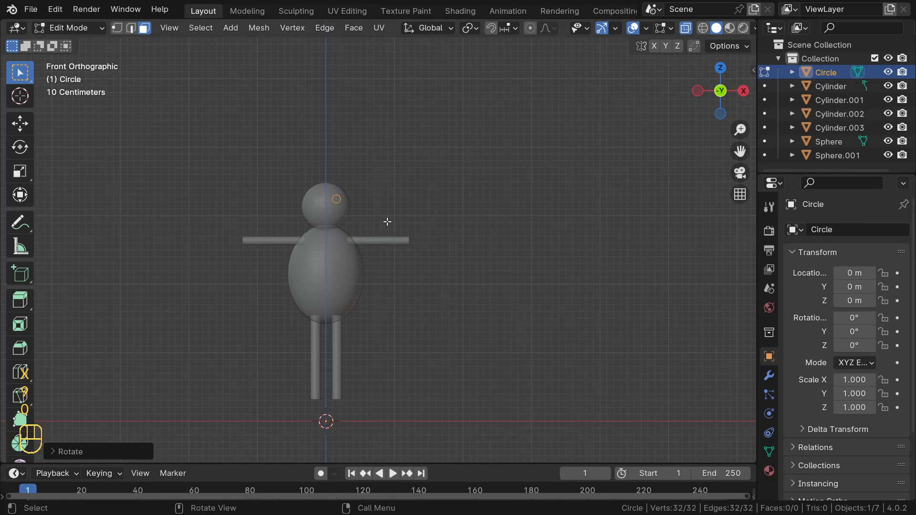
key(KP_Decimal)
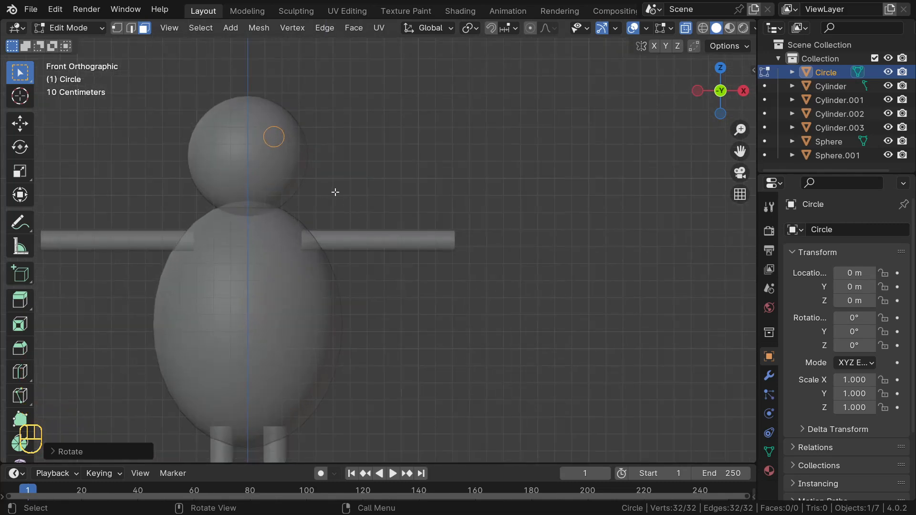
key(2)
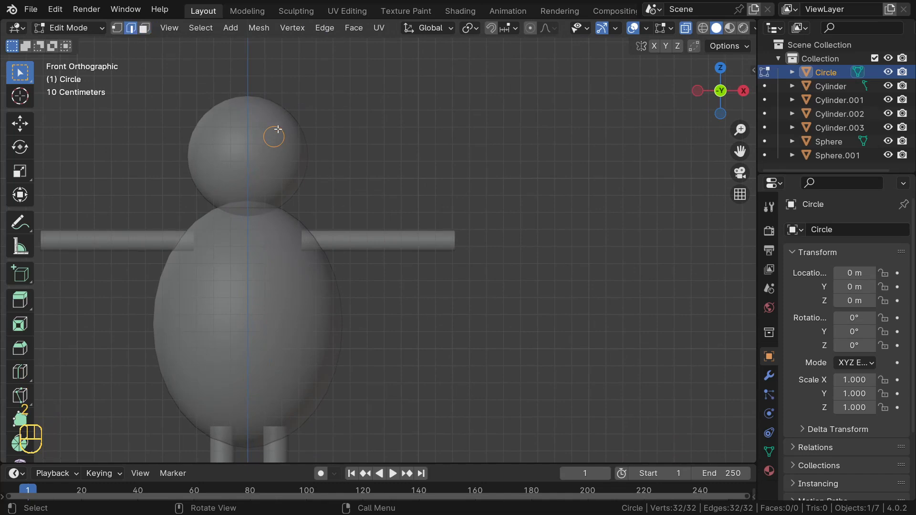
key(KP_Decimal)
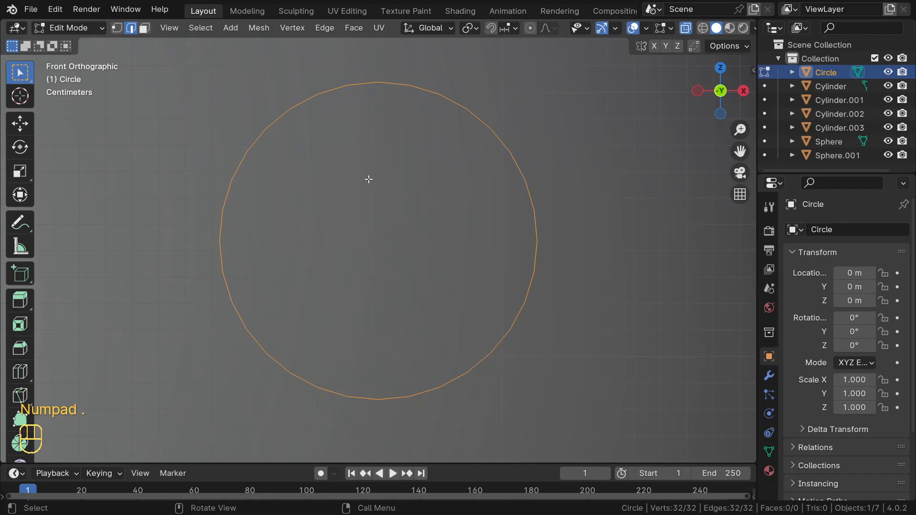
scroll(369, 179, down, 10)
key(s)
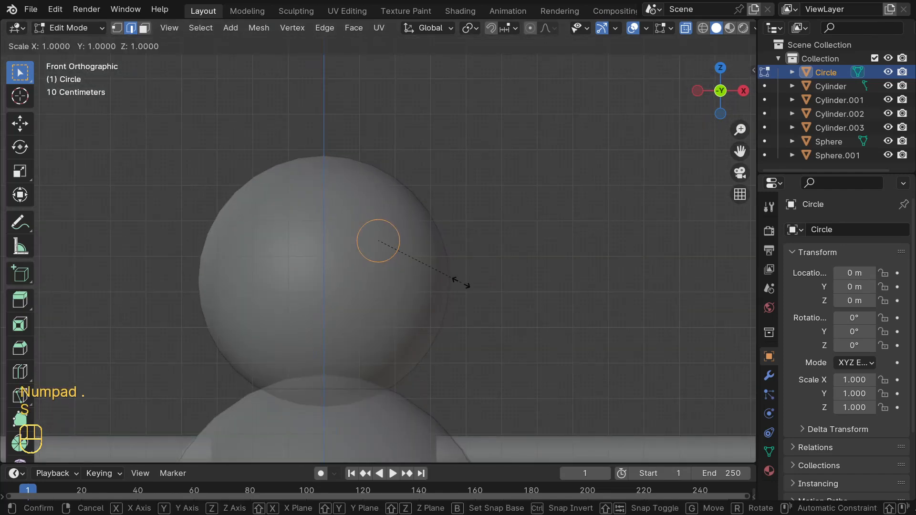
click(418, 266)
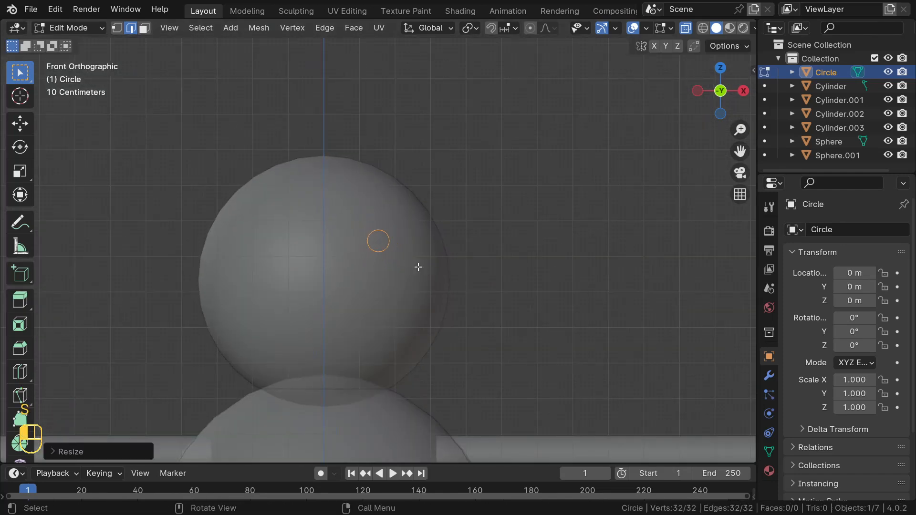
scroll(415, 277, down, 3)
key(s)
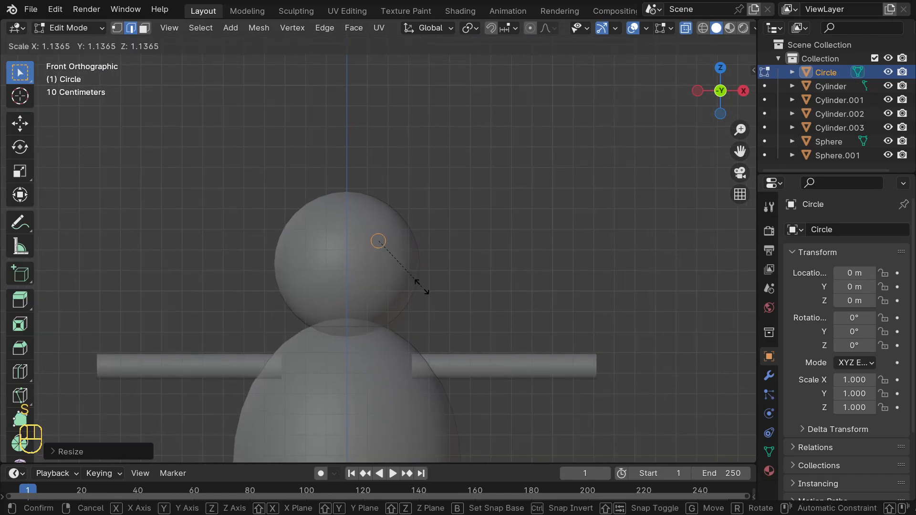
right_click(417, 282)
Move the circle about -0.36 m along the Y axis to the front of the head in top view
middle_drag(417, 282, 356, 320)
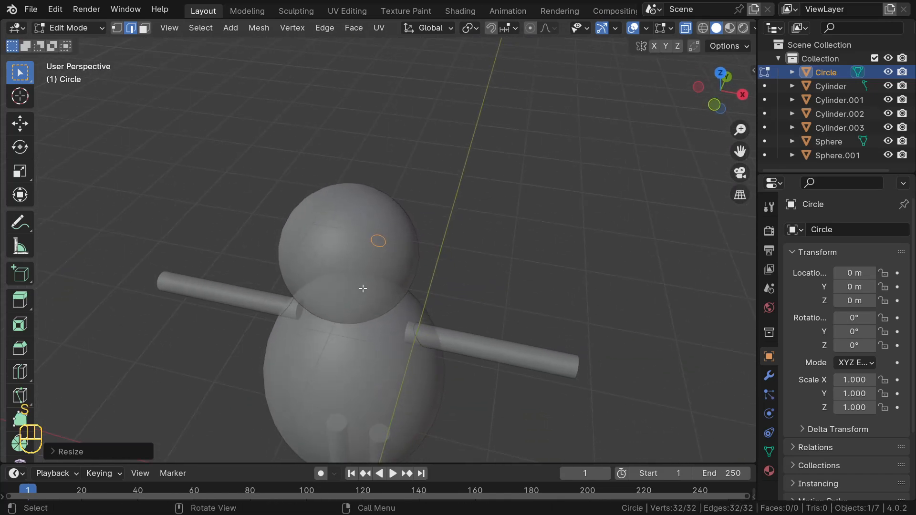
key(KP_7)
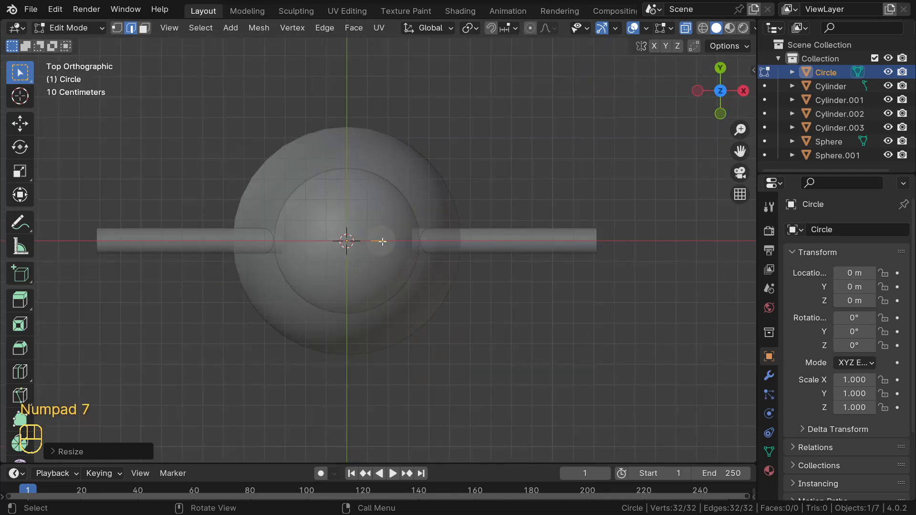
key(g)
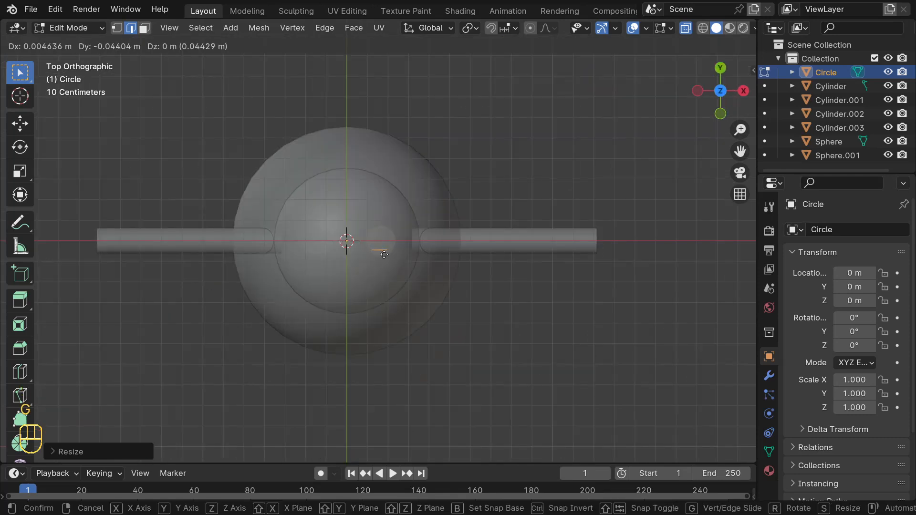
key(y)
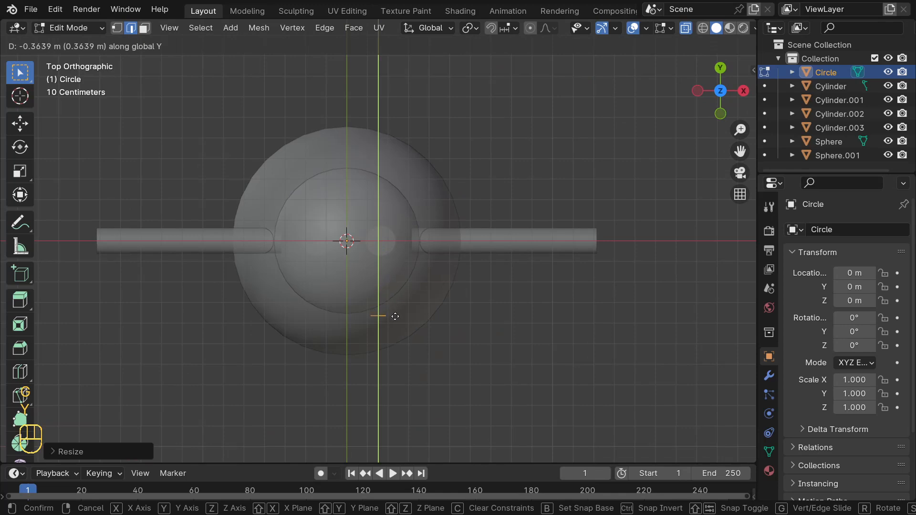
click(381, 317)
Fill the circle with a face to make an eye disc and turn X-ray off
middle_drag(393, 319, 365, 227)
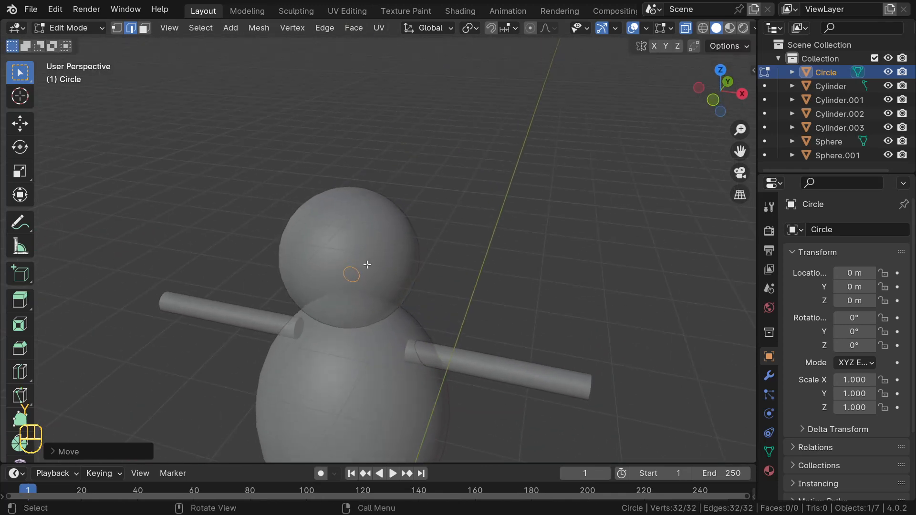
key(f)
mouse_move(372, 296)
middle_down()
mouse_move(403, 300)
mouse_move(441, 330)
mouse_move(448, 358)
mouse_move(337, 338)
mouse_move(241, 267)
middle_up()
key(alt+z)
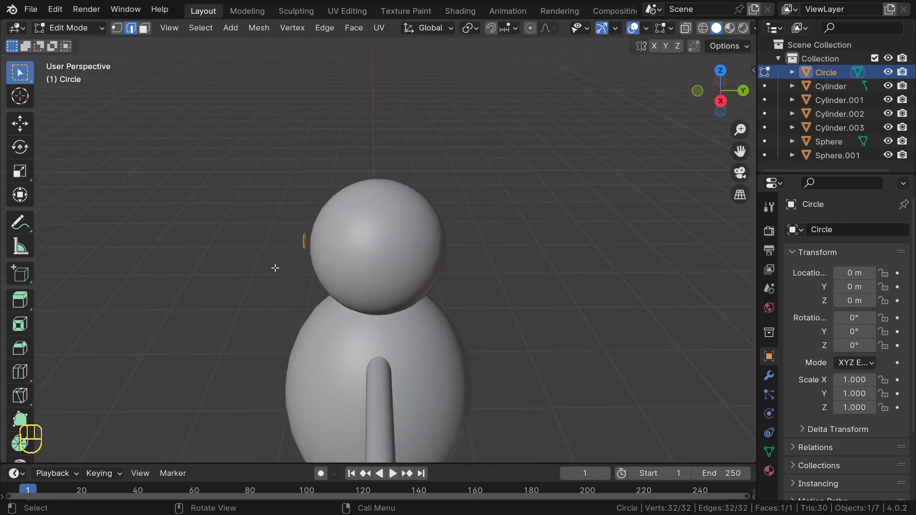
Move the eye disc back toward the head until it sits against the front of the sphere
key(KP_3)
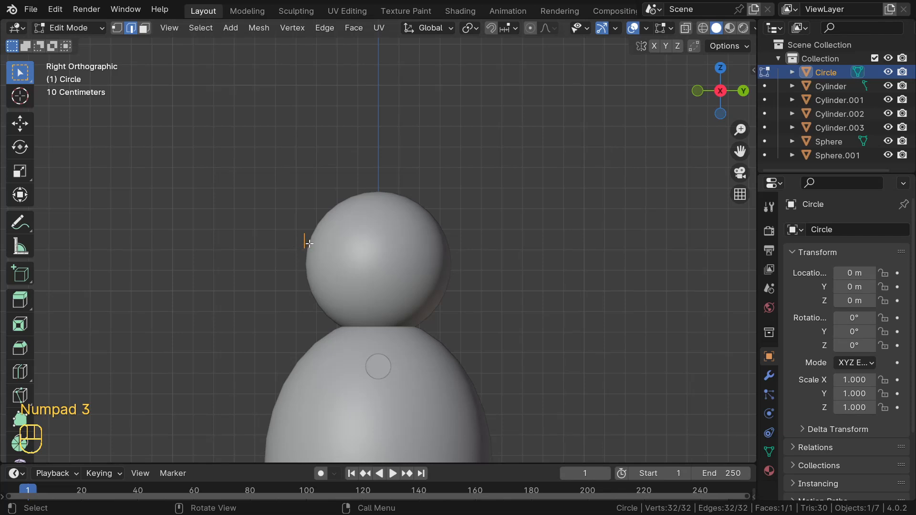
key(g)
click(313, 244)
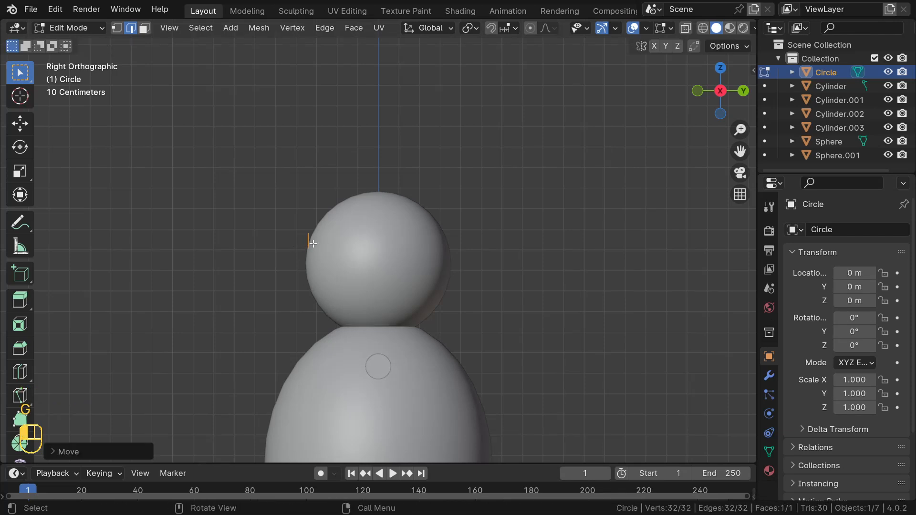
middle_drag(313, 244, 294, 233)
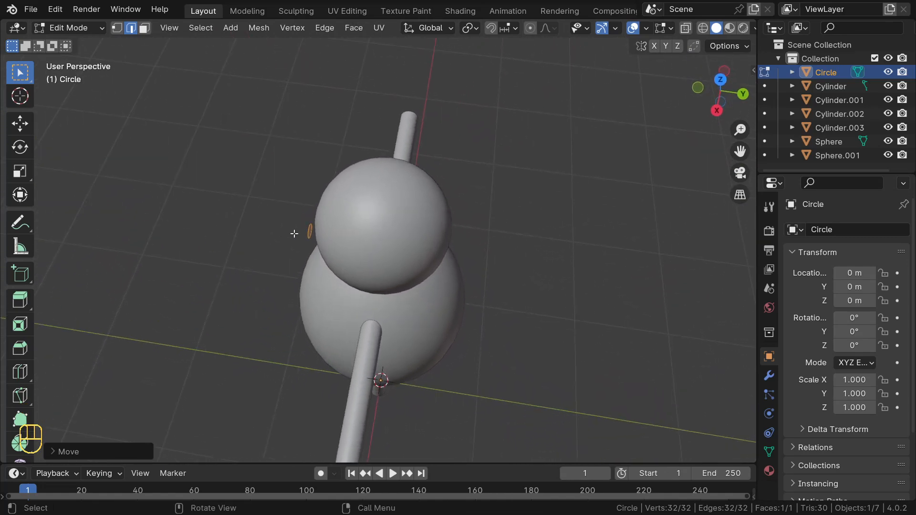
key(g)
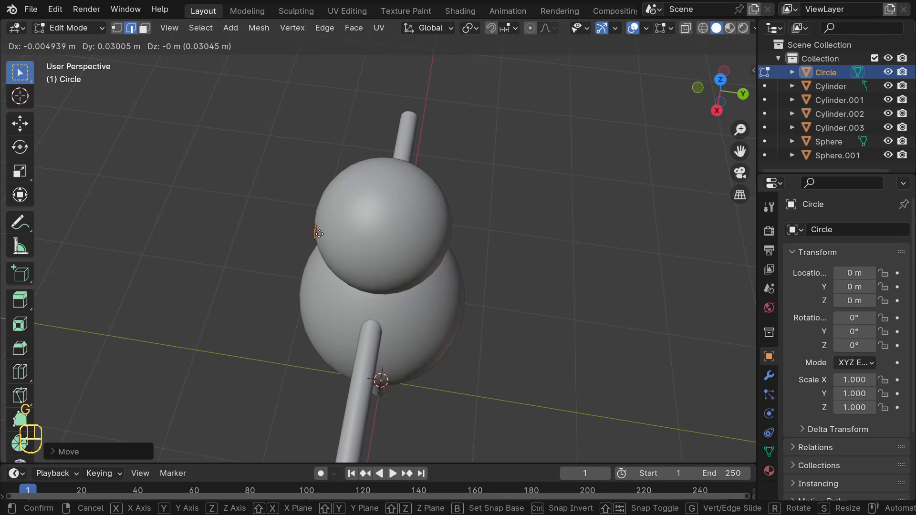
click(318, 234)
Rotate the eye disc with the Rotate gizmo, including about the Z axis, so that it follows the head's curvature
middle_drag(319, 234, 306, 210)
key(KP_Decimal)
key(r)
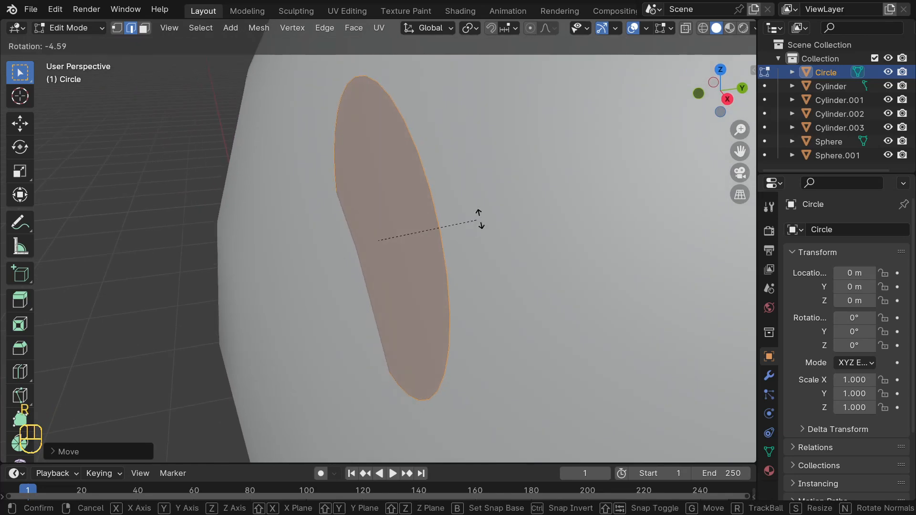
right_click(440, 191)
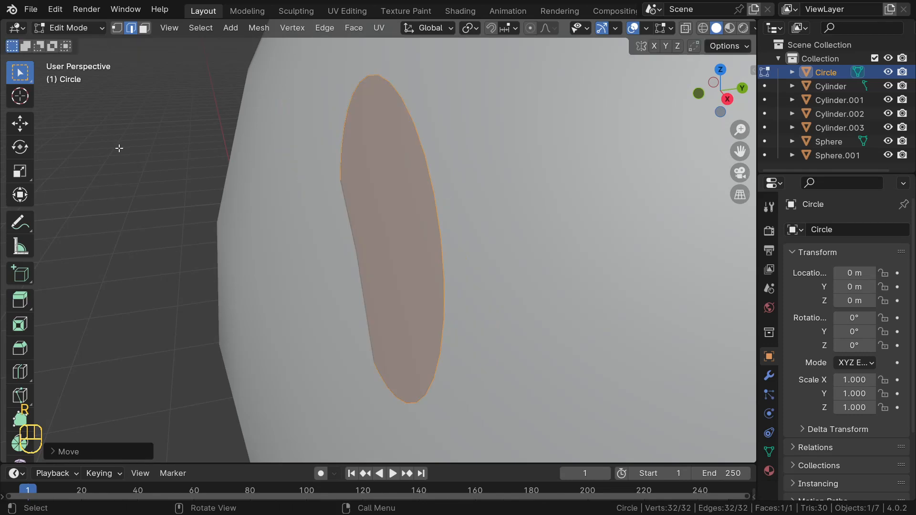
click(20, 148)
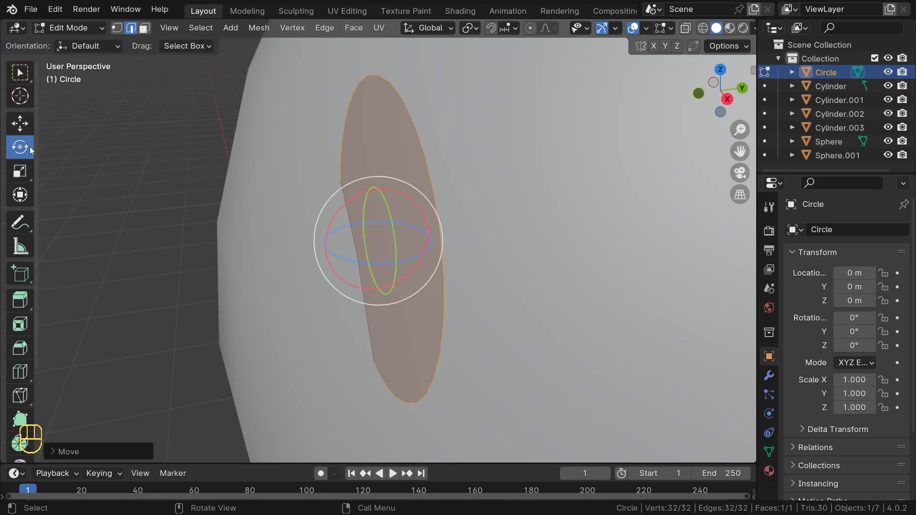
mouse_move(348, 200)
mouse_down()
mouse_move(369, 200)
mouse_move(356, 201)
mouse_up()
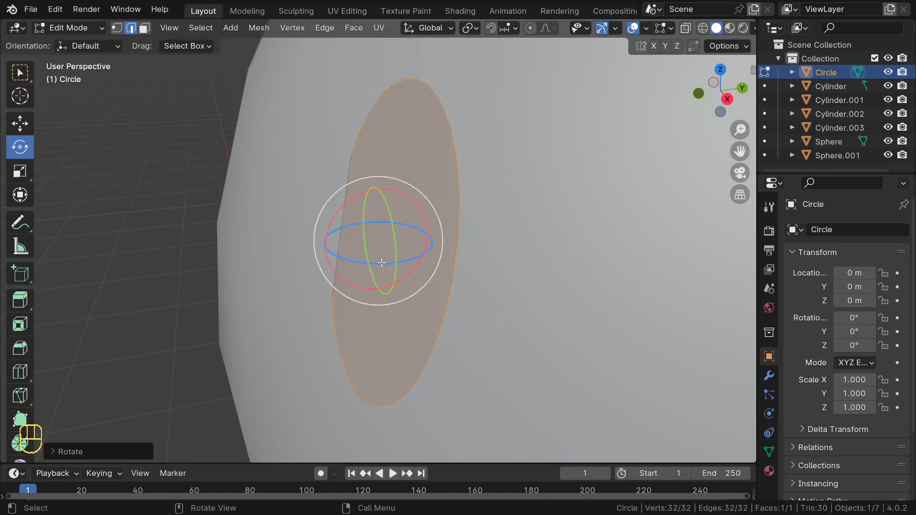
drag(381, 263, 384, 263)
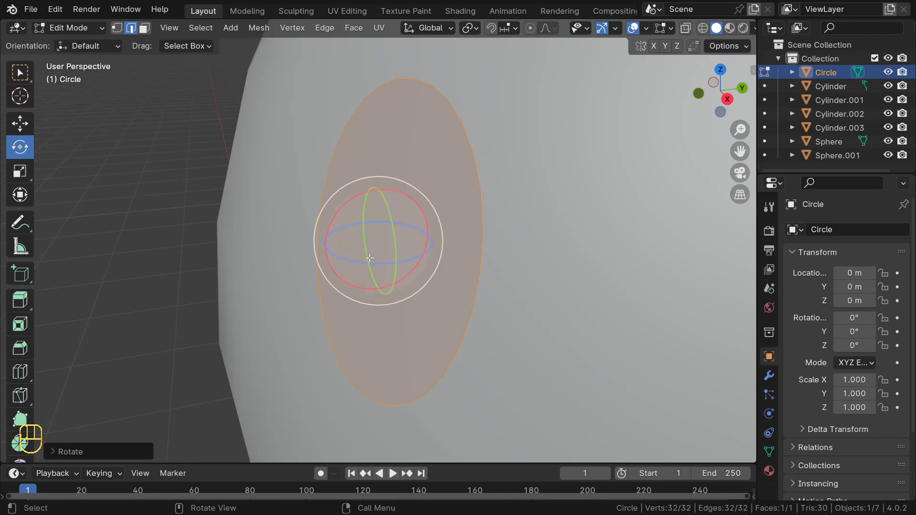
mouse_move(343, 258)
middle_down()
mouse_move(292, 249)
mouse_move(347, 256)
middle_up()
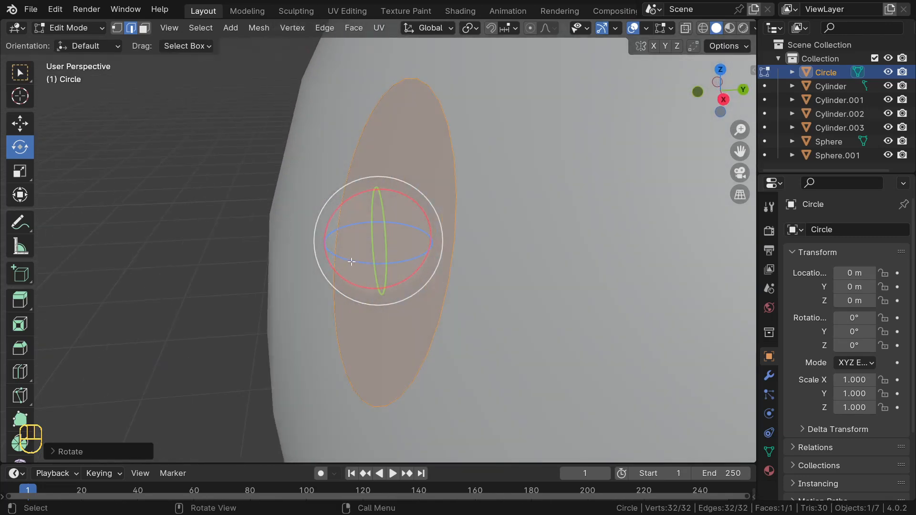
drag(359, 262, 358, 250)
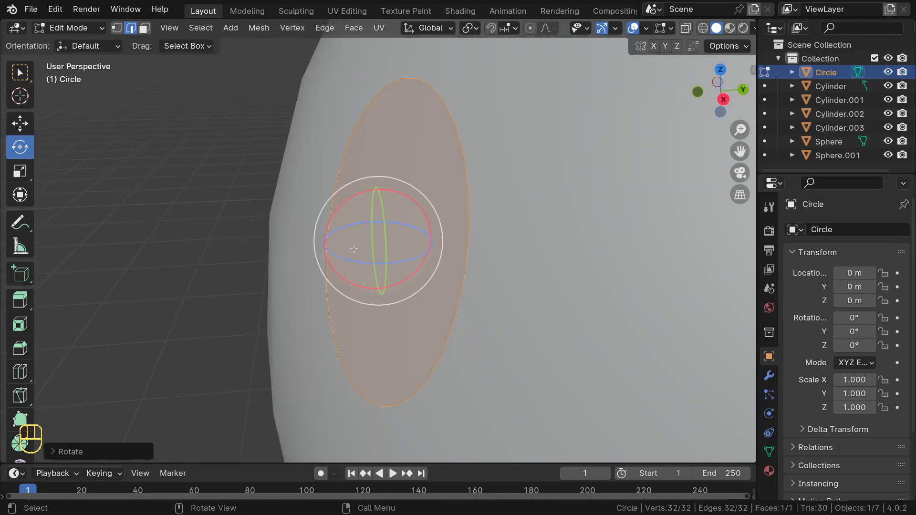
Shift the eye disc slightly on the head surface and fine-tune its rotation about the Z axis
key(g)
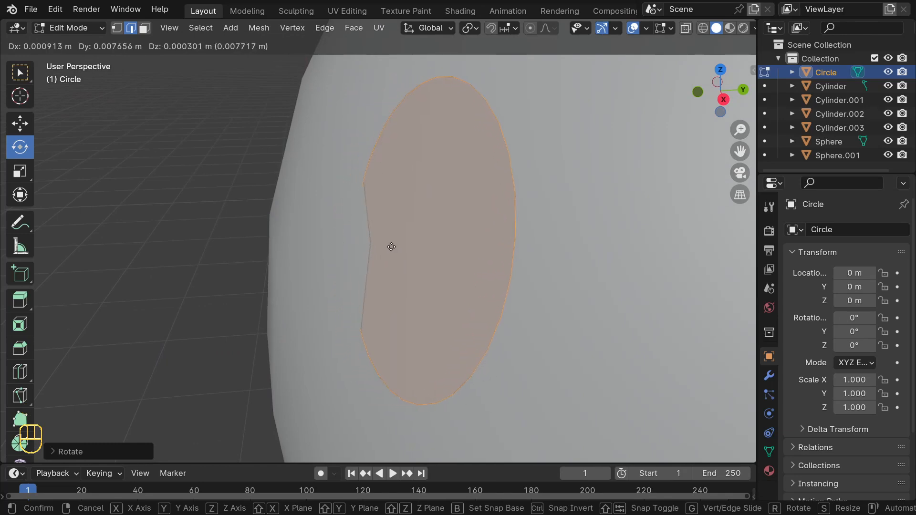
click(377, 246)
mouse_move(377, 246)
middle_down()
mouse_move(329, 237)
mouse_move(376, 251)
middle_up()
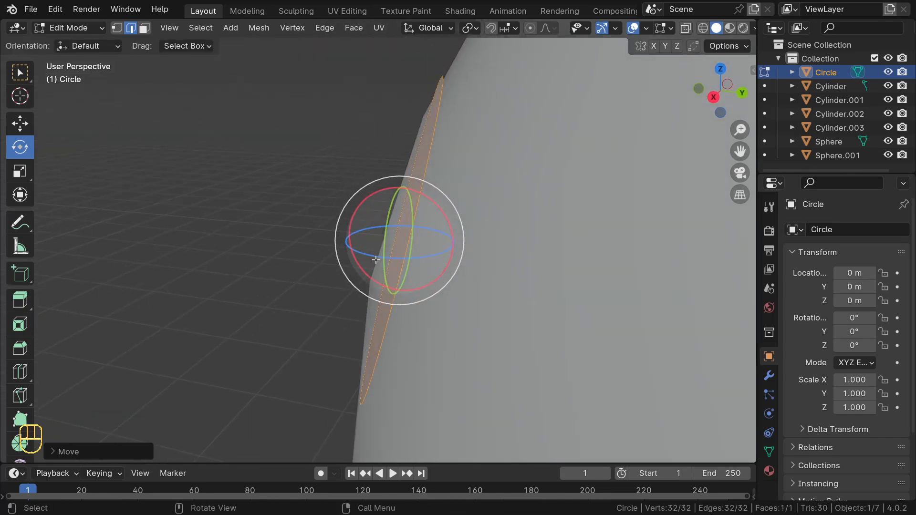
drag(376, 259, 381, 258)
click(271, 245)
middle_drag(253, 248, 597, 256)
click(348, 203)
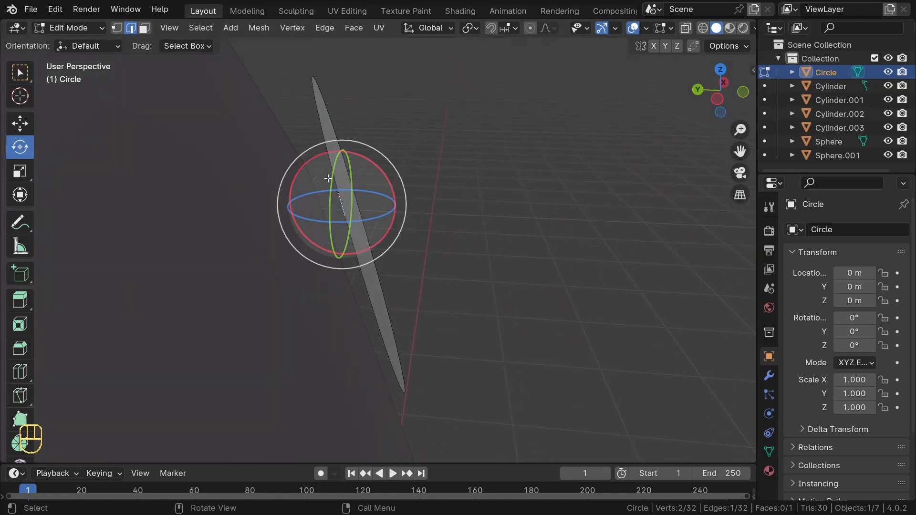
drag(308, 160, 291, 197)
right_click(292, 197)
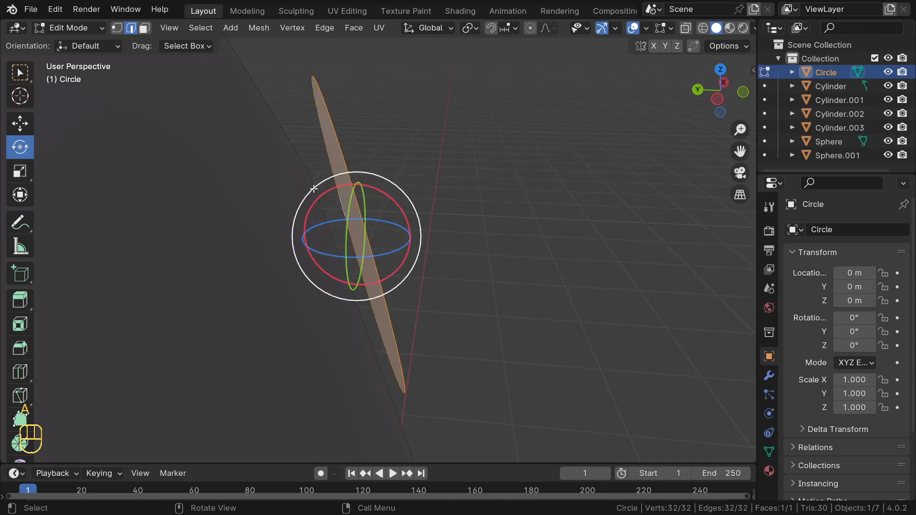
Rotate the eye disc to follow the head's slope, nudge it toward the head's surface and fine-tune its rotation
drag(313, 193, 342, 204)
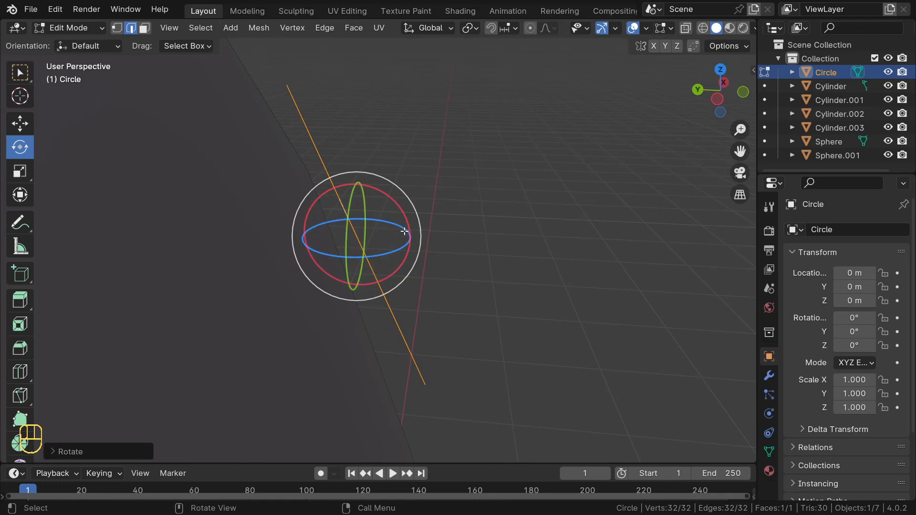
key(g)
click(387, 233)
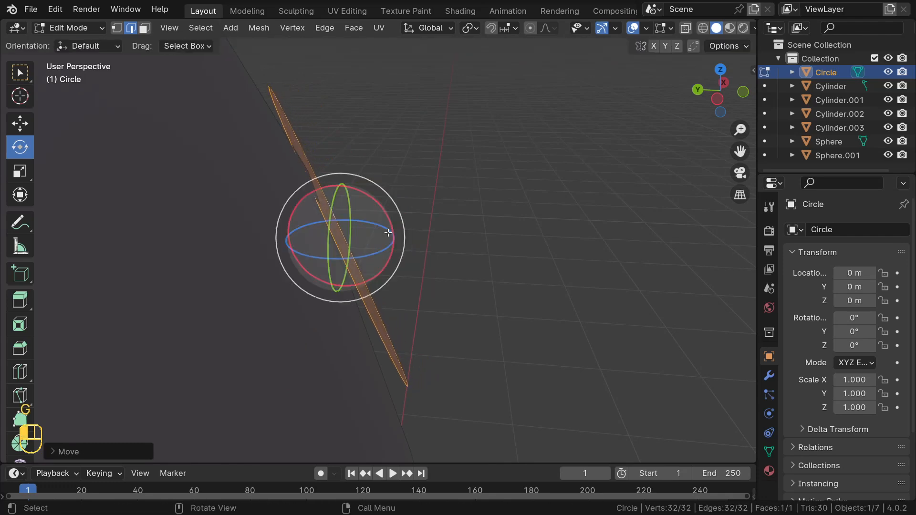
drag(341, 257, 346, 260)
middle_drag(376, 267, 340, 279)
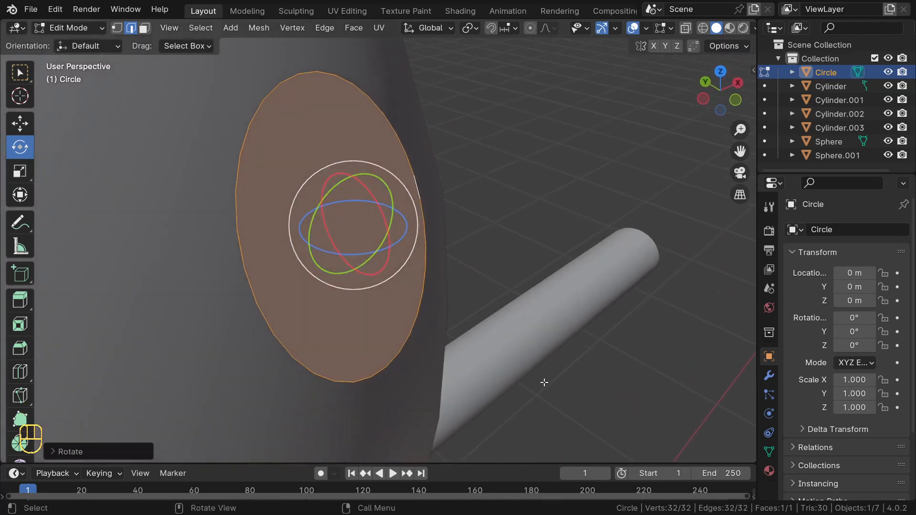
Return to Object Mode, show the figure in front view and deselect the eye disc
click(534, 373)
key(Tab)
scroll(518, 363, down, 7)
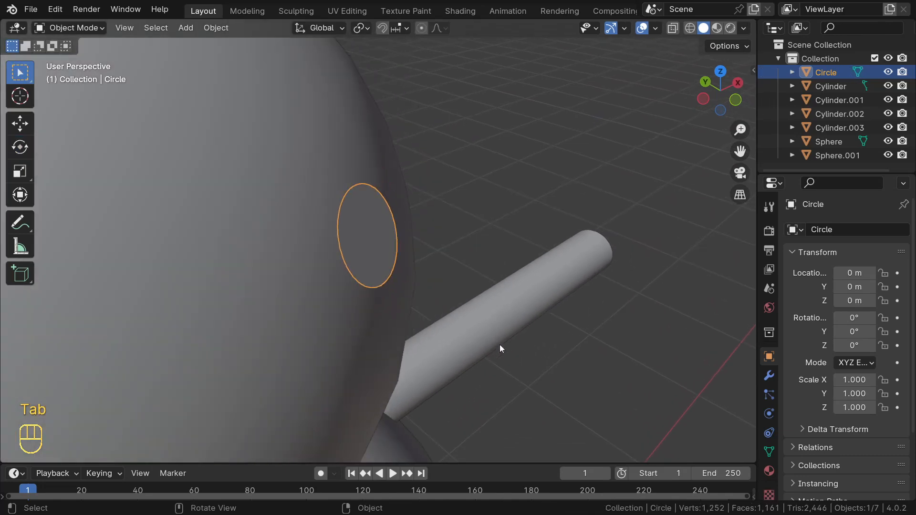
middle_drag(483, 345, 432, 301)
key(KP_1)
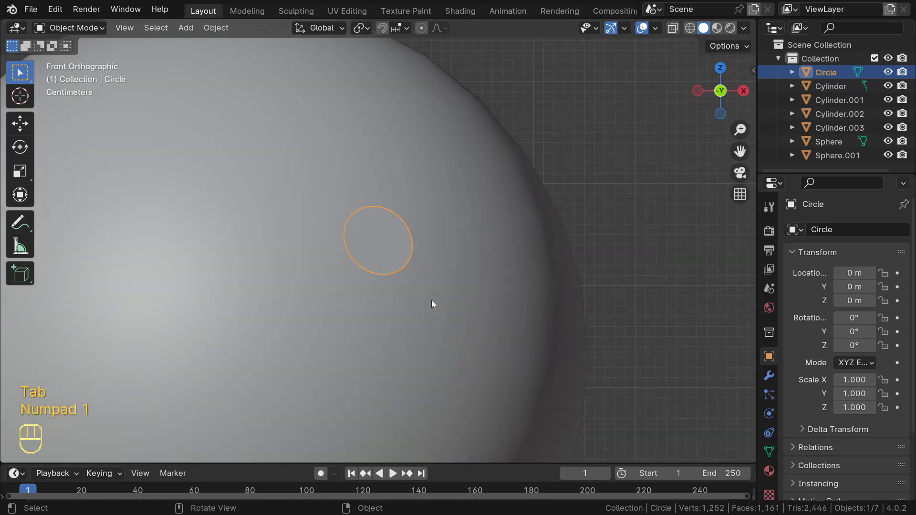
click(559, 320)
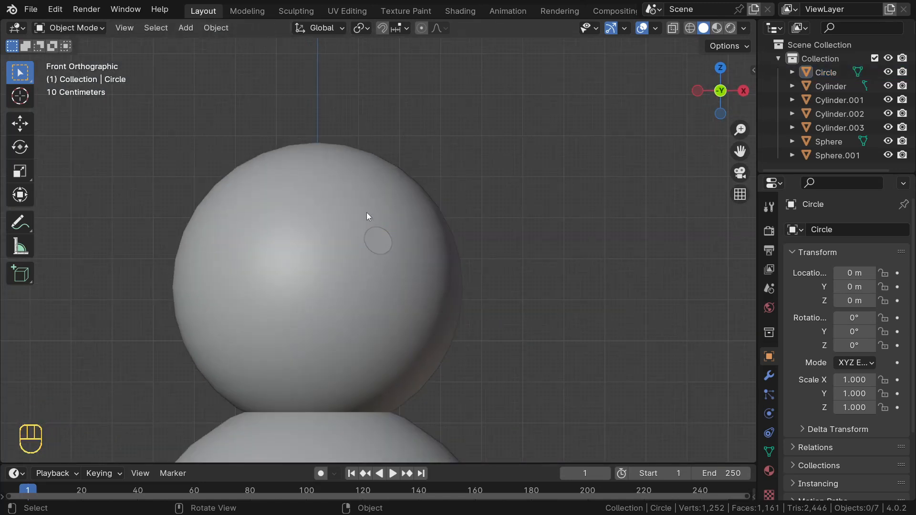
Add a Mirror modifier to the eye disc to create the second eye across the X axis
scroll(262, 242, down, 2)
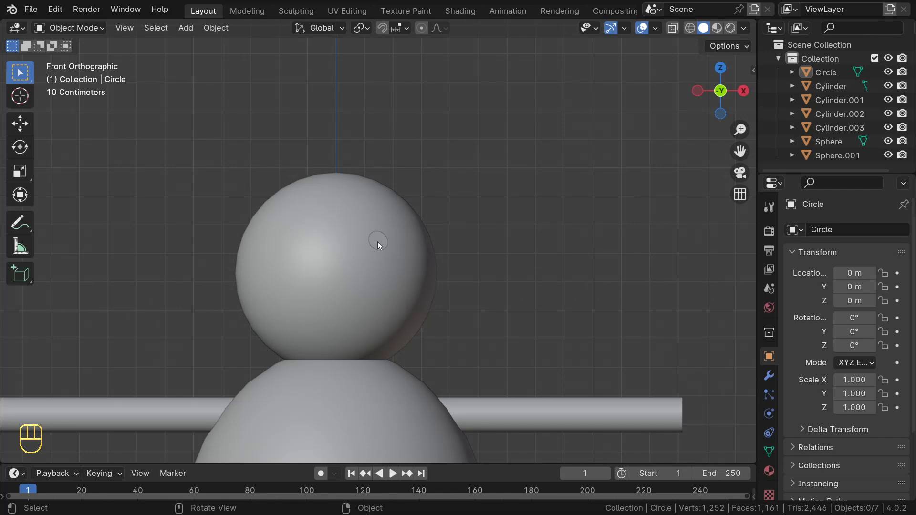
scroll(379, 240, down, 3)
click(384, 239)
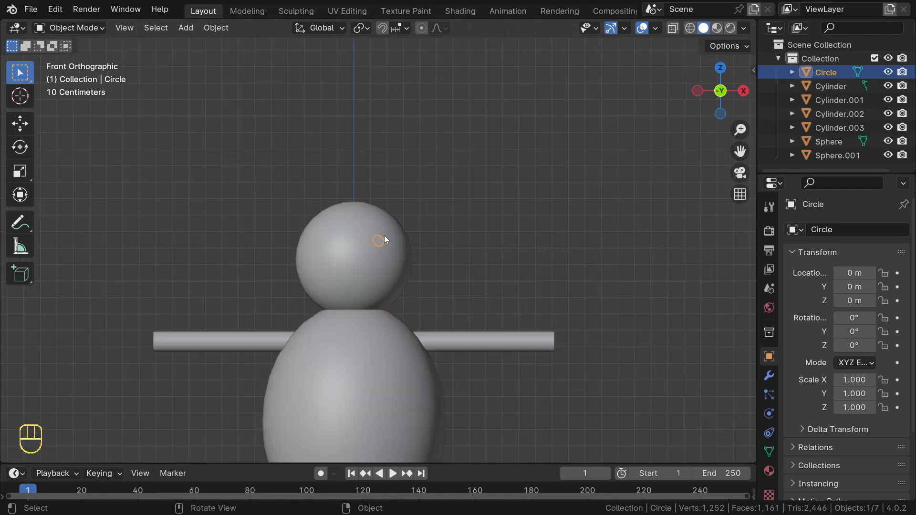
scroll(383, 247, down, 5)
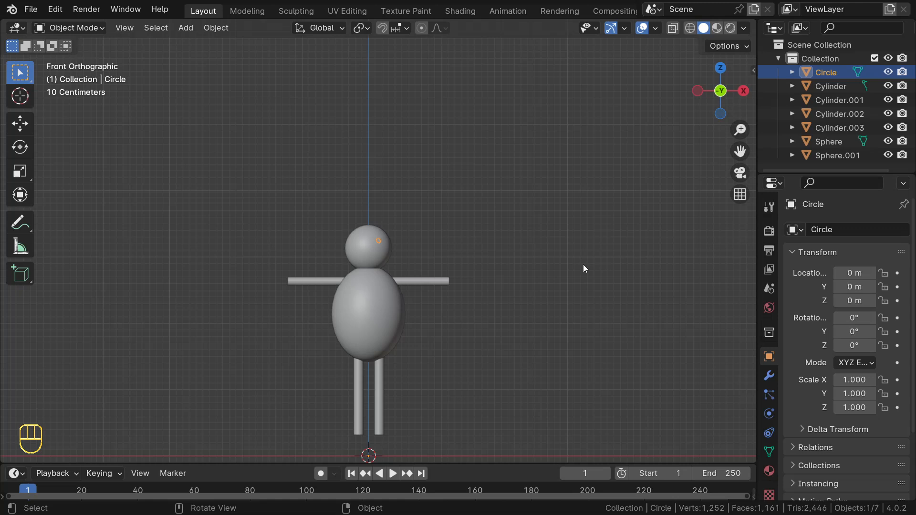
click(769, 376)
click(838, 228)
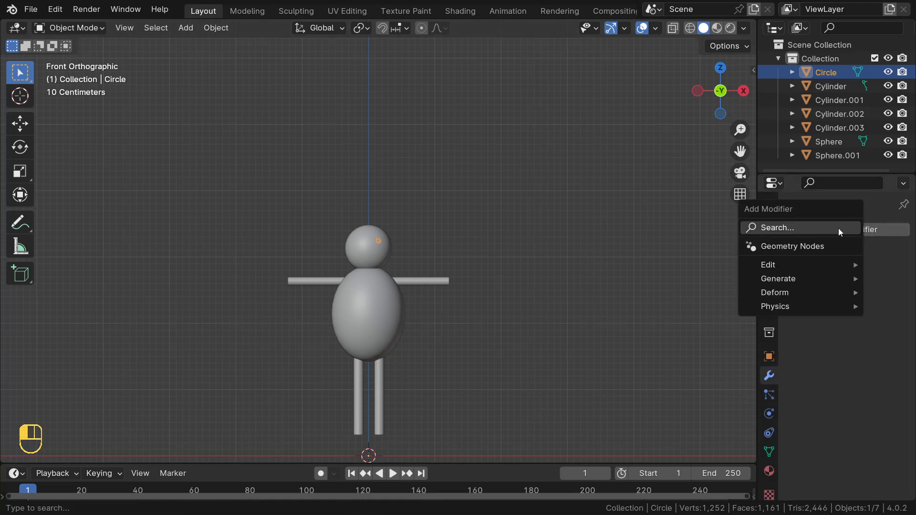
mouse_move(781, 278)
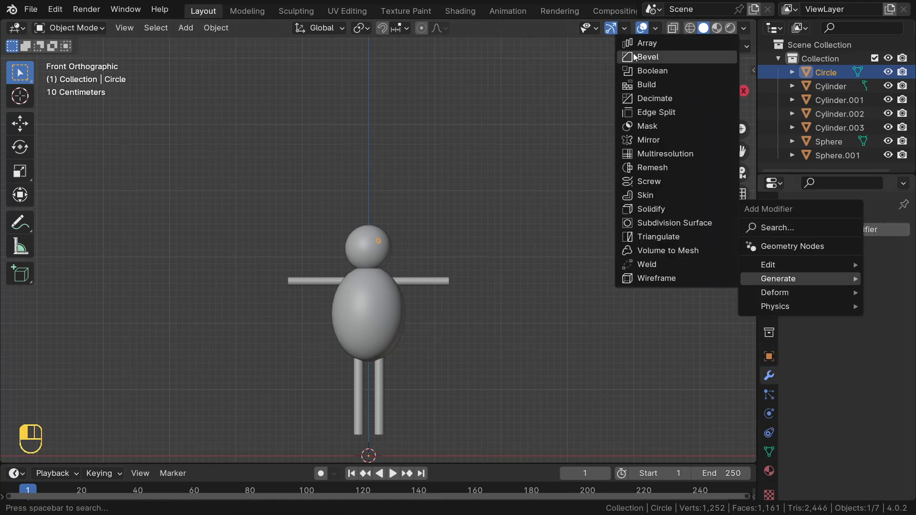
click(659, 139)
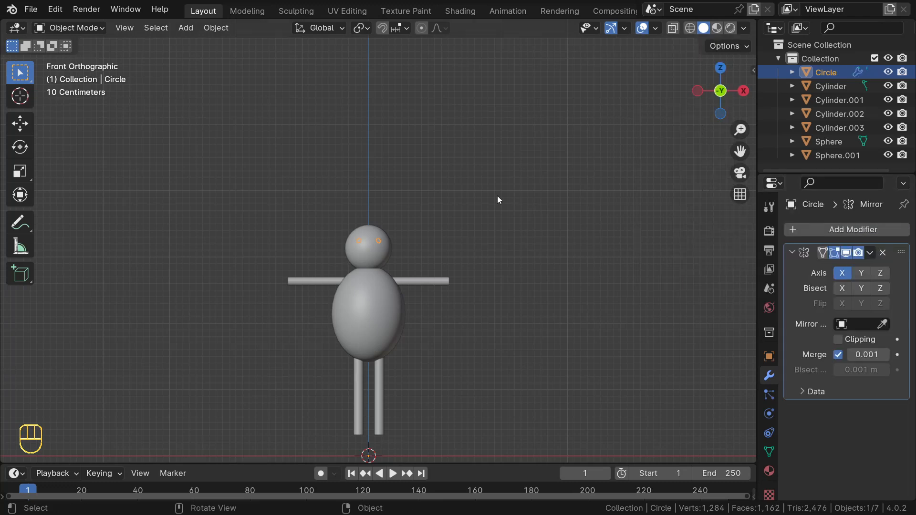
Put the head sphere into Edit Mode and activate the Select Box tool
scroll(374, 225, up, 3)
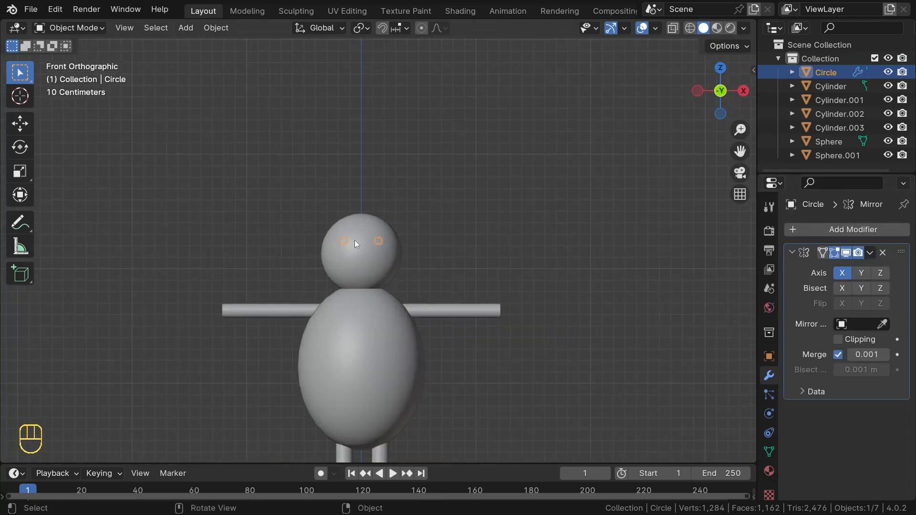
click(368, 249)
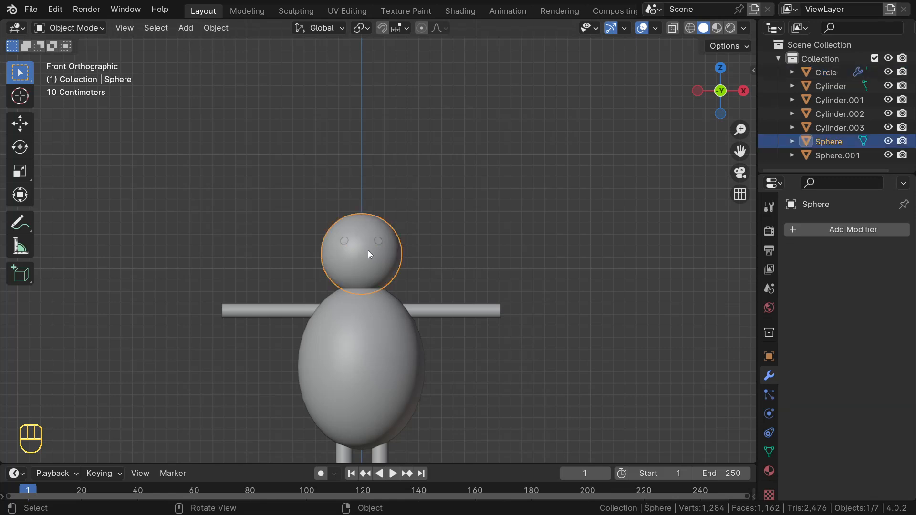
scroll(367, 250, up, 6)
middle_drag(302, 289, 244, 337)
middle_drag(284, 344, 340, 228)
key(Tab)
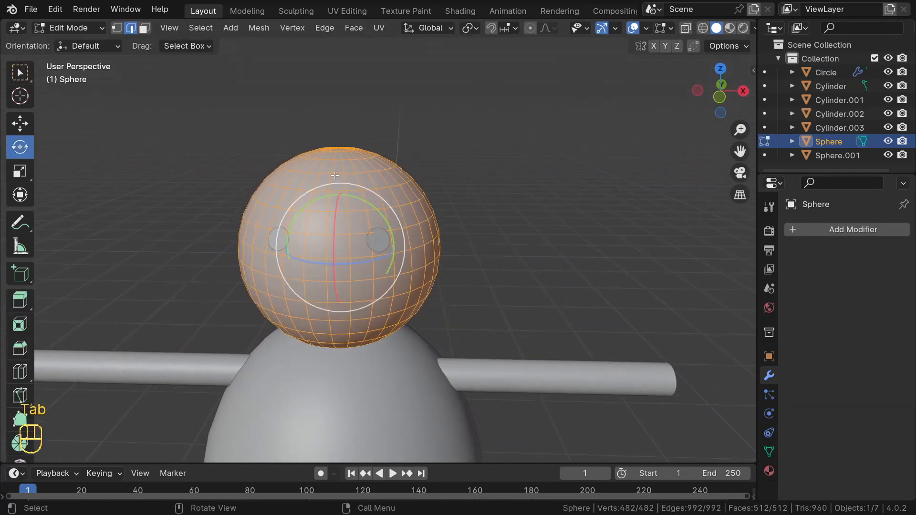
click(20, 74)
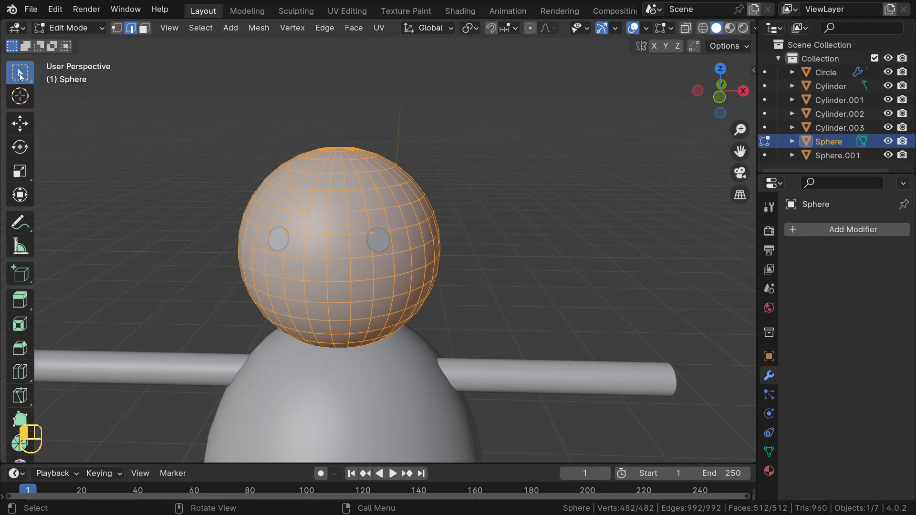
middle_drag(335, 238, 352, 340)
Extrude the two adjacent faces at the lower front centre of the head outward by about 0.016 m as a mouth
click(332, 337)
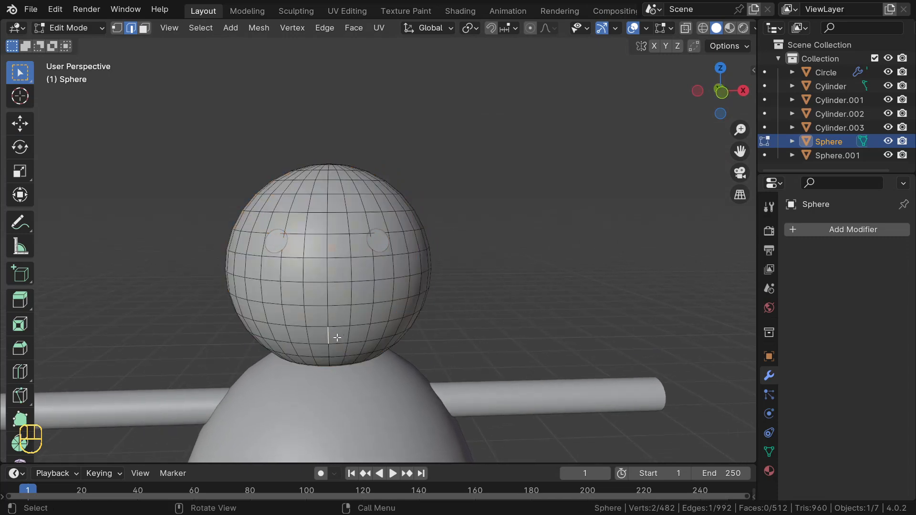
key(KP_1)
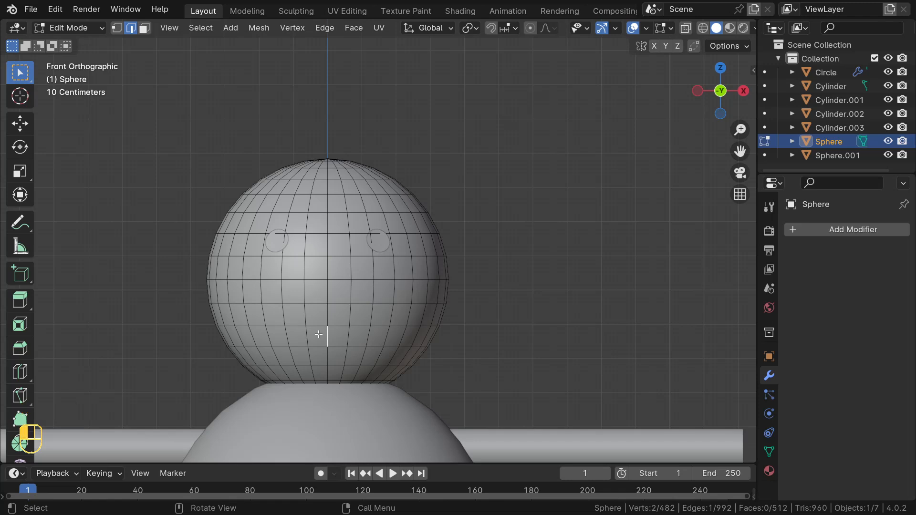
click(321, 332)
key(3)
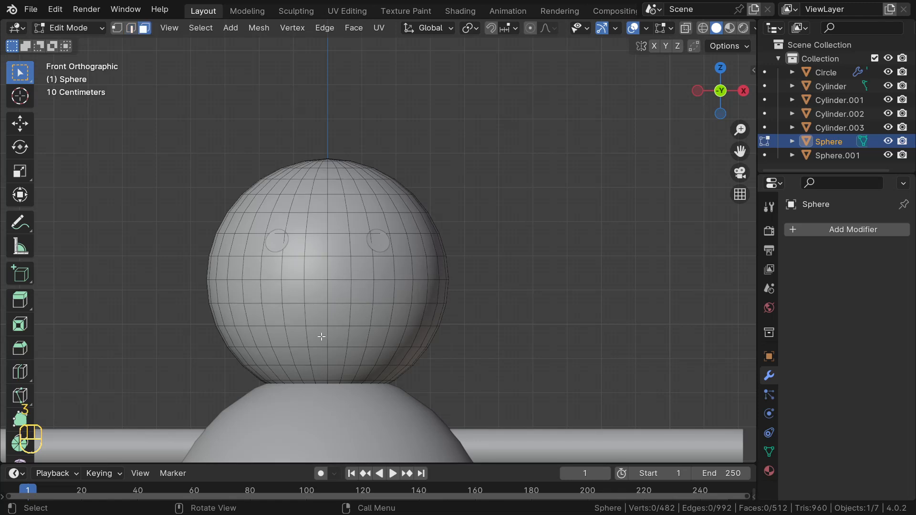
click(321, 337)
shift+click(334, 341)
middle_drag(332, 333, 340, 342)
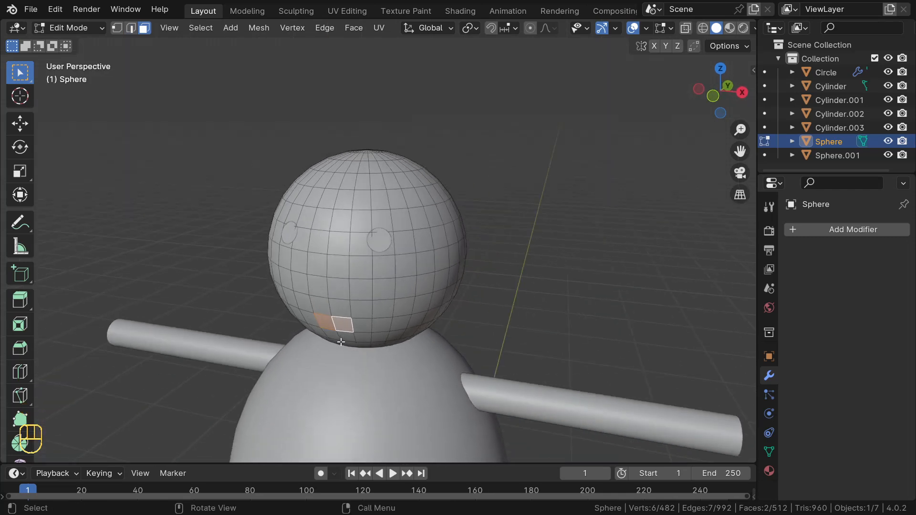
key(e)
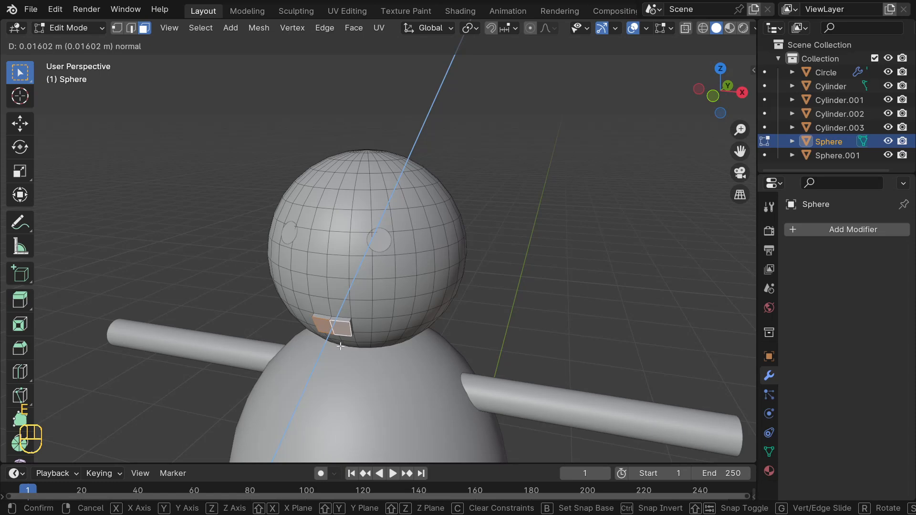
click(341, 342)
middle_drag(340, 342, 367, 258)
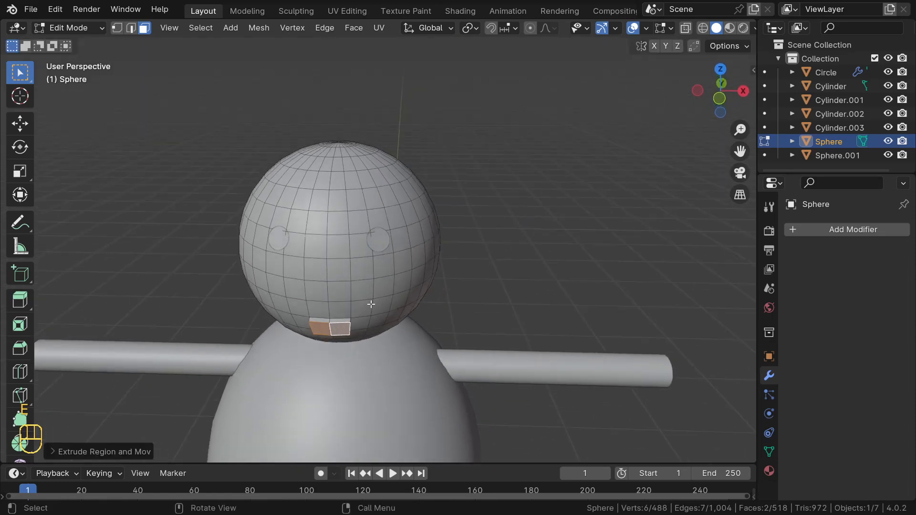
With X-ray temporarily on, add the head's top cap to the selection and extrude the selected faces along their normals by about 0.03 m
key(KP_1)
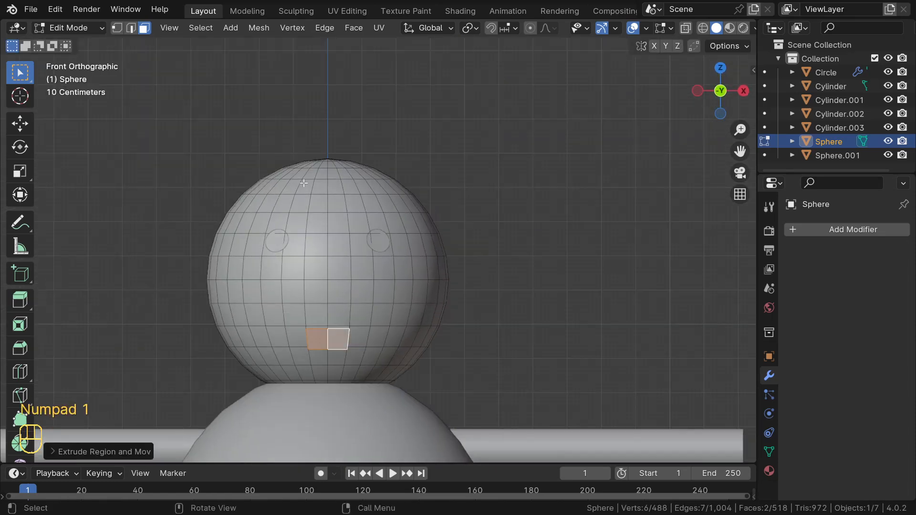
key(alt+z)
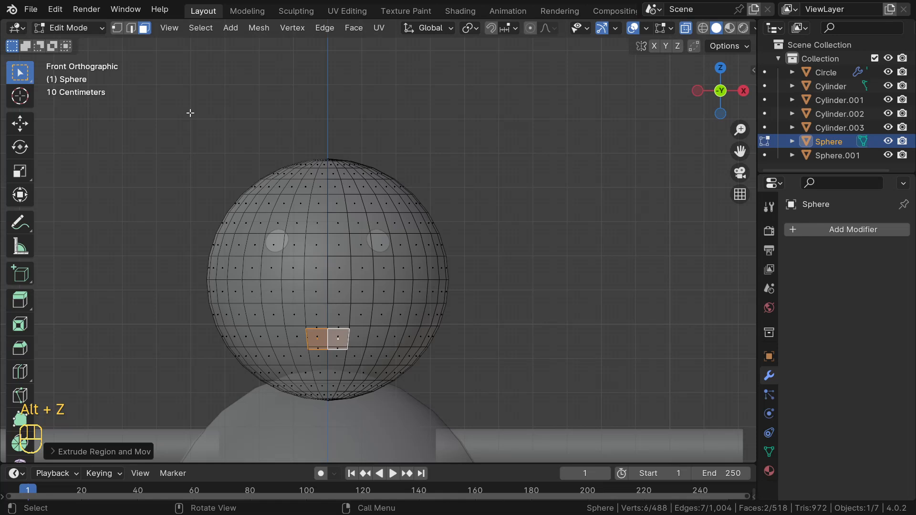
key(b)
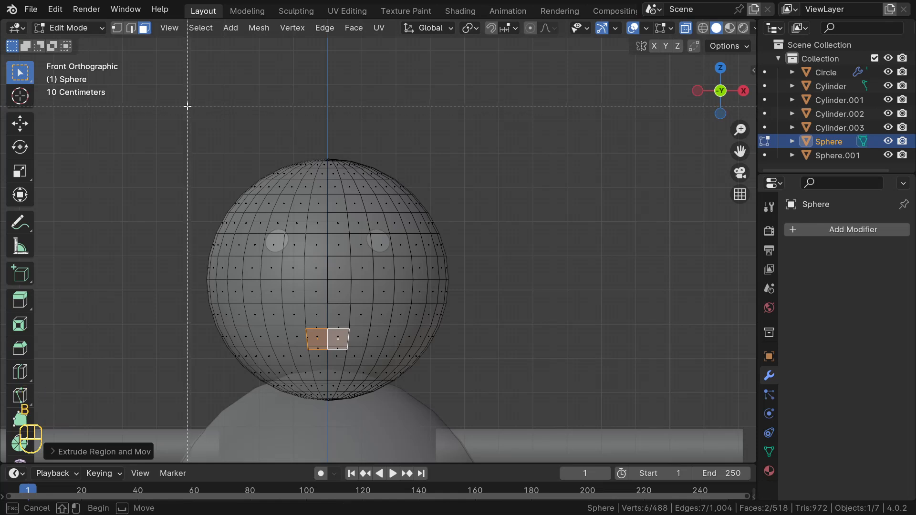
drag(187, 106, 483, 193)
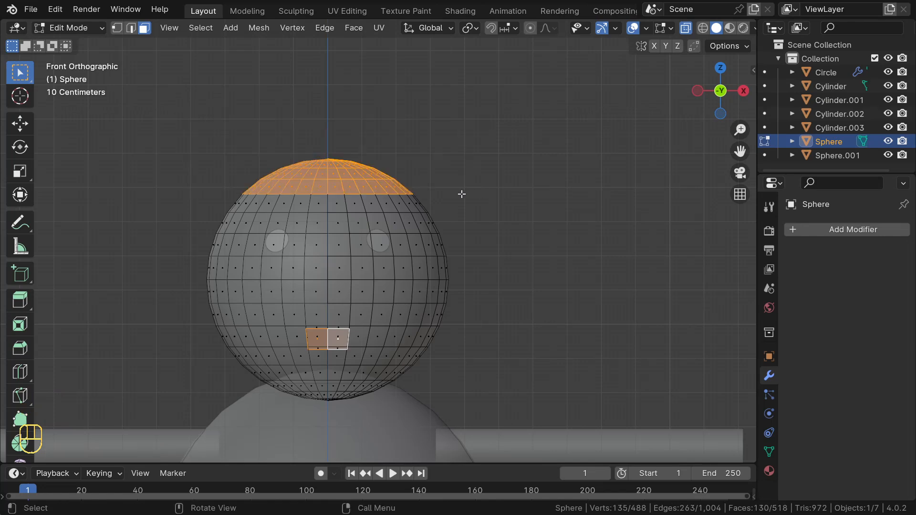
key(alt+e)
click(455, 237)
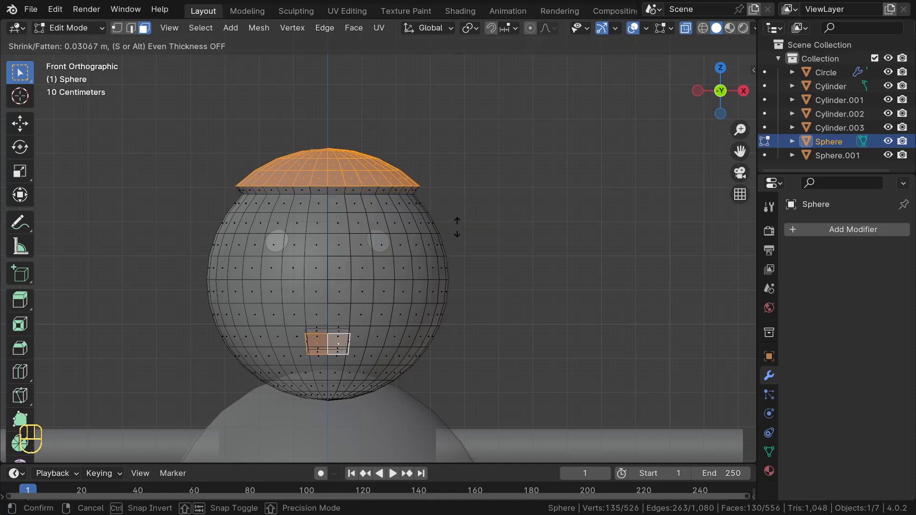
click(458, 228)
middle_drag(458, 205, 463, 289)
key(KP_7)
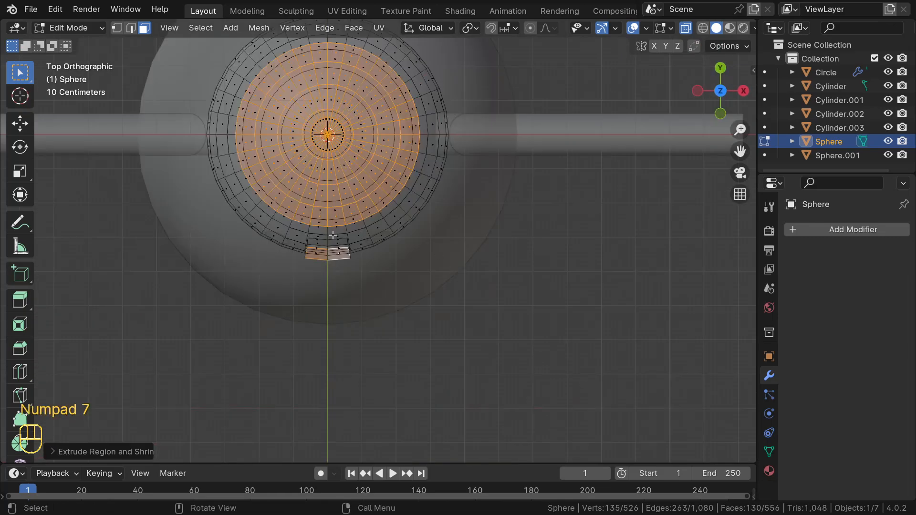
key(alt+z)
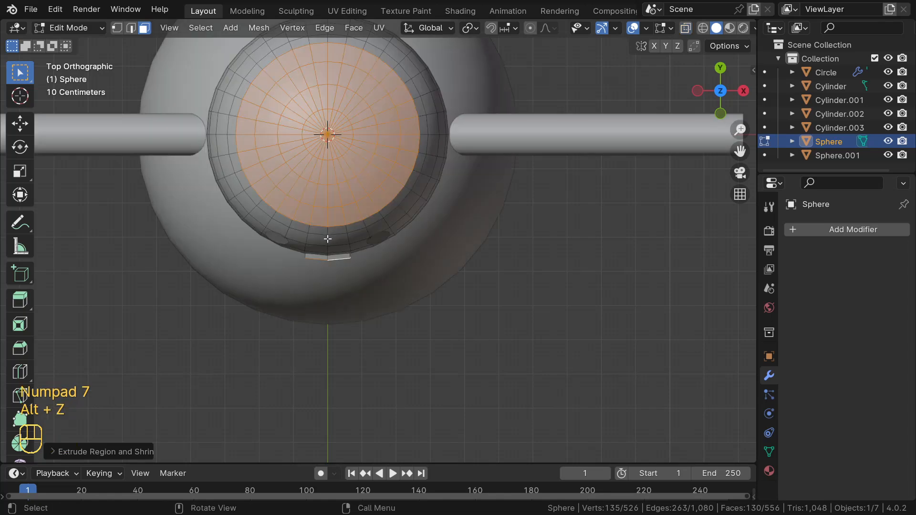
Select three alternate vertices on the cap's front rim and move them forward and toward -X in top view to form a spiky fringe
middle_drag(323, 249, 284, 191)
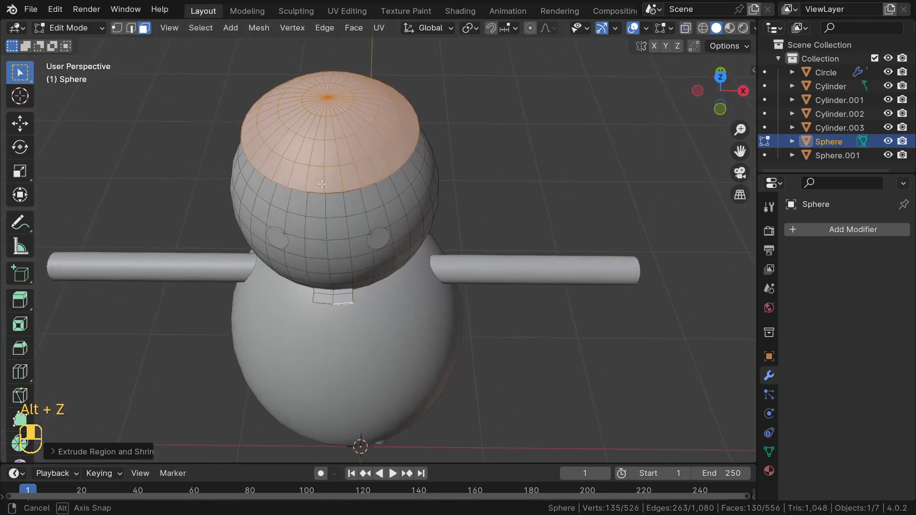
key(1)
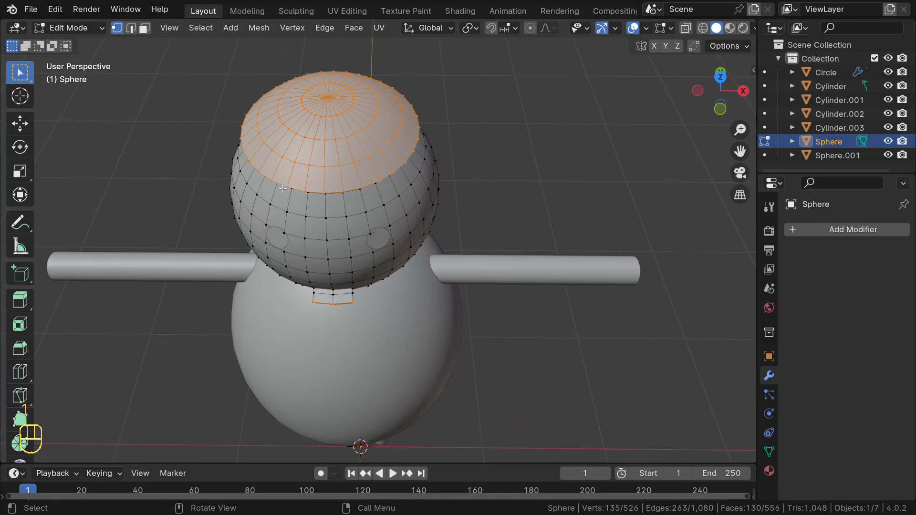
click(273, 180)
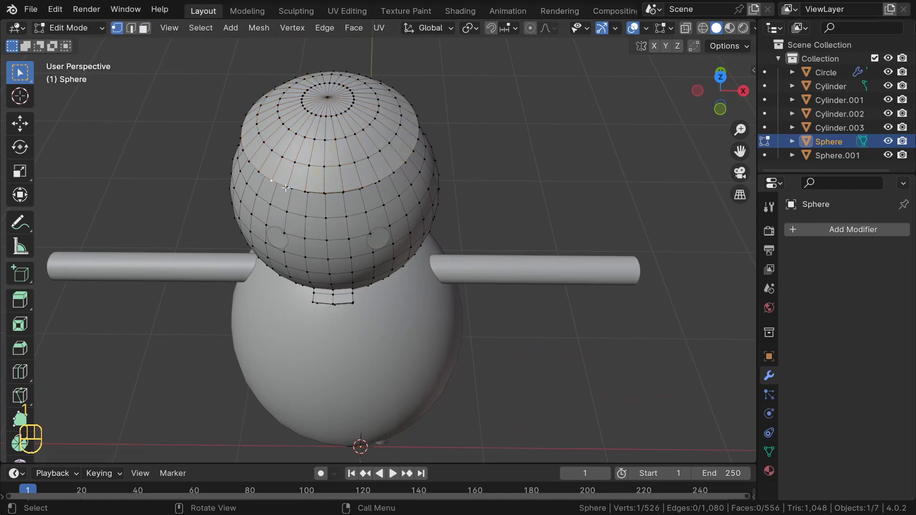
key(shift)
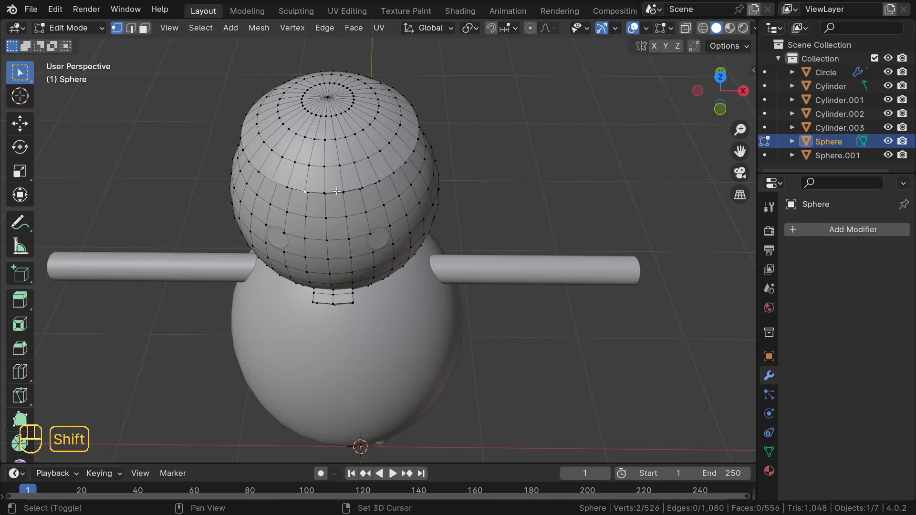
shift+click(343, 194)
middle_drag(327, 197, 382, 211)
key(ctrl)
key(ctrl+z)
key(KP_7)
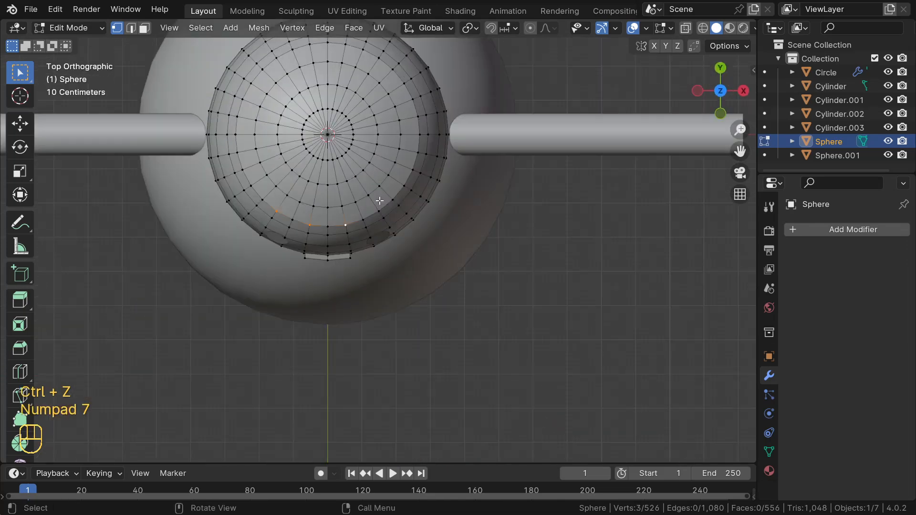
key(g)
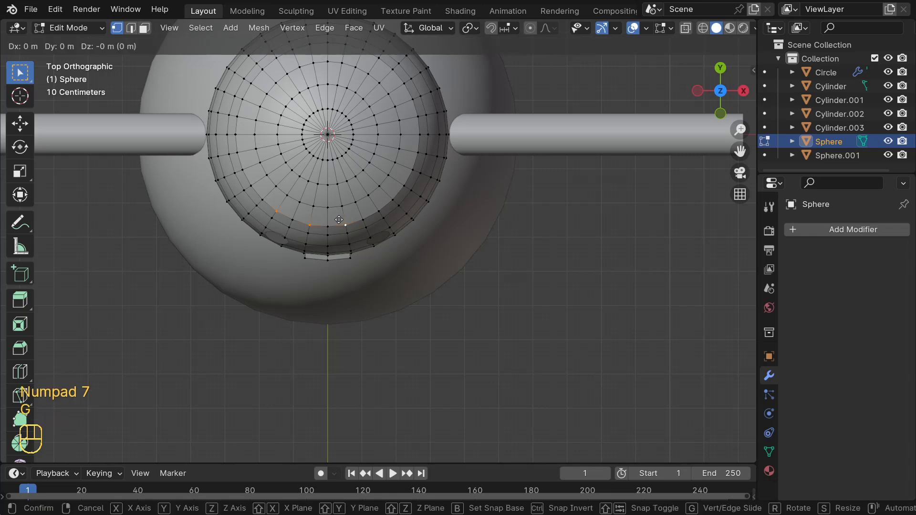
click(304, 259)
middle_drag(333, 286, 322, 224)
key(Tab)
key(KP_1)
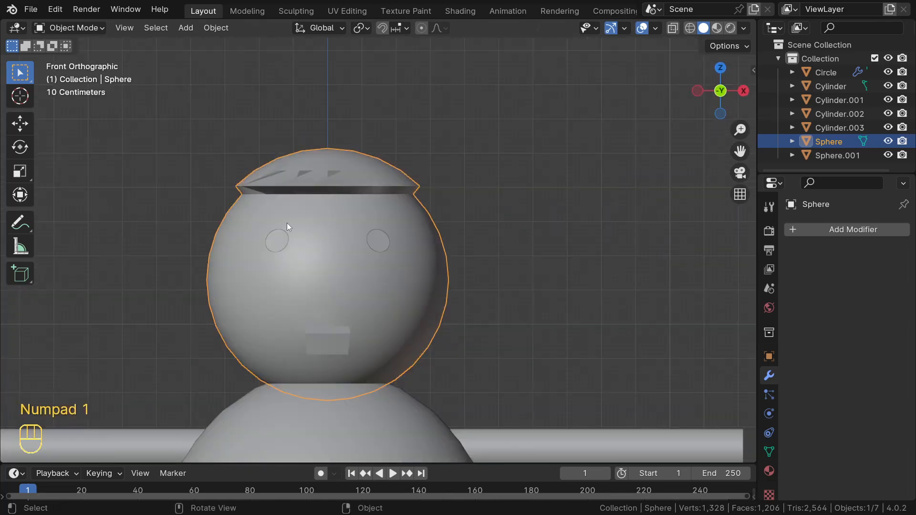
middle_drag(388, 228, 361, 273)
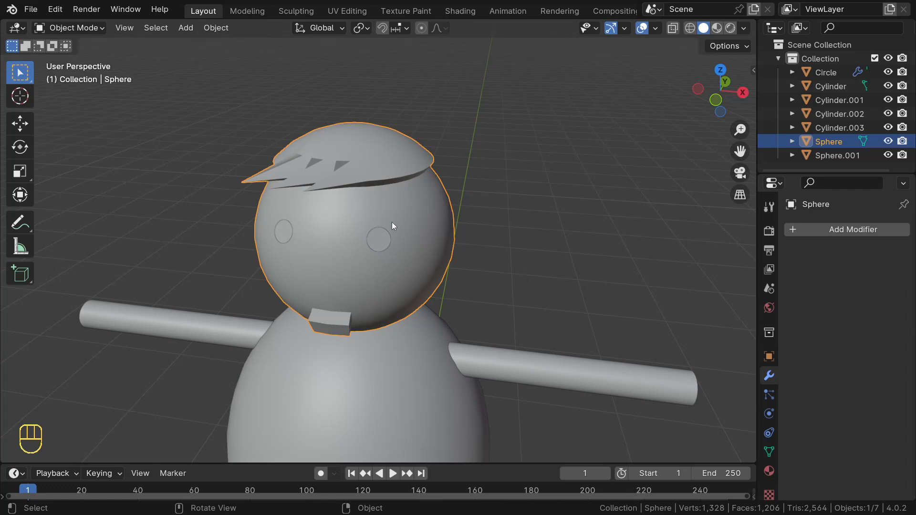
In Object Mode, add a mesh cylinder at the world origin below the figure
key(KP_1)
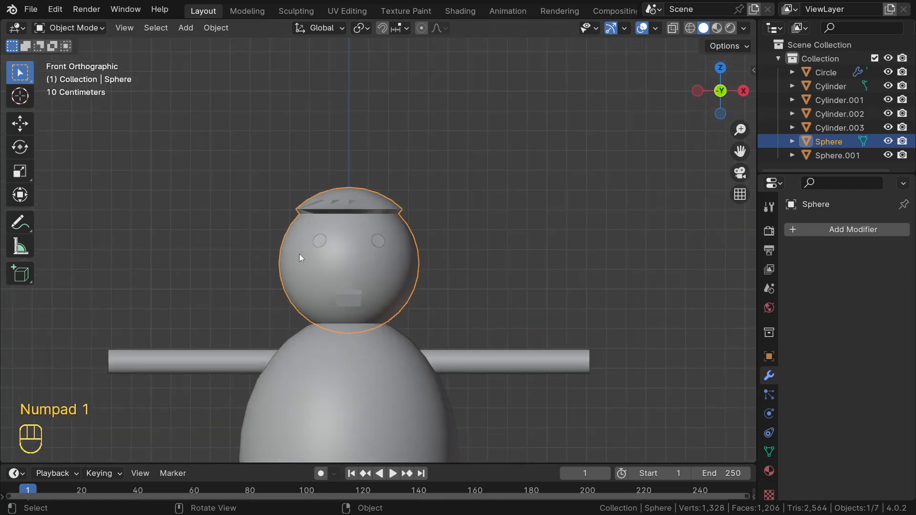
scroll(299, 254, down, 2)
key(shift+a)
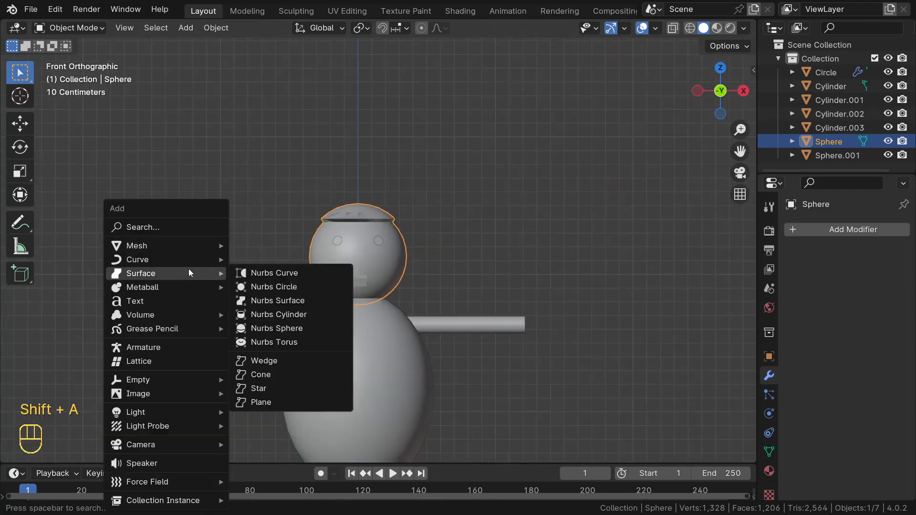
mouse_move(141, 246)
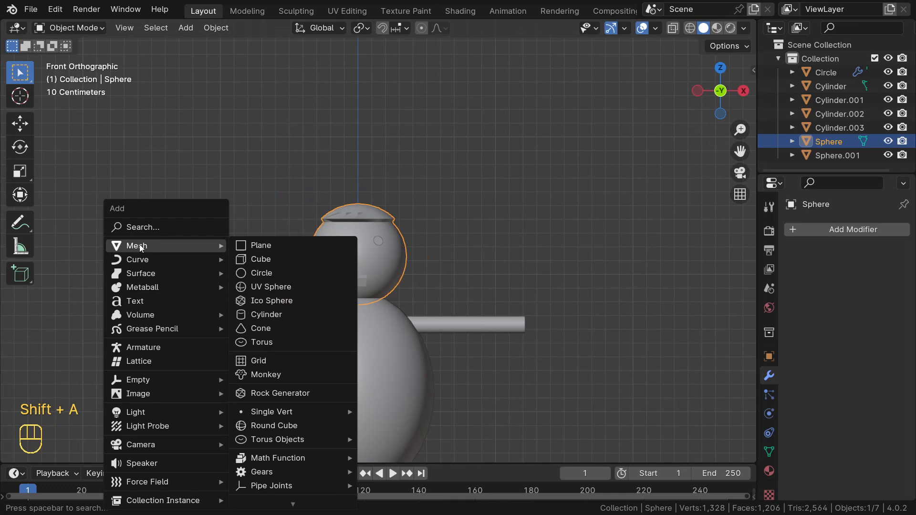
click(267, 315)
scroll(223, 320, down, 5)
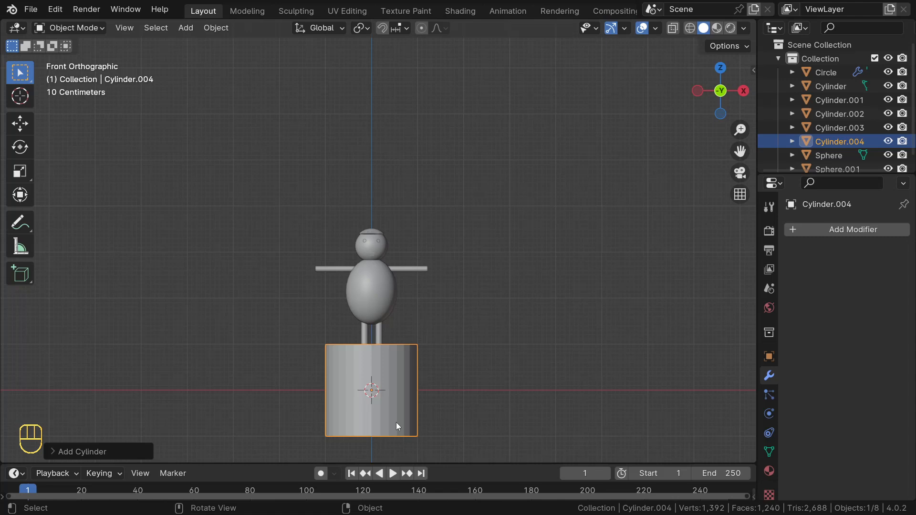
In Edit Mode, scale the new cylinder down to a tiny size and stretch it along Z into an upright rod
key(Tab)
key(s)
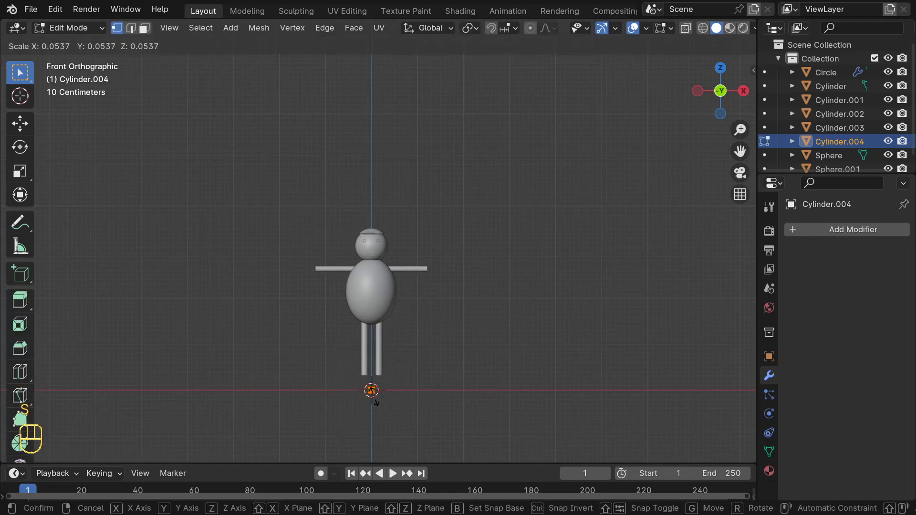
click(373, 391)
key(s)
key(z)
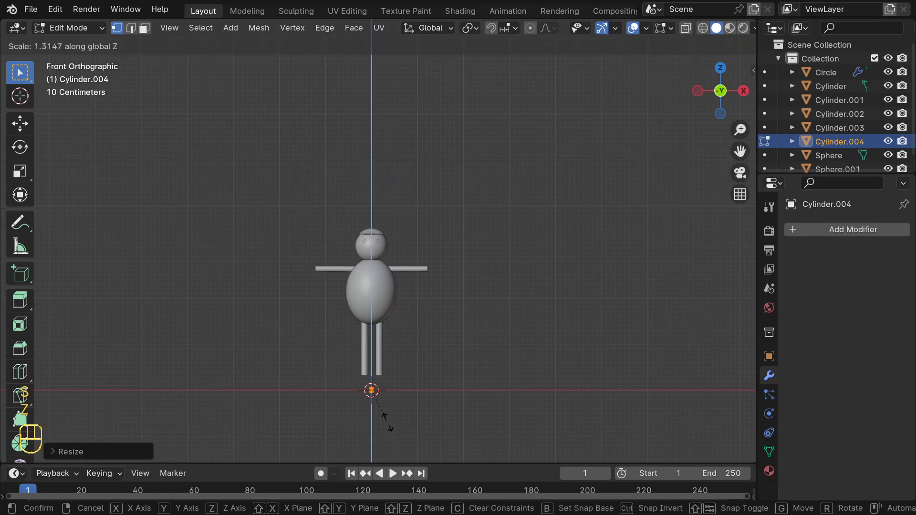
click(401, 446)
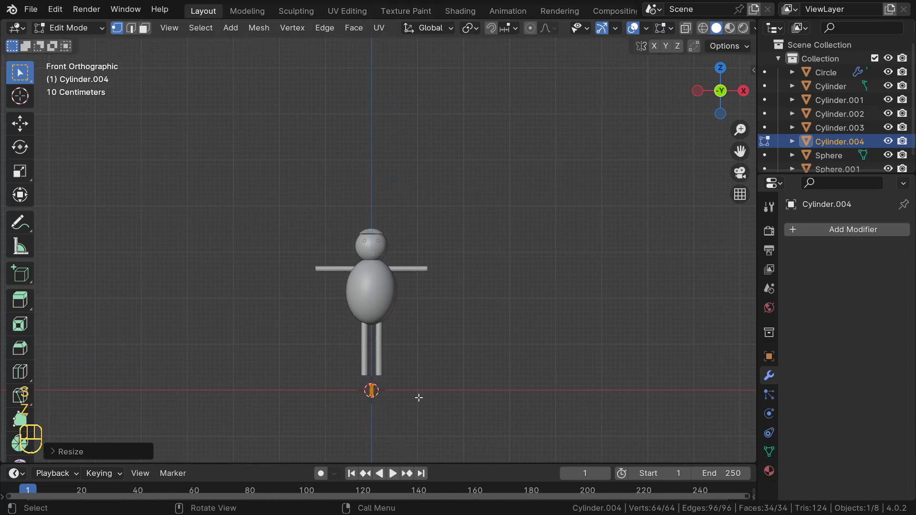
With X-ray on, move the small cylinder in front view up to the head, over the eye on the +X side
key(alt+z)
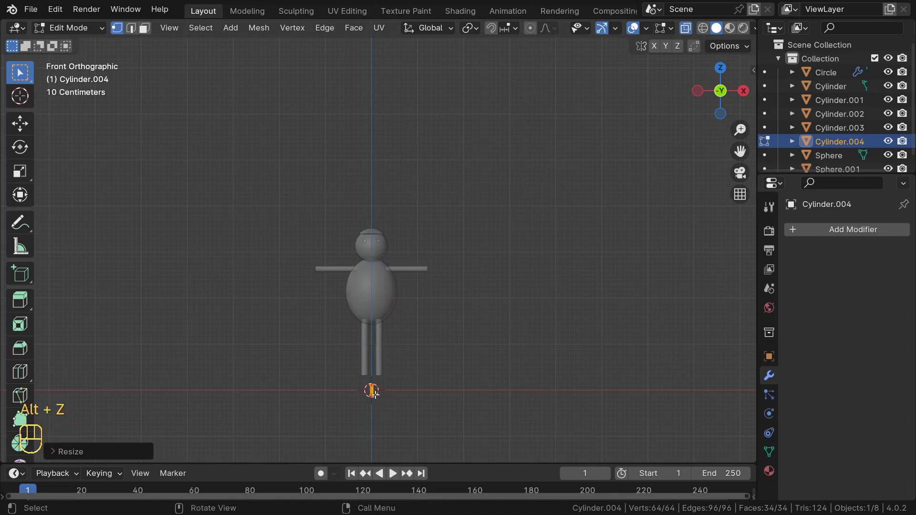
key(g)
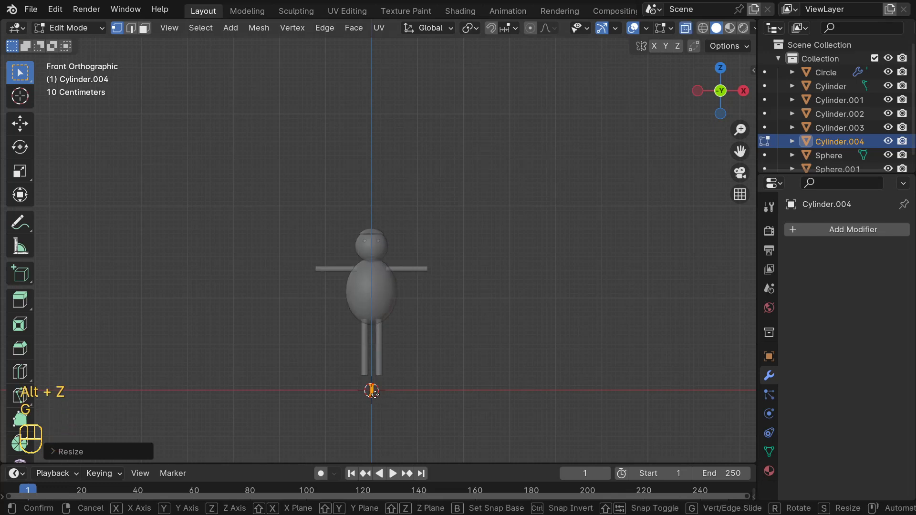
click(381, 243)
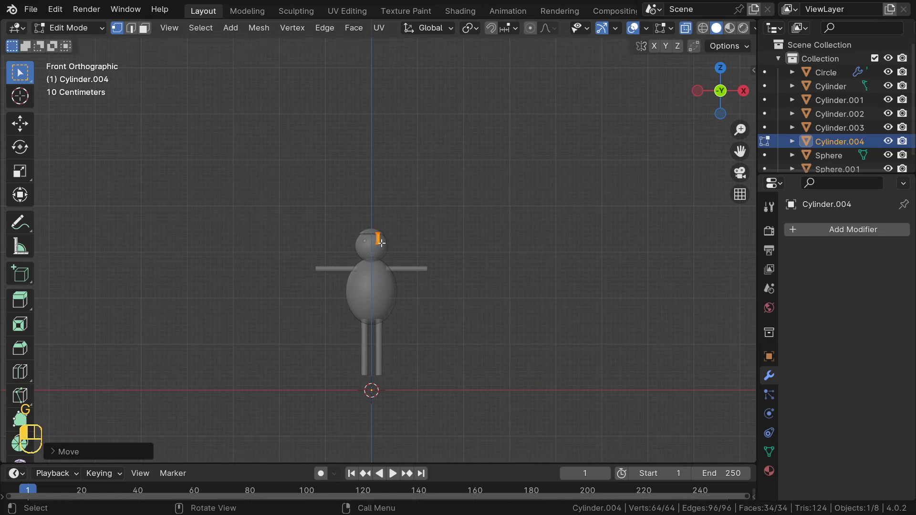
key(KP_Decimal)
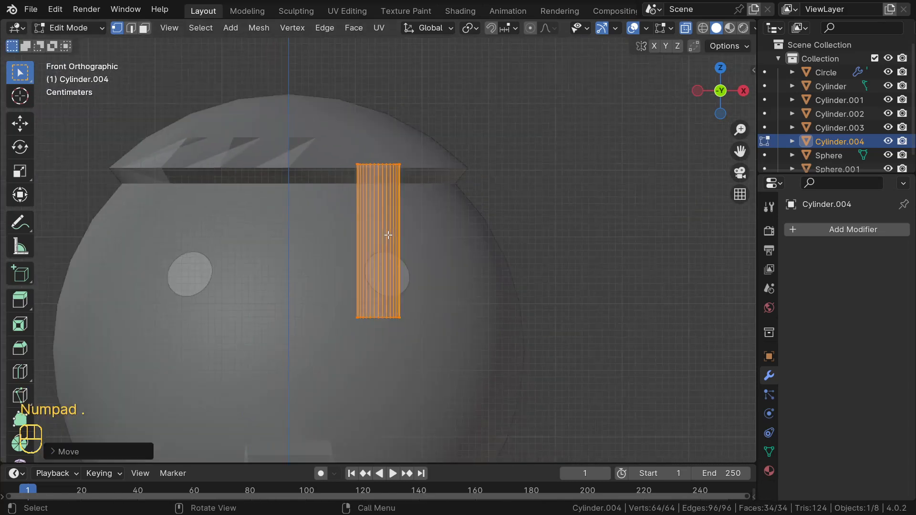
Thin the cylinder in X and Y only, and shorten it along Z to about 0.73 of its length
key(s)
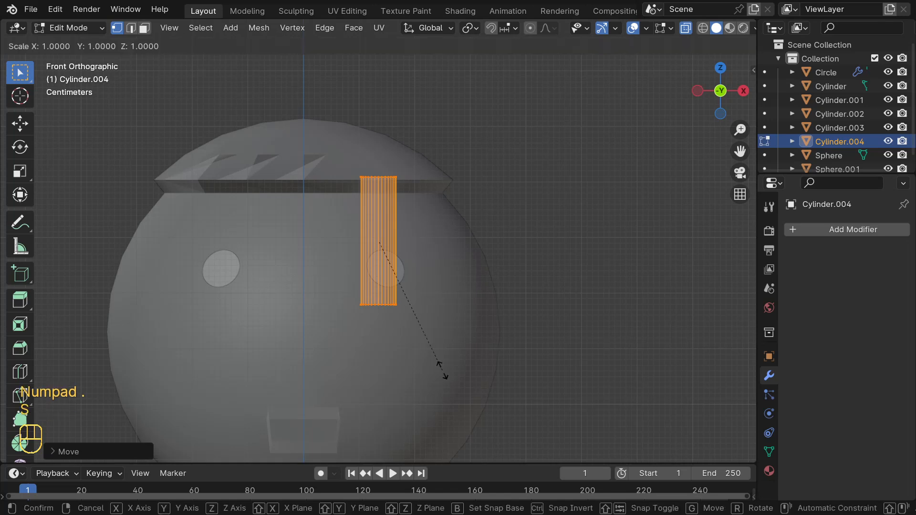
key(shift+z)
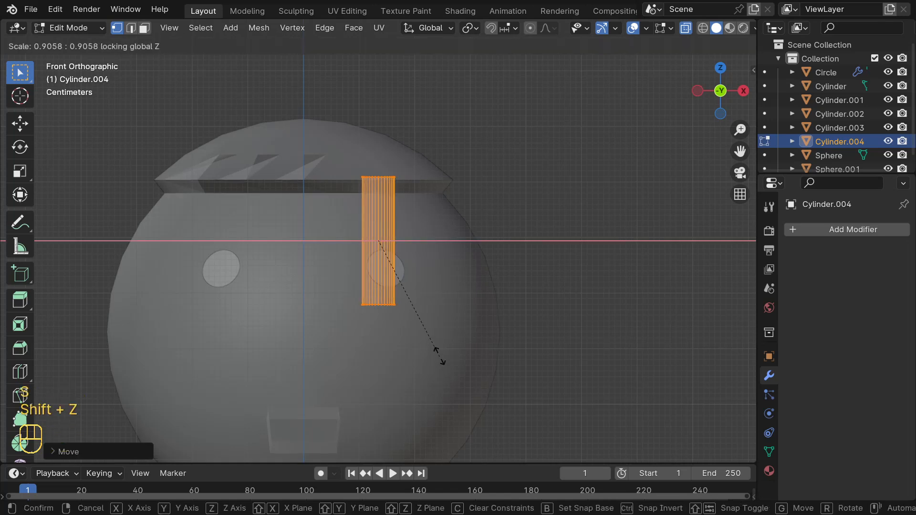
click(398, 270)
key(s)
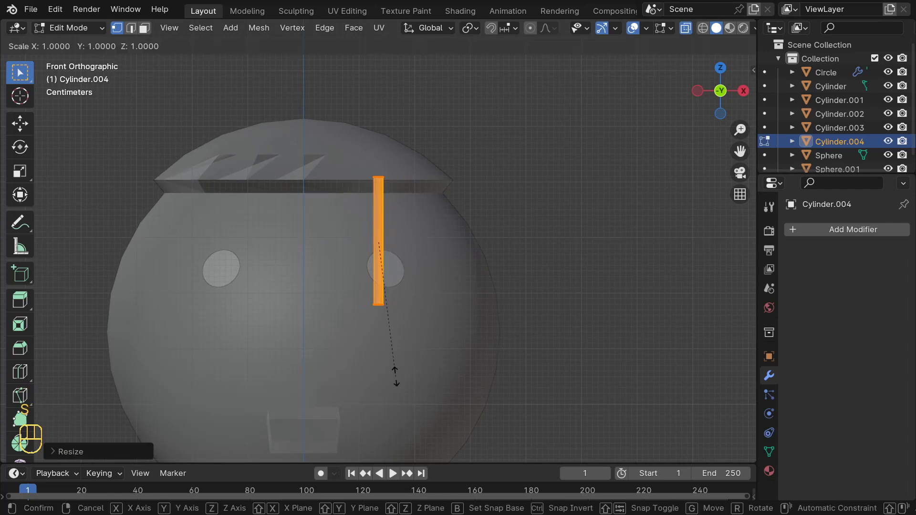
key(z)
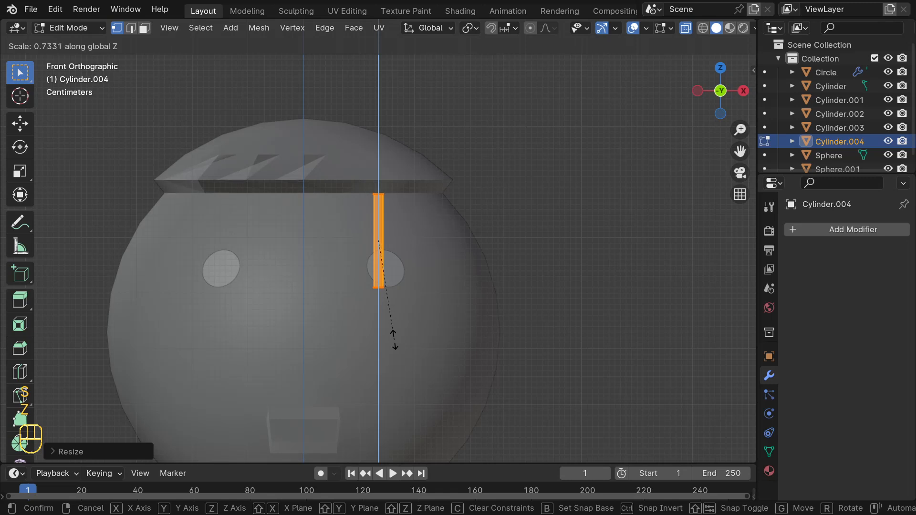
click(395, 339)
Rotate the rod in front view into a slanted eyebrow with its outer end raised, and move it about -0.35 m along Y
key(r)
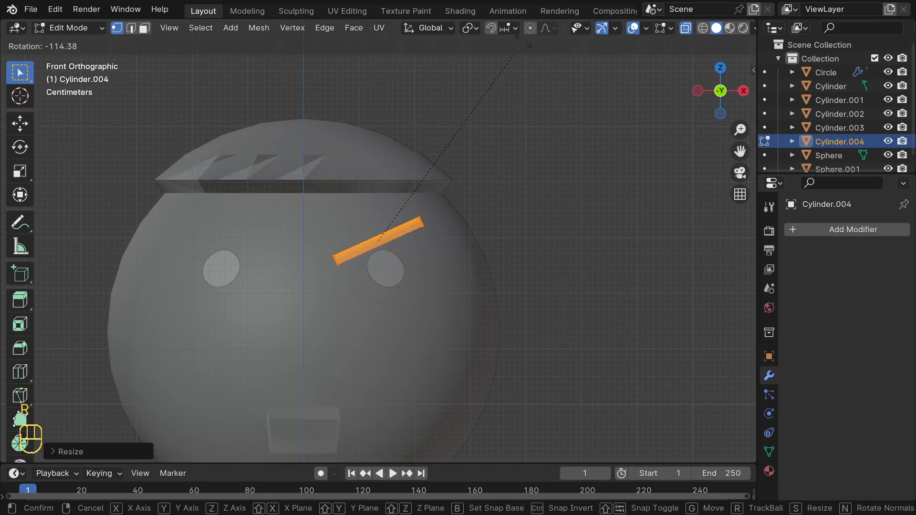
click(487, 113)
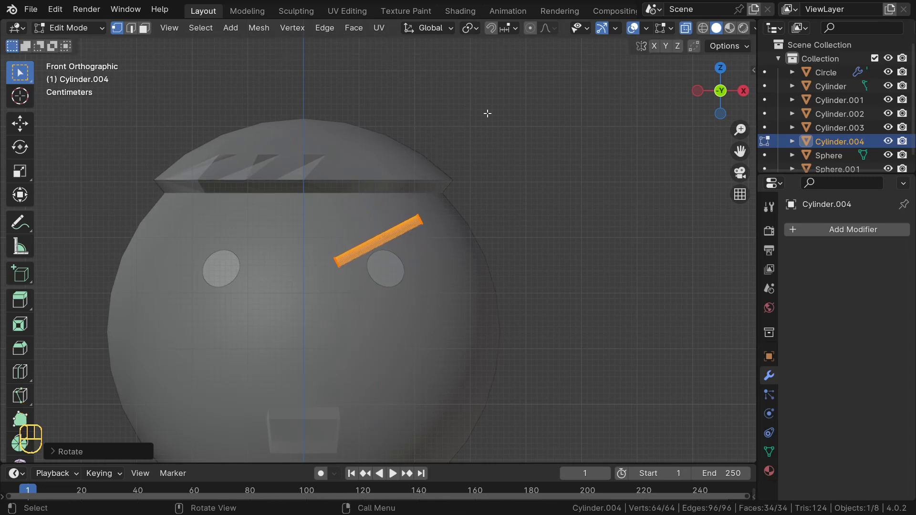
key(KP_7)
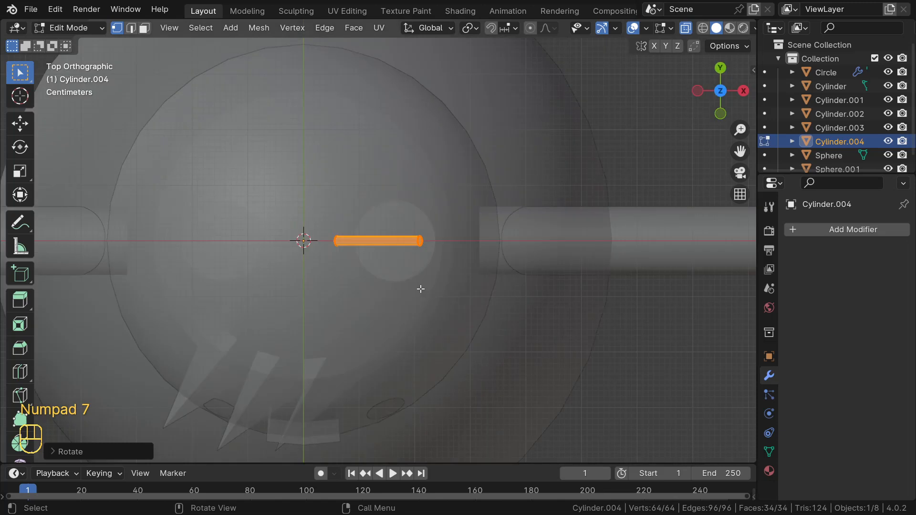
scroll(387, 260, down, 3)
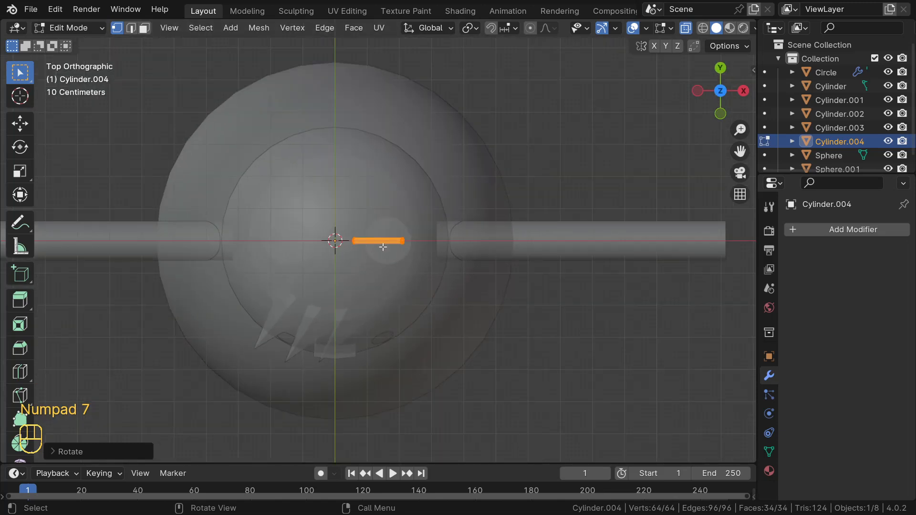
key(g)
key(y)
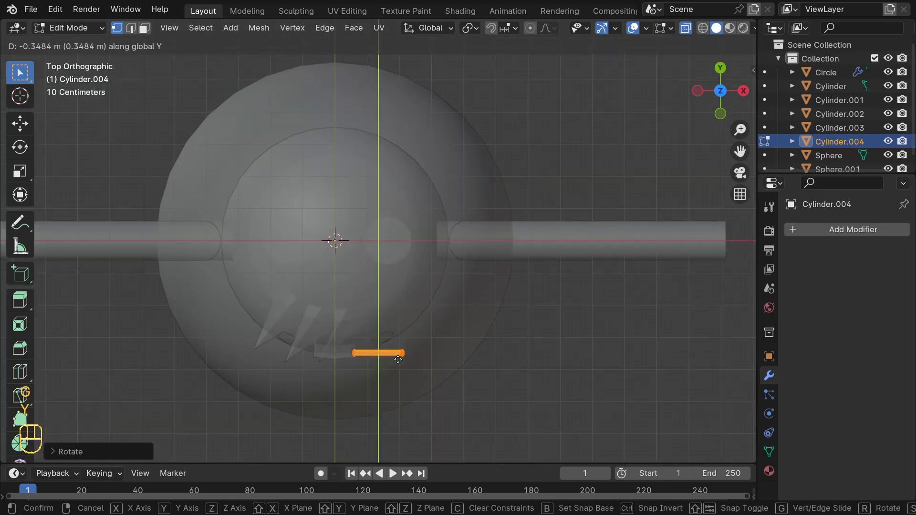
click(400, 359)
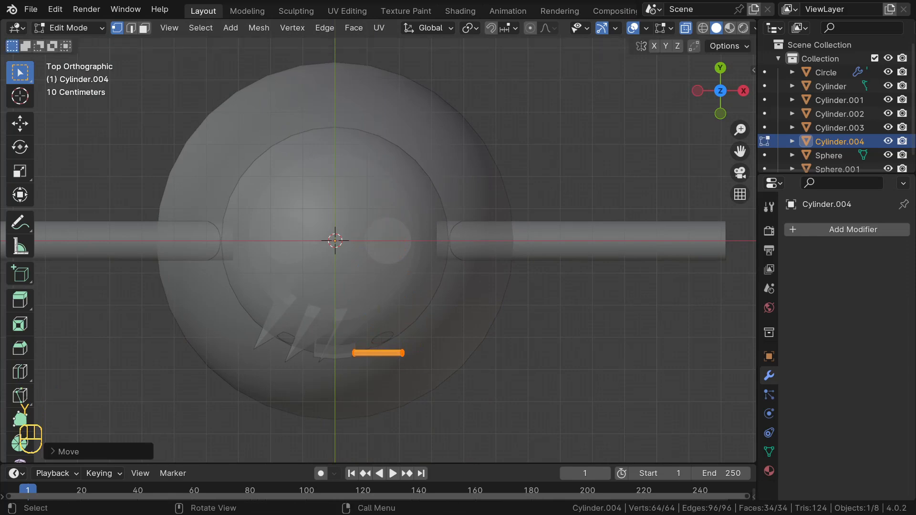
Rotate the eyebrow in top view to follow the head's curve, and move it back against the face in side view
key(r)
click(462, 378)
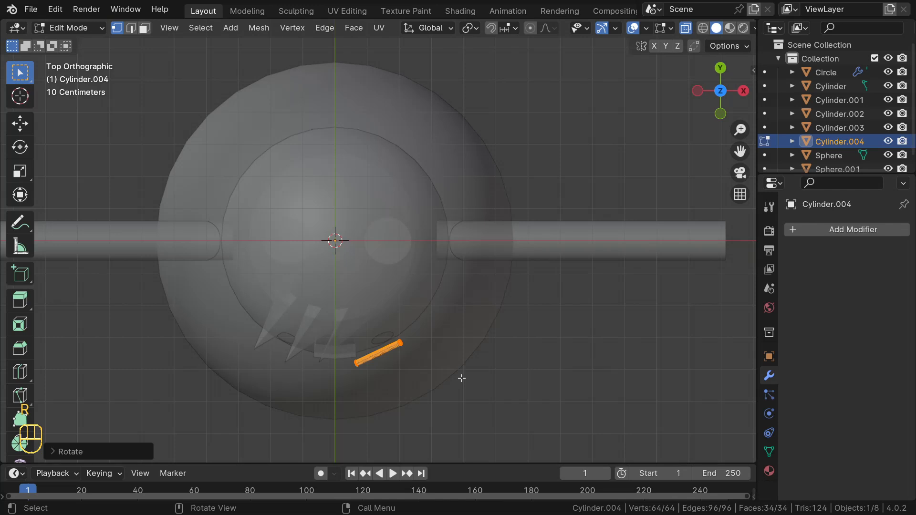
key(KP_3)
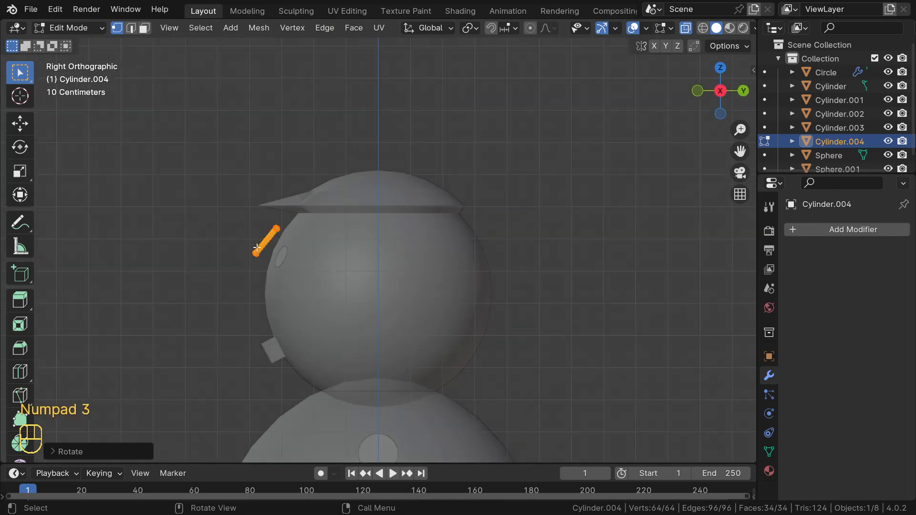
key(g)
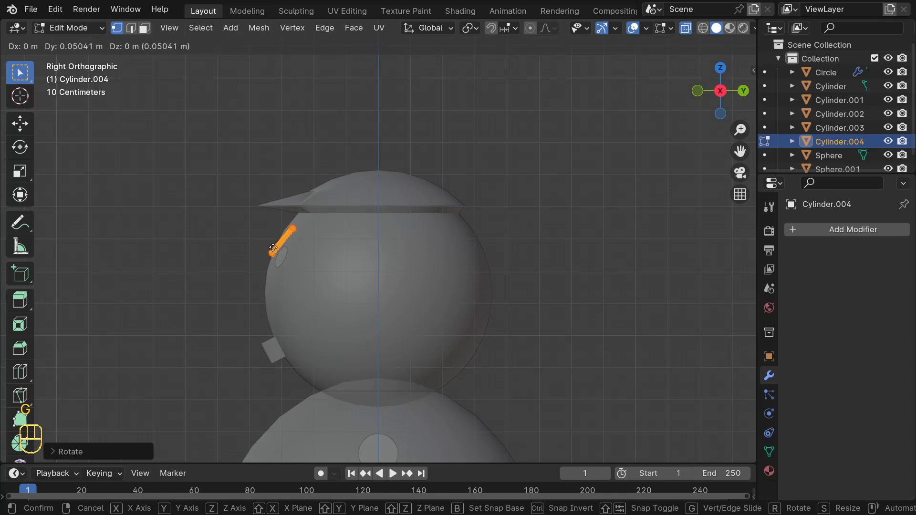
click(272, 244)
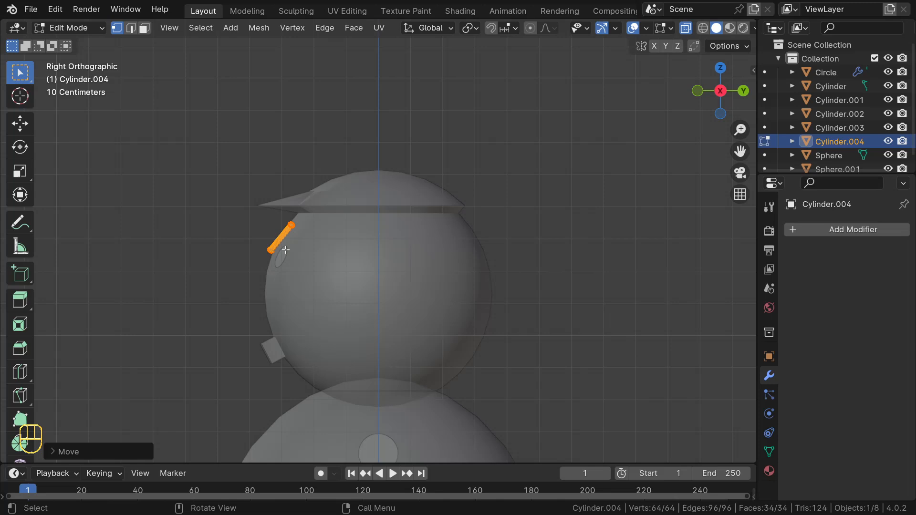
With X-ray off, nudge the eyebrow closer to the head's surface above the eye
middle_drag(282, 247, 213, 293)
key(alt+z)
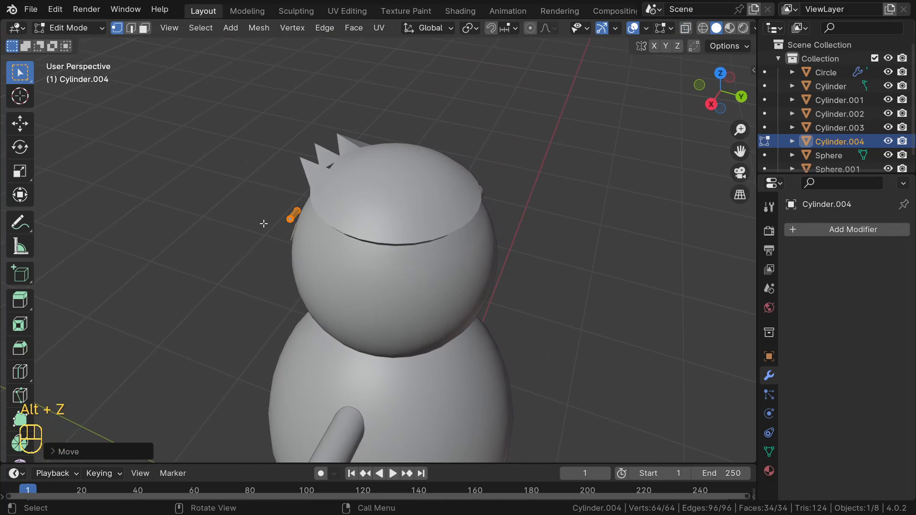
key(g)
click(268, 225)
middle_drag(268, 225, 586, 267)
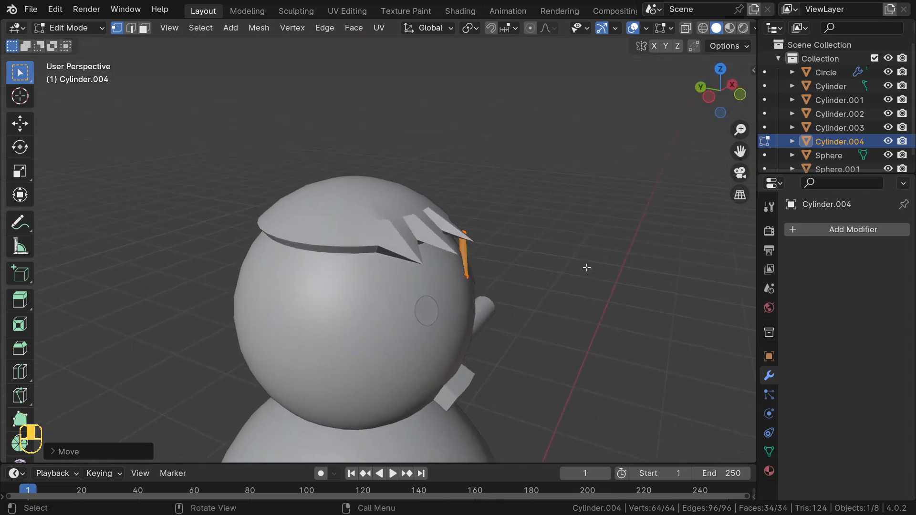
Tilt the eyebrow about the X axis so that its top leans back to follow the forehead's slope
click(20, 150)
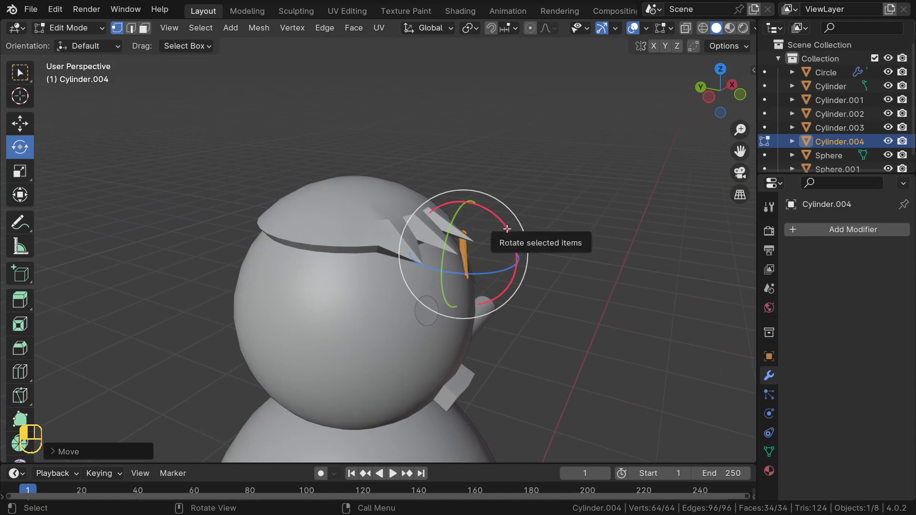
drag(507, 230, 488, 221)
middle_drag(593, 321, 519, 317)
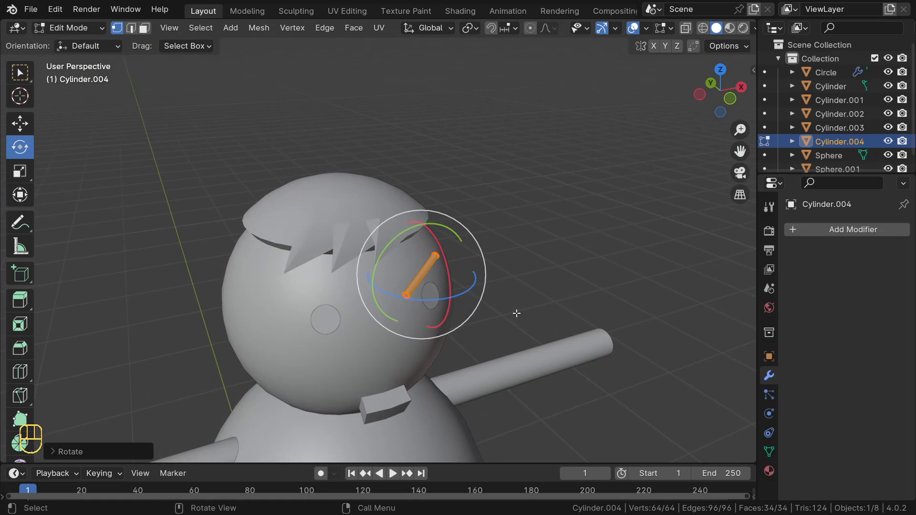
key(KP_1)
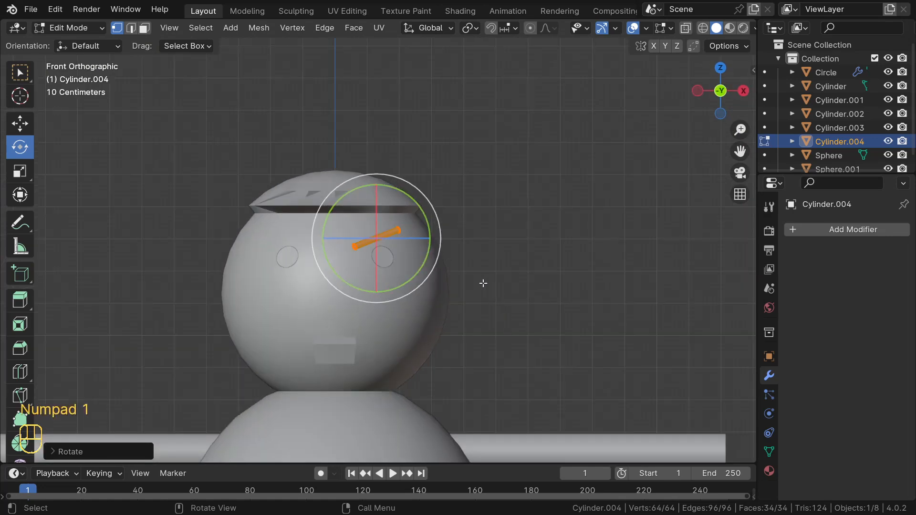
click(20, 72)
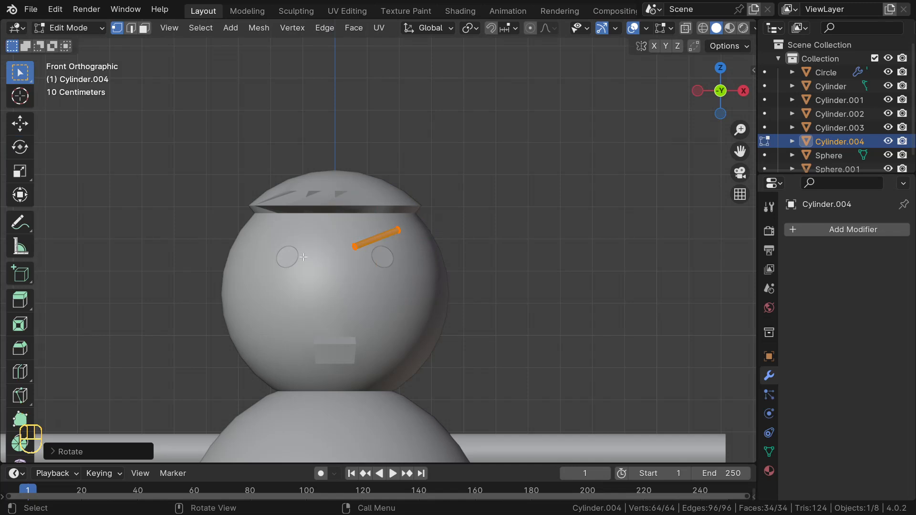
Mirror the eyebrow across the X axis with a Mirror modifier so both eyes have one
key(Tab)
scroll(281, 265, down, 2)
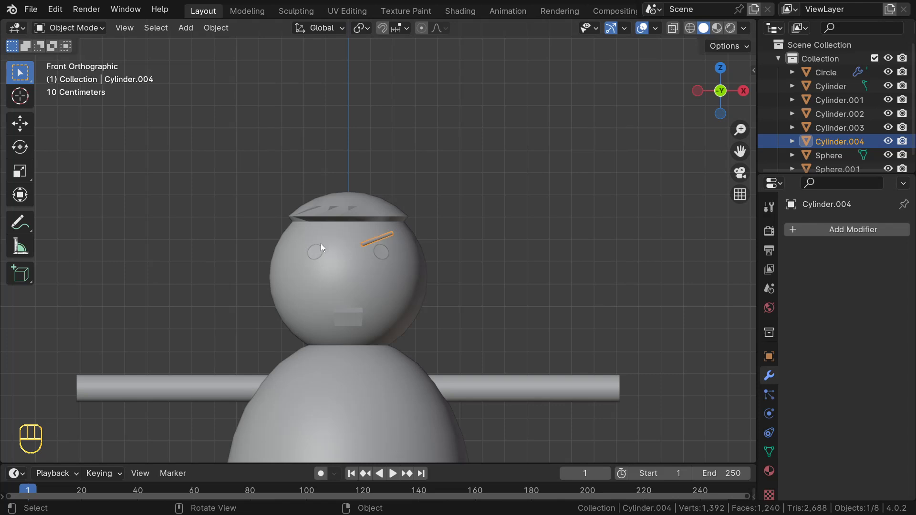
click(828, 233)
mouse_move(827, 233)
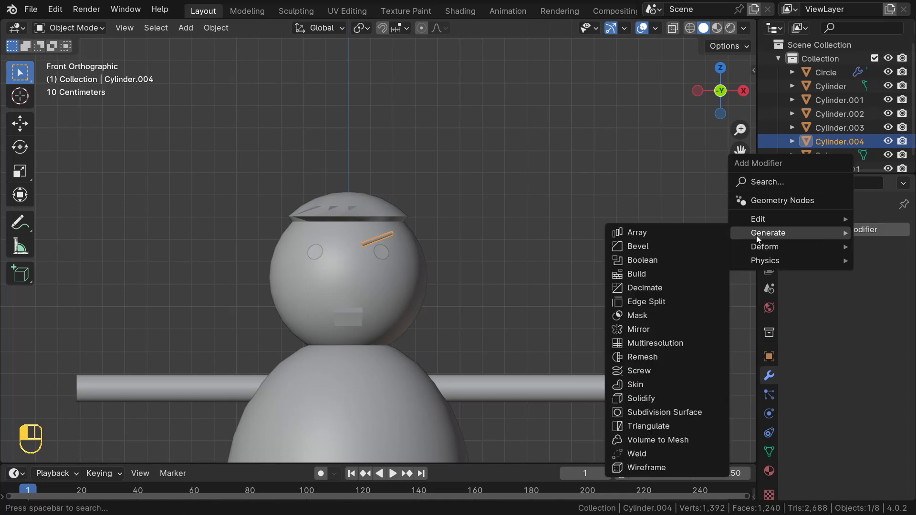
click(638, 329)
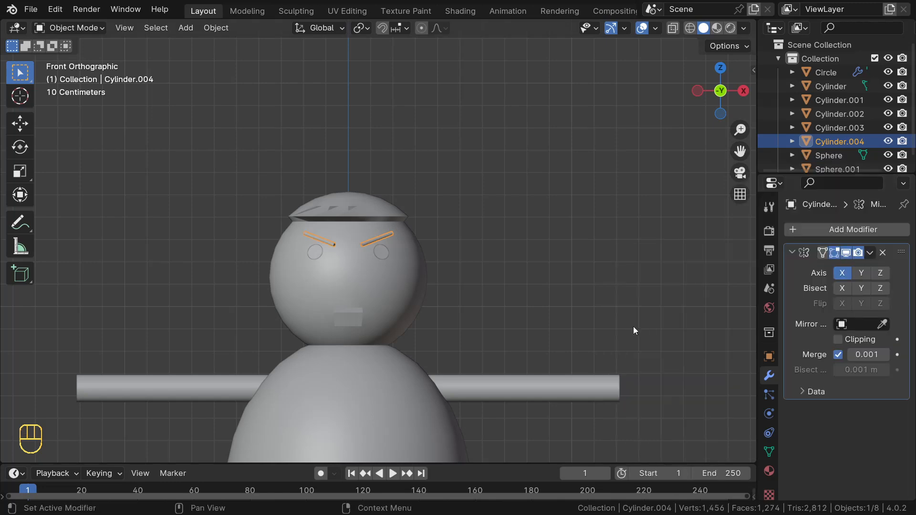
scroll(514, 256, down, 3)
scroll(393, 241, up, 6)
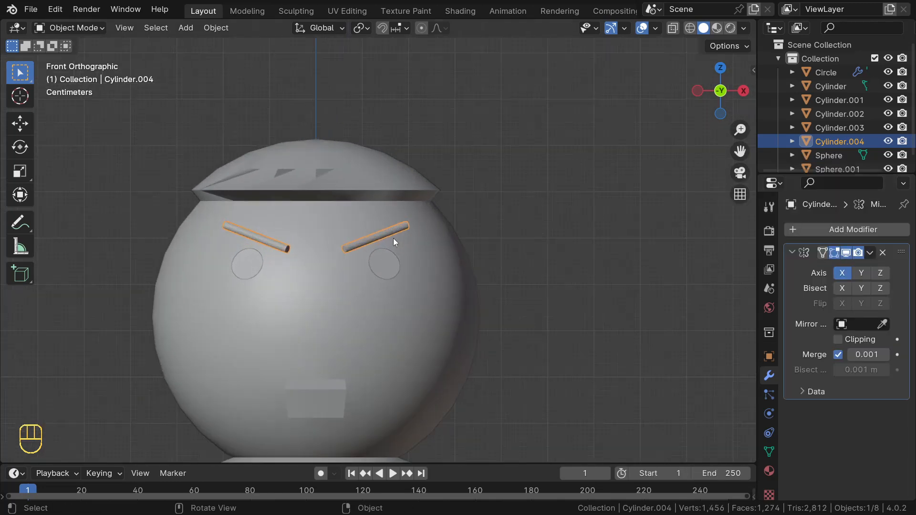
scroll(393, 238, up, 3)
scroll(394, 238, down, 7)
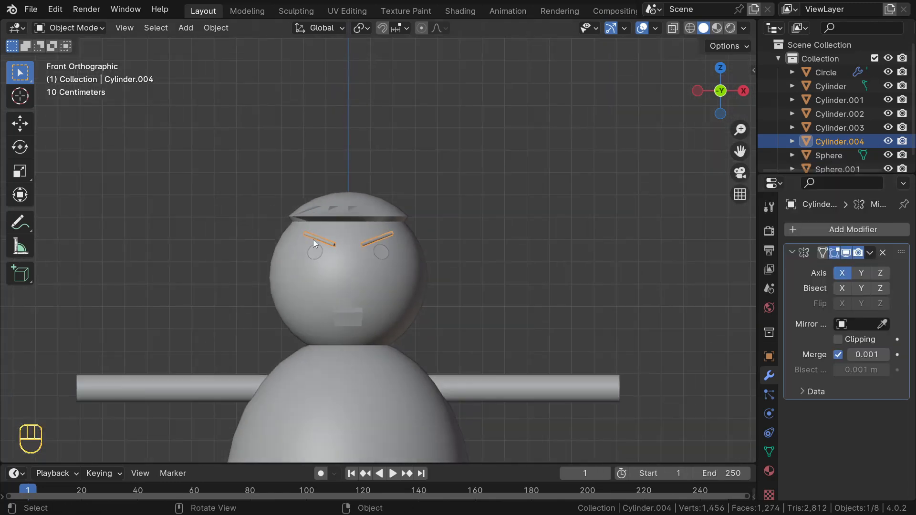
Bevel the outer end face of the arm on the +X side with two segments
scroll(313, 240, down, 4)
mouse_move(480, 309)
middle_down()
mouse_move(464, 323)
mouse_move(408, 311)
mouse_move(465, 317)
middle_up()
click(481, 330)
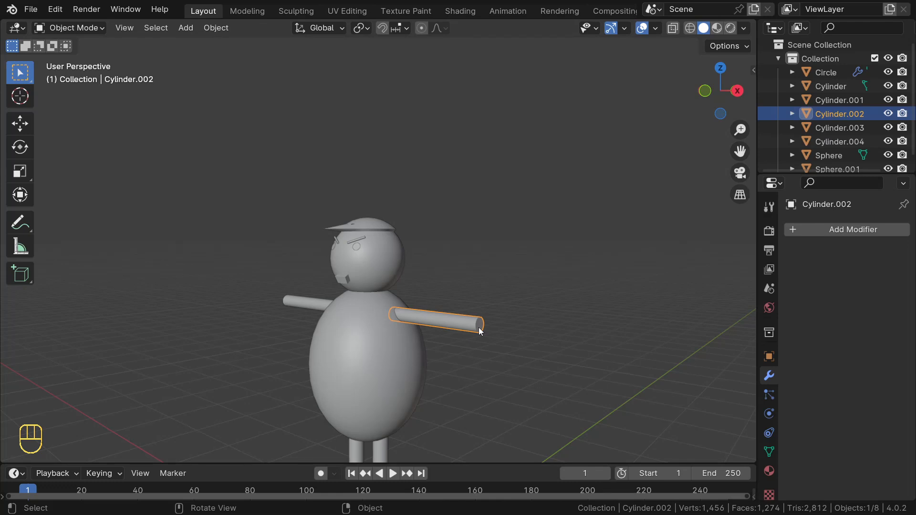
key(Tab)
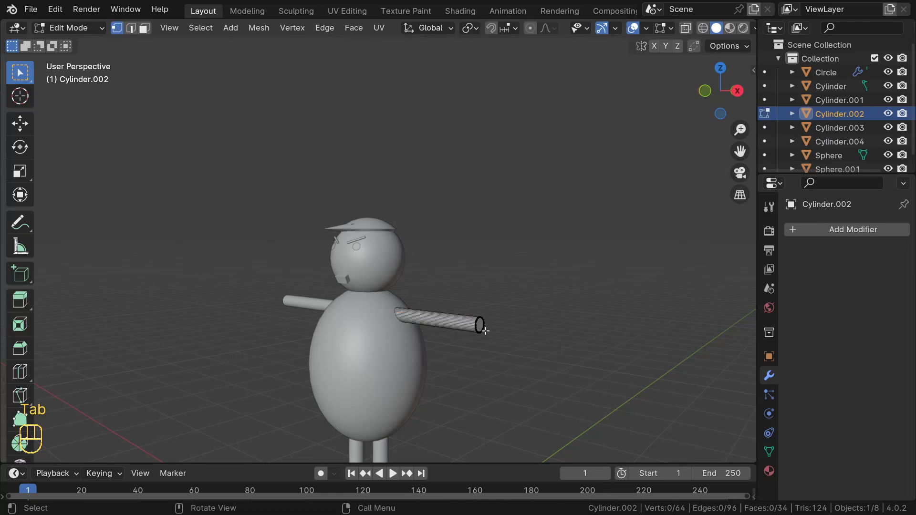
key(3)
click(481, 326)
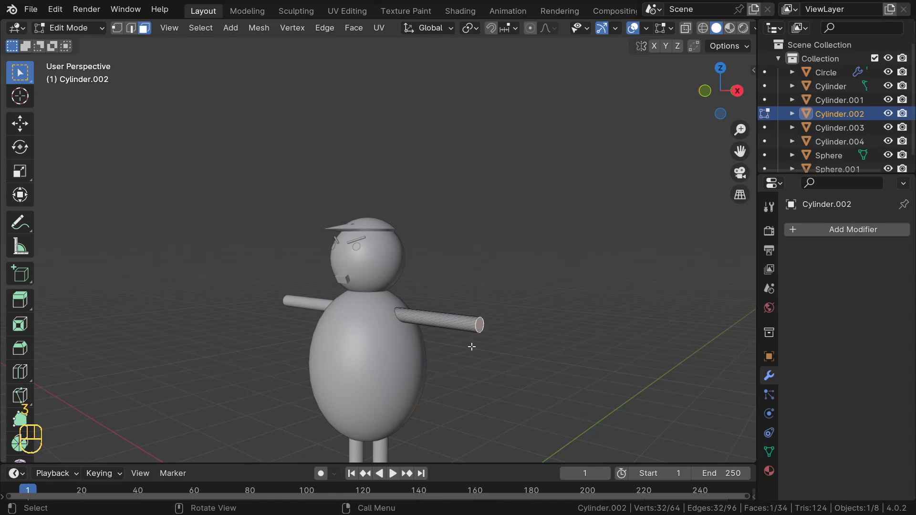
key(ctrl+b)
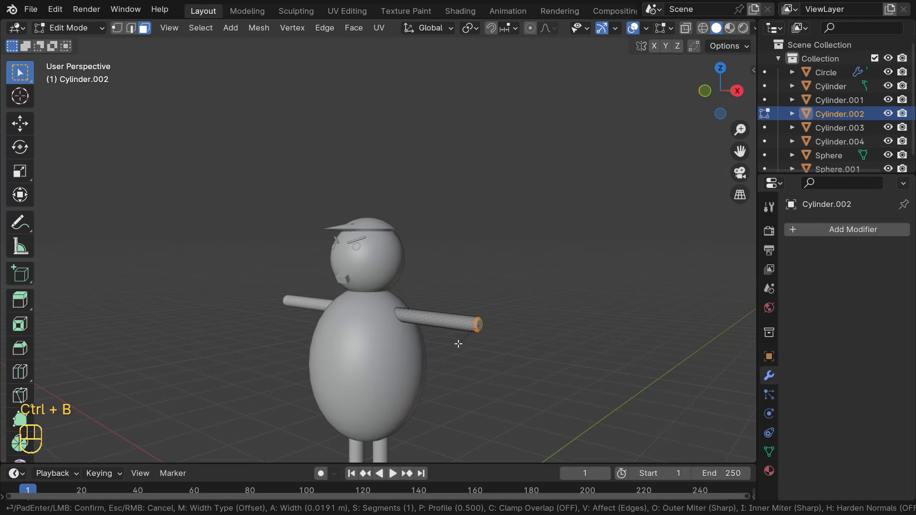
click(459, 344)
middle_drag(457, 340, 336, 322)
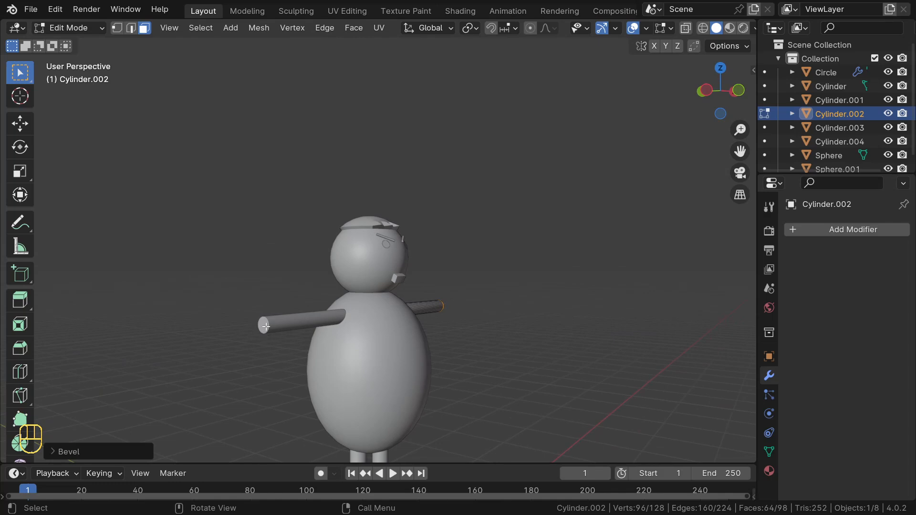
key(Tab)
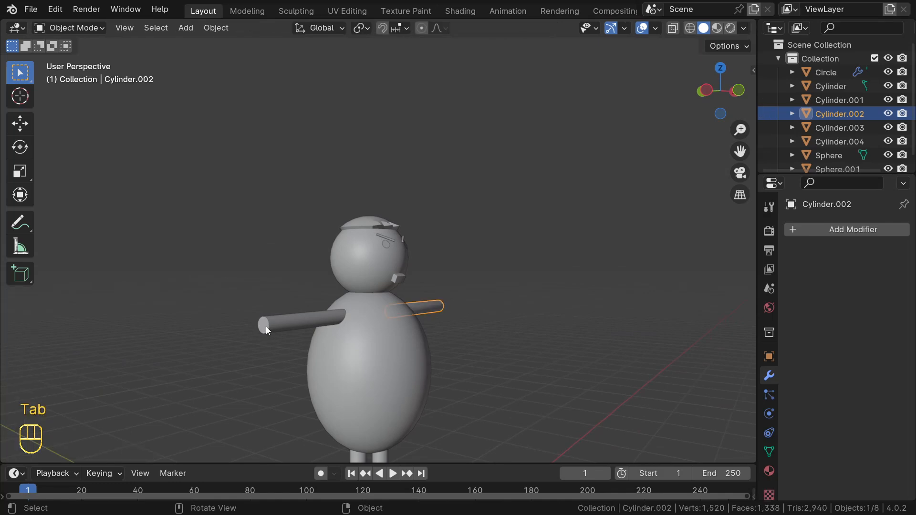
Bevel the outer end face of the arm on the -X side about 0.028 m wide with two segments
click(265, 327)
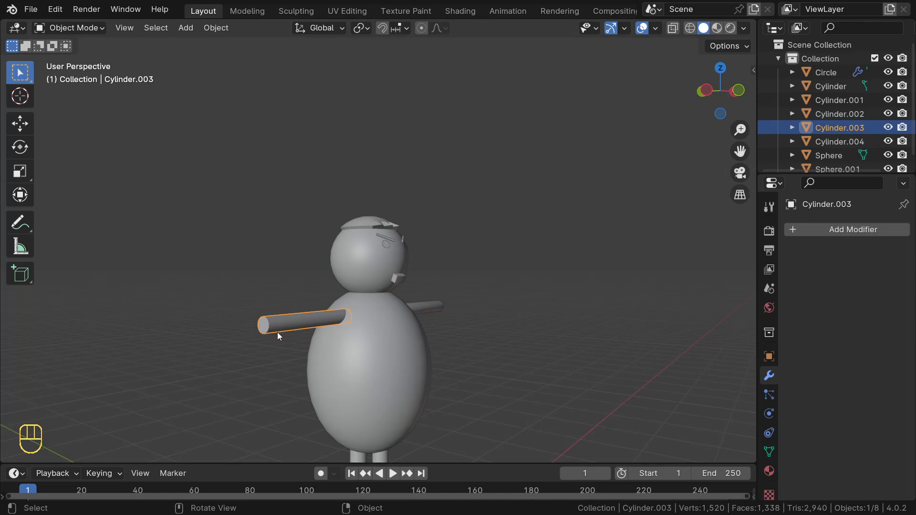
key(Tab)
click(265, 326)
middle_drag(265, 327, 253, 341)
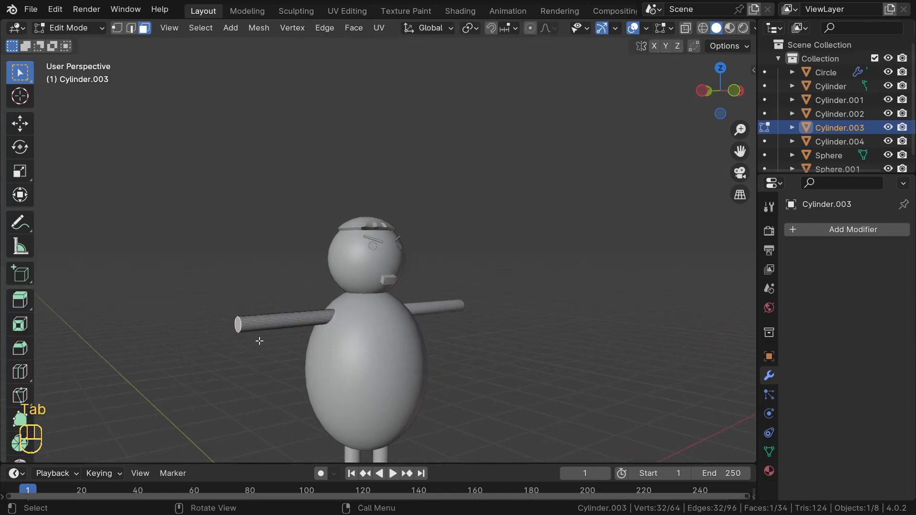
key(ctrl+b)
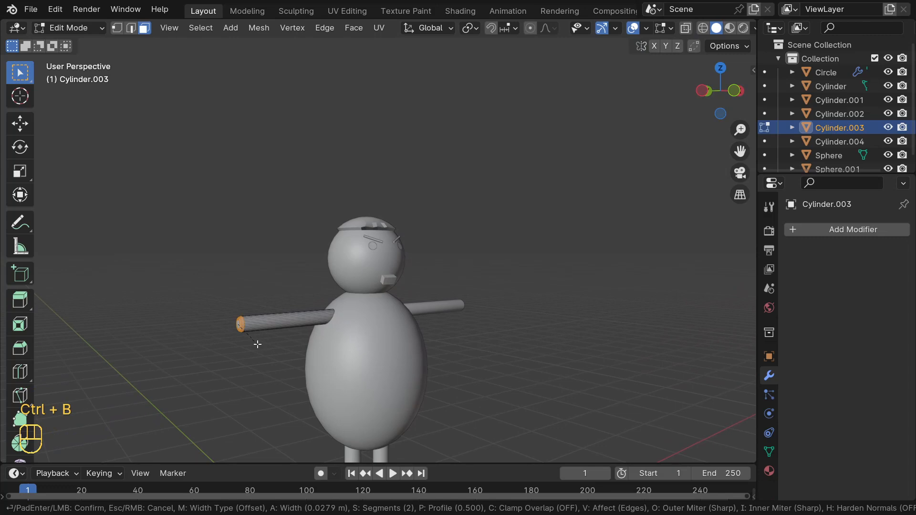
click(255, 344)
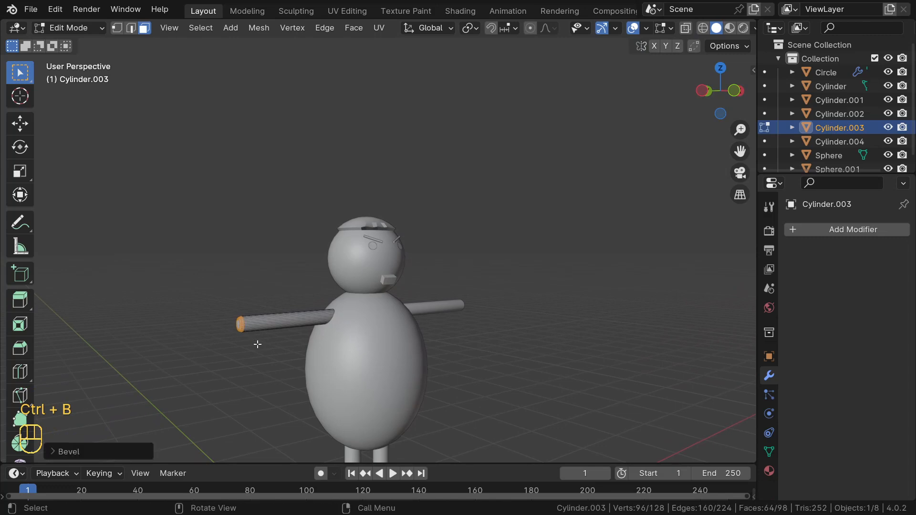
key(Tab)
middle_drag(256, 337, 215, 309)
key(KP_1)
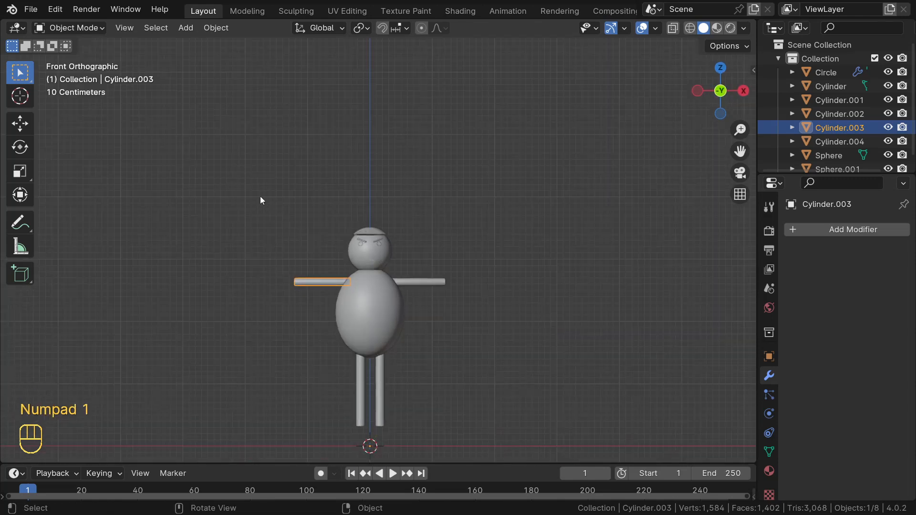
drag(253, 190, 514, 437)
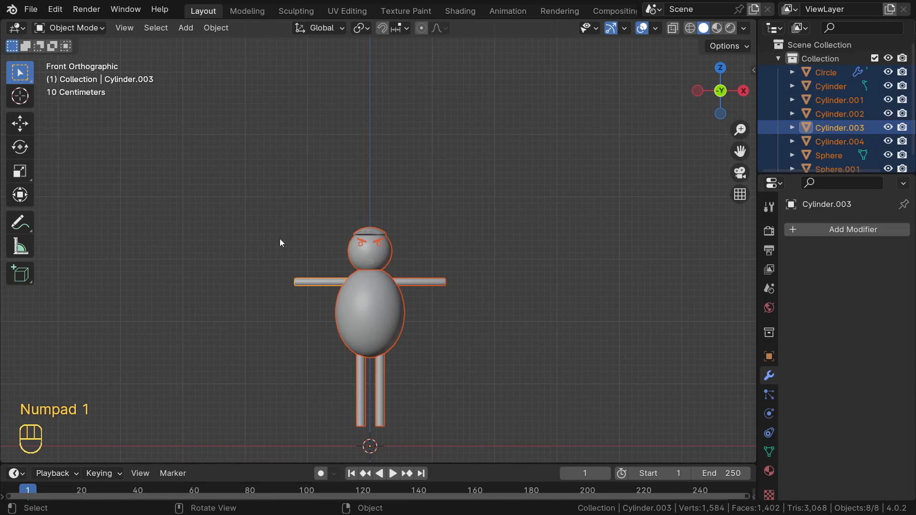
click(502, 310)
middle_drag(502, 310, 520, 296)
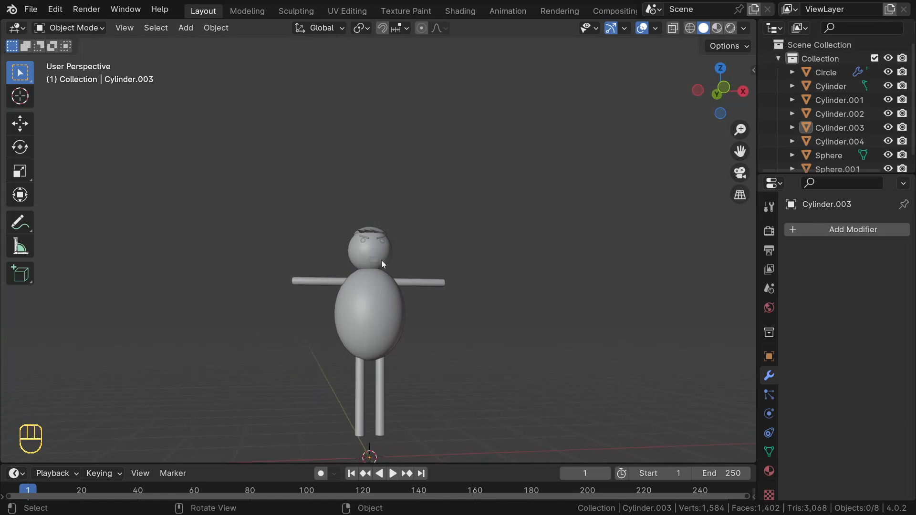
Show the figure in Material Preview shading and give the arm on the -X side a new material
click(718, 28)
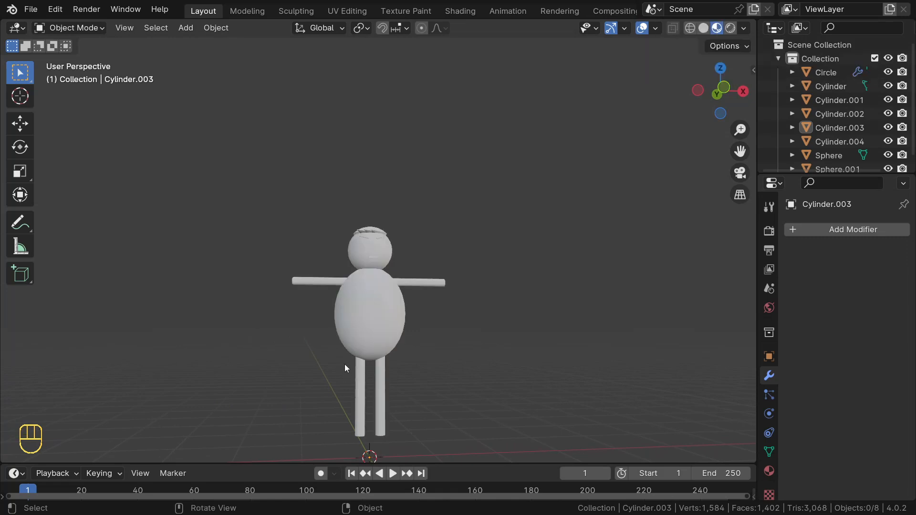
key(KP_1)
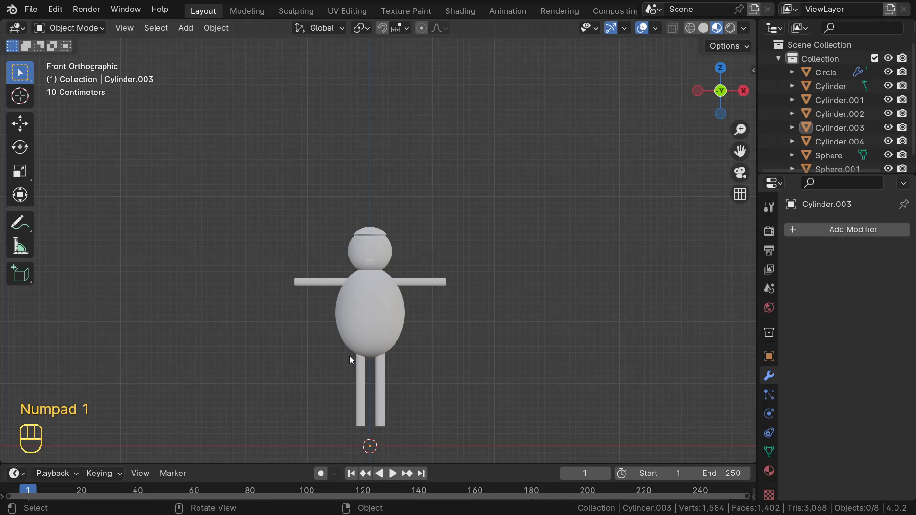
scroll(349, 356, down, 1)
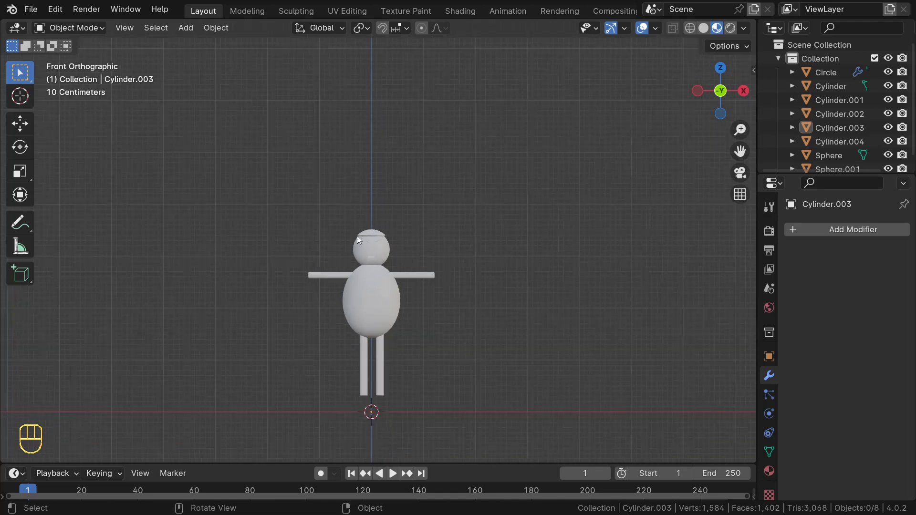
click(767, 472)
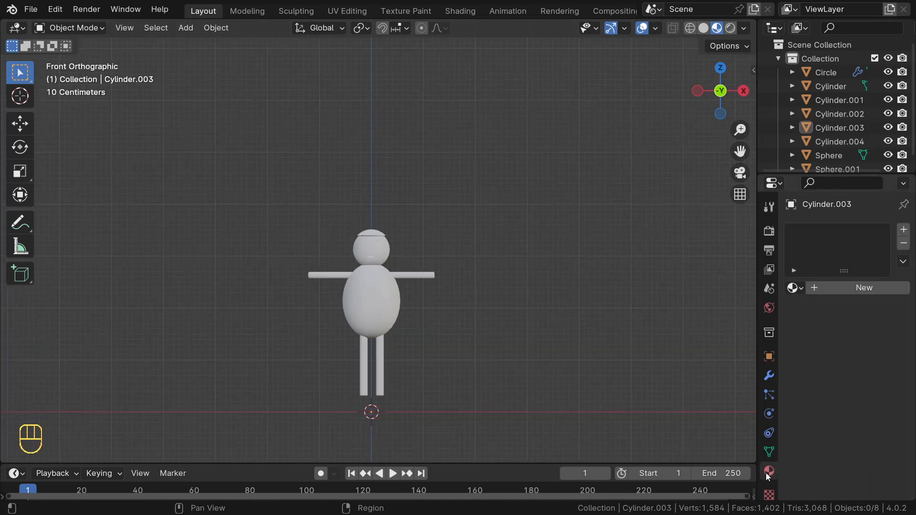
click(843, 290)
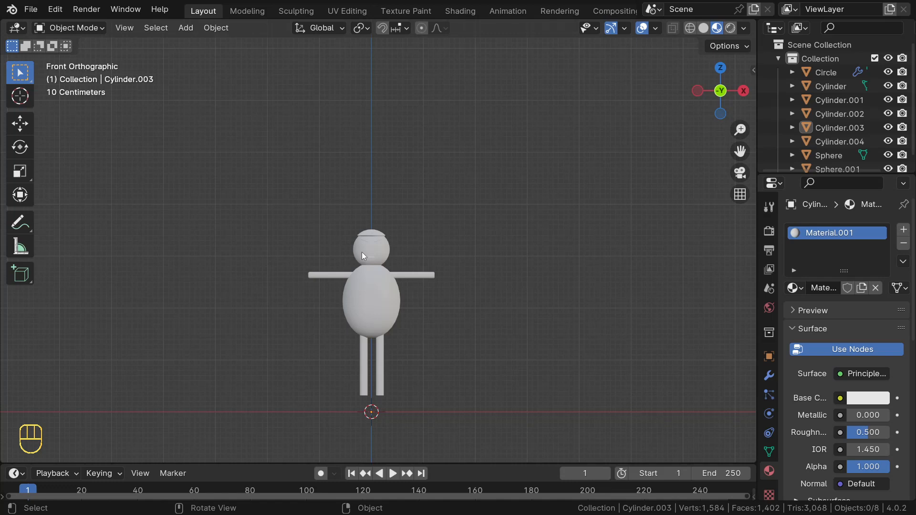
Give the body a new material with a blue base color of hue 0.666, saturation 0.913 and value 0.801
click(373, 293)
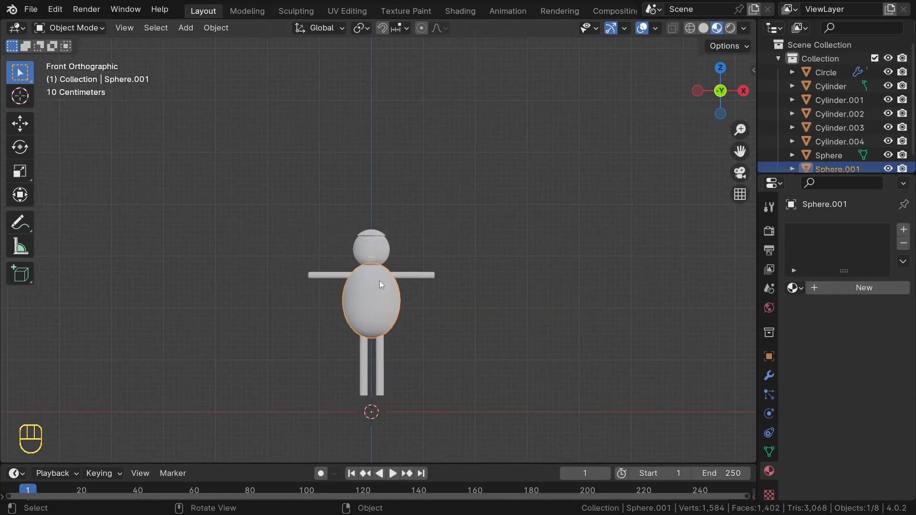
click(826, 287)
click(860, 402)
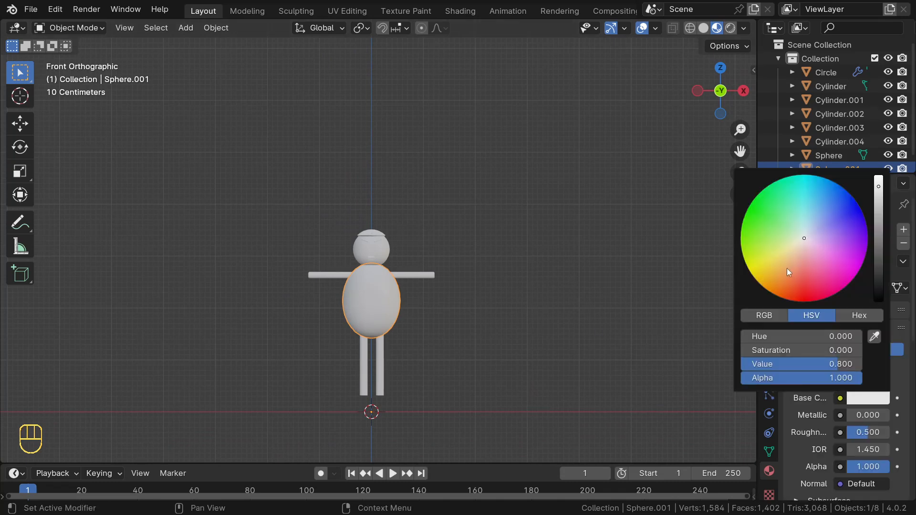
mouse_move(805, 235)
mouse_down()
mouse_move(821, 251)
mouse_move(825, 234)
mouse_move(803, 239)
mouse_move(842, 216)
mouse_up()
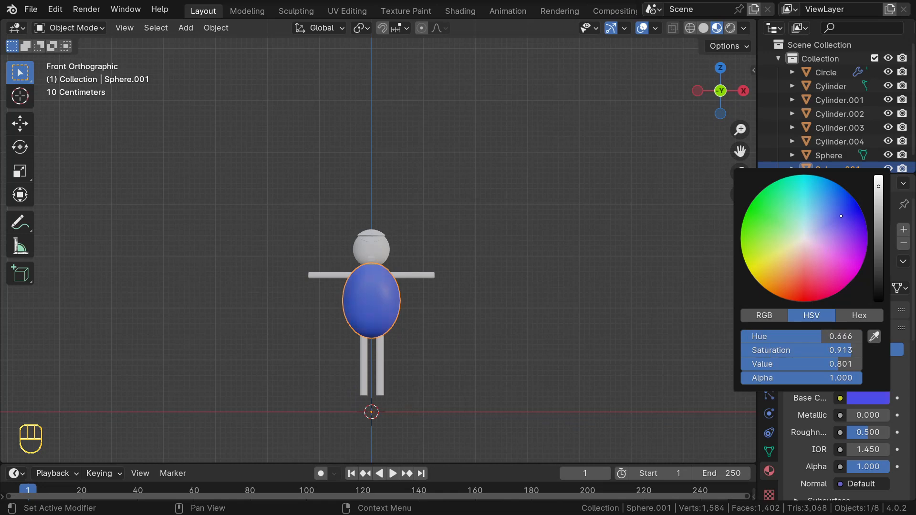
Give the head a new material with a light orange skin-tone base color
scroll(478, 261, up, 5)
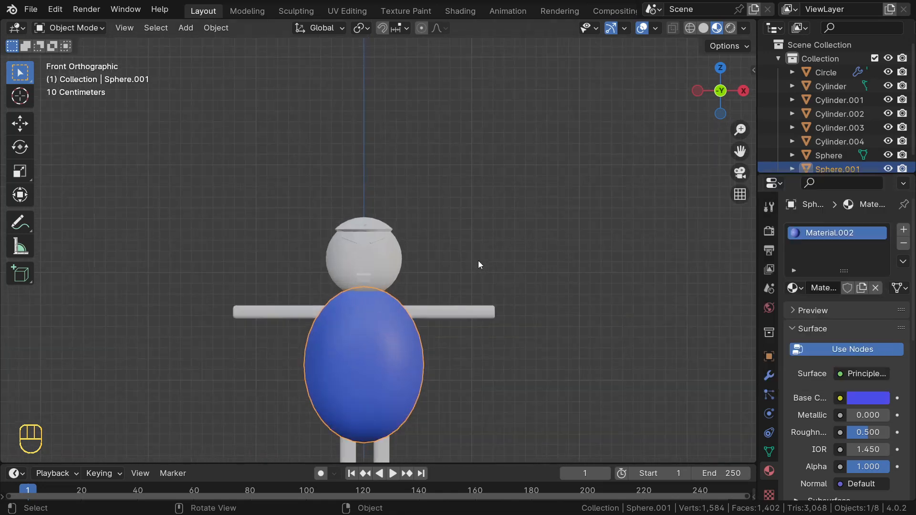
scroll(478, 260, down, 2)
click(376, 252)
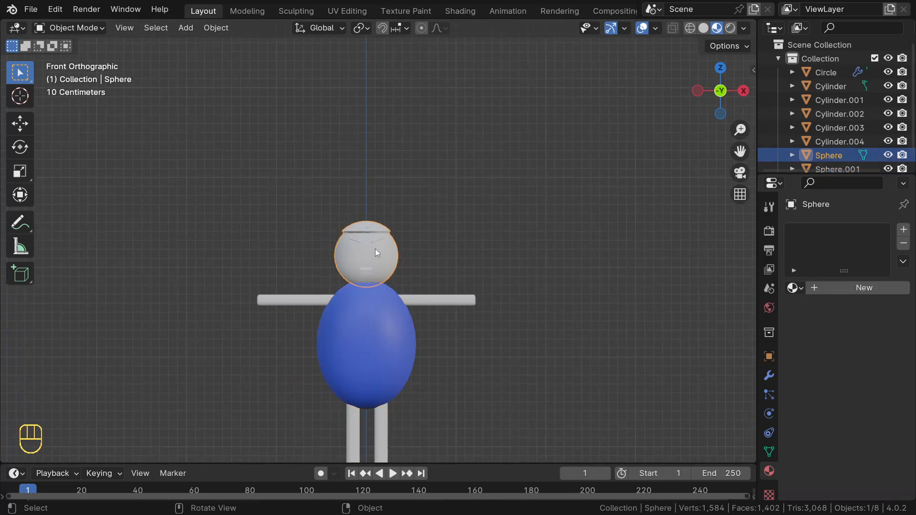
click(841, 287)
click(866, 399)
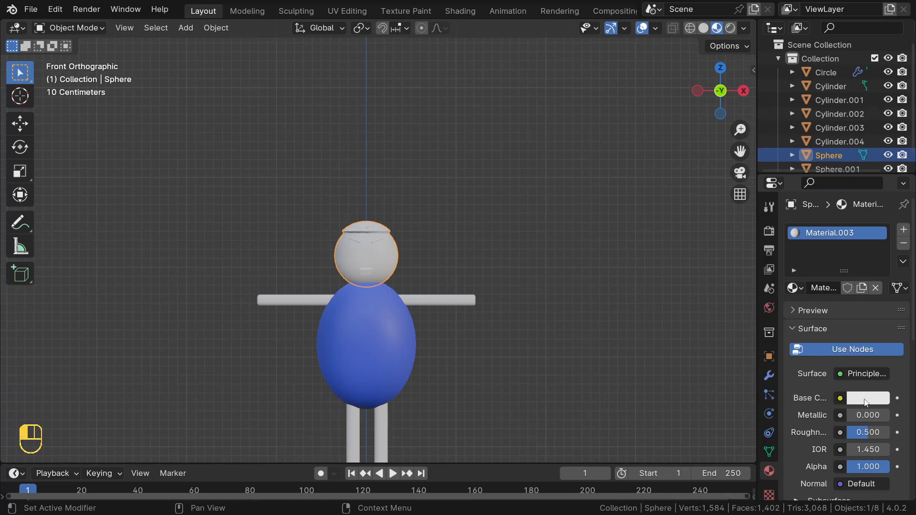
drag(804, 244, 783, 274)
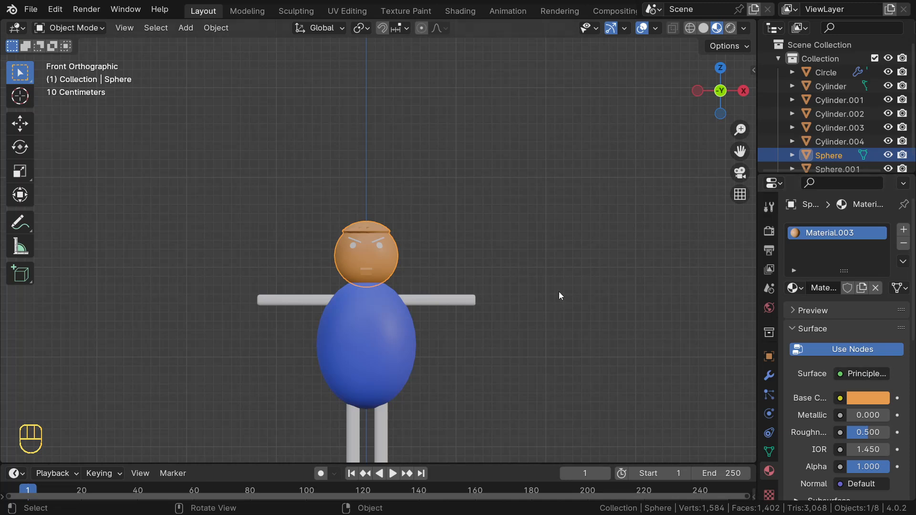
Assign the existing orange skin-tone Material.003 to both arms
click(434, 302)
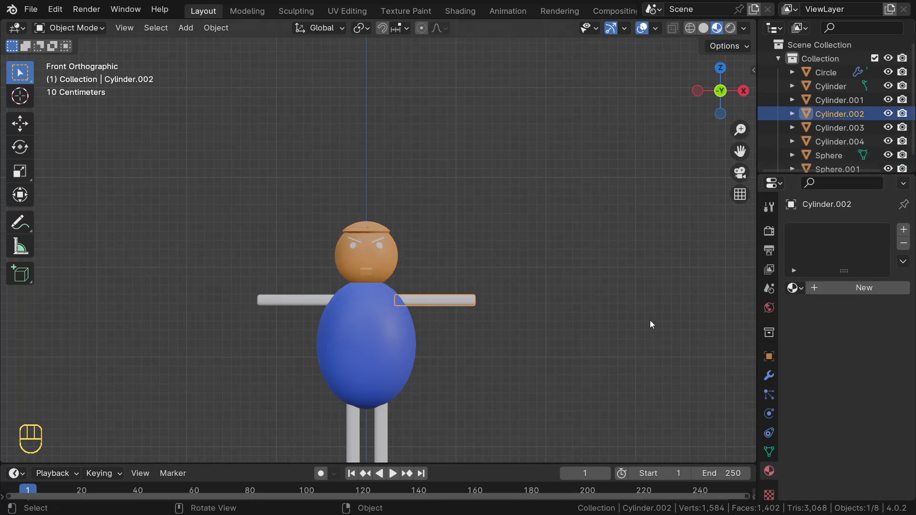
click(800, 291)
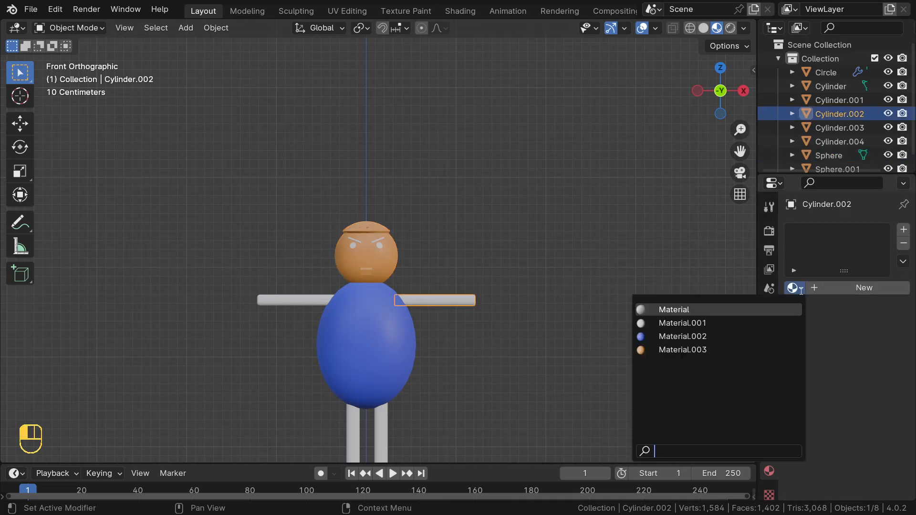
click(694, 350)
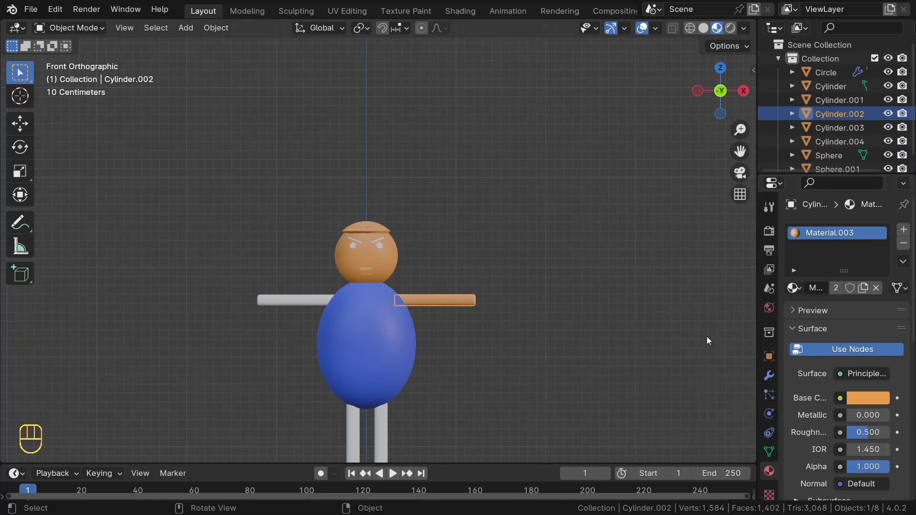
click(292, 300)
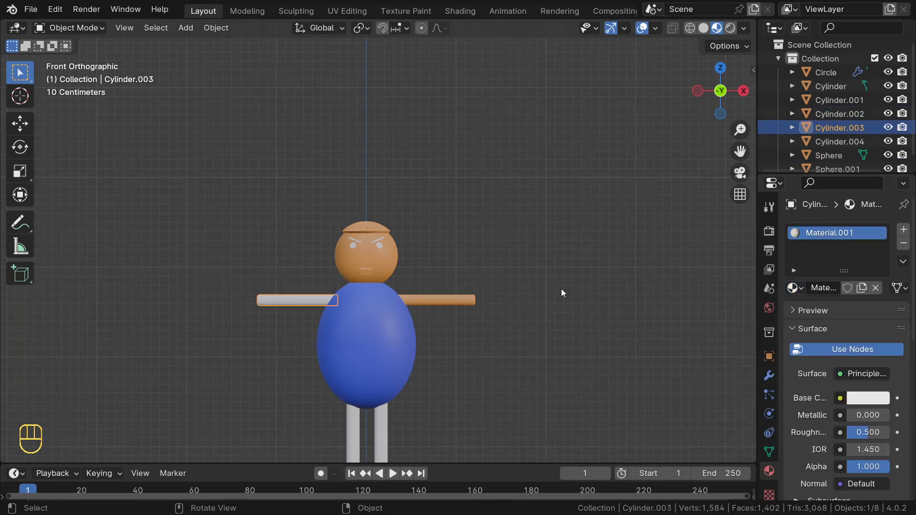
click(800, 288)
click(694, 349)
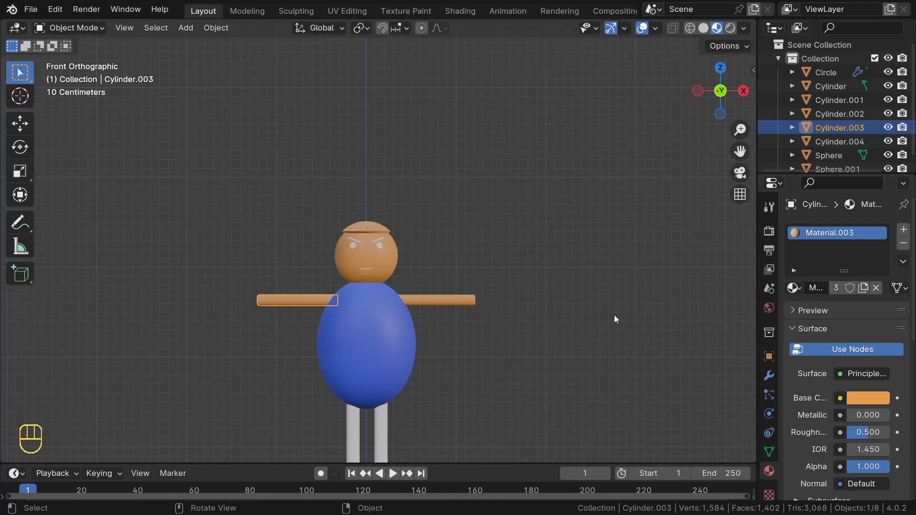
Assign the existing skin-tone Material.003 to both legs and deselect everything
scroll(405, 356, down, 3)
click(377, 376)
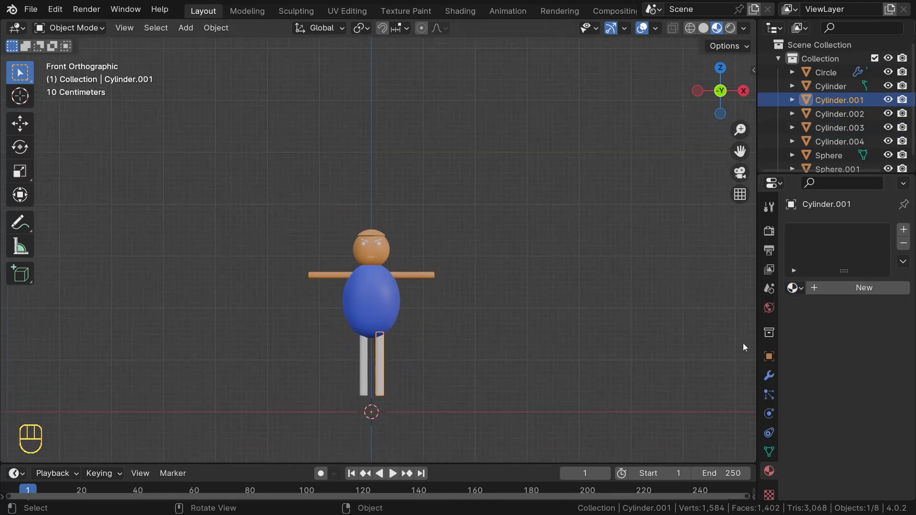
click(795, 288)
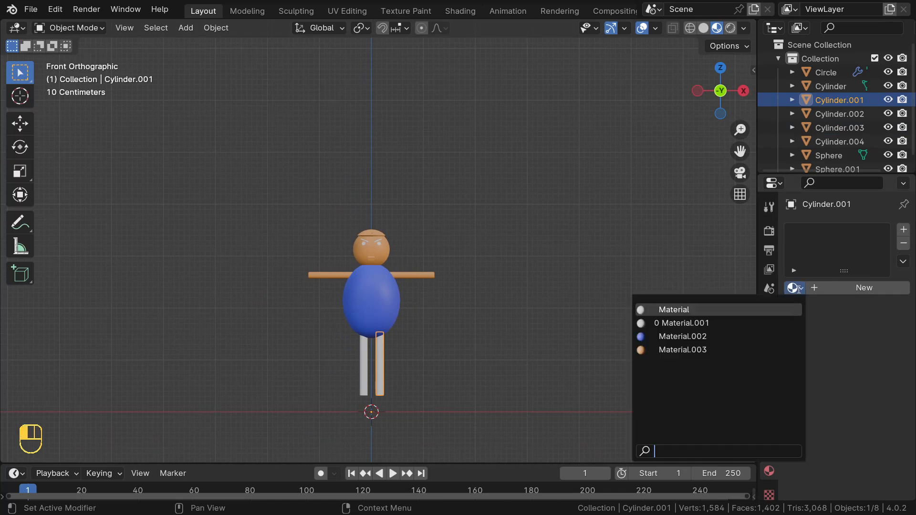
click(668, 350)
click(368, 378)
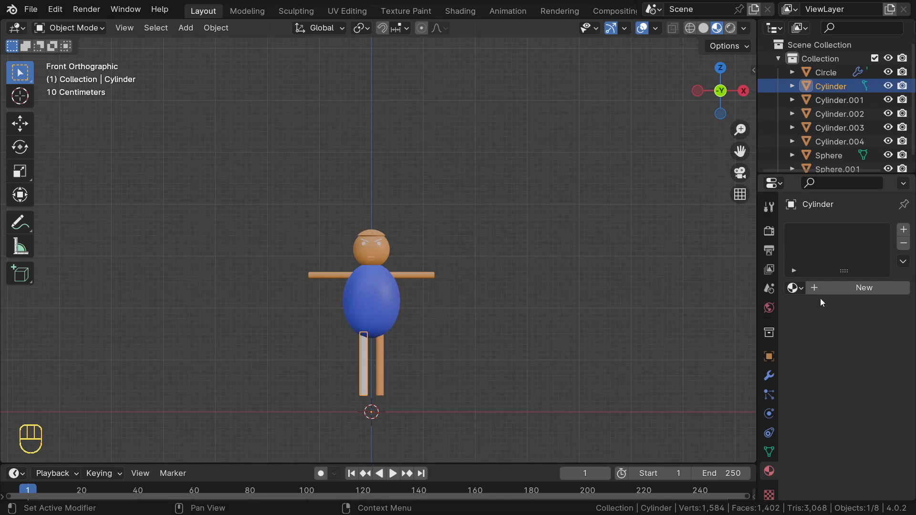
click(795, 288)
click(694, 350)
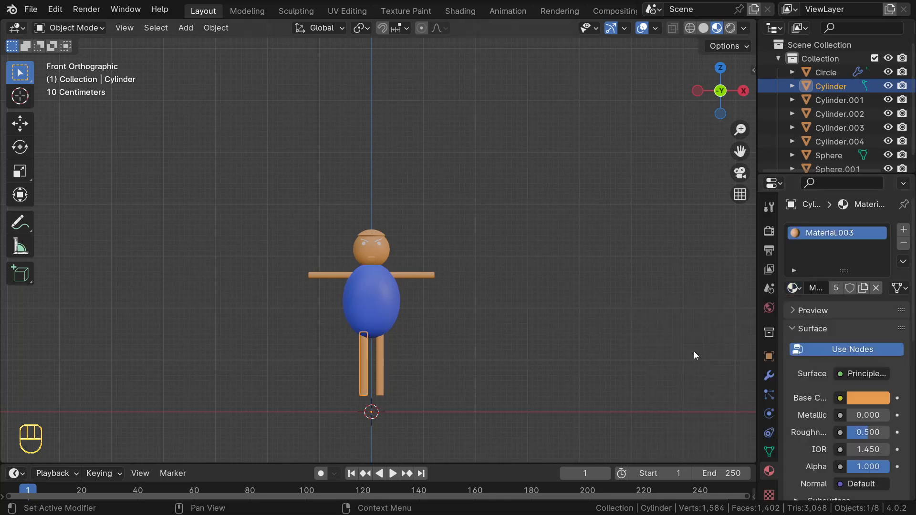
click(254, 343)
Add a horizontal loop cut around the leg on the -X side, slid upward from the middle by a factor of about 0.24
scroll(304, 292, up, 4)
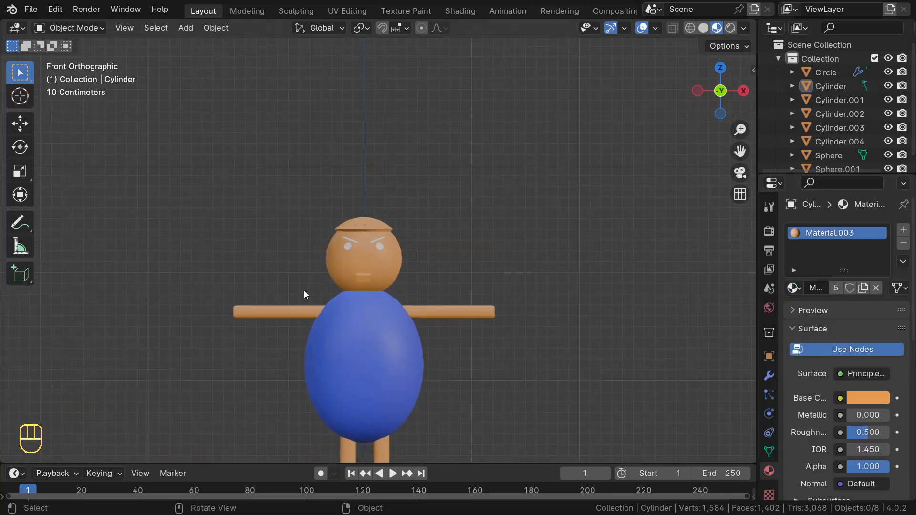
scroll(346, 285, down, 1)
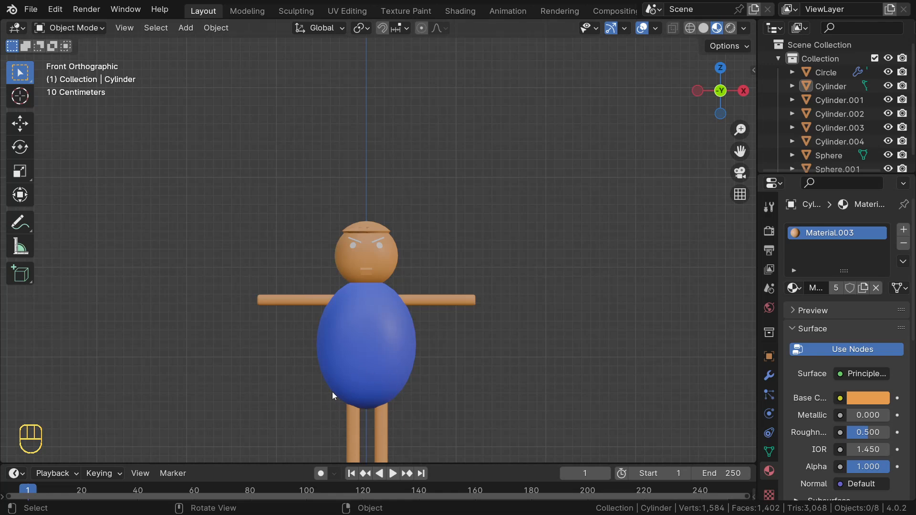
scroll(401, 383, down, 2)
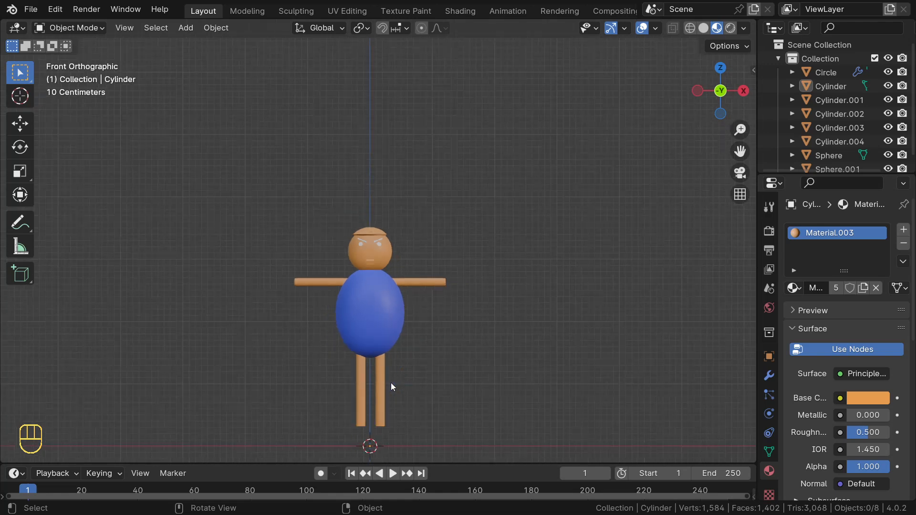
click(359, 377)
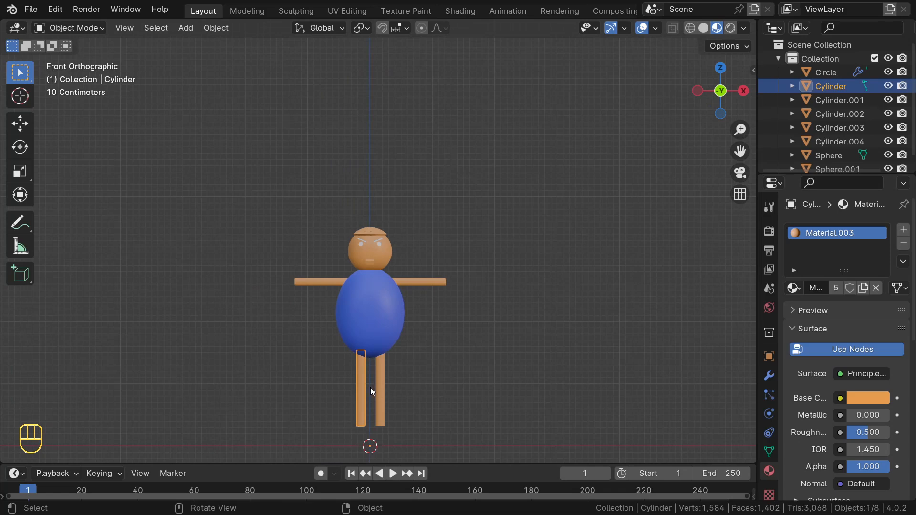
key(Tab)
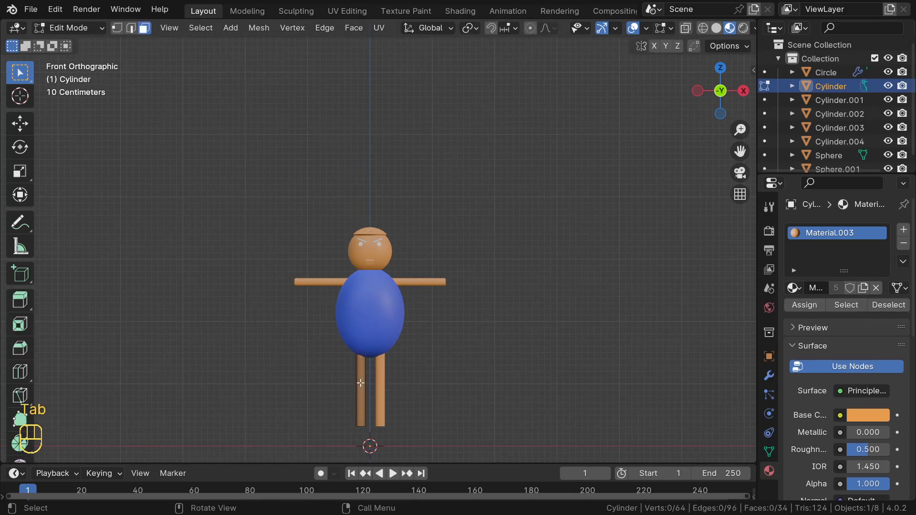
key(ctrl+r)
click(358, 381)
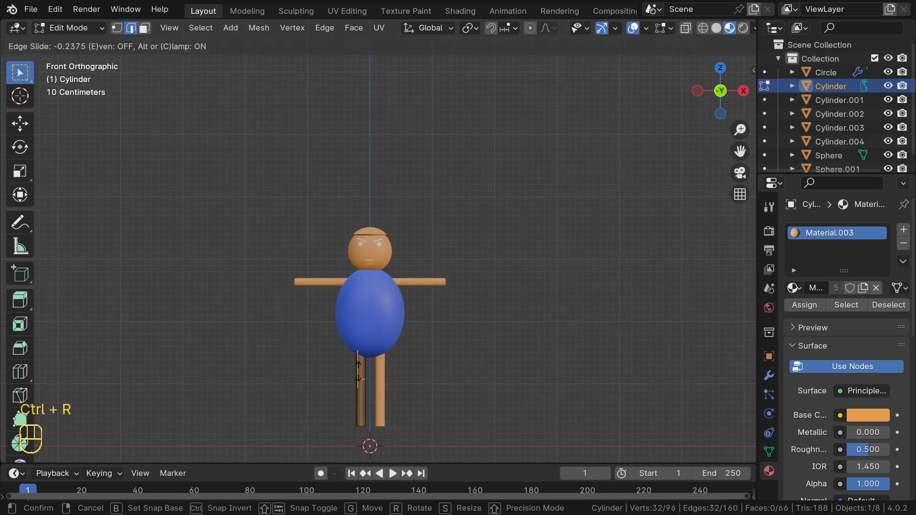
click(357, 371)
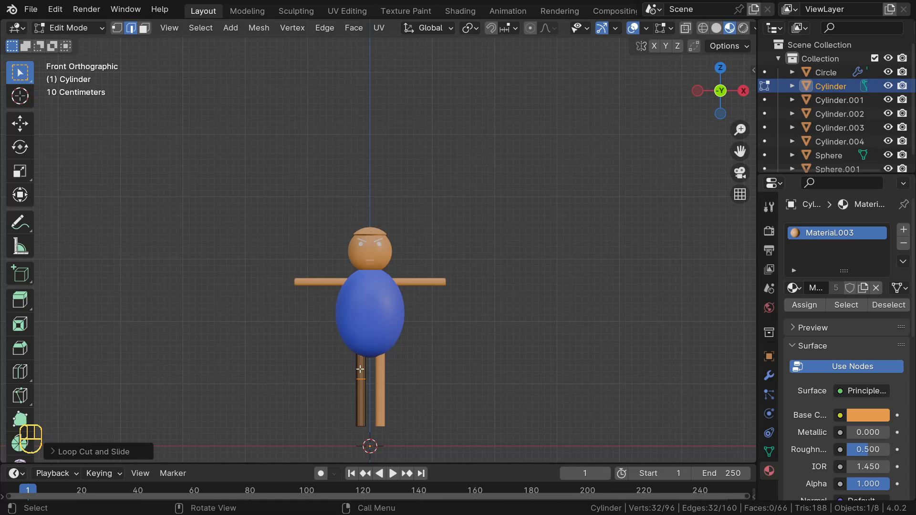
Select the ring of faces above the leg's loop cut and assign it to a second, new material slot
key(3)
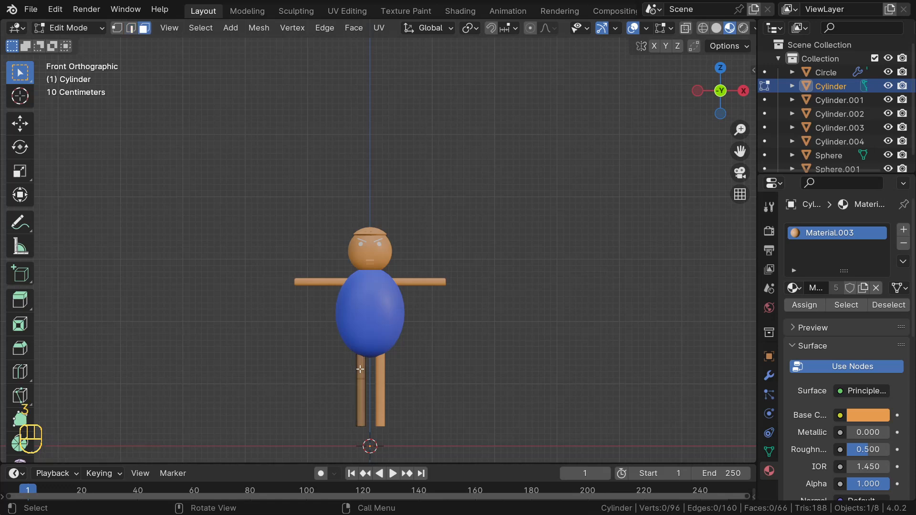
alt+click(360, 368)
middle_drag(360, 369, 307, 341)
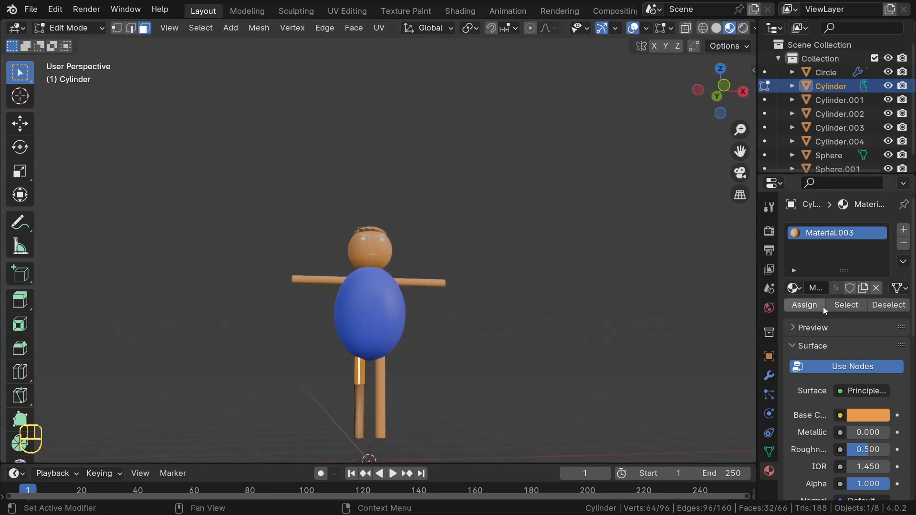
click(904, 230)
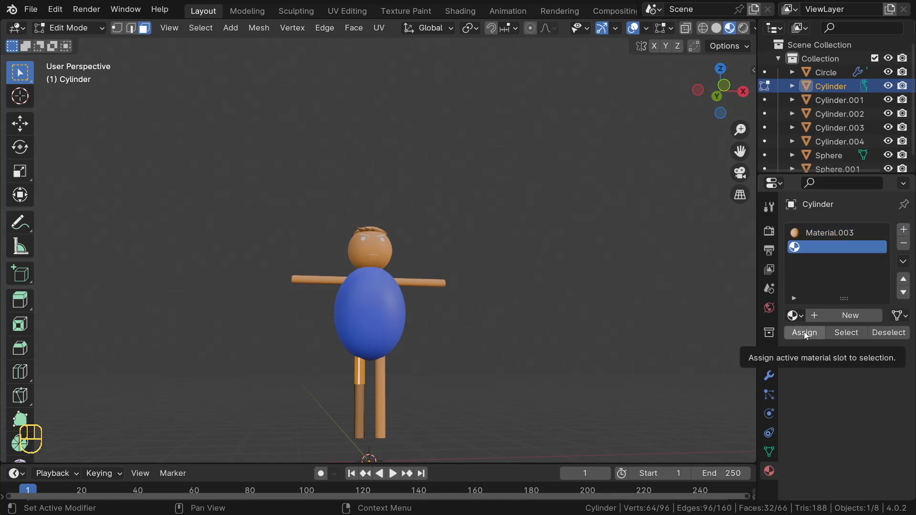
click(805, 332)
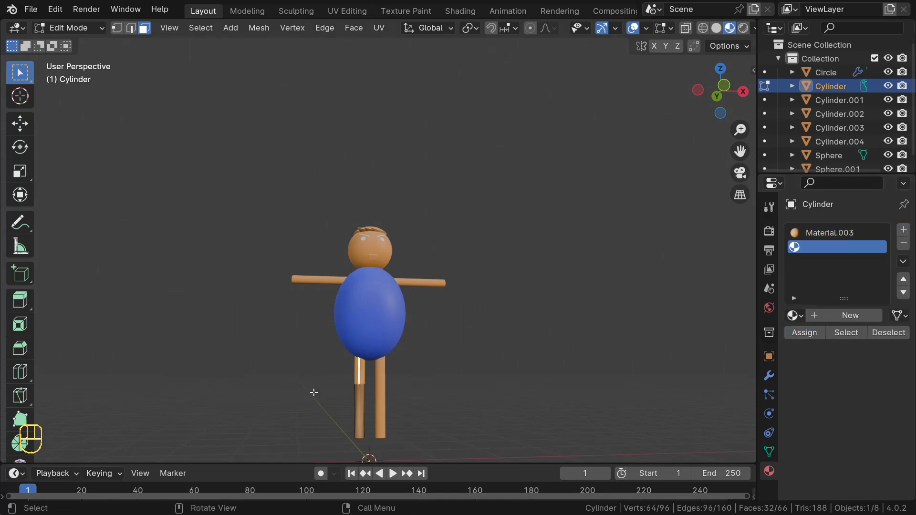
Create a new material in the leg's second slot with a bright green base color and return to Object Mode
click(842, 316)
click(867, 443)
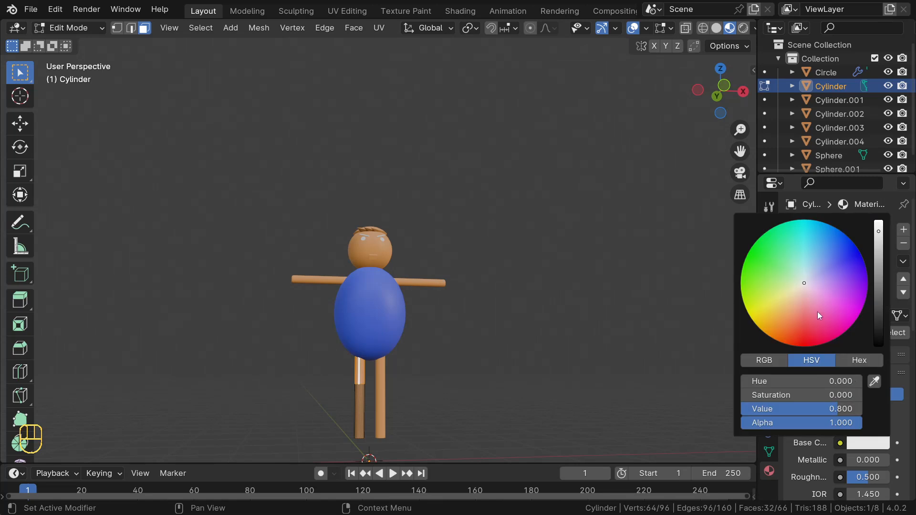
drag(809, 287, 747, 256)
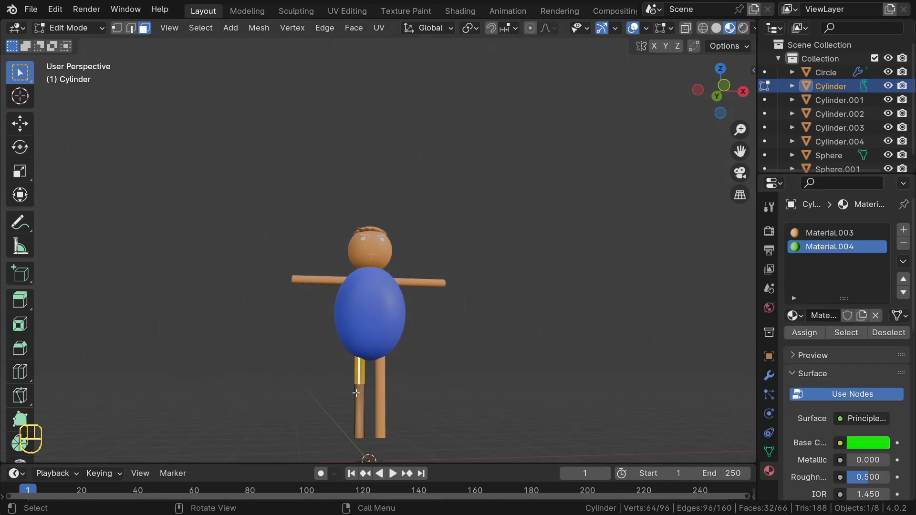
key(Tab)
scroll(373, 385, down, 2)
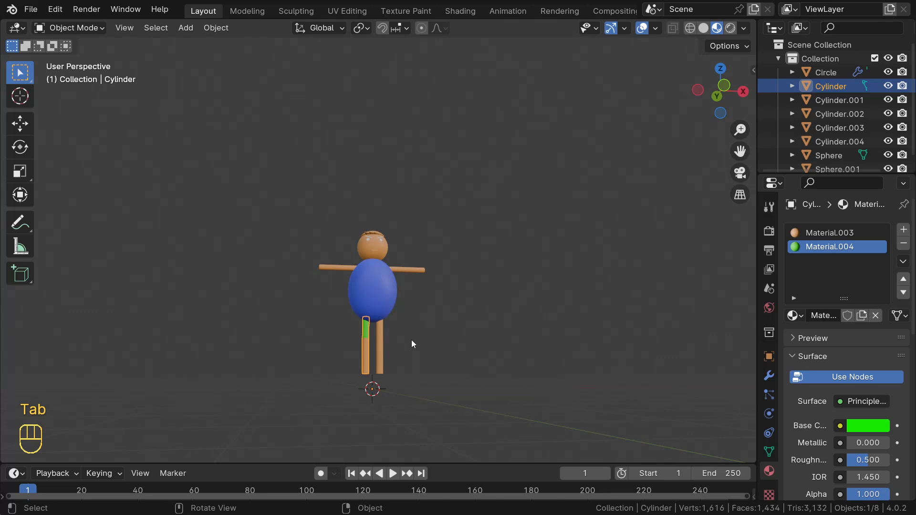
Delete the plain skin-tone leg on the +X side
key(KP_1)
scroll(396, 338, up, 1)
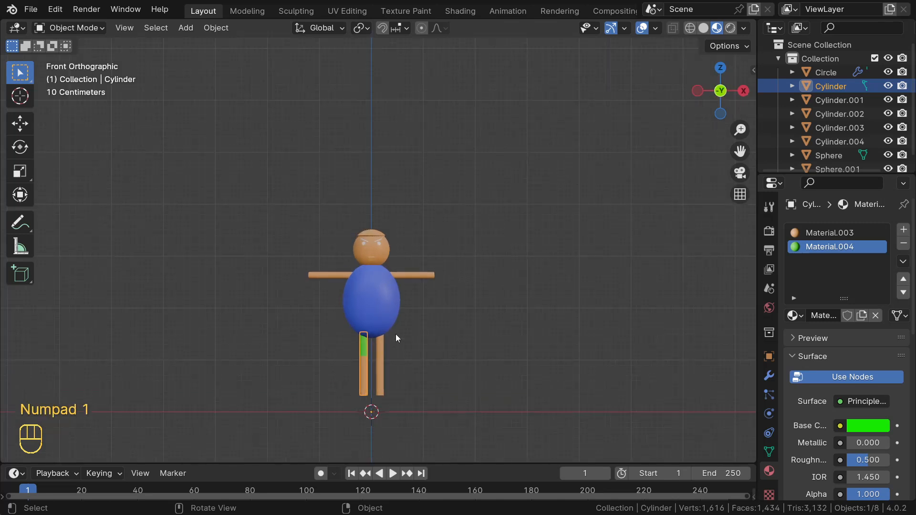
click(380, 361)
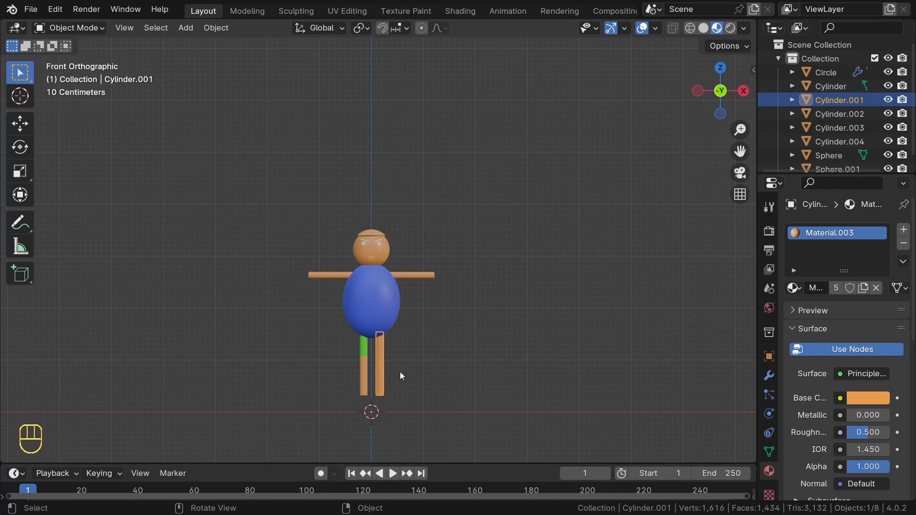
key(x)
click(347, 342)
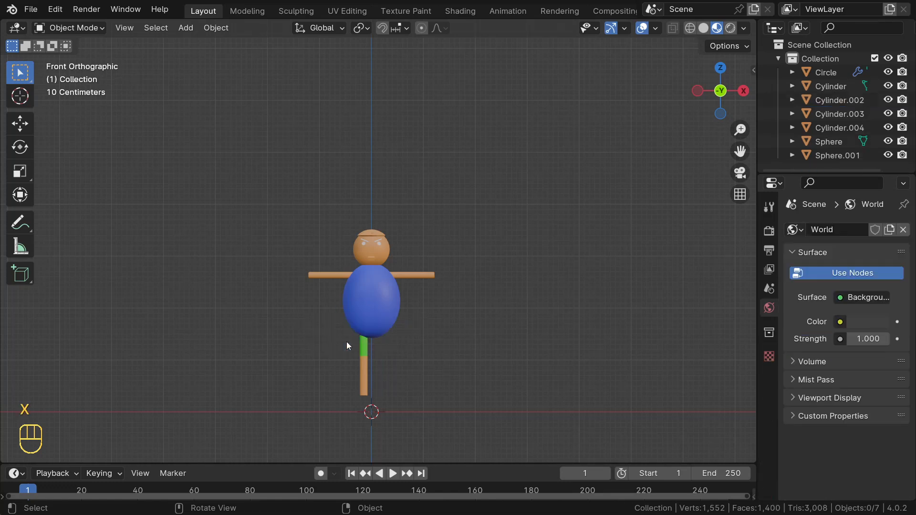
Duplicate the two-colored leg and place the copy about 0.32 m along the X axis on the +X side
click(364, 352)
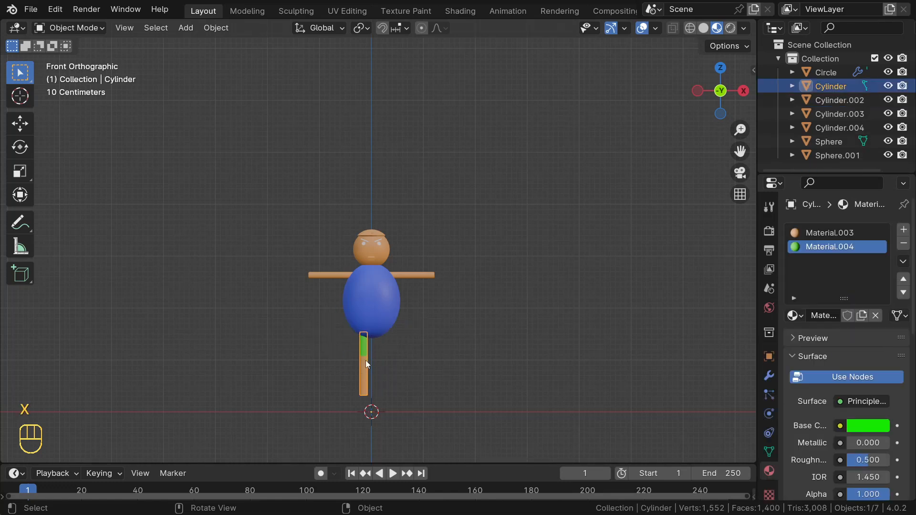
key(shift+d)
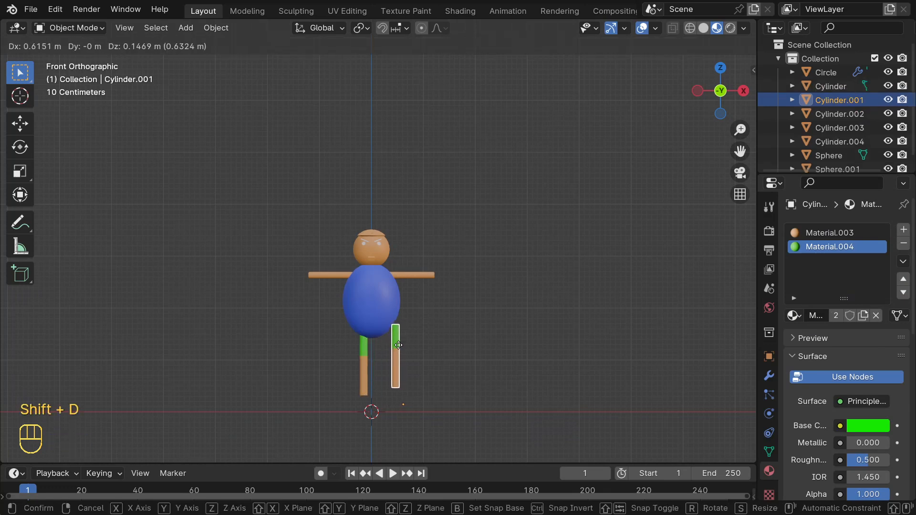
key(x)
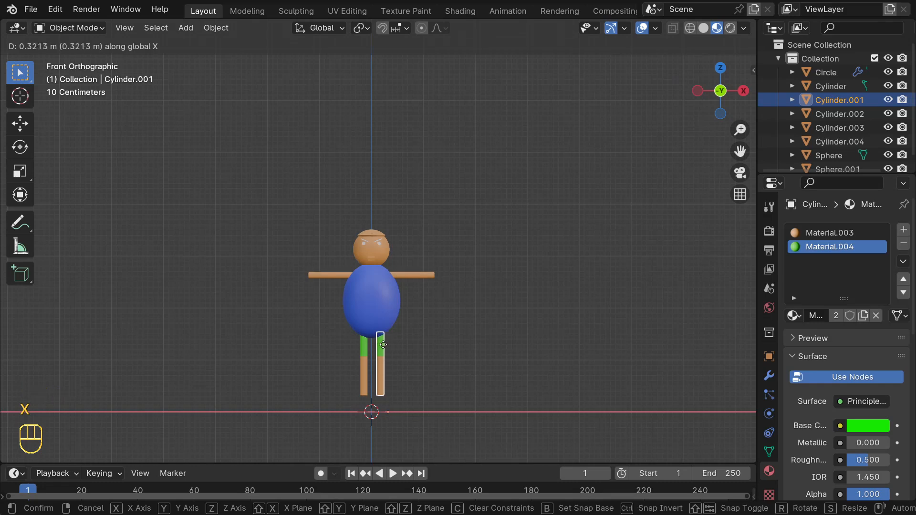
click(383, 345)
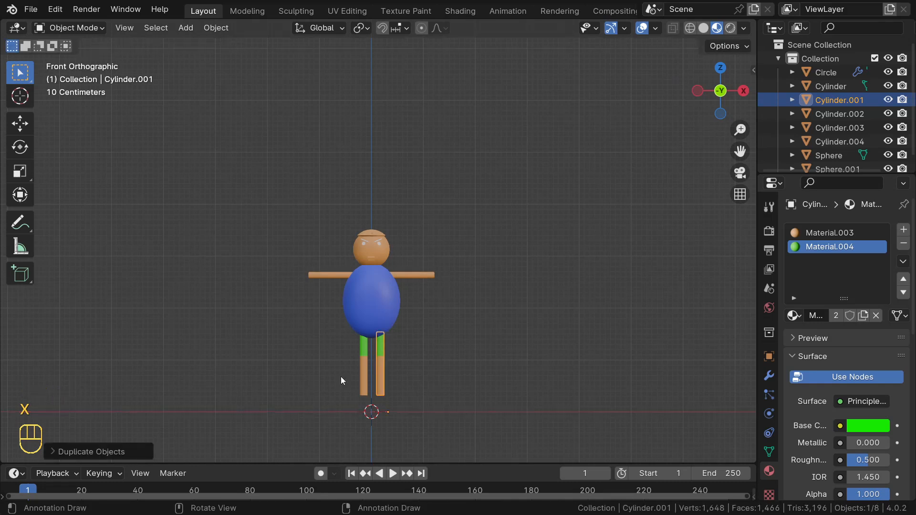
click(318, 358)
middle_drag(341, 322, 370, 365)
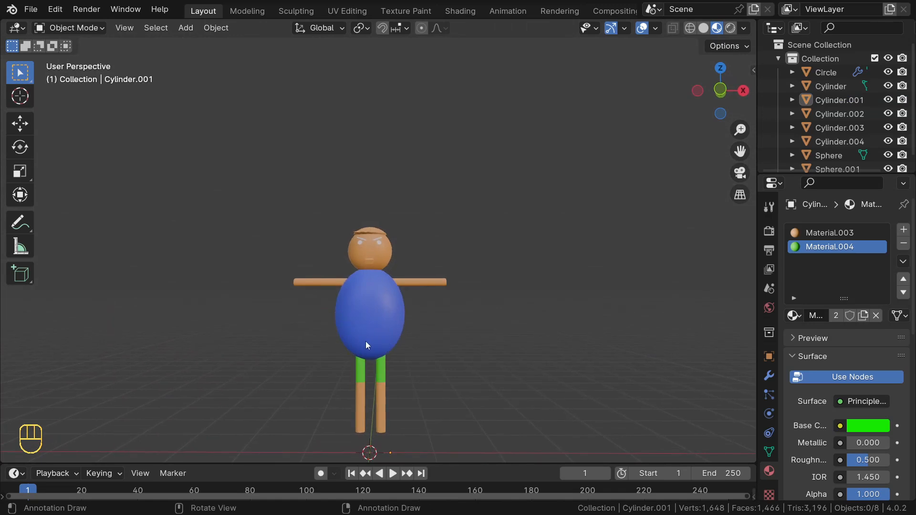
In Edit Mode with X-ray on, select the faces around the torso's lower end and assign them to a second, new material slot
key(KP_1)
click(379, 311)
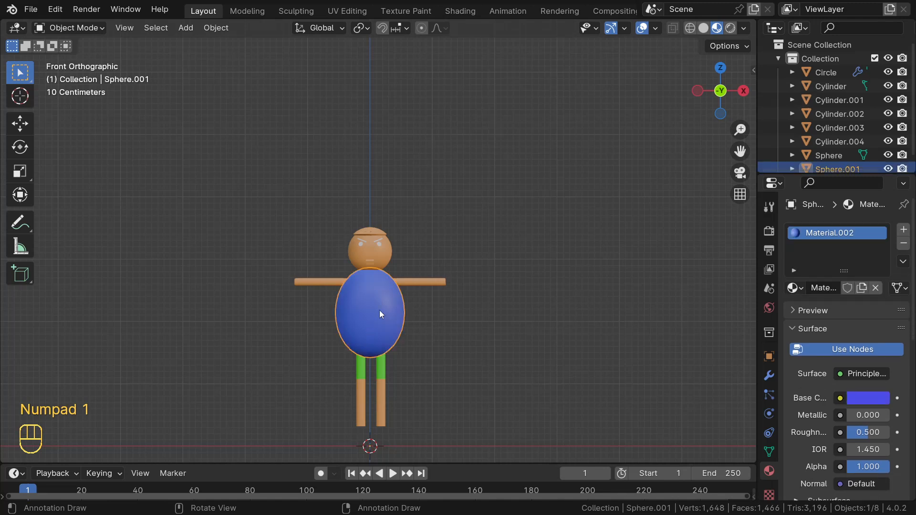
key(Tab)
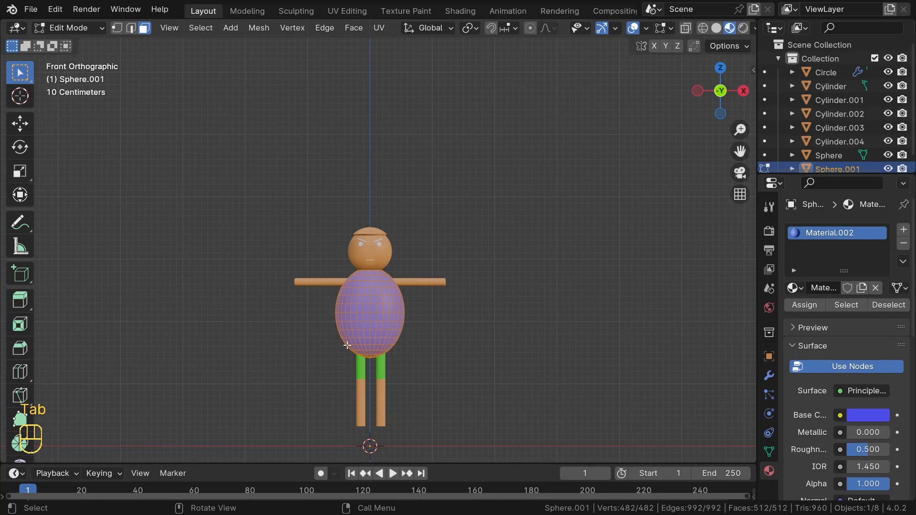
key(alt+z)
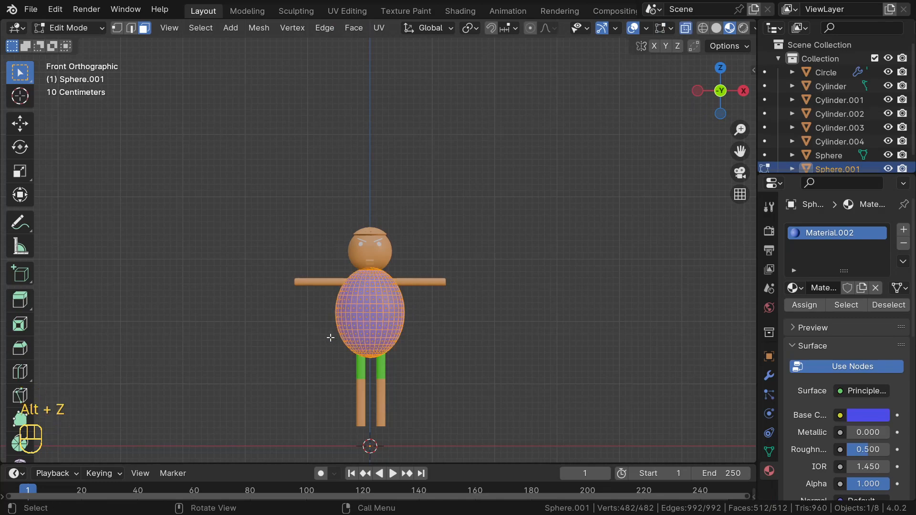
key(b)
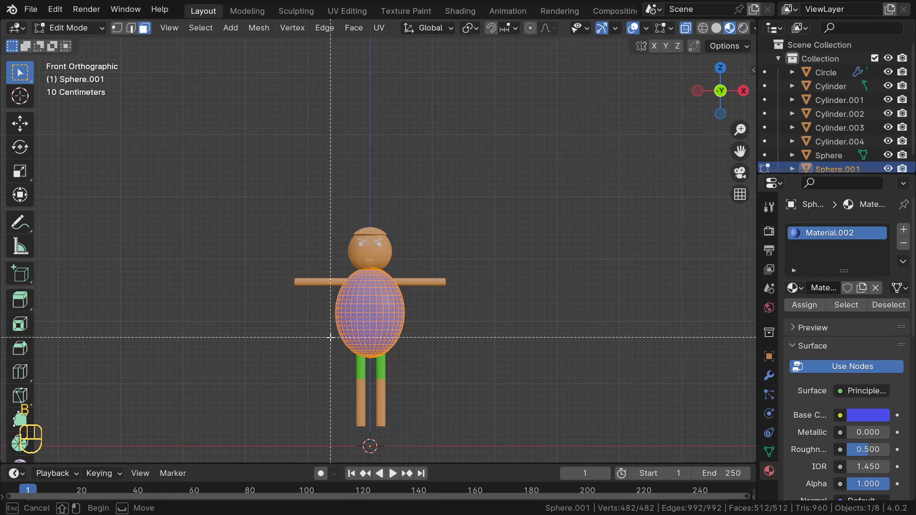
drag(324, 340, 442, 396)
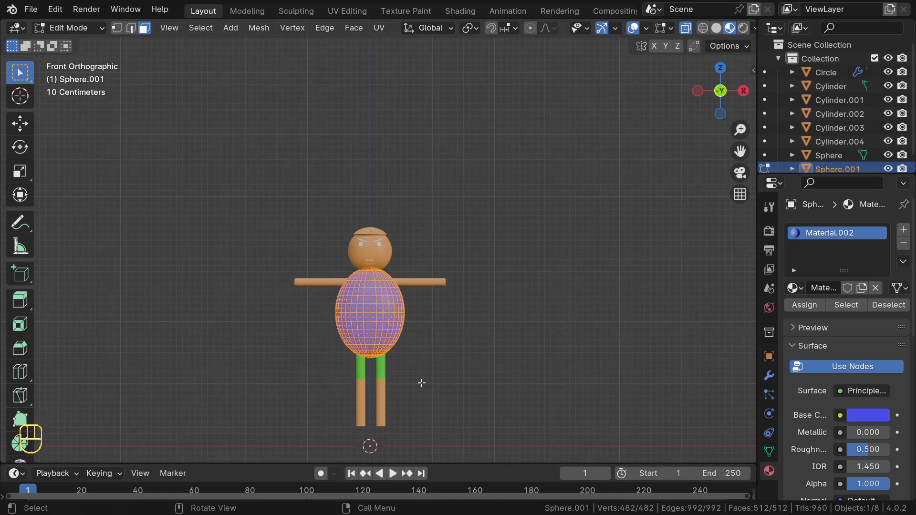
click(330, 340)
drag(328, 342, 418, 378)
drag(338, 340, 416, 364)
middle_drag(415, 364, 433, 343)
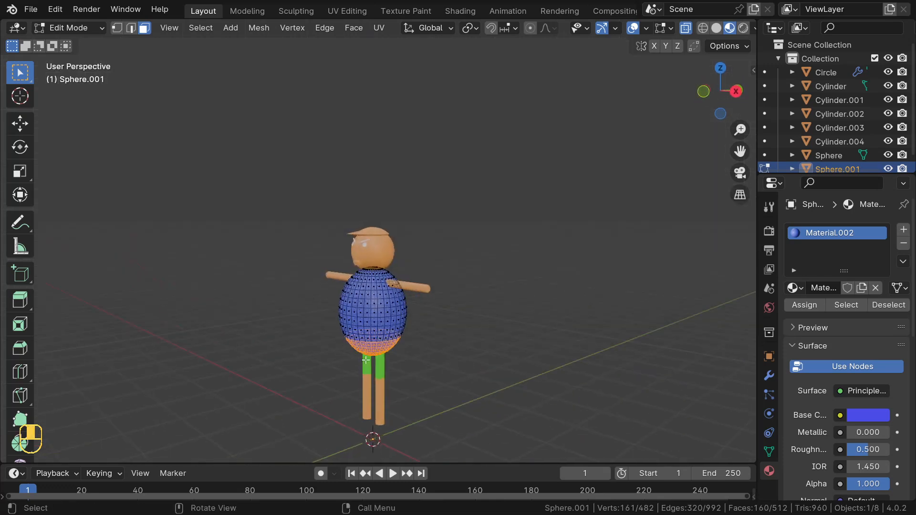
key(KP_1)
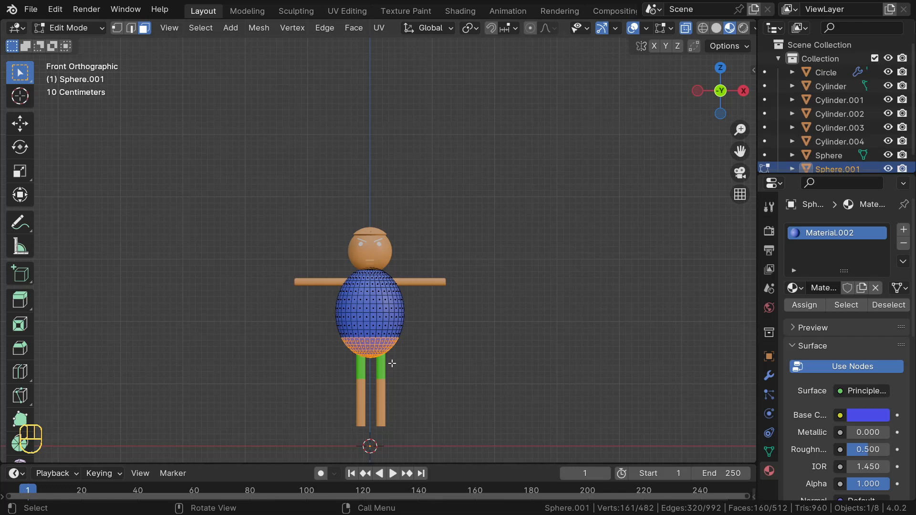
click(903, 229)
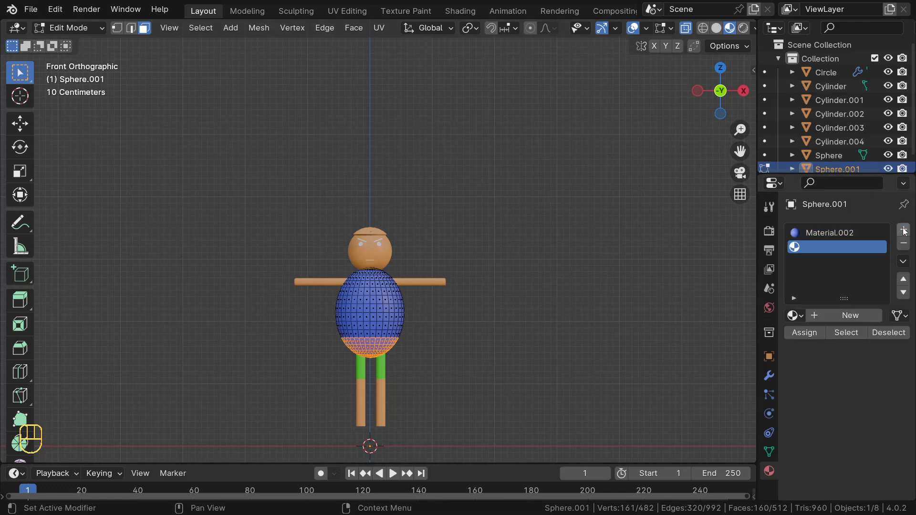
click(803, 334)
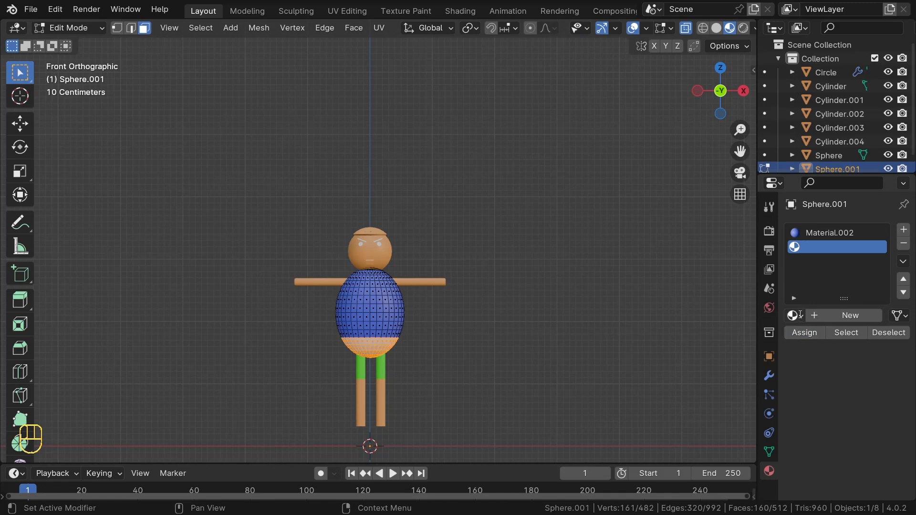
Use the existing green Material.004 in the torso's second slot and return to Object Mode
click(800, 314)
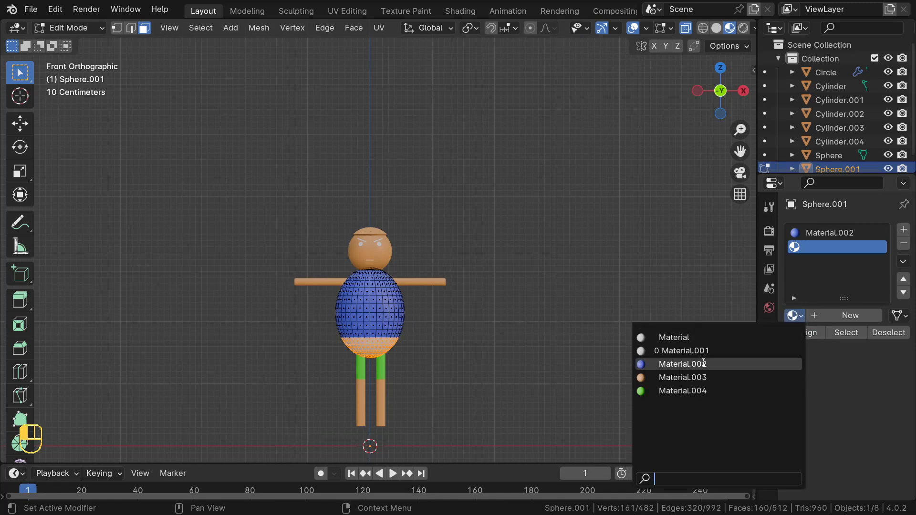
click(697, 391)
click(250, 356)
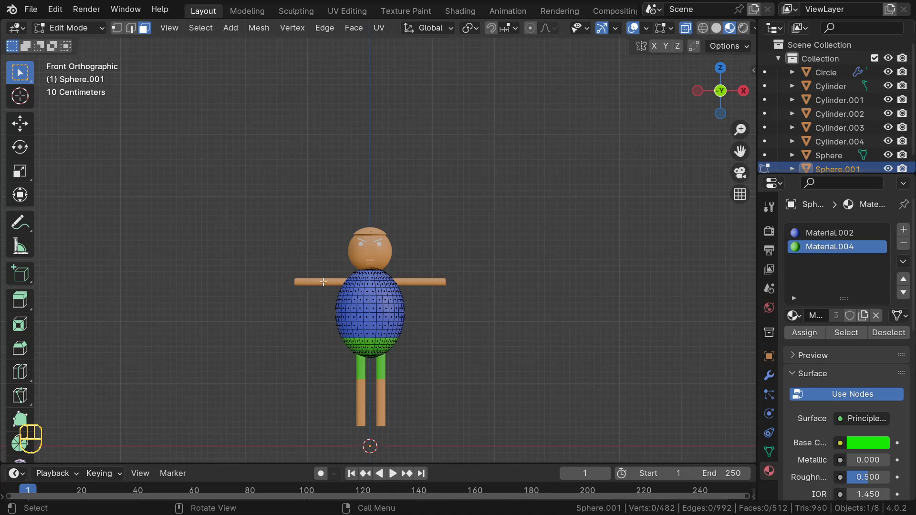
key(Tab)
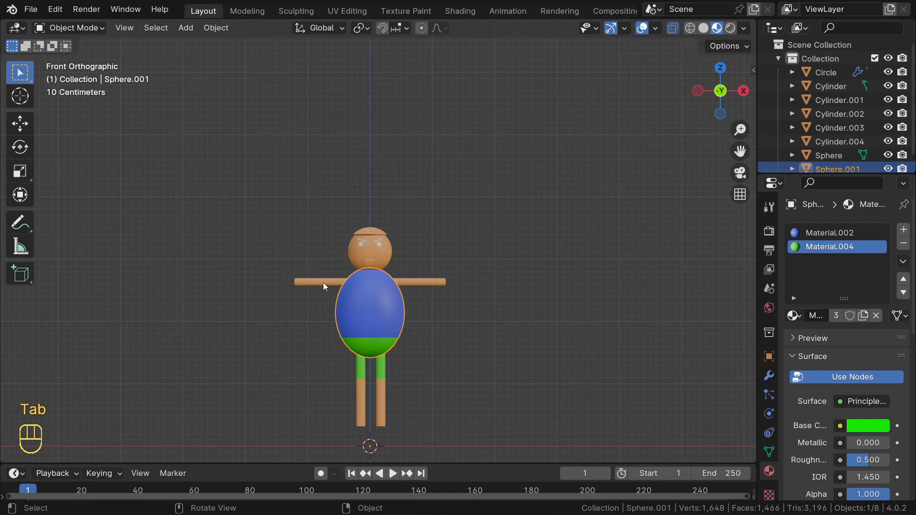
Add a loop cut to the inner half of the +X arm in Edit Mode and slide it toward the arm's middle
scroll(323, 282, up, 4)
scroll(327, 286, down, 3)
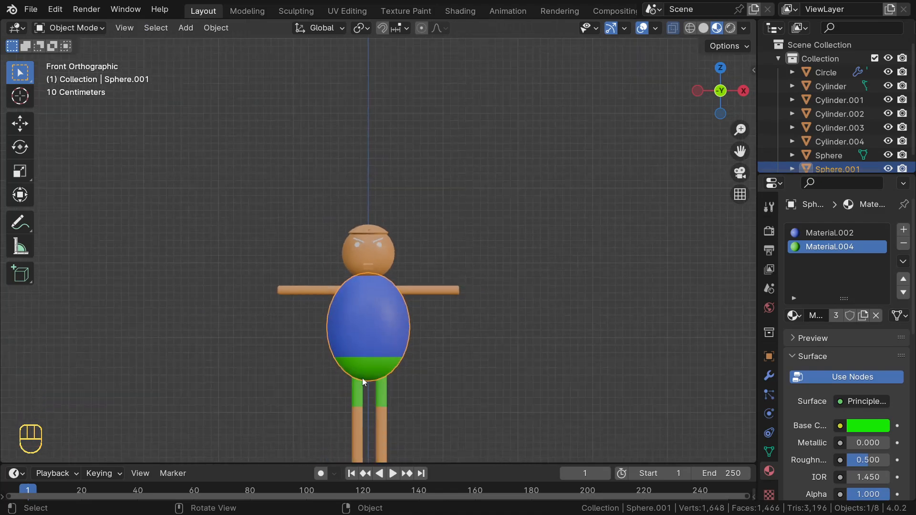
click(423, 292)
scroll(422, 283, up, 4)
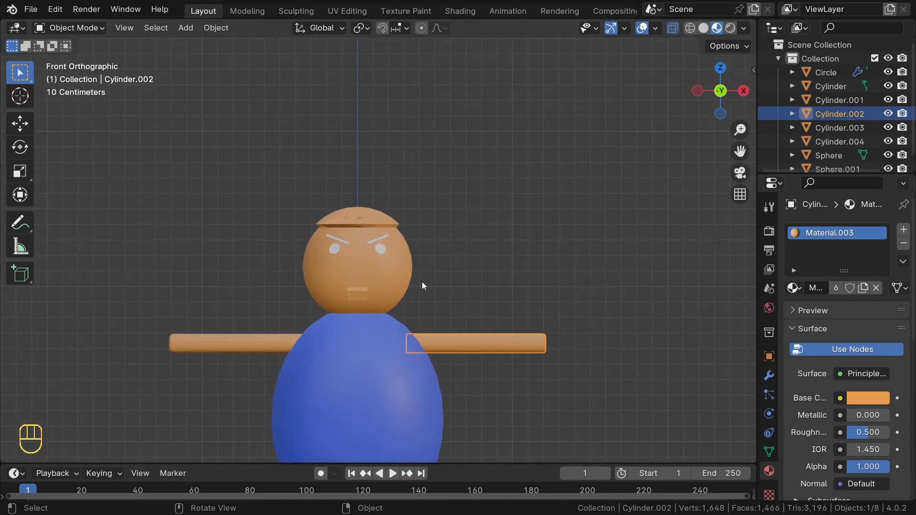
scroll(471, 319, down, 4)
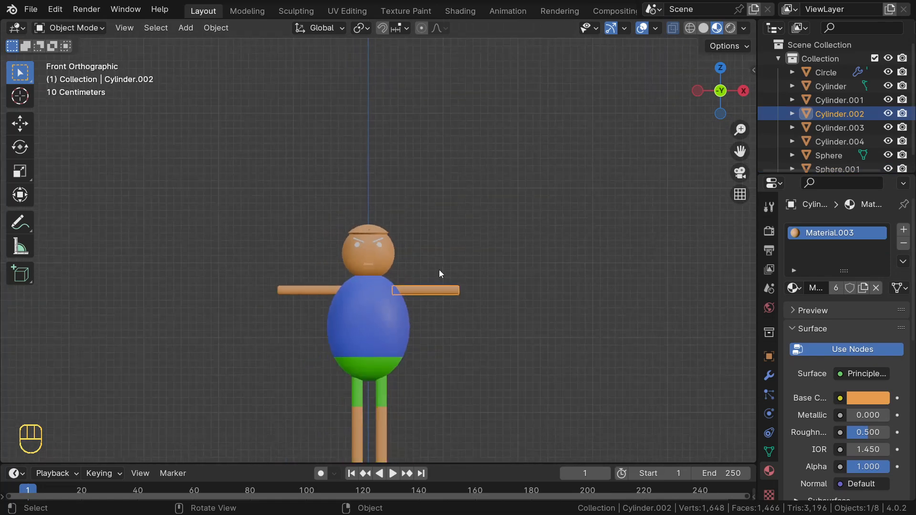
key(Tab)
scroll(435, 272, up, 2)
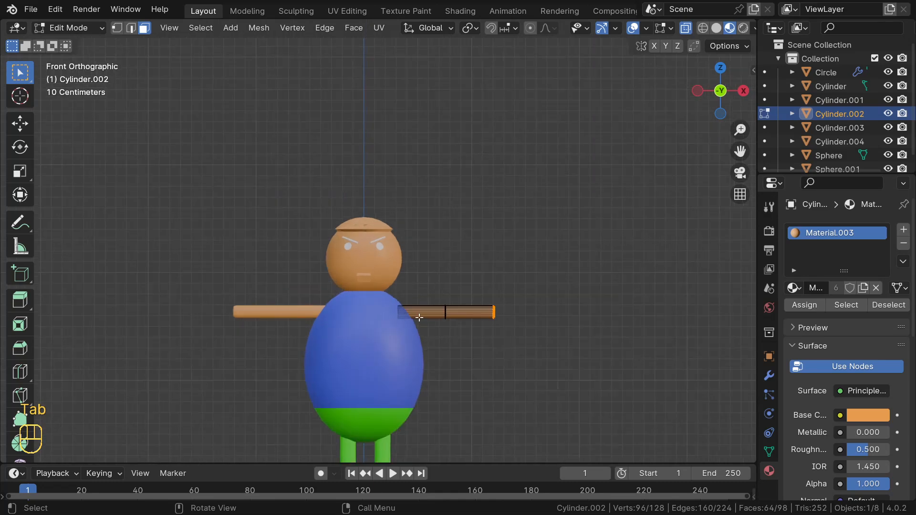
key(ctrl+r)
click(418, 317)
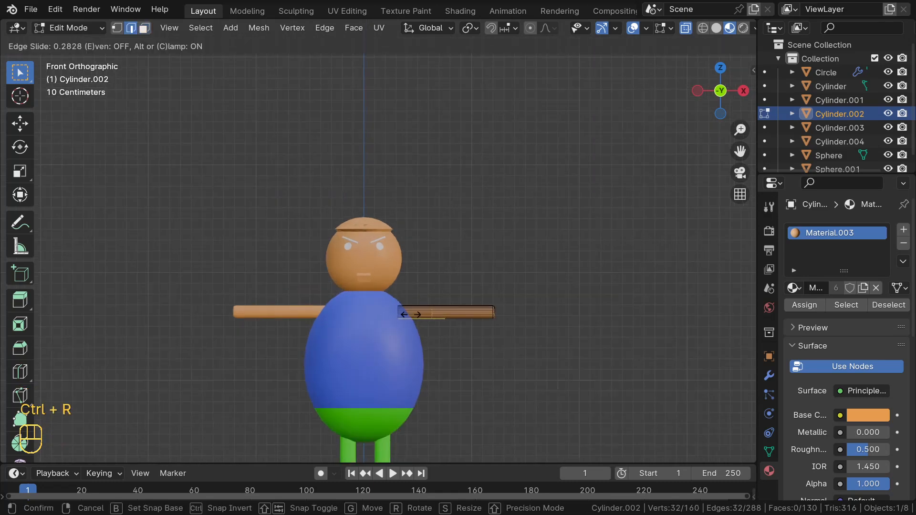
click(420, 320)
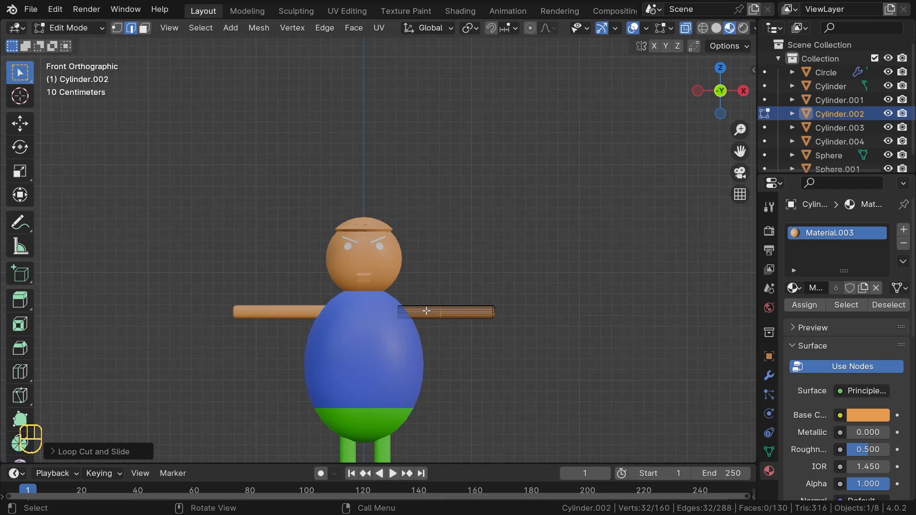
Assign the arm's faces between the shoulder and the new loop cut to a second slot using blue Material.002, and return to Object Mode
key(3)
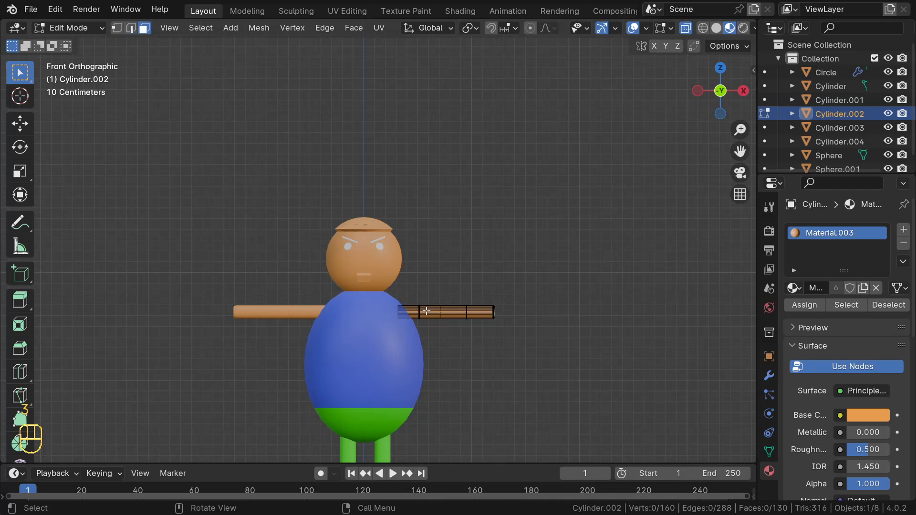
alt+click(419, 311)
middle_drag(419, 311, 428, 340)
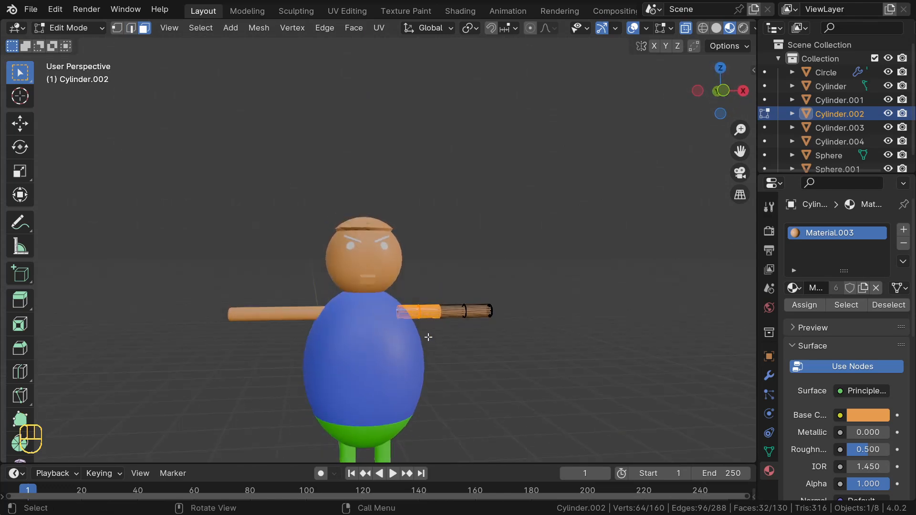
key(KP_1)
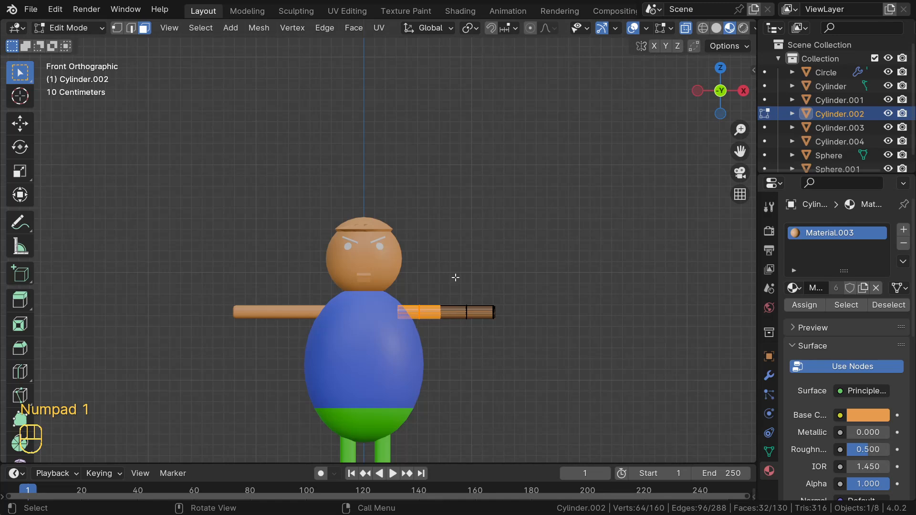
click(903, 231)
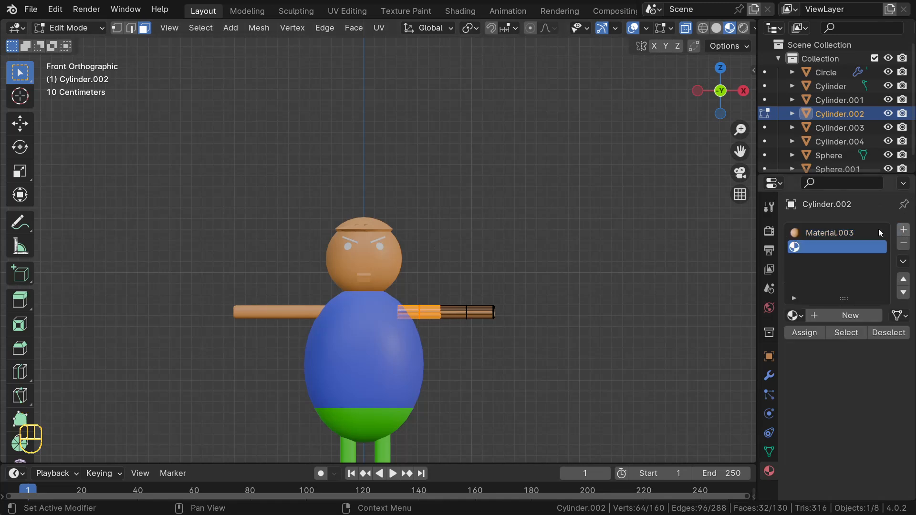
click(794, 315)
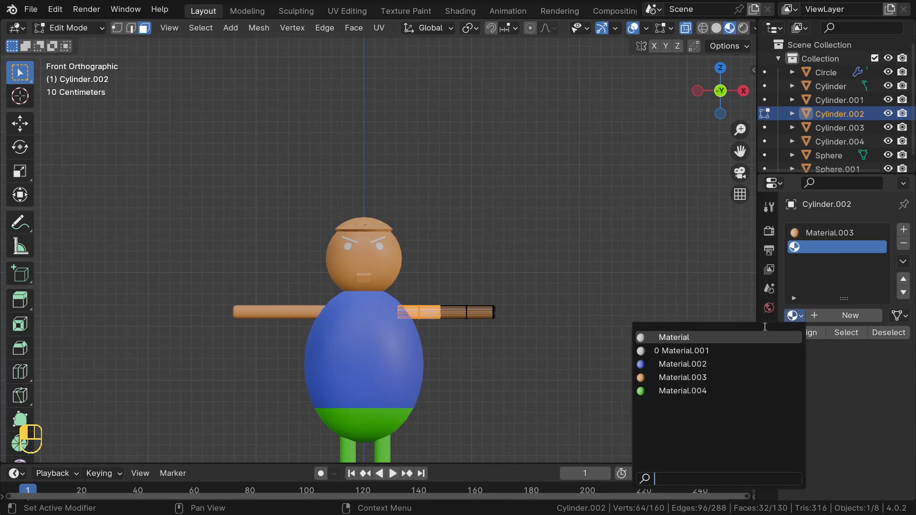
click(711, 364)
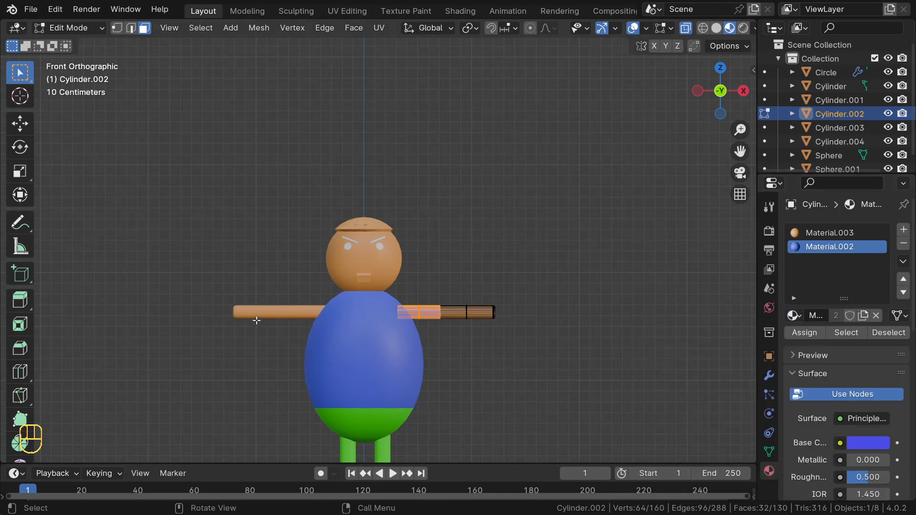
key(Tab)
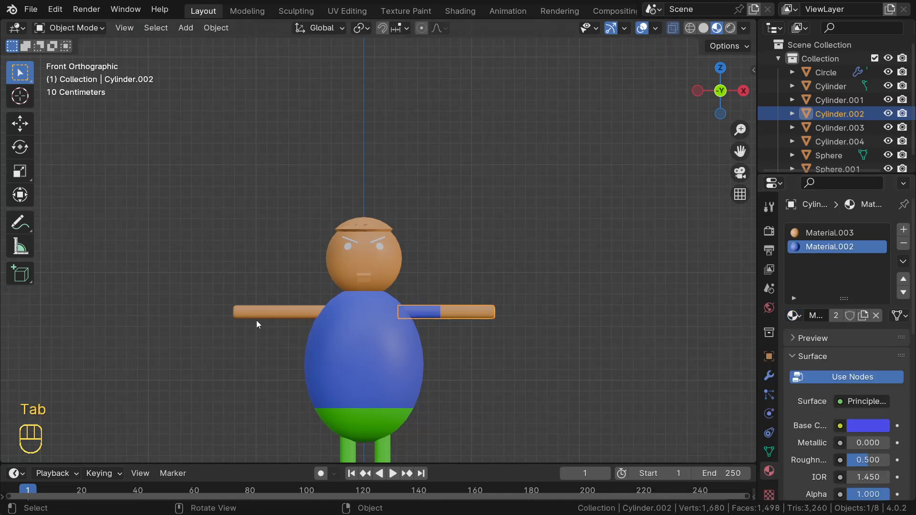
Delete the plain skin-tone arm on the -X side
click(260, 313)
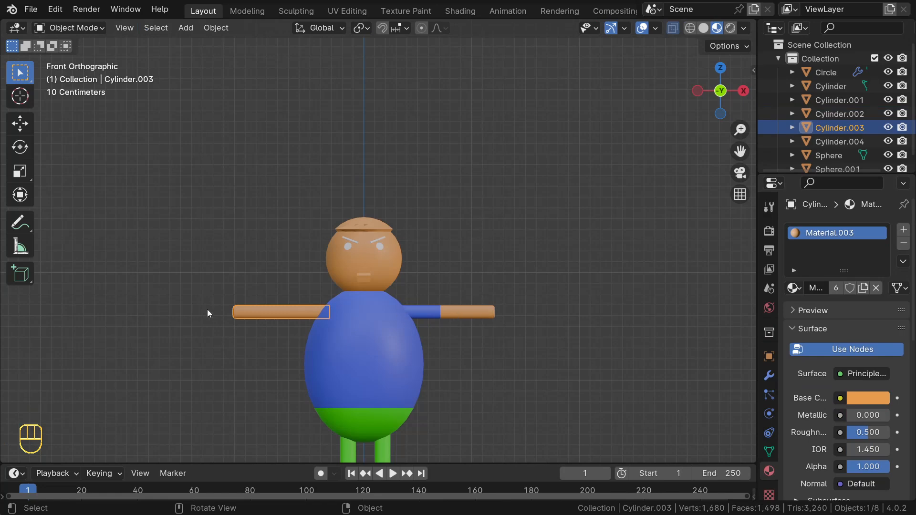
key(x)
click(290, 302)
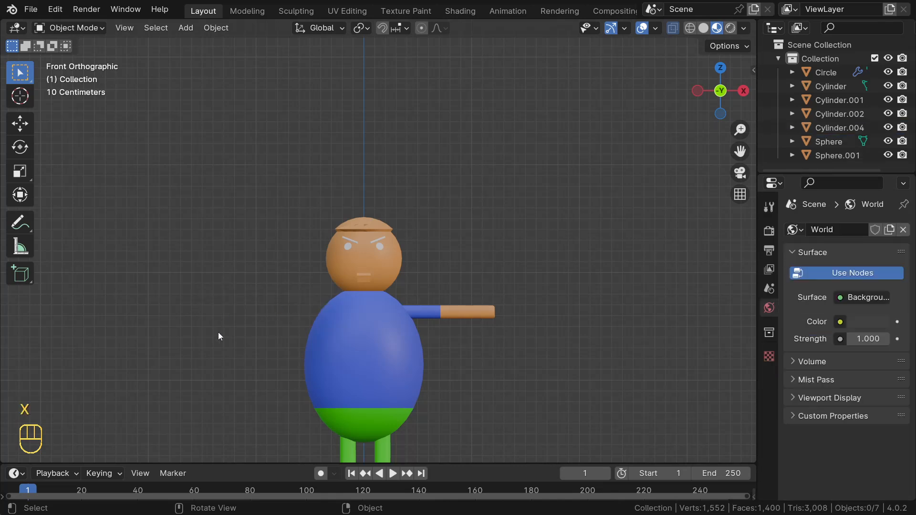
Duplicate the two-colored arm, leaving the copy in place over the original
click(439, 312)
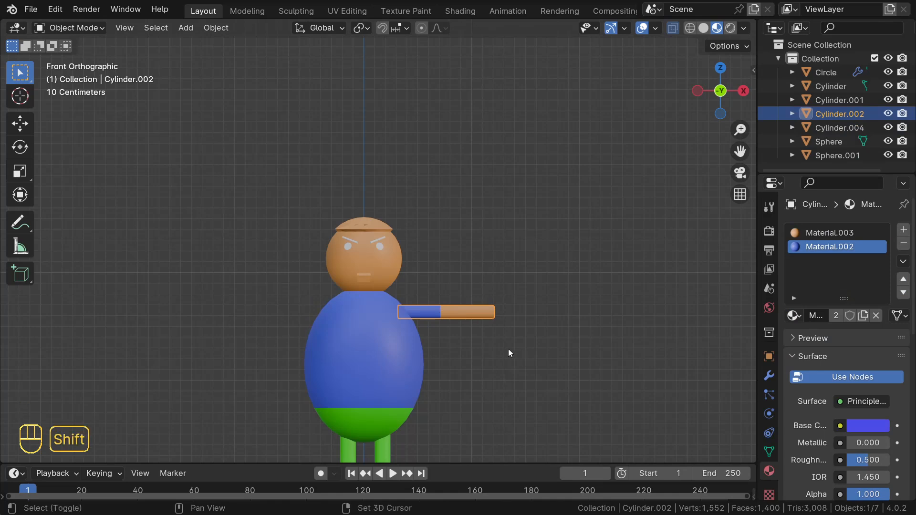
key(shift+d)
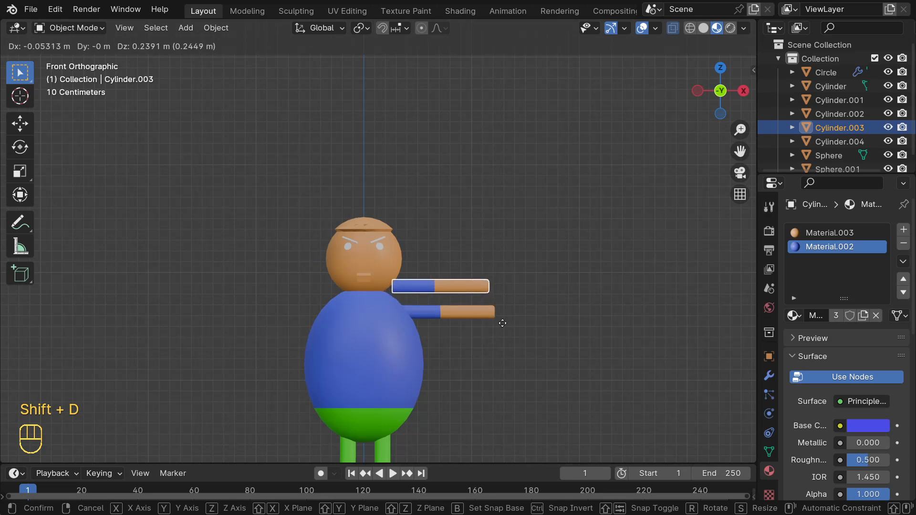
right_click(424, 262)
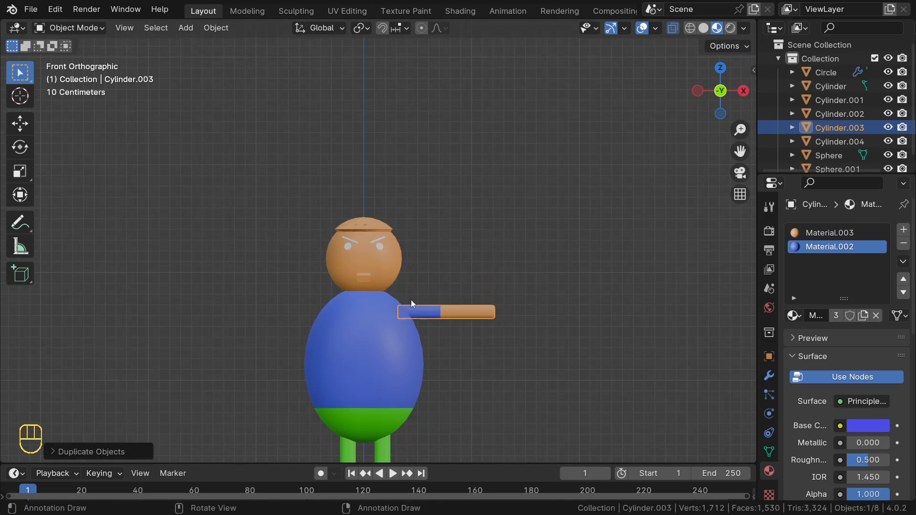
Rotate the duplicated arm's whole mesh 180° about the global Z axis in Edit Mode
key(Tab)
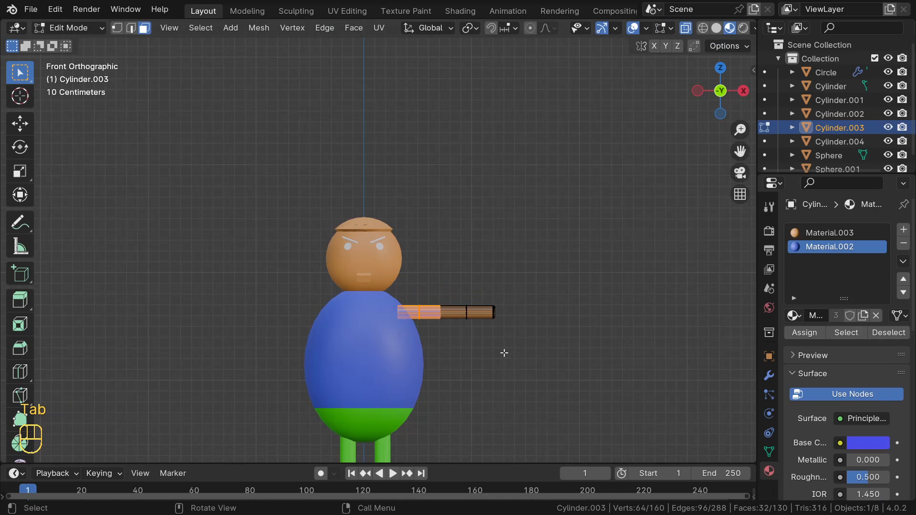
key(a)
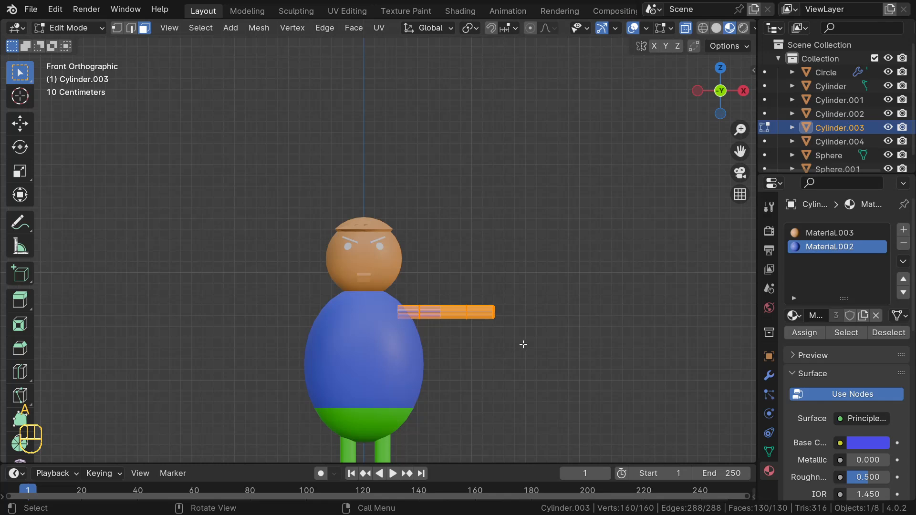
key(r)
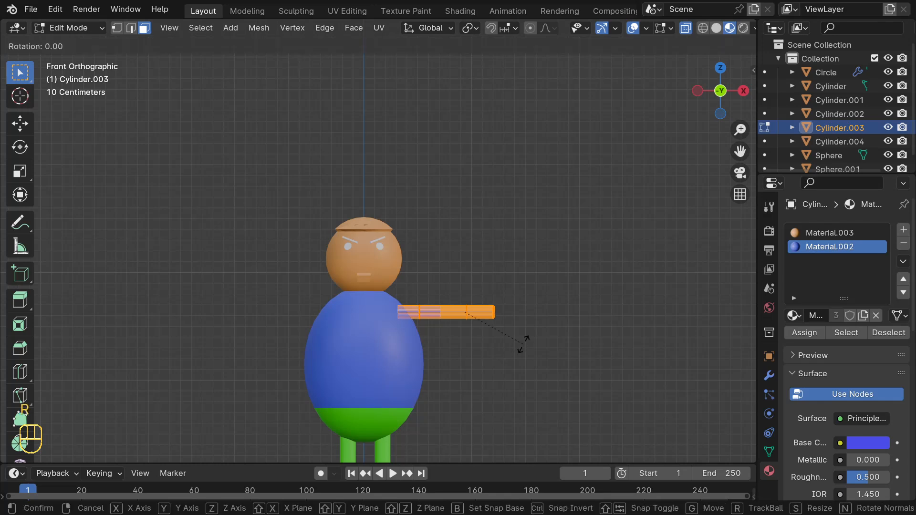
text(z)
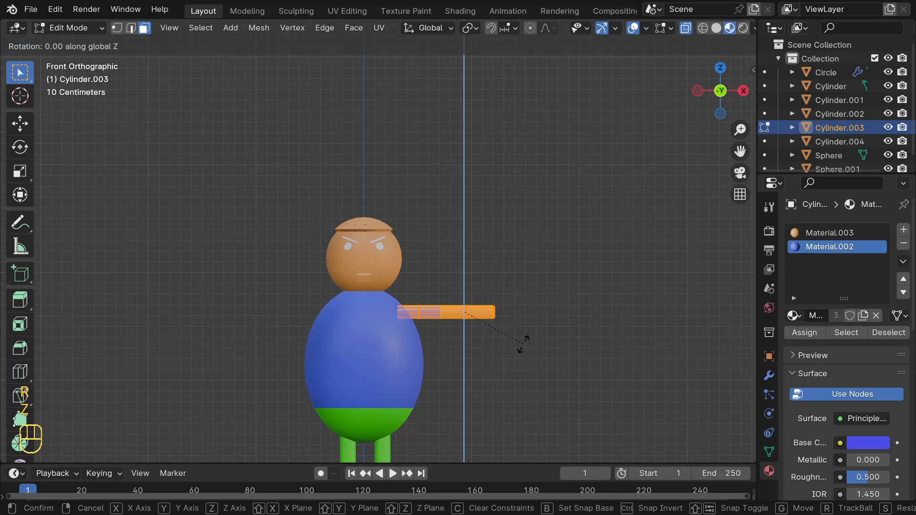
text(180)
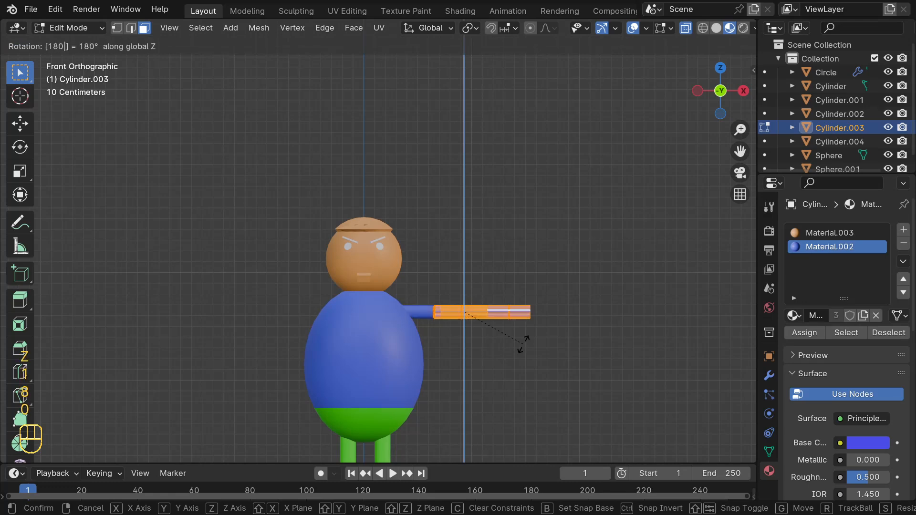
click(513, 329)
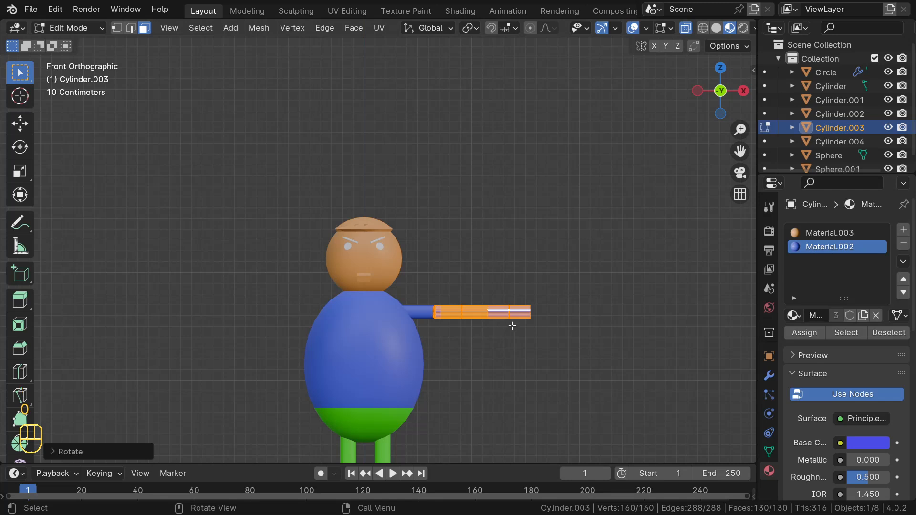
Move the rotated arm mesh about 1.87 m in -X to the opposite shoulder, return to Object Mode and deselect it
key(g)
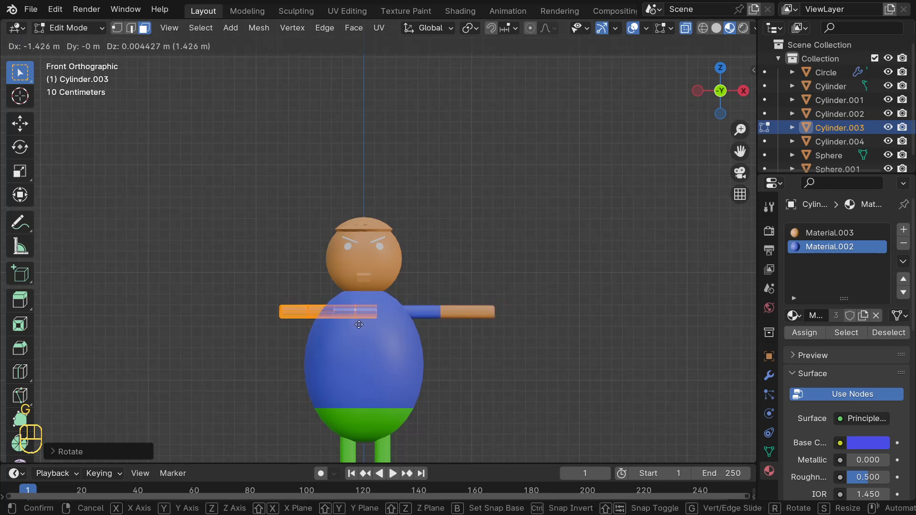
key(x)
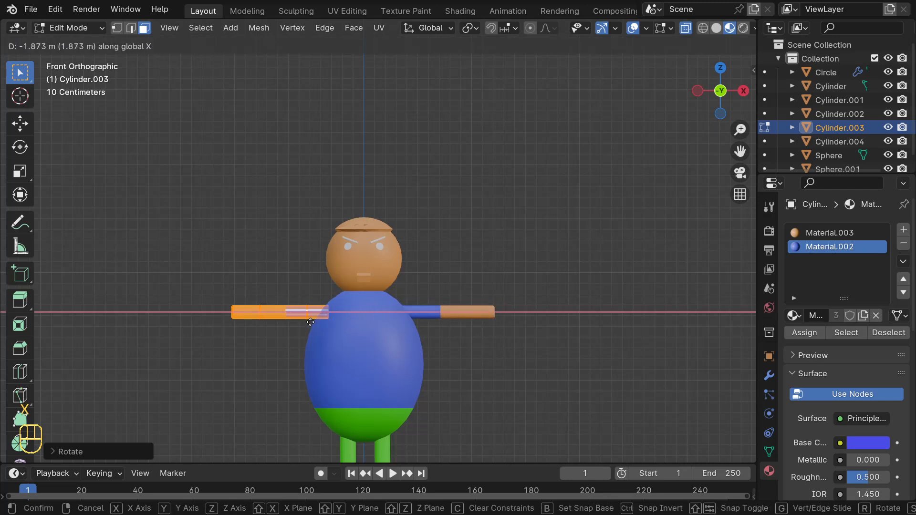
click(310, 322)
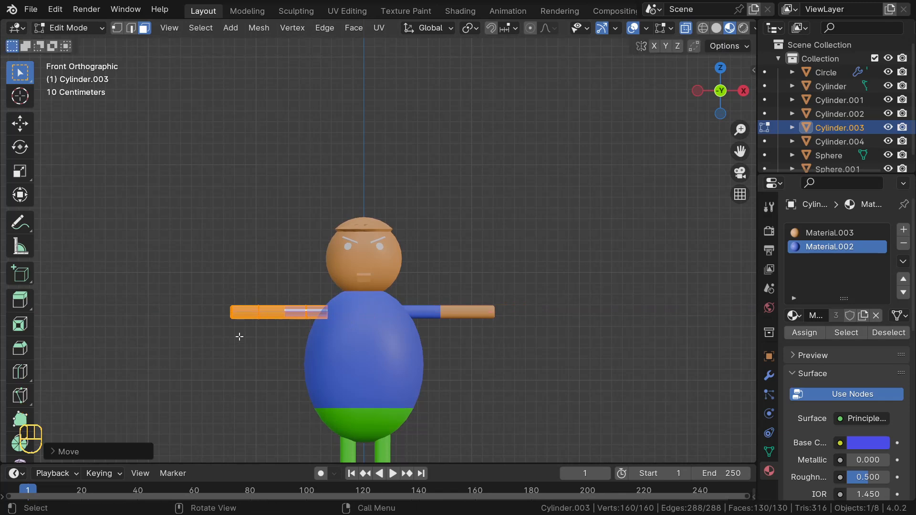
key(Tab)
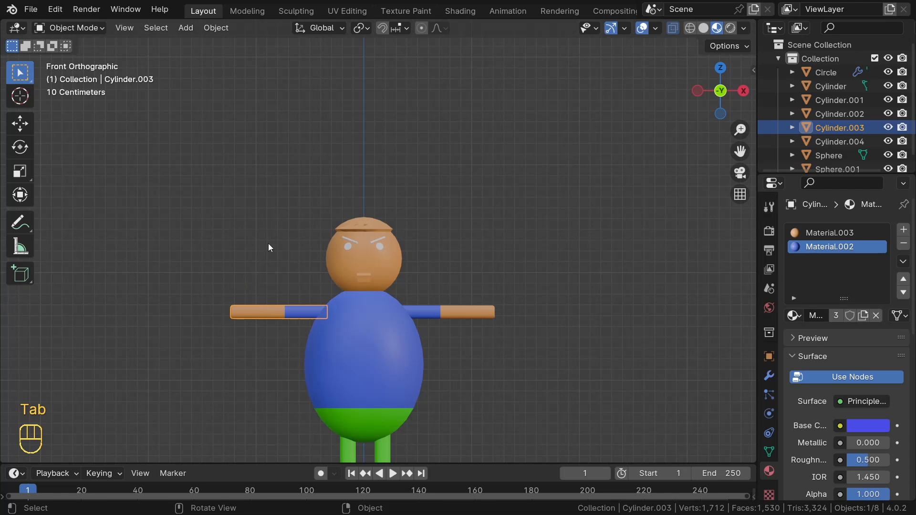
click(253, 233)
Give the eyes a new material with its base color darkened to black
scroll(253, 233, down, 2)
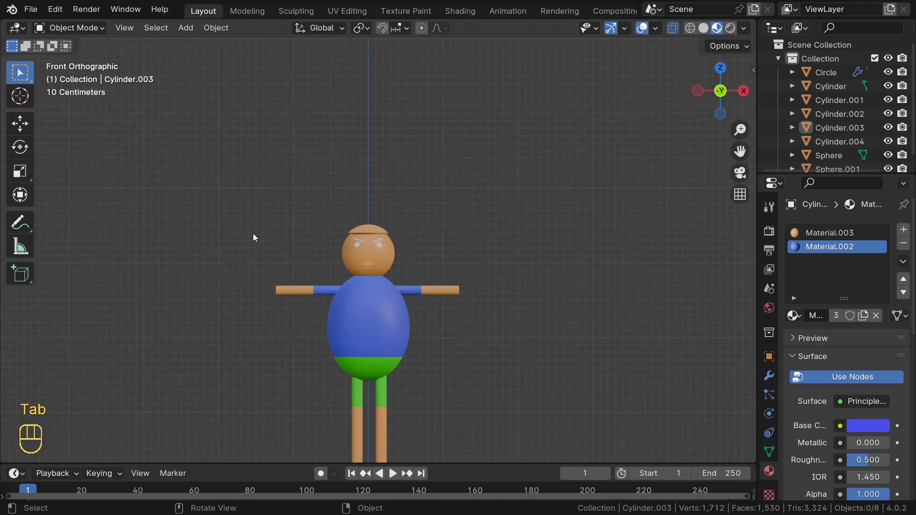
middle_drag(253, 233, 276, 316)
scroll(310, 282, up, 5)
middle_drag(310, 283, 336, 281)
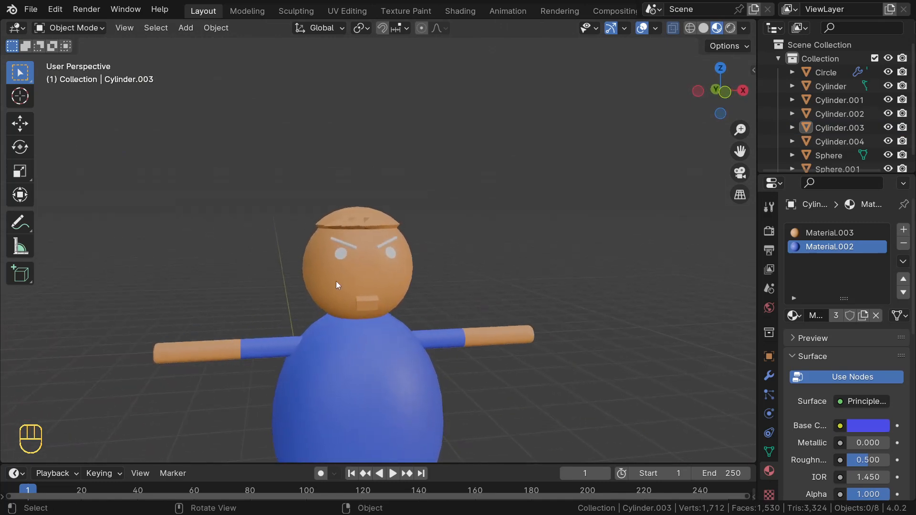
click(344, 253)
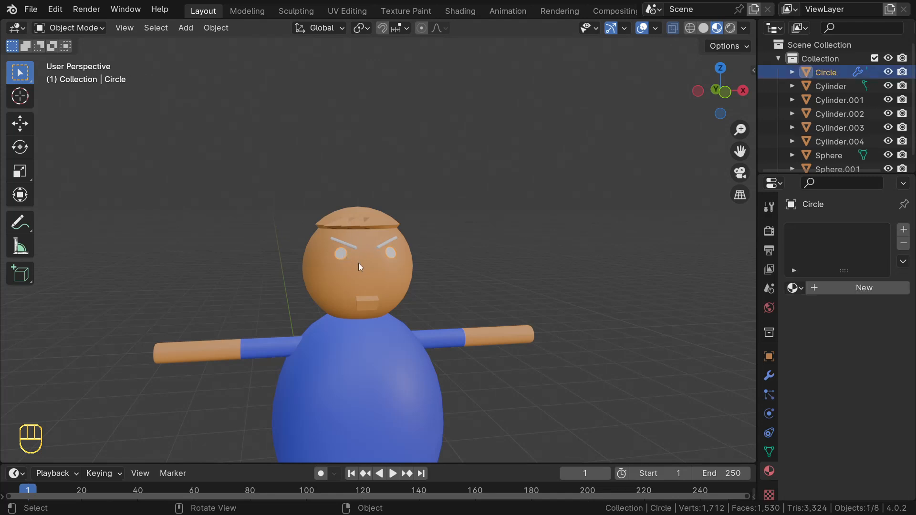
click(795, 288)
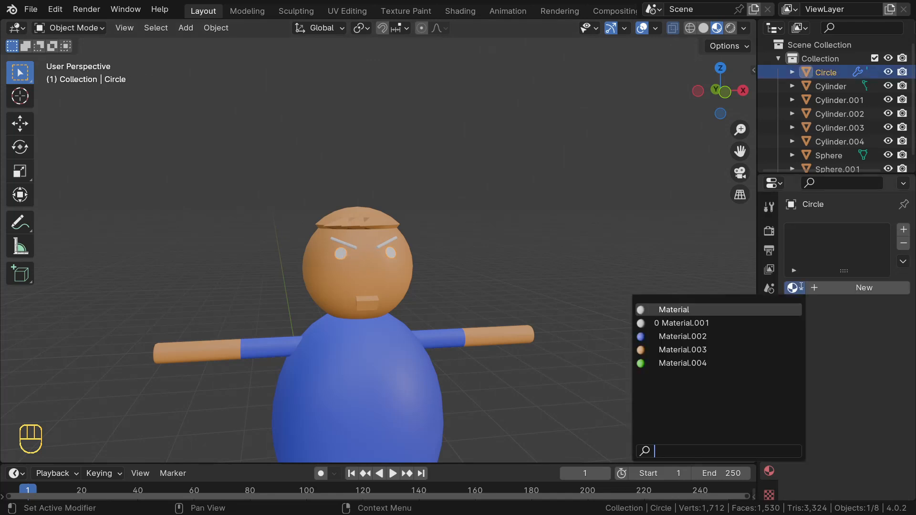
click(843, 285)
click(868, 414)
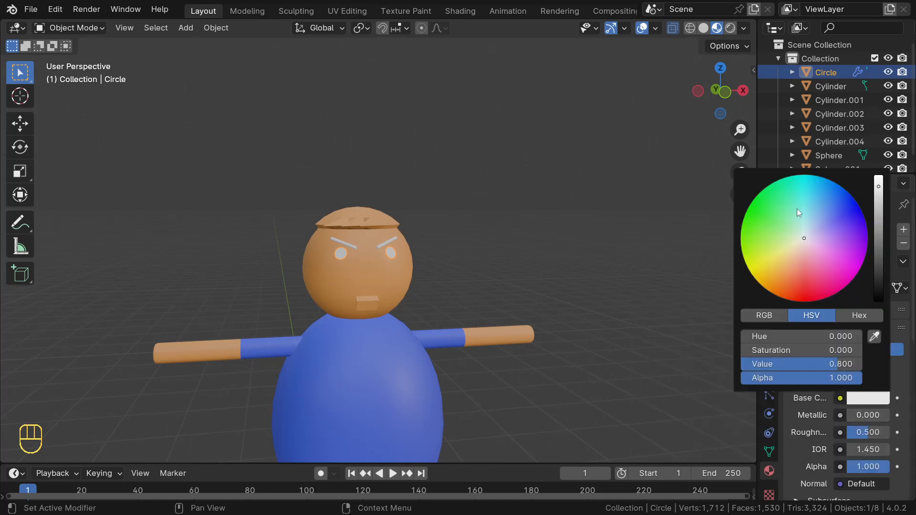
click(867, 400)
drag(880, 220, 879, 295)
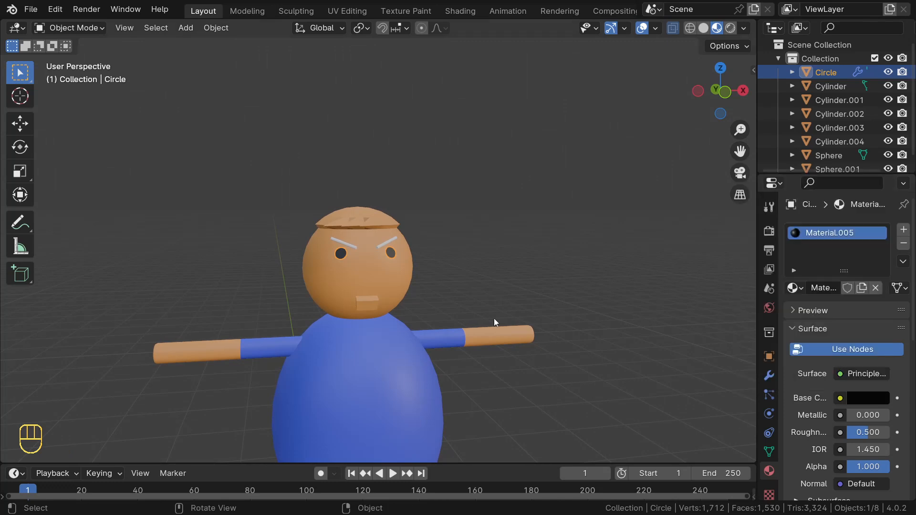
Give the eyebrows a new material with a near-black base color, and deselect them
click(389, 239)
middle_drag(388, 238, 337, 253)
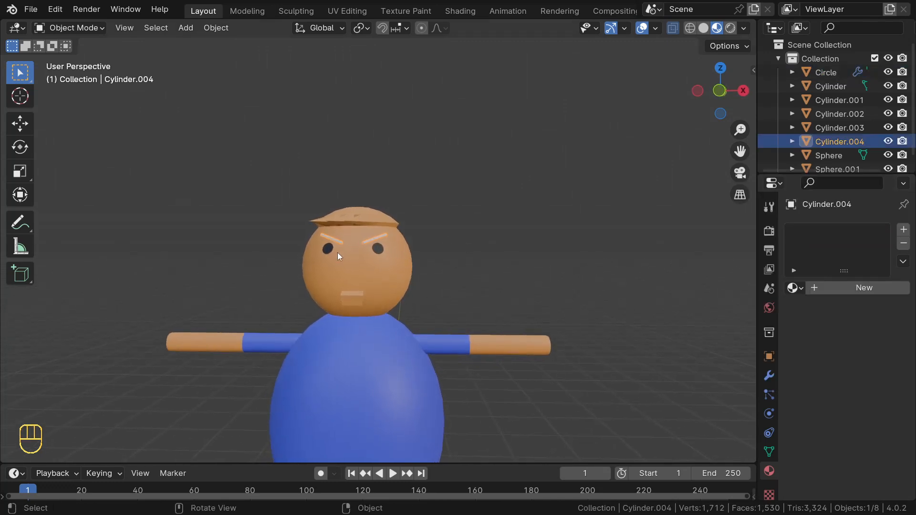
click(841, 288)
click(868, 405)
drag(877, 221, 879, 286)
click(499, 263)
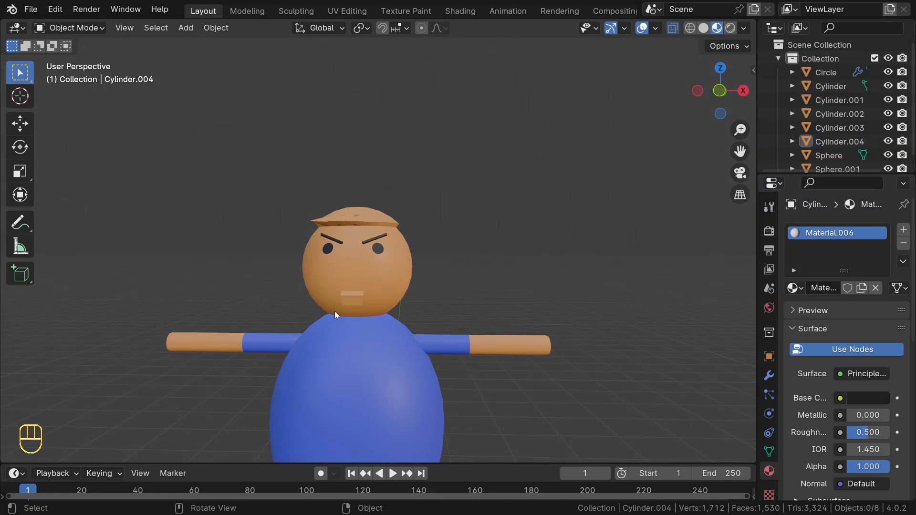
Enter Edit Mode on the head sphere and turn off X-ray
click(356, 296)
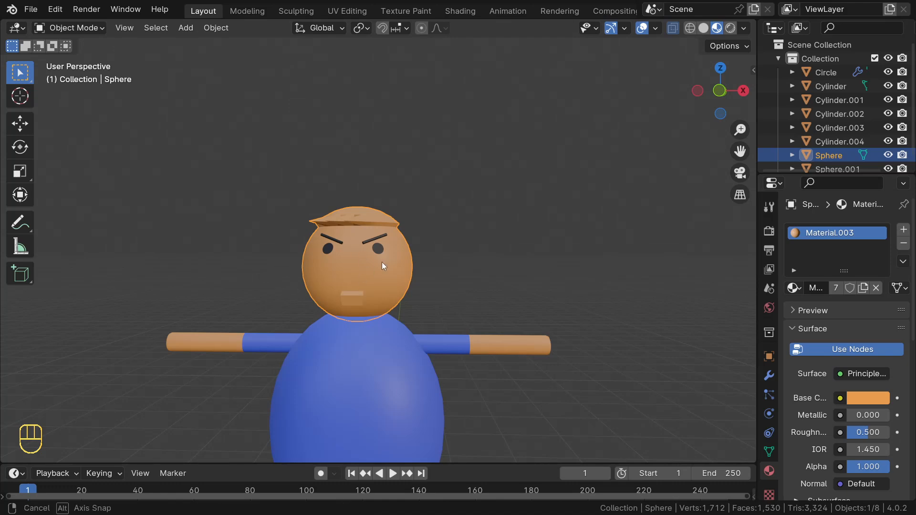
middle_drag(382, 262, 339, 273)
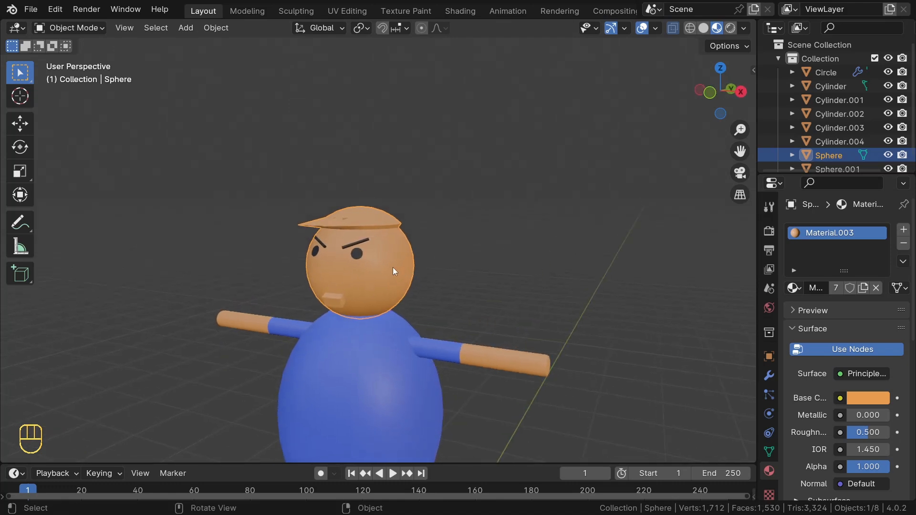
key(Tab)
middle_drag(393, 268, 398, 255)
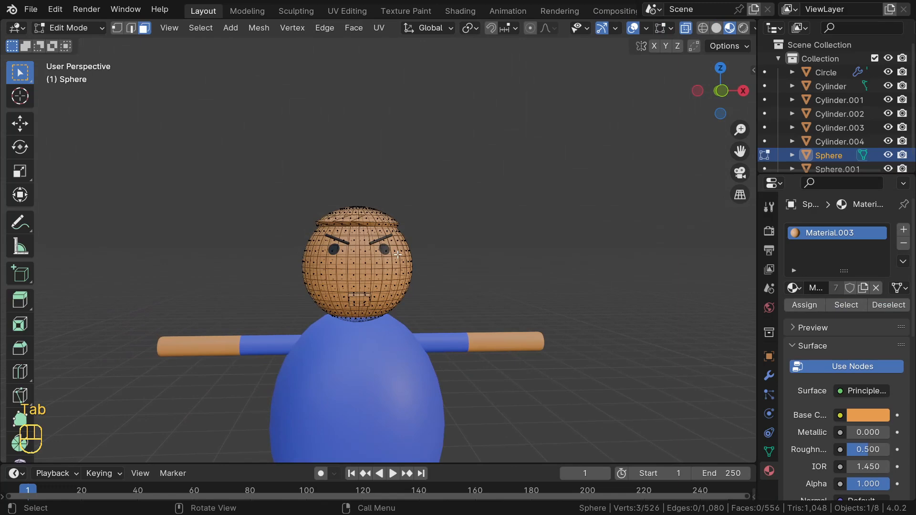
key(alt+z)
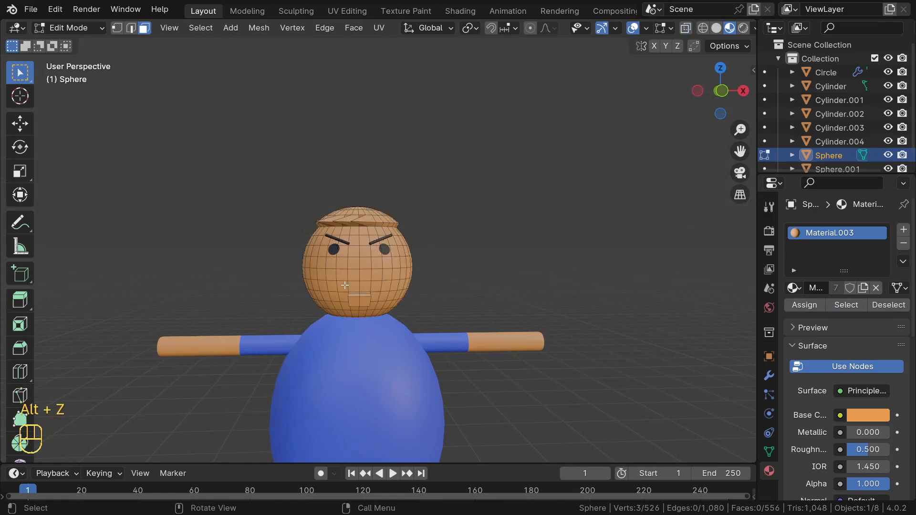
Select the front and surrounding side faces of the mouth block protruding from the lower face
click(353, 300)
shift+click(370, 301)
middle_drag(370, 301, 285, 297)
scroll(286, 296, up, 4)
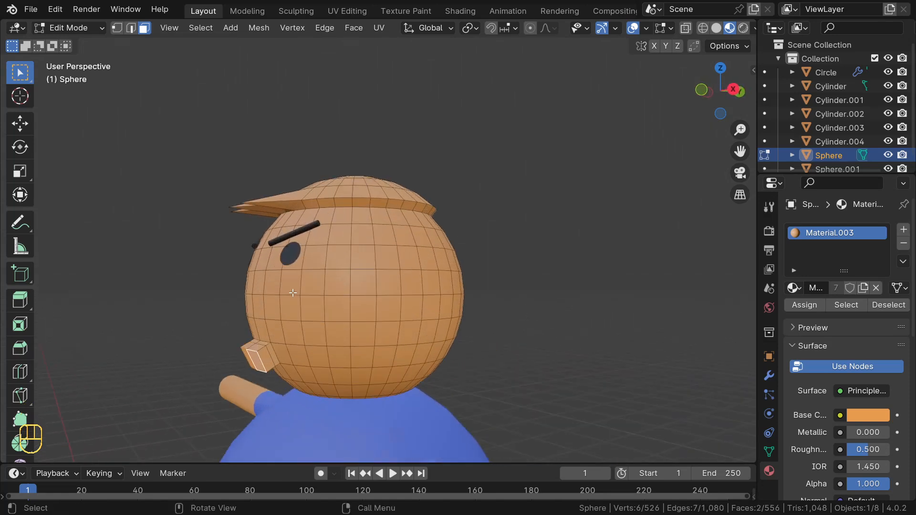
shift+double_click(262, 350)
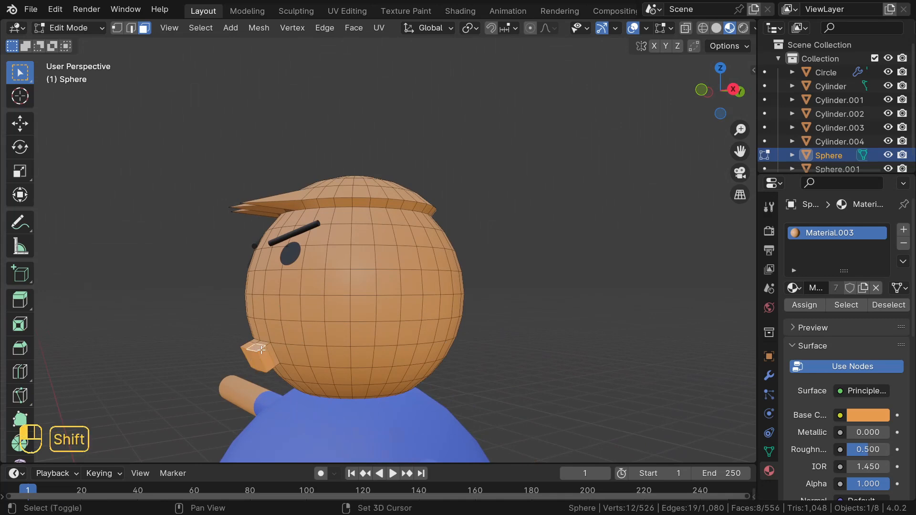
shift+double_click(269, 342)
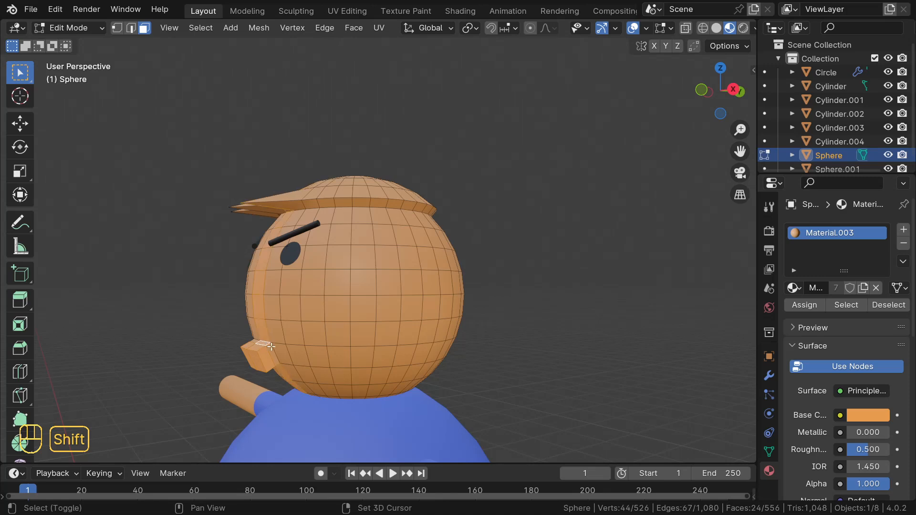
key(ctrl+z)
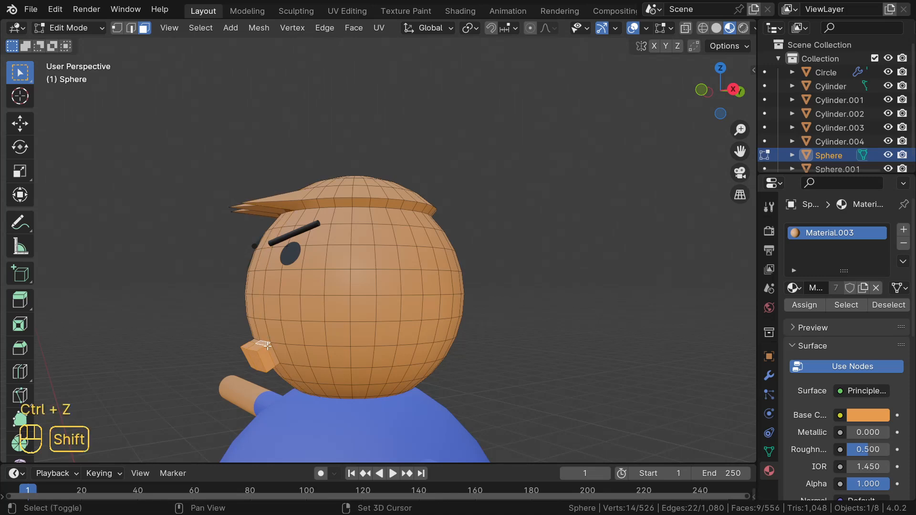
shift+double_click(267, 346)
middle_drag(268, 346, 474, 342)
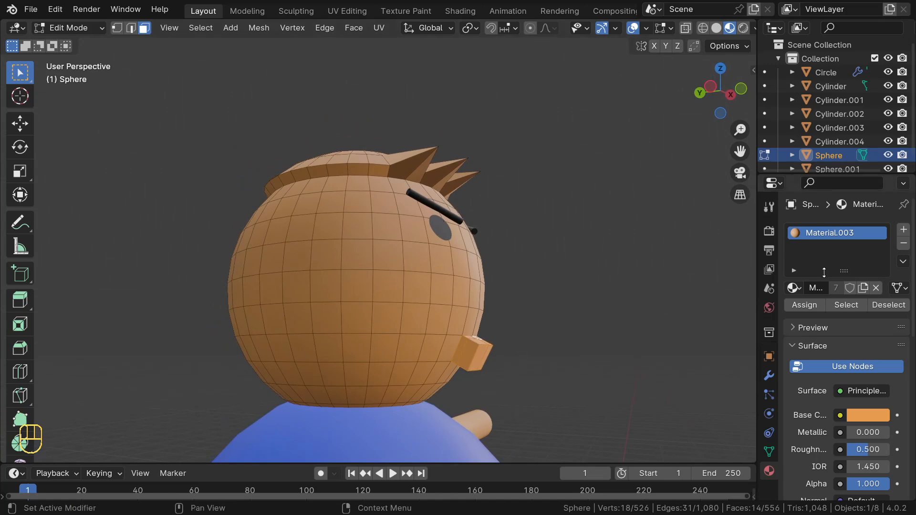
Add a second material slot to the head, assign the mouth block's faces to it and create a new material there
click(903, 232)
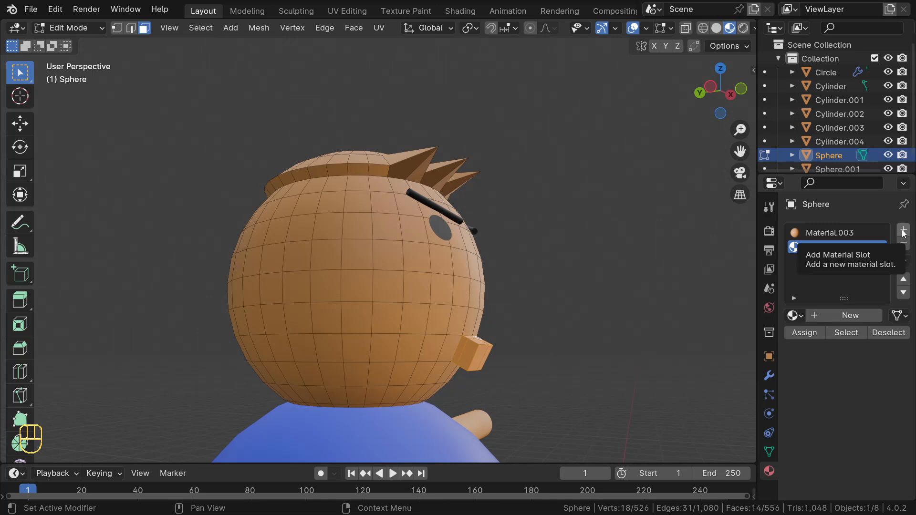
click(803, 333)
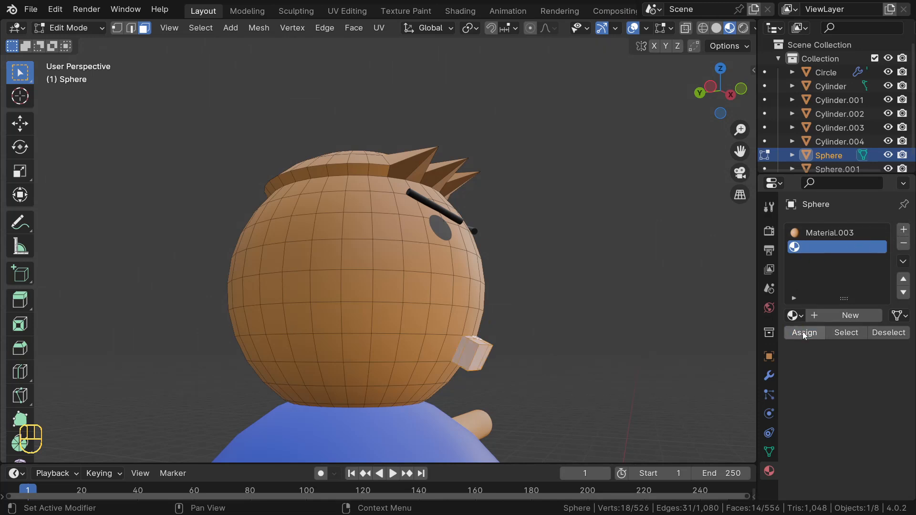
click(849, 316)
Darken the mouth material's base color to a neutral near-black and return to Object Mode
click(862, 444)
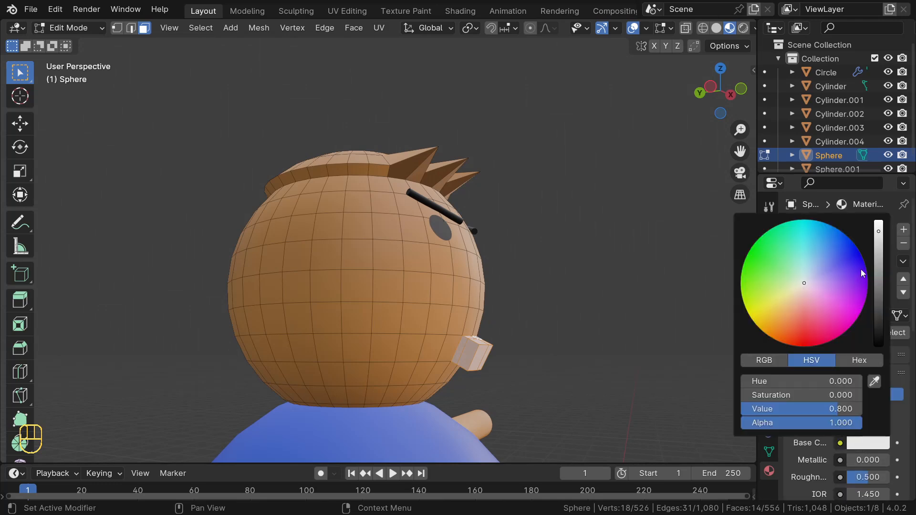
mouse_move(877, 237)
mouse_down()
mouse_move(878, 274)
mouse_move(879, 239)
mouse_up()
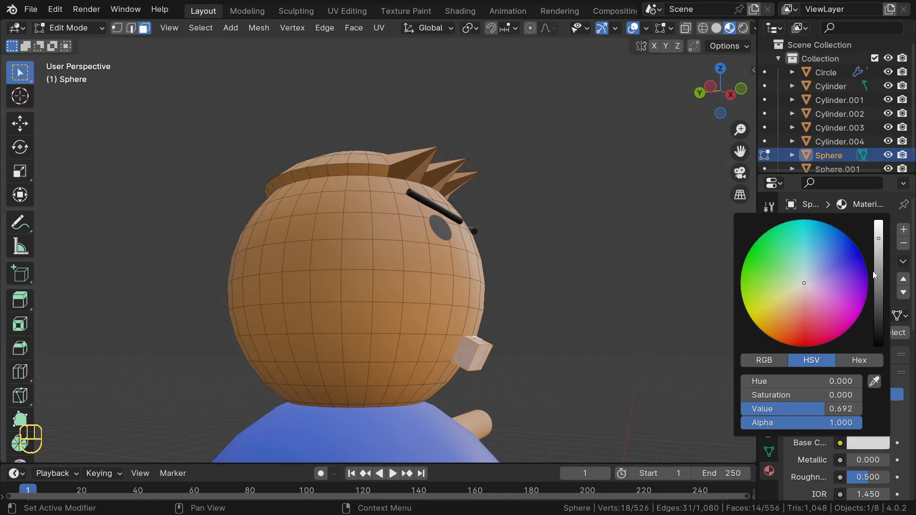
mouse_move(807, 282)
mouse_down()
mouse_move(778, 295)
mouse_move(807, 340)
mouse_move(848, 313)
mouse_move(820, 267)
mouse_move(800, 294)
mouse_move(804, 284)
mouse_up()
drag(877, 253, 879, 317)
middle_drag(450, 326, 293, 371)
key(Tab)
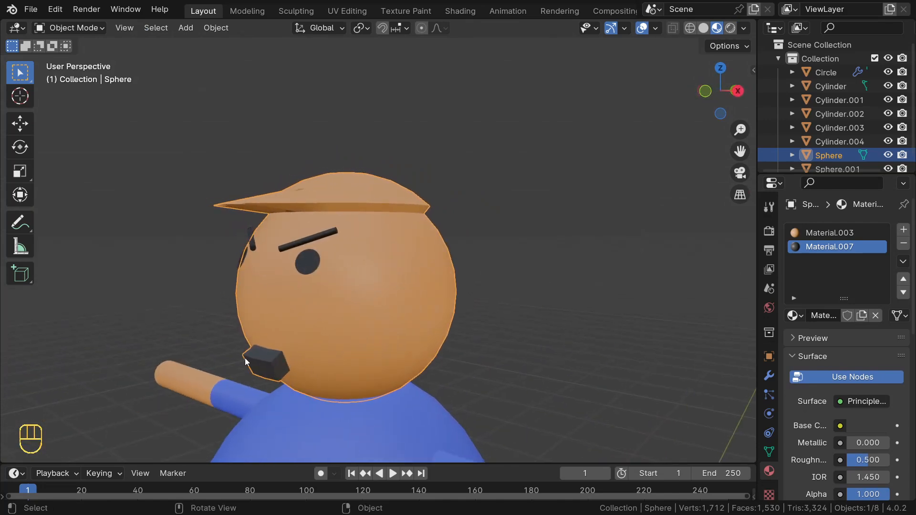
Enter Edit Mode on the head and move the mouth block's two front faces about 0.01 m back toward the face
key(Tab)
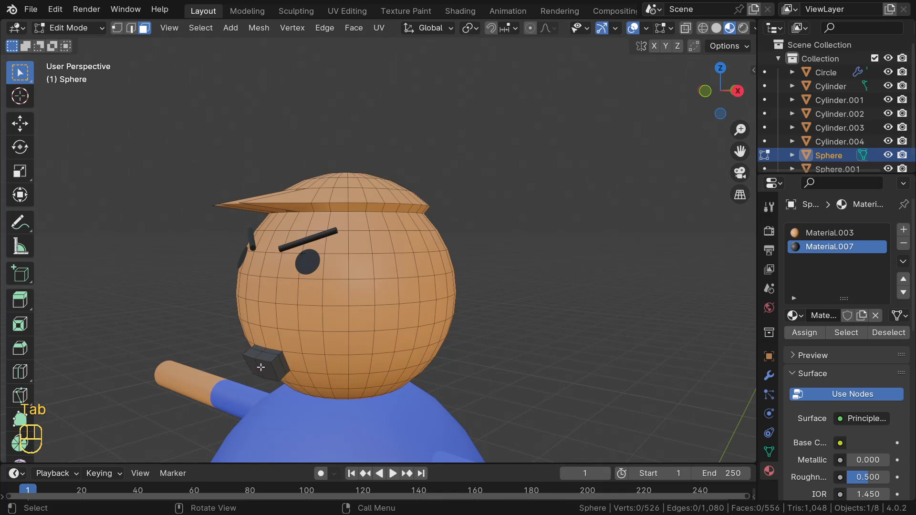
key(e)
click(253, 365)
shift+click(265, 367)
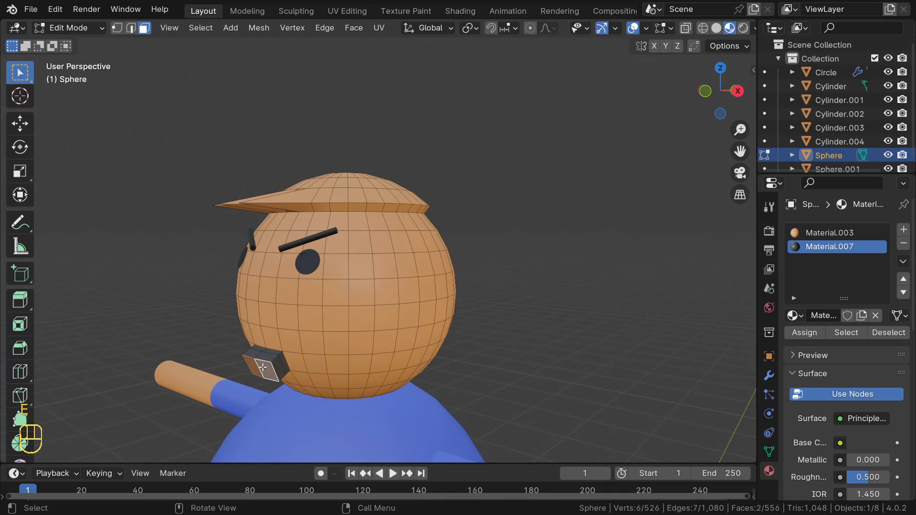
key(g)
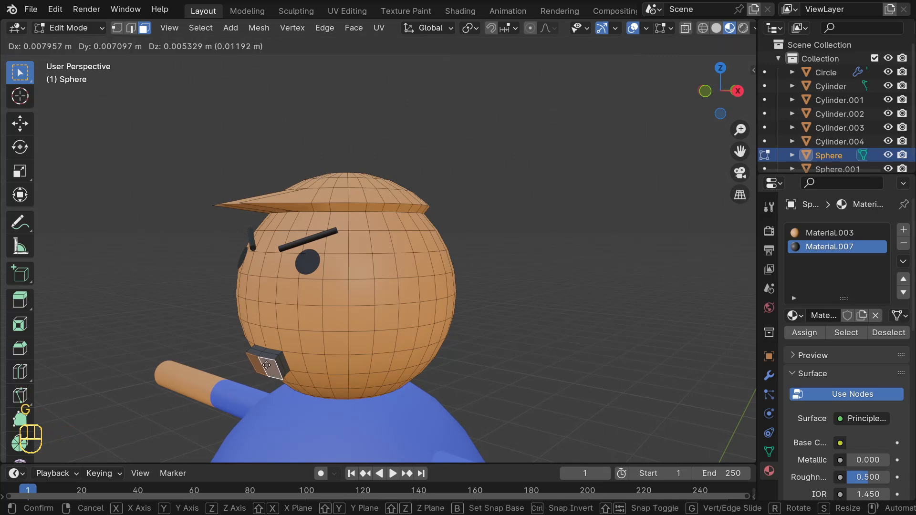
click(265, 365)
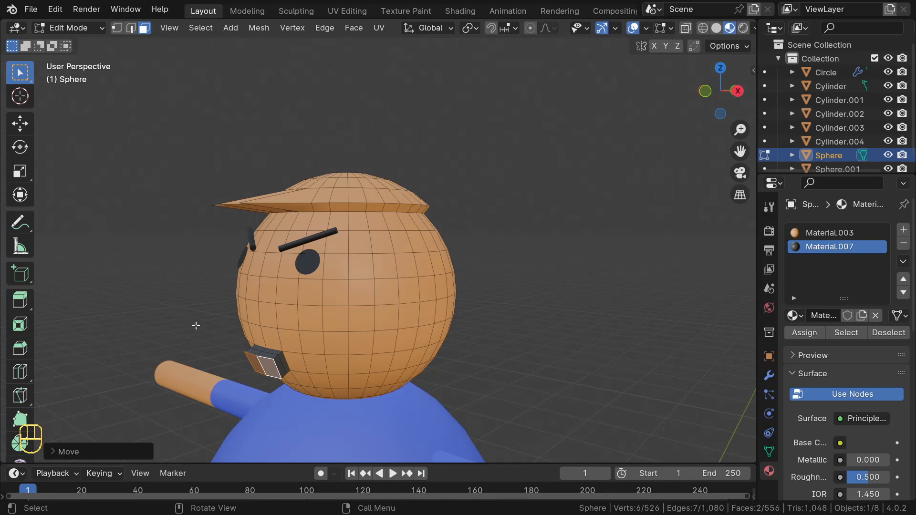
In front view, slide the short vertical edge just below the left eyebrow's inner end slightly over halfway toward the face's centre line
middle_drag(196, 323, 329, 284)
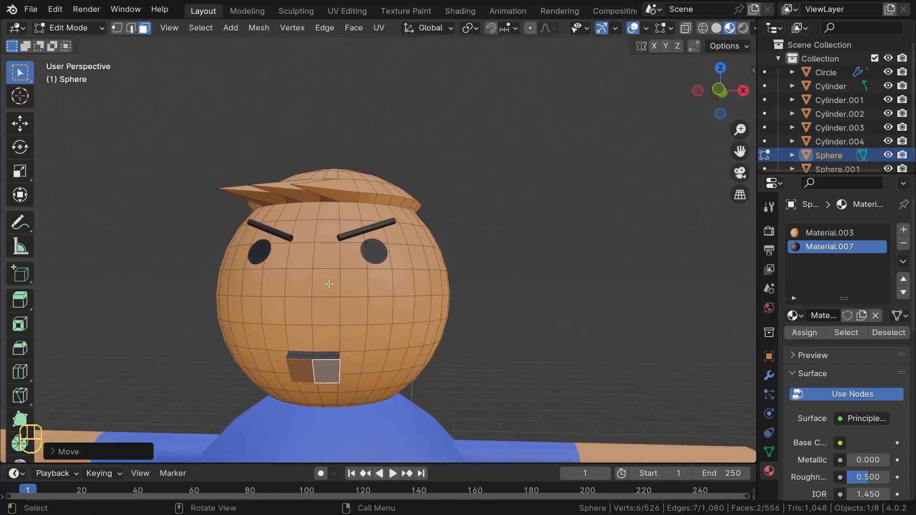
key(KP_1)
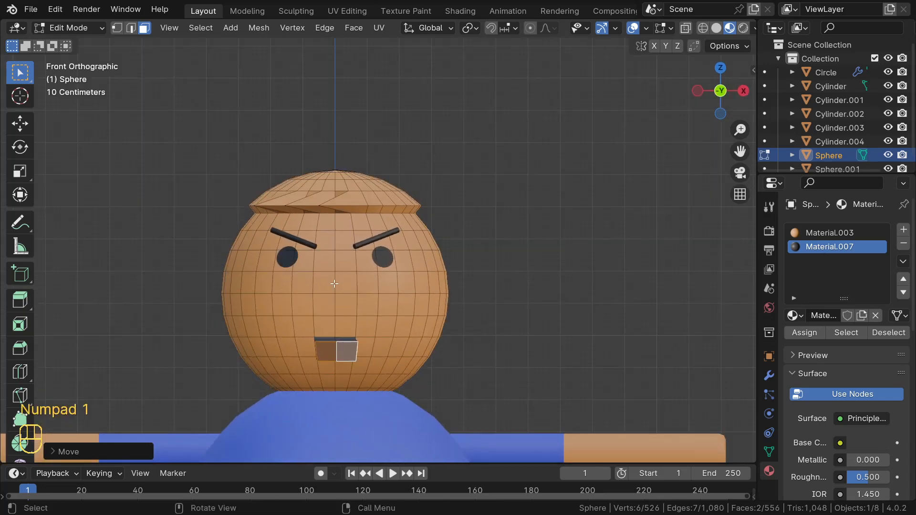
key(2)
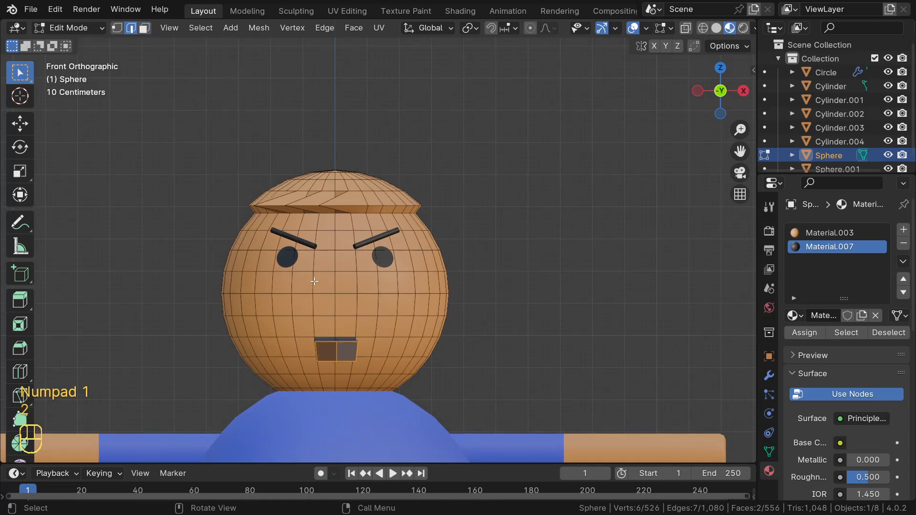
click(313, 281)
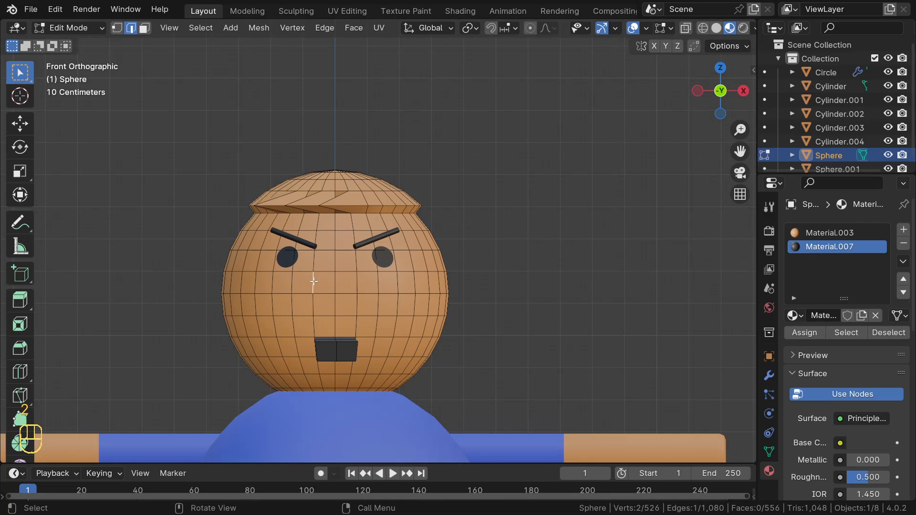
key(g)
key(g)
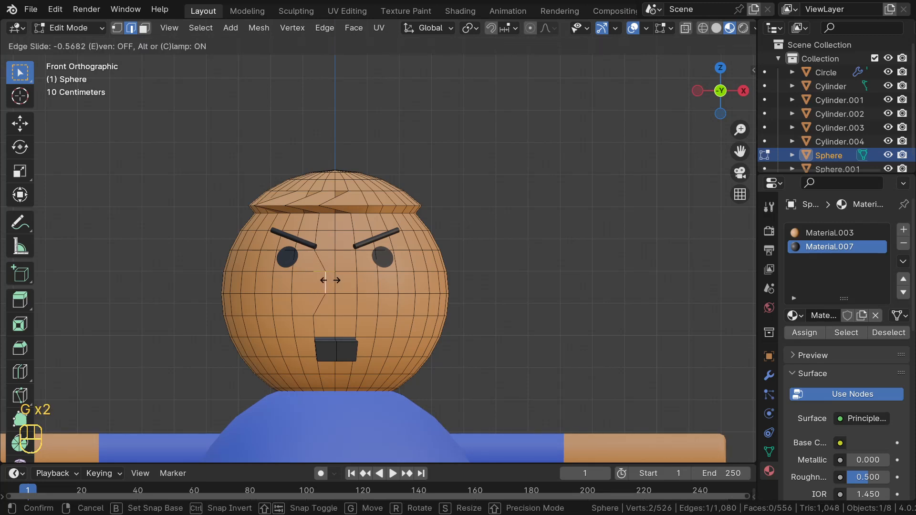
click(357, 283)
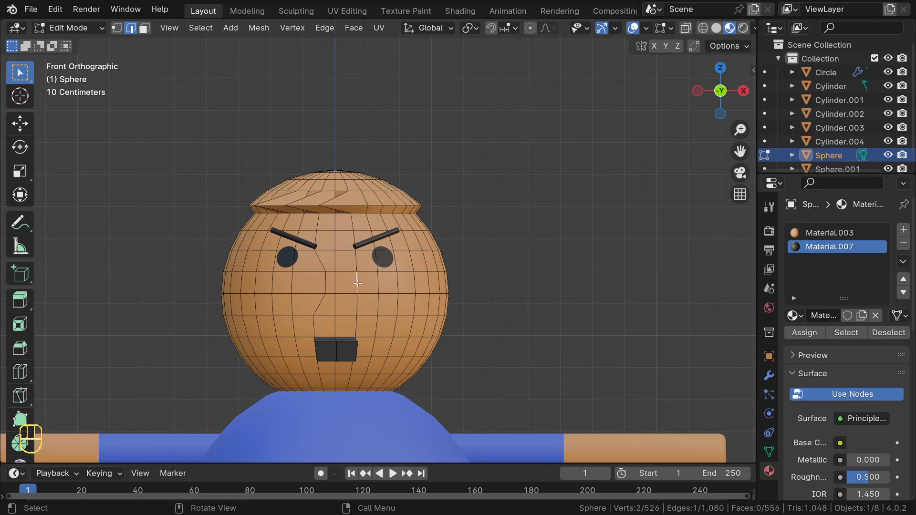
Slide the matching right-hand edge toward the centre line and nudge the left one slightly inward to form a narrow, symmetrical nose bridge
key(g)
key(g)
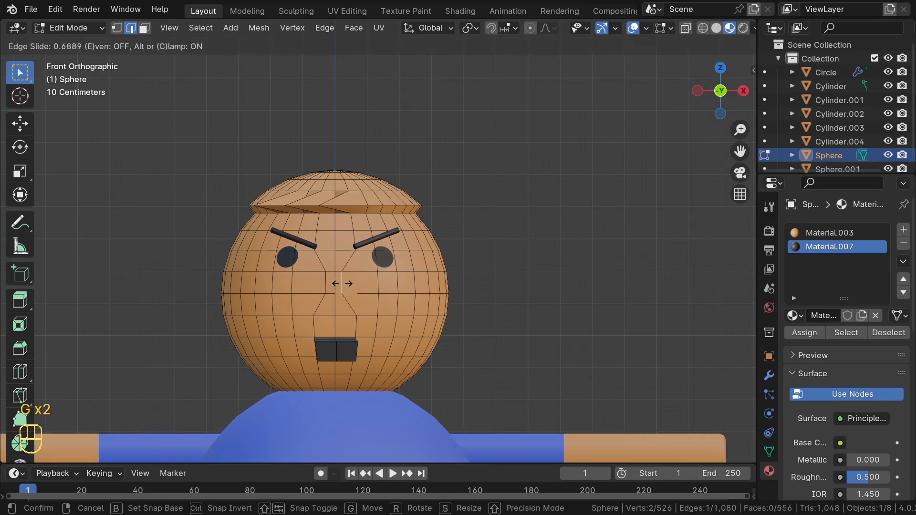
click(329, 282)
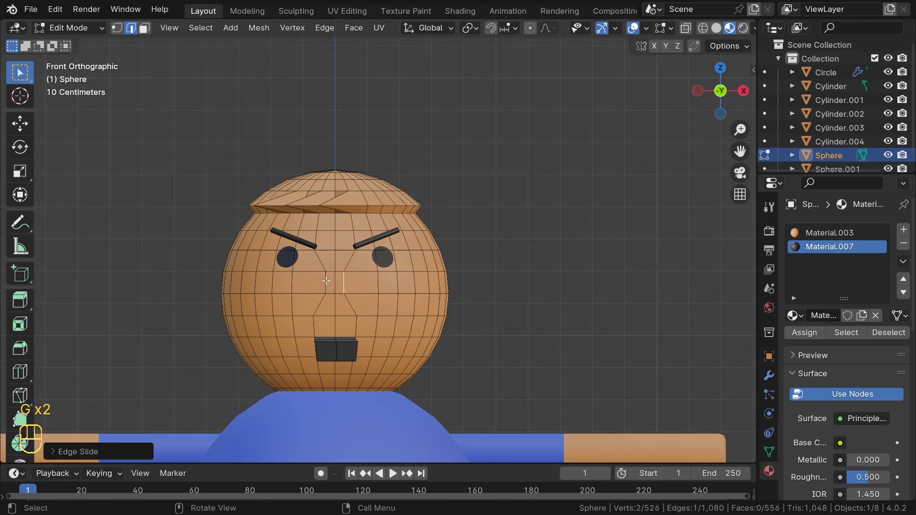
key(g)
key(g)
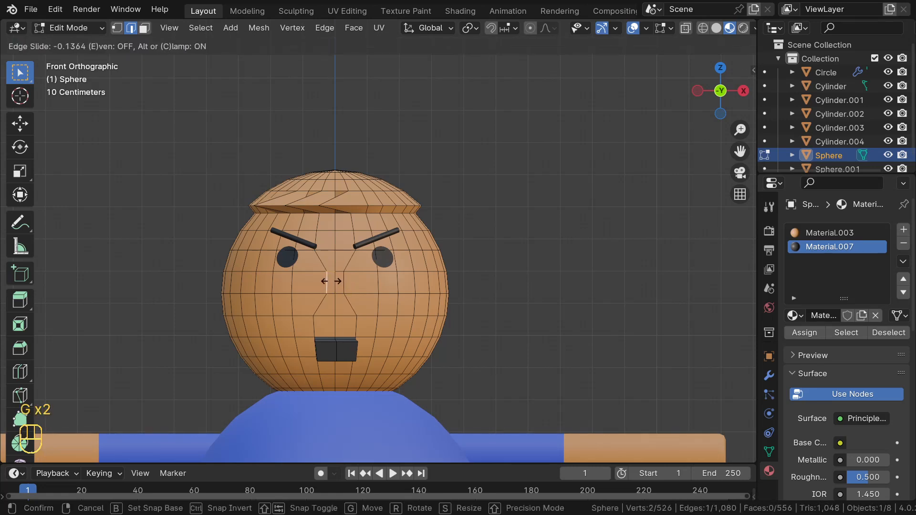
click(327, 281)
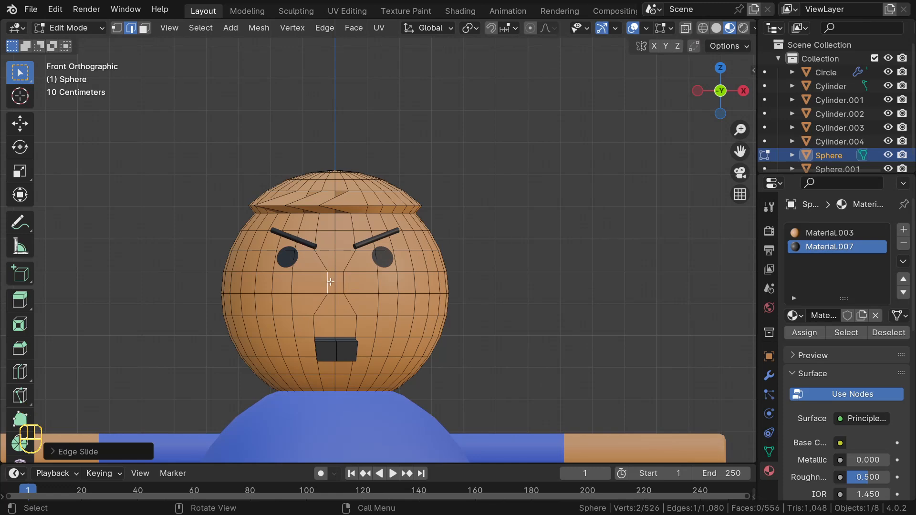
Select the four faces forming the nose bridge and its flared base, and make the dark Material.007 slot active
key(3)
click(337, 284)
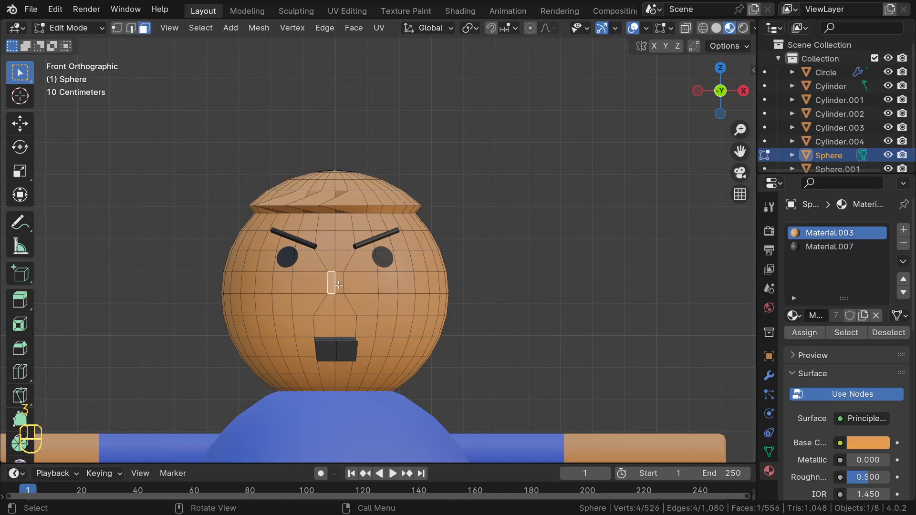
shift+click(340, 286)
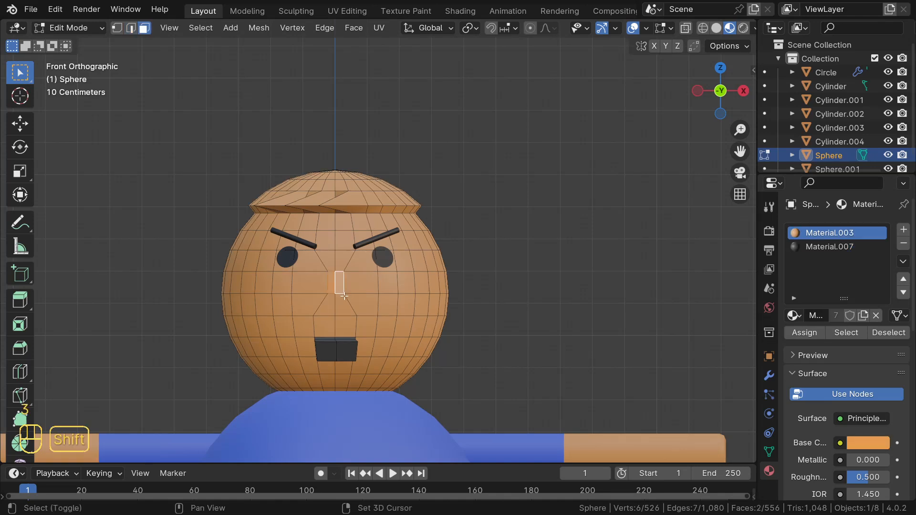
shift+click(340, 305)
shift+click(329, 304)
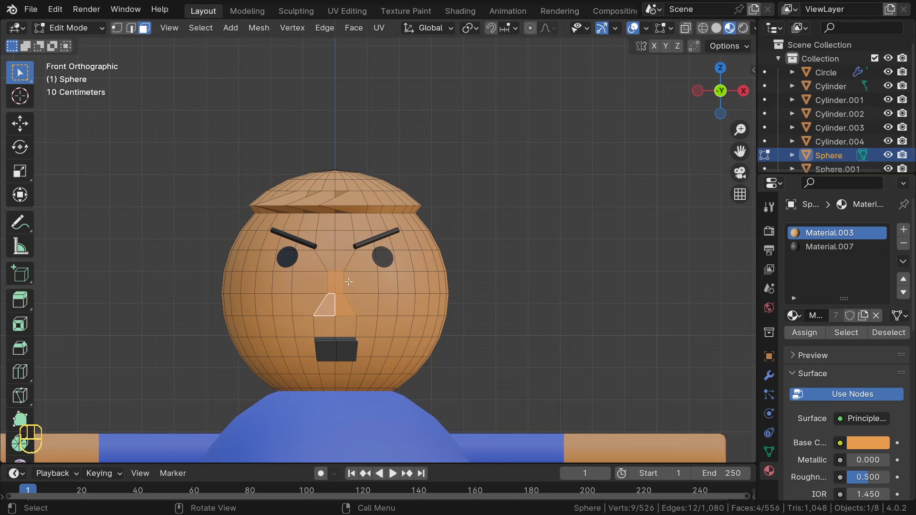
click(812, 248)
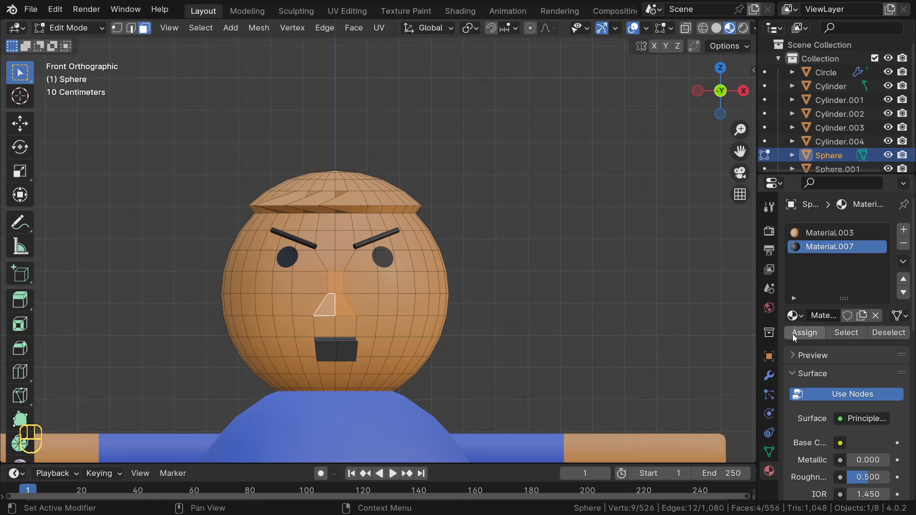
Assign the dark Material.007 to the selected nose faces and clear the selection
click(806, 335)
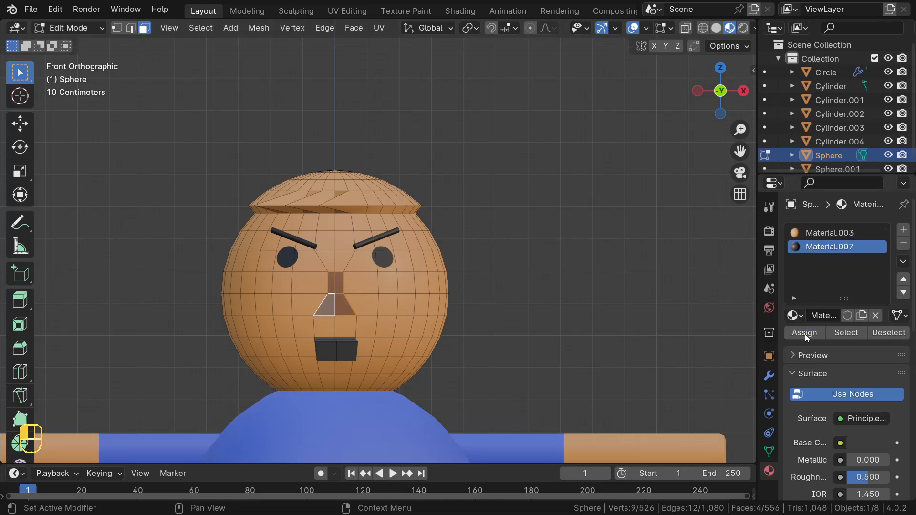
click(537, 330)
middle_drag(511, 326, 500, 311)
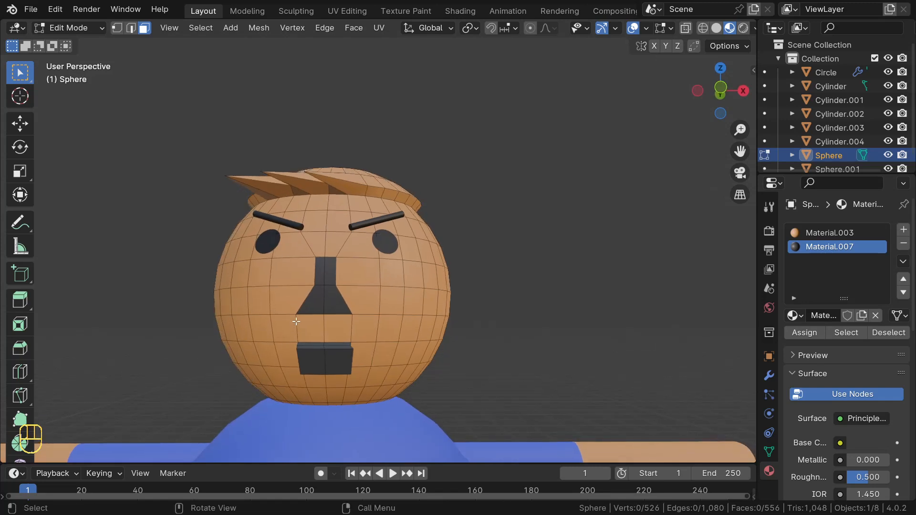
Add two horizontal loop cuts around the head between nose and mouth, sliding the upper one about -0.55 and leaving the second near mid-height
key(KP_1)
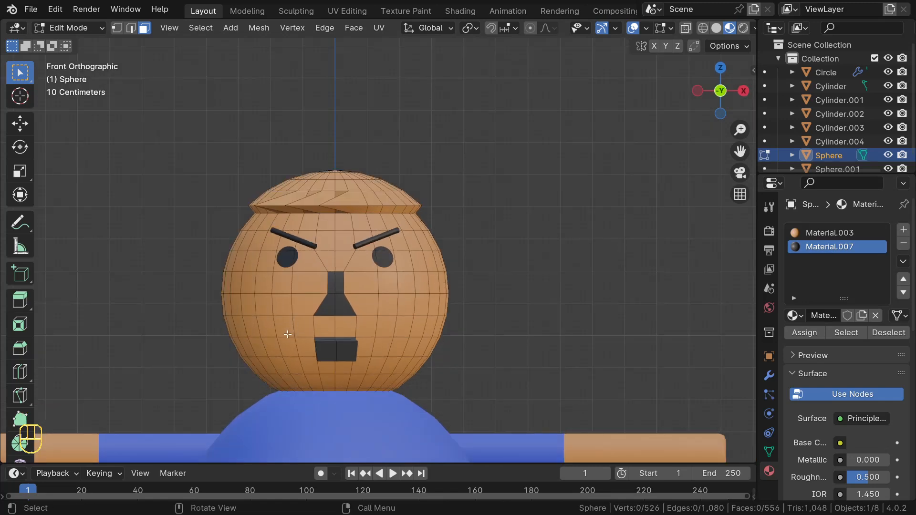
key(ctrl+r)
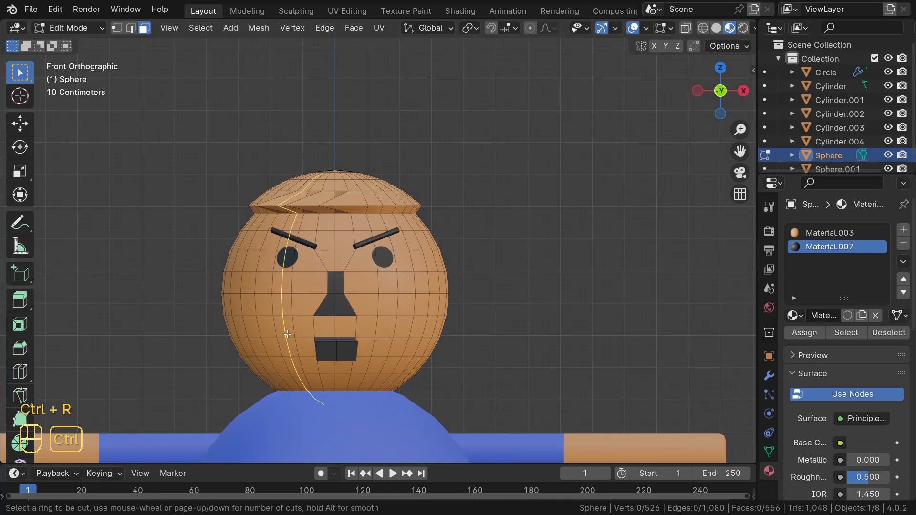
click(331, 330)
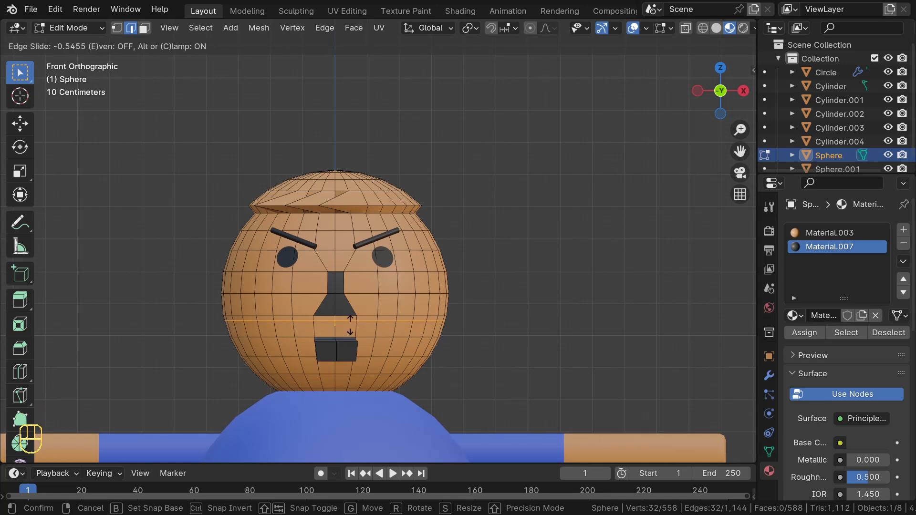
click(350, 325)
key(ctrl+r)
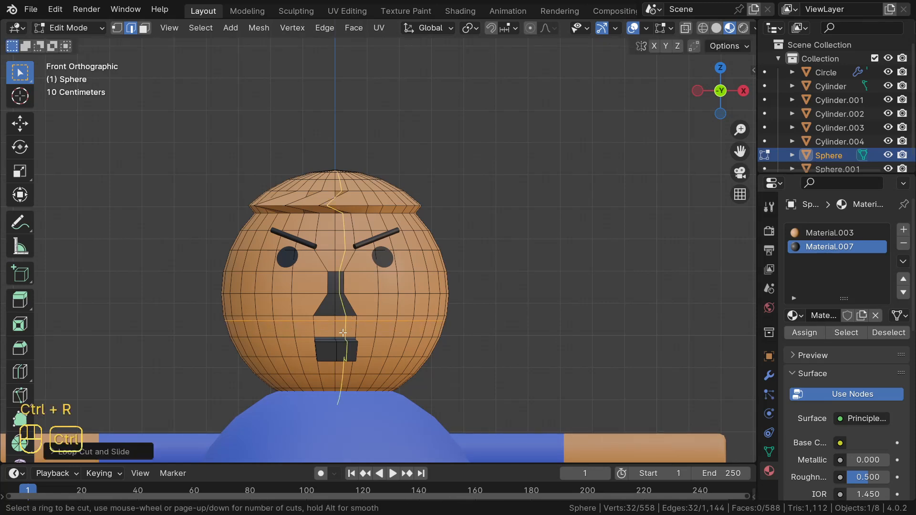
click(356, 334)
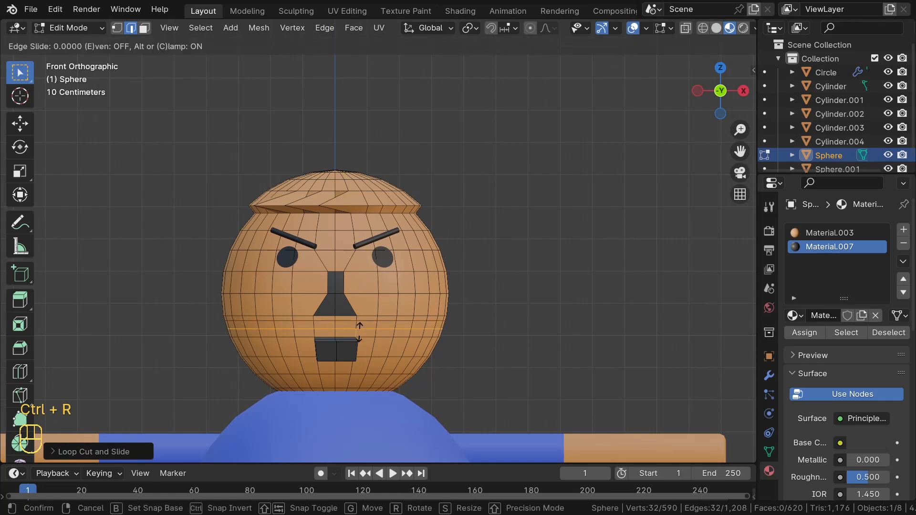
click(361, 334)
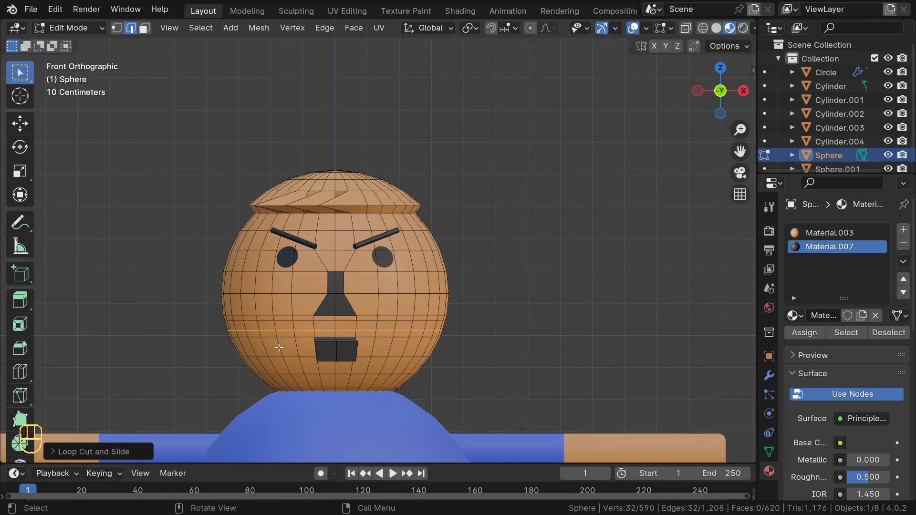
Edge-slide the lower loop's outer edge segment on each side of the mouth downward, by about 0.5 on the right side
click(301, 329)
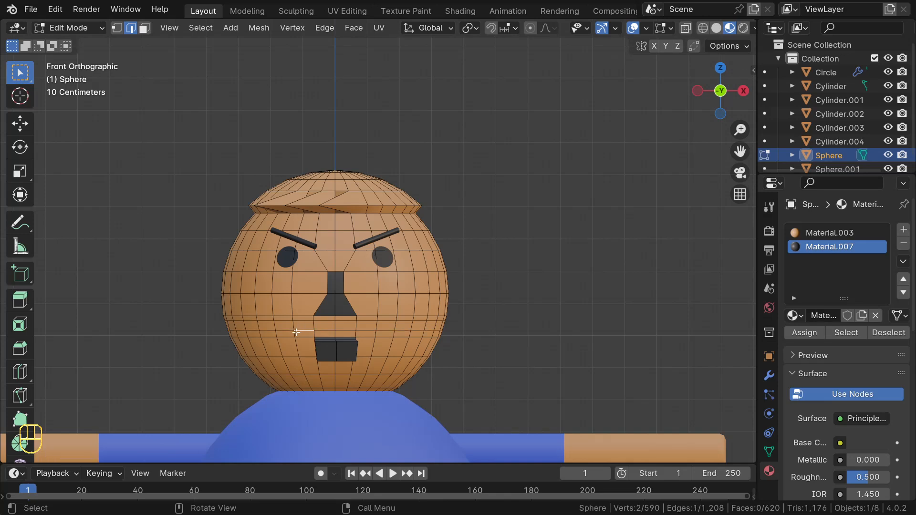
click(282, 330)
key(g)
key(g)
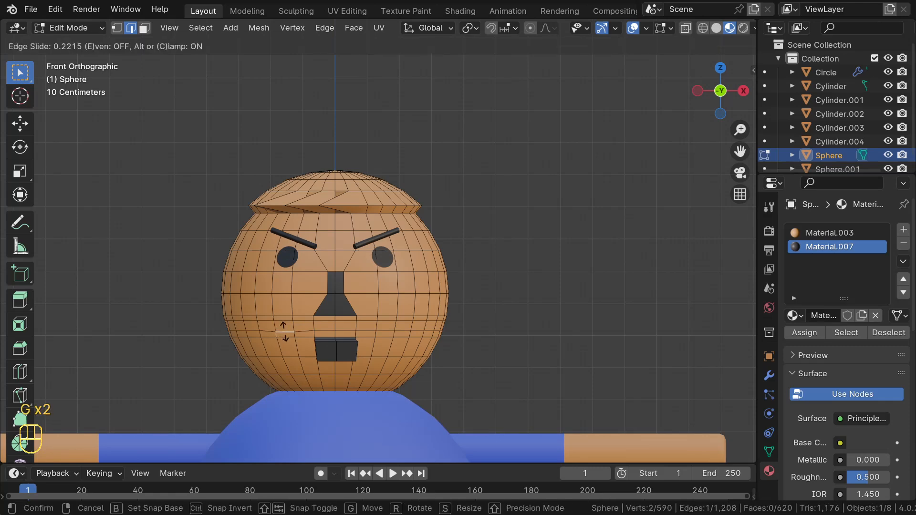
click(285, 331)
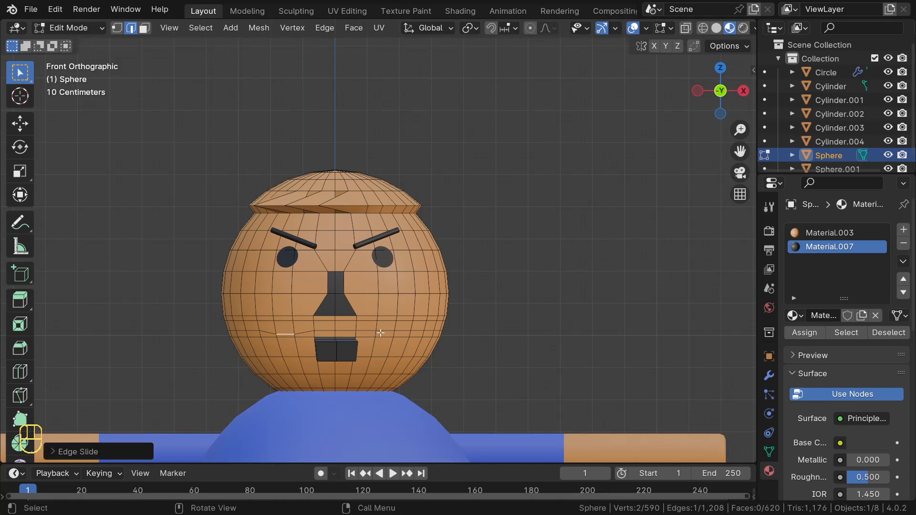
click(386, 330)
key(g)
key(g)
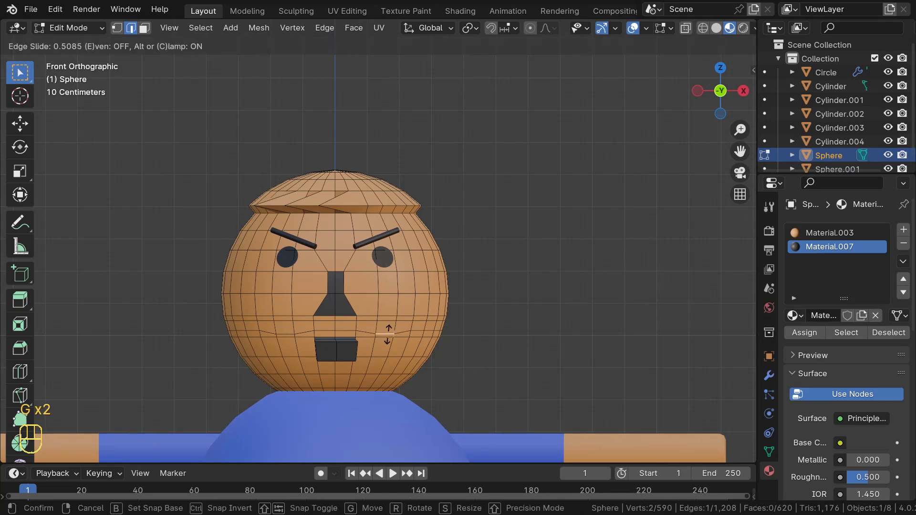
click(387, 334)
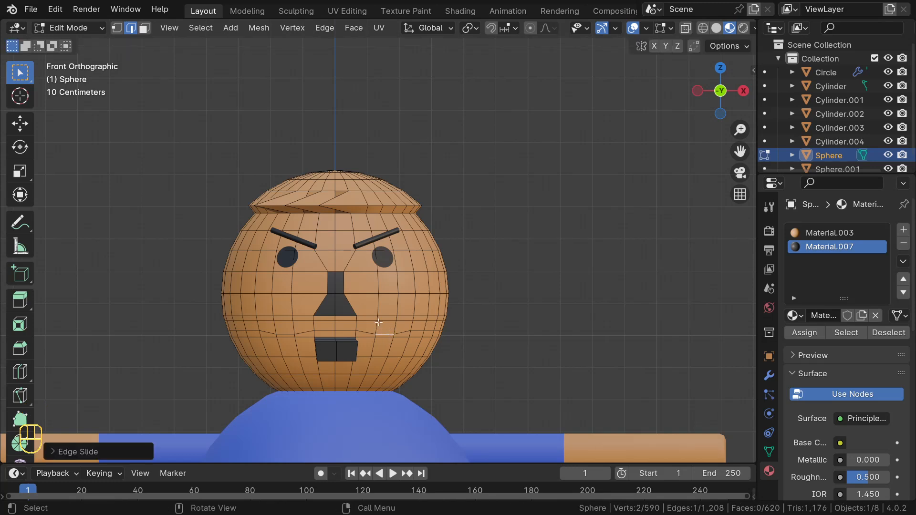
Edge-slide the matching upper-loop edge segment on each side of the mouth downward by a factor of about 0.5
click(390, 322)
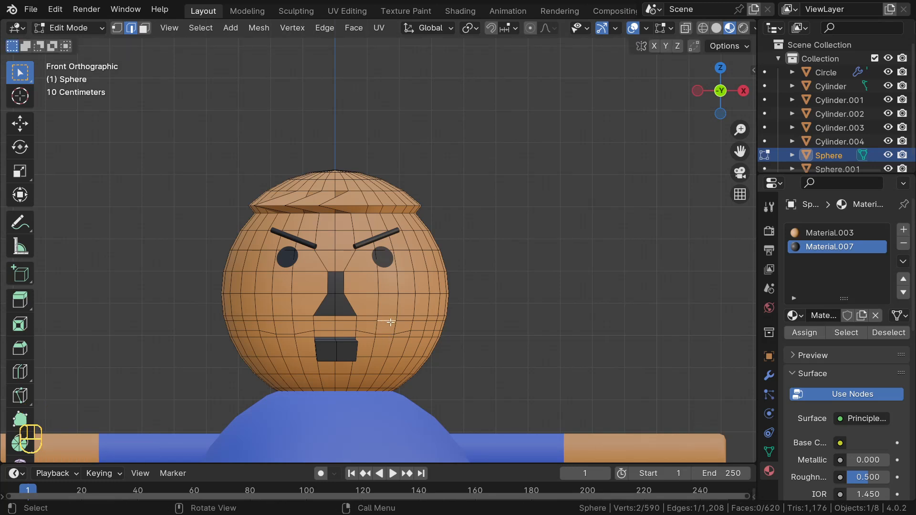
key(g)
key(g)
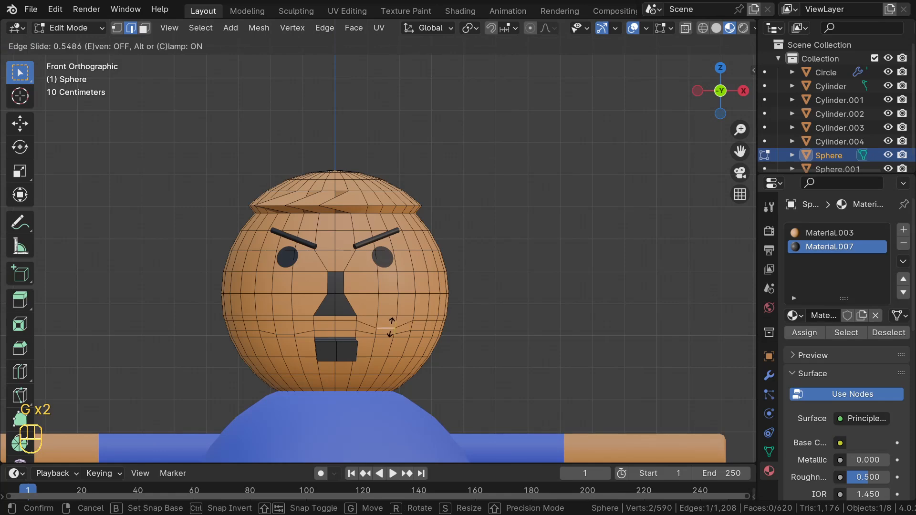
click(392, 326)
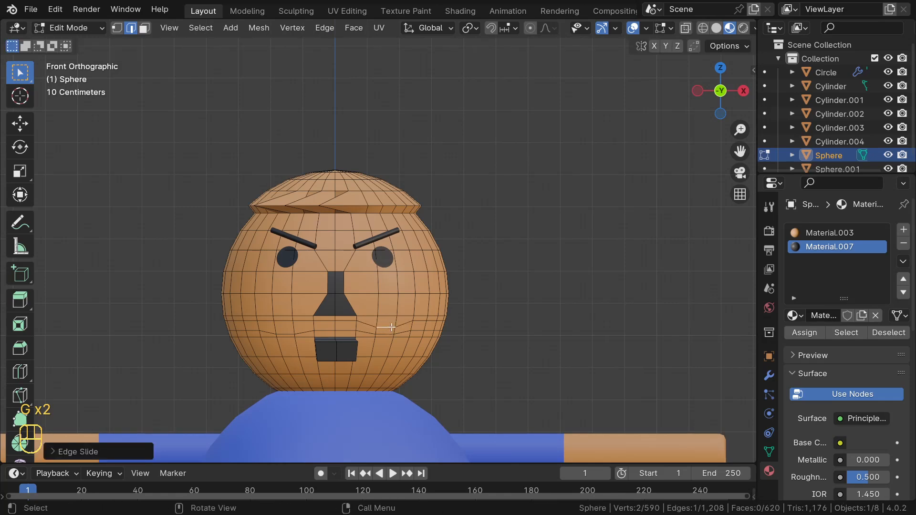
double_click(282, 320)
click(282, 321)
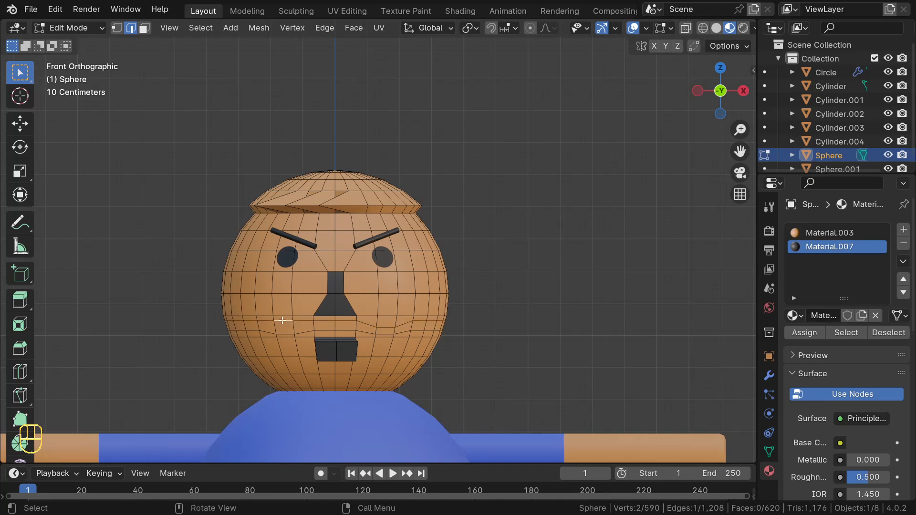
key(g)
key(g)
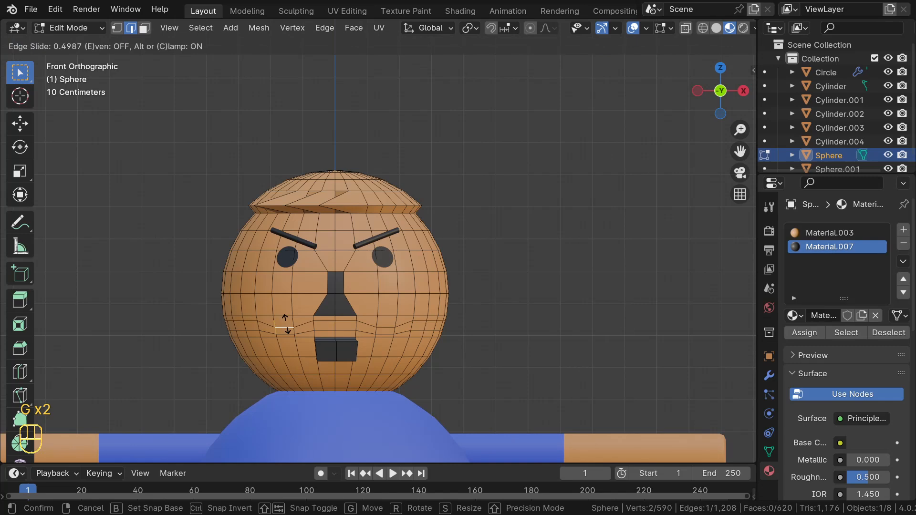
click(285, 325)
Select the six faces of the curved strip between nose and mouth and assign Material.007 to form the moustache
key(3)
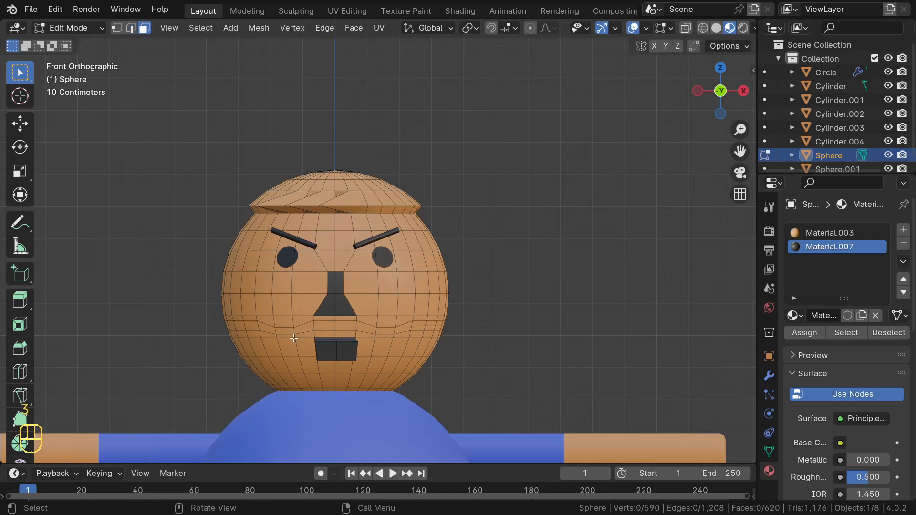
click(282, 332)
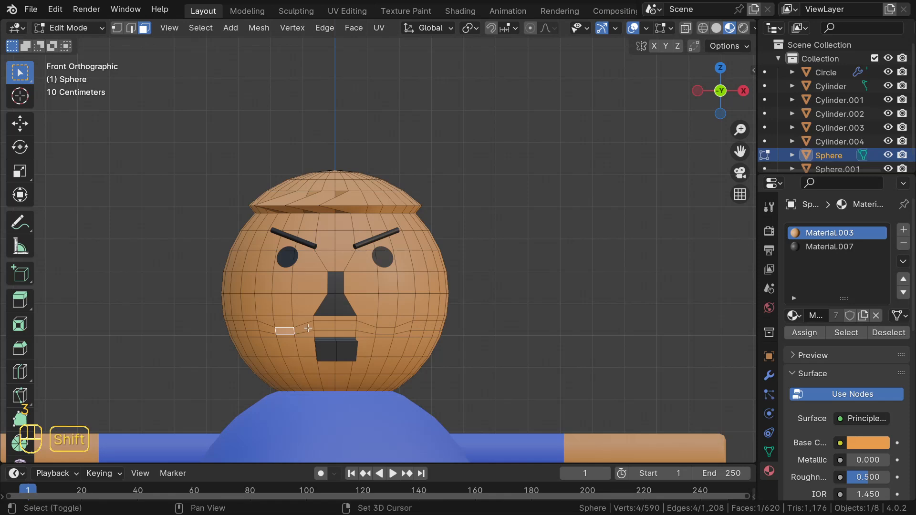
shift+click(305, 329)
shift+click(325, 328)
shift+click(345, 327)
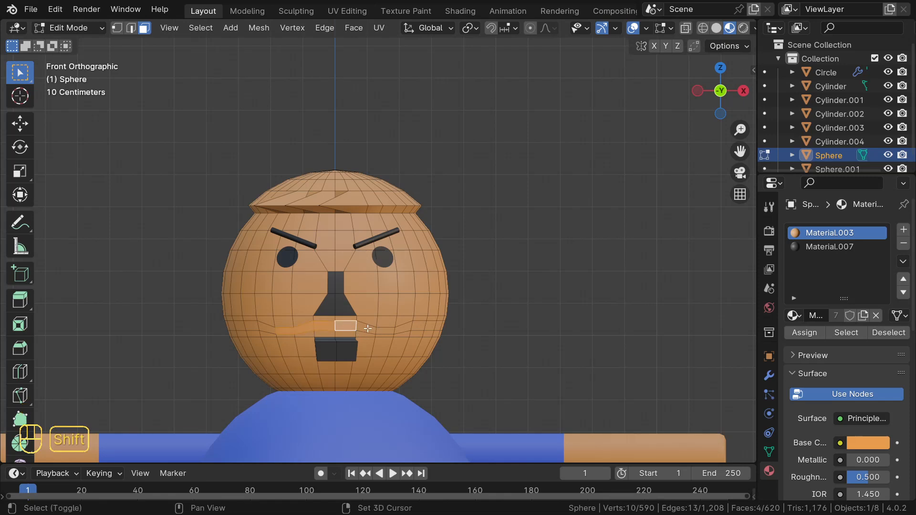
shift+click(366, 329)
shift+click(385, 331)
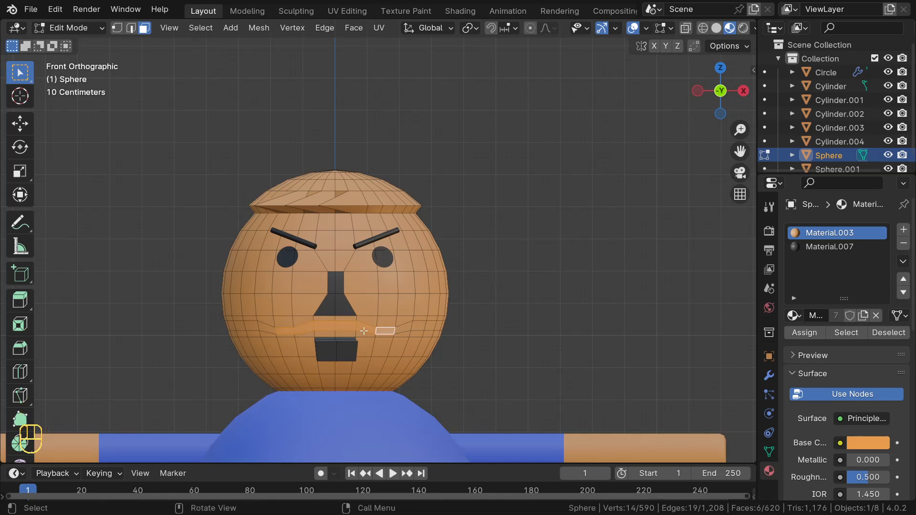
click(822, 246)
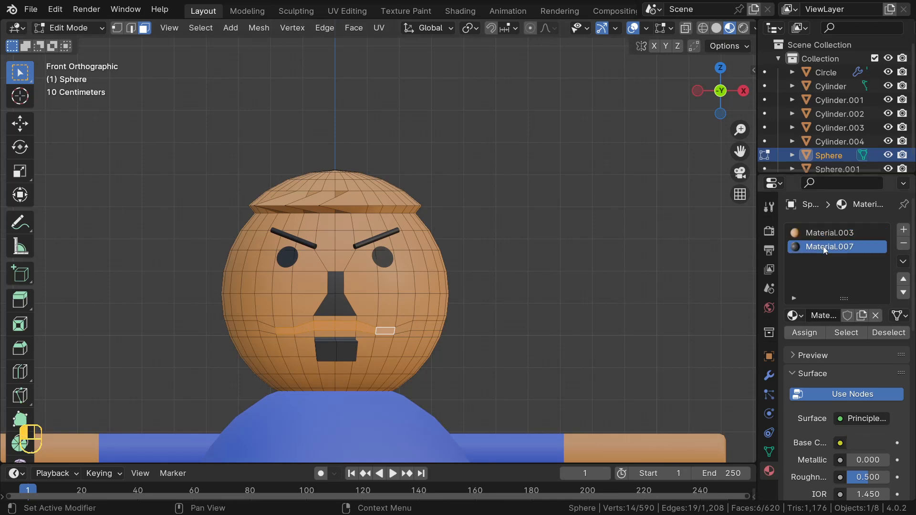
click(803, 333)
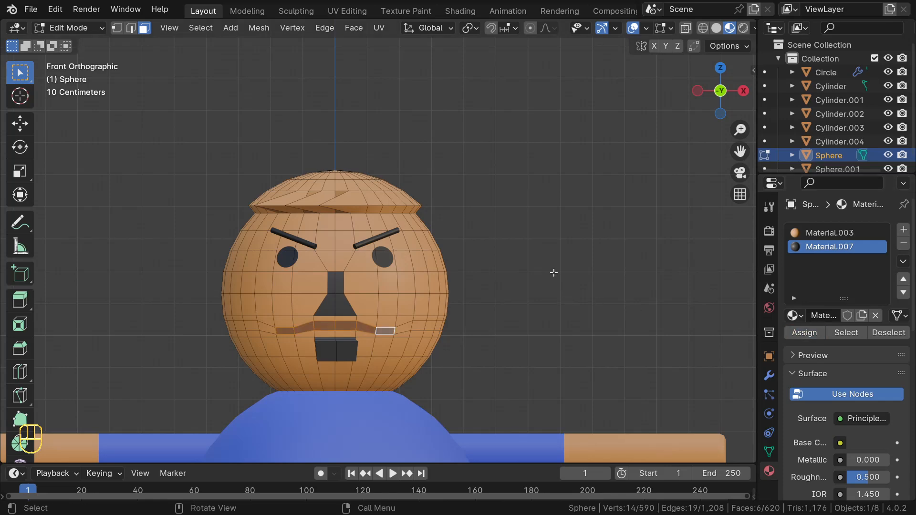
Select all hair faces on top of the head with X-ray on, and assign them a new material with a pink base color
middle_drag(554, 272, 548, 313)
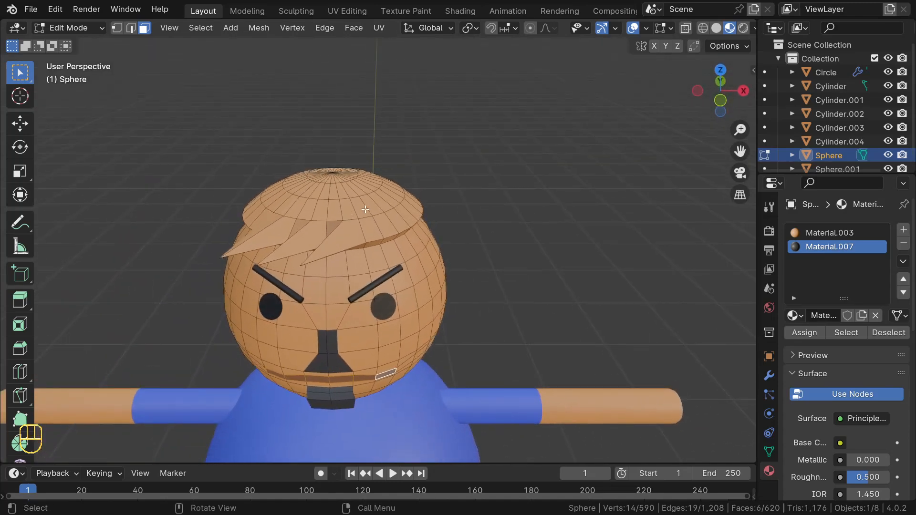
key(KP_1)
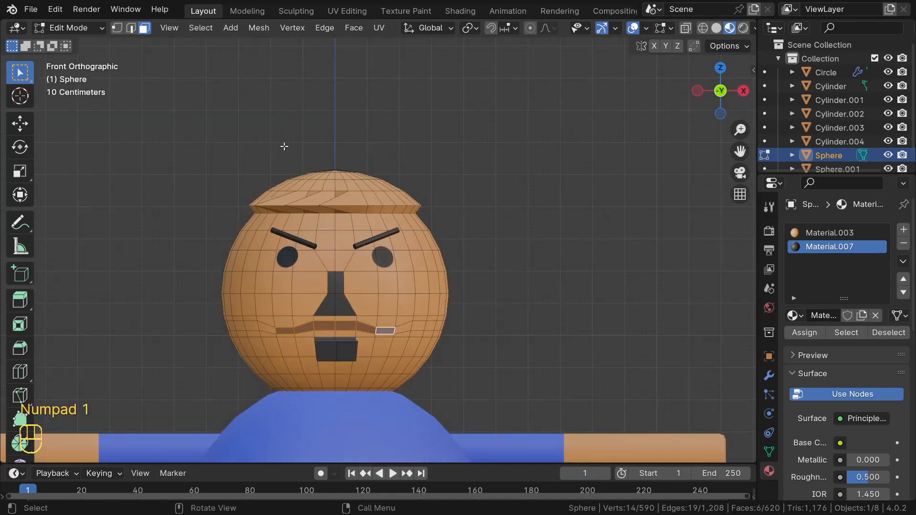
key(alt+z)
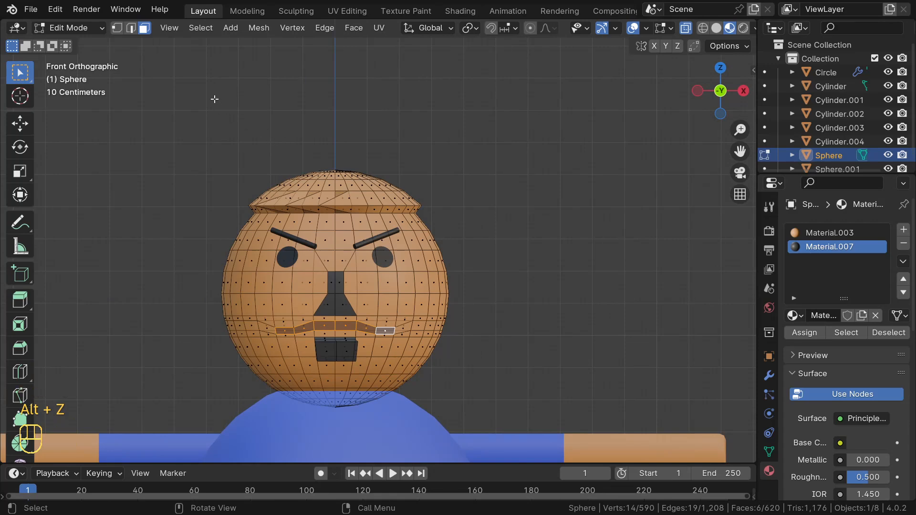
drag(211, 96, 508, 211)
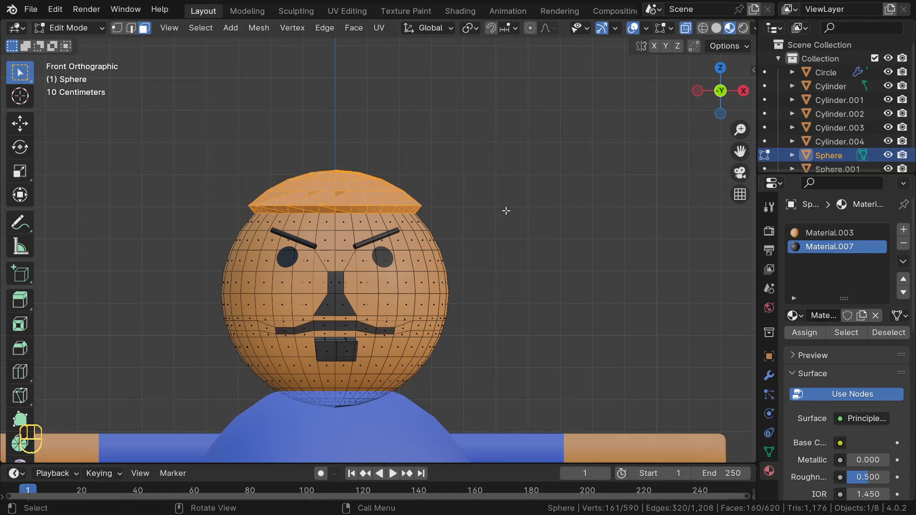
mouse_move(505, 209)
middle_down()
mouse_move(493, 207)
mouse_move(486, 239)
mouse_move(529, 245)
mouse_move(532, 205)
mouse_move(506, 213)
middle_up()
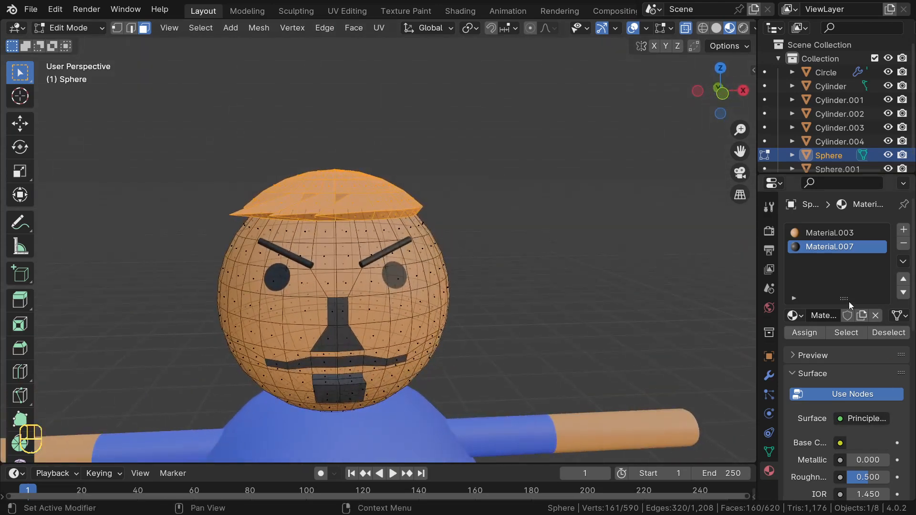
click(904, 230)
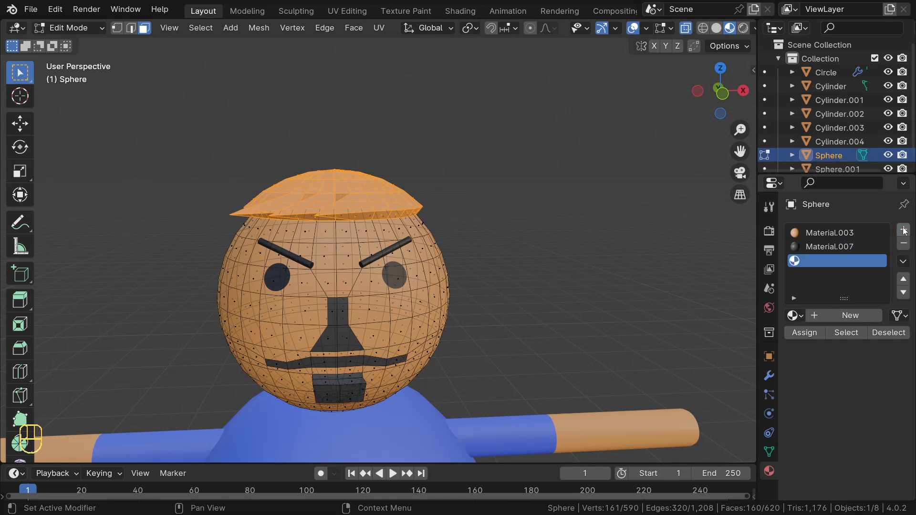
click(831, 316)
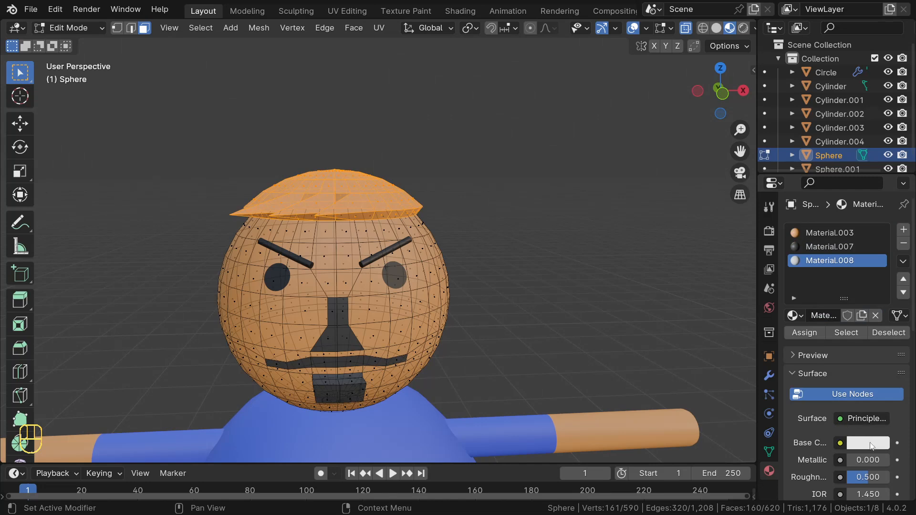
click(869, 443)
drag(805, 283, 831, 334)
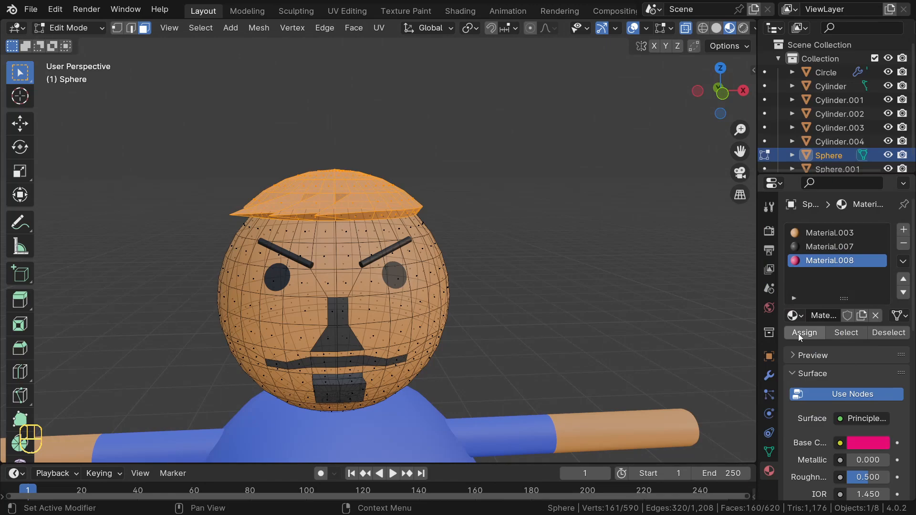
click(798, 334)
Return to Object Mode, check the whole character at an angle and from the front, and leave all objects deselected
middle_drag(491, 212, 461, 235)
scroll(501, 203, down, 2)
key(Tab)
scroll(461, 234, down, 4)
middle_drag(262, 254, 226, 258)
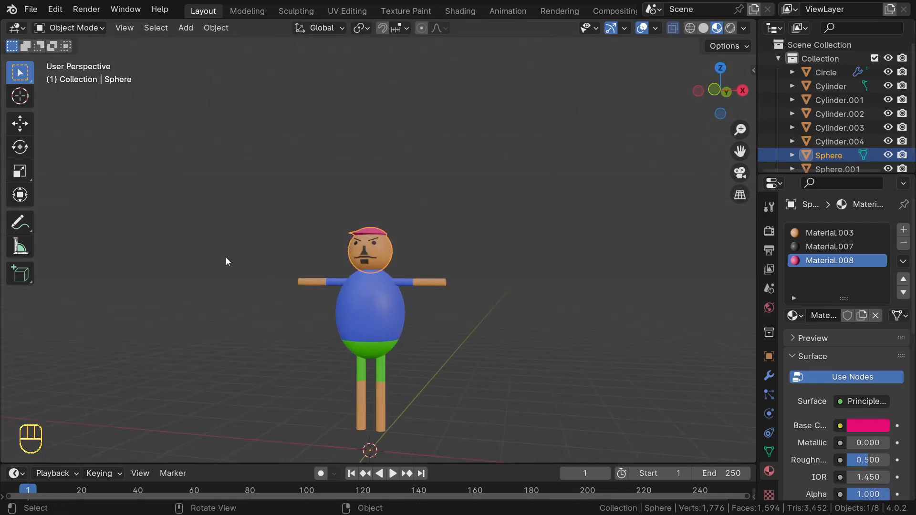
key(KP_1)
middle_drag(277, 221, 415, 339)
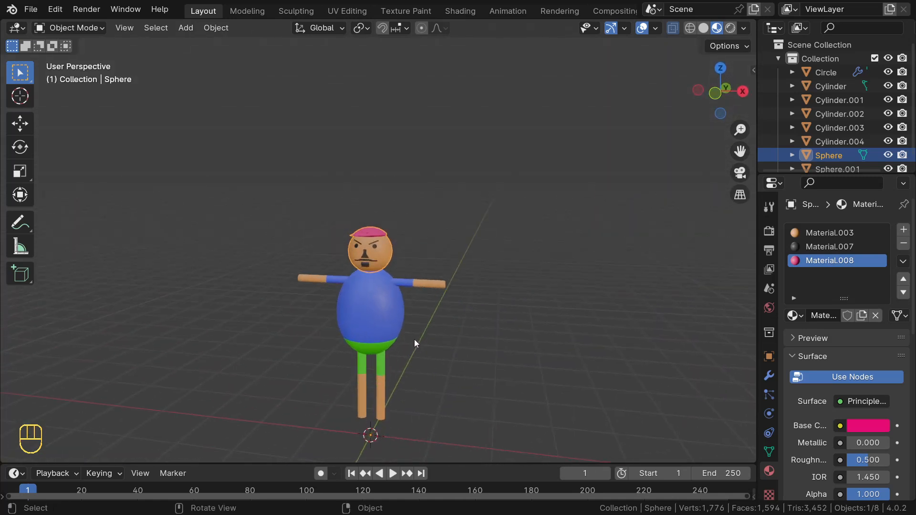
key(KP_1)
drag(266, 211, 515, 474)
click(463, 350)
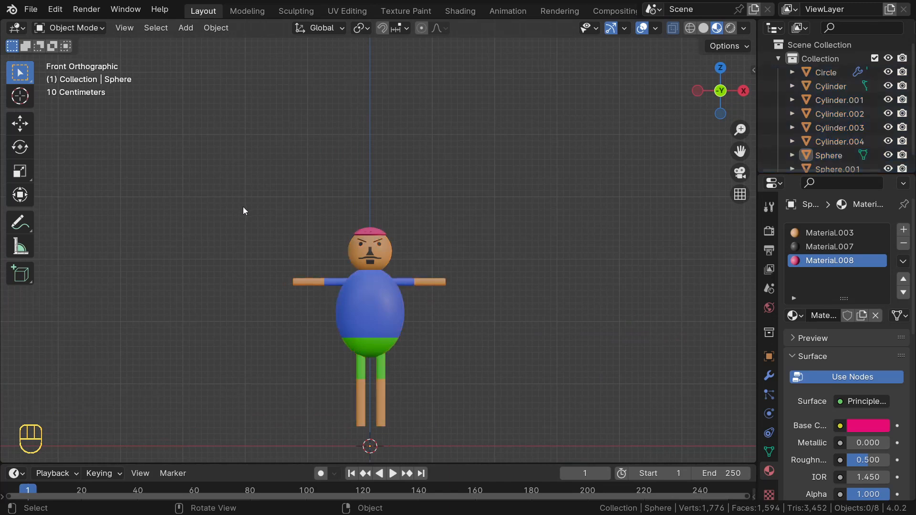
drag(239, 196, 482, 429)
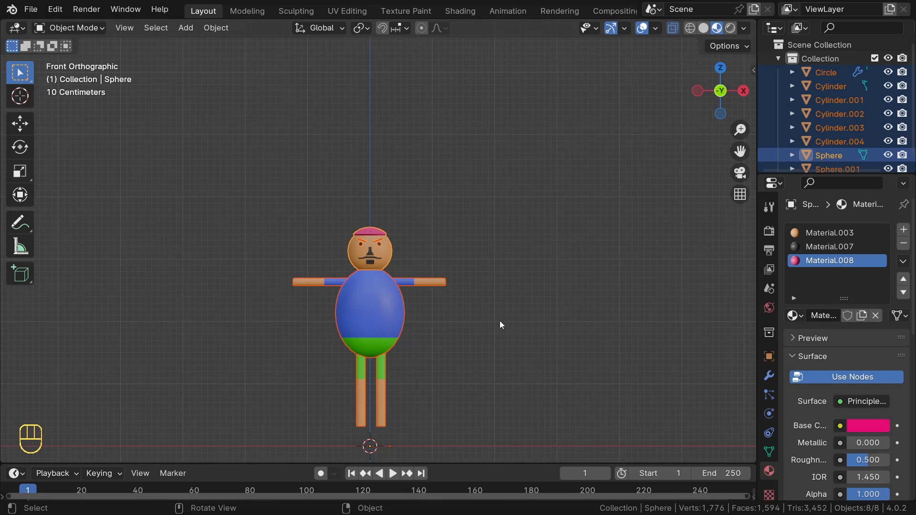
click(500, 316)
scroll(500, 314, up, 4)
scroll(337, 265, down, 4)
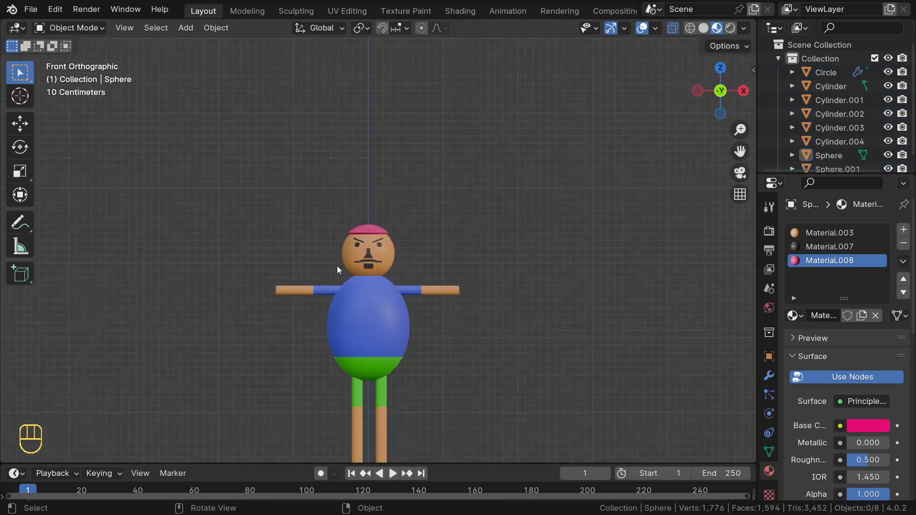
scroll(325, 263, up, 1)
scroll(325, 262, down, 2)
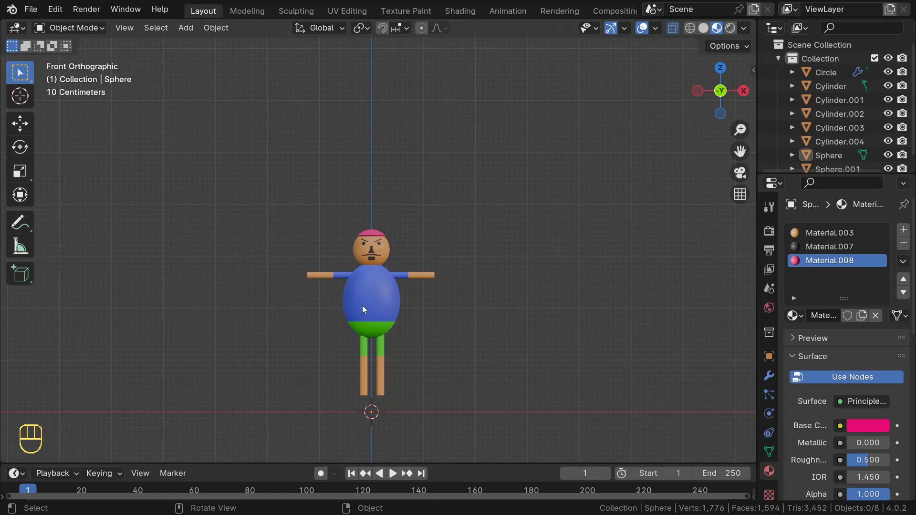
Add an armature and move it up along the Z axis so its bone starts in the character's green pelvis area
key(shift+a)
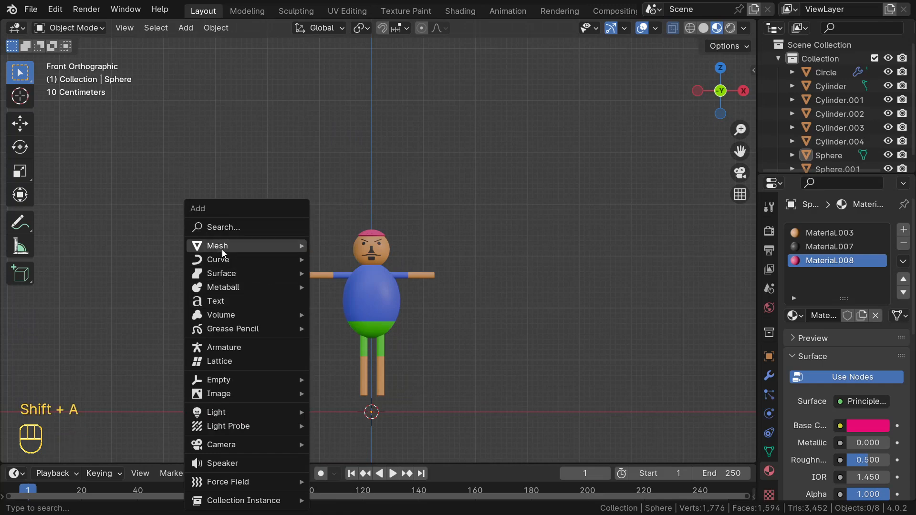
click(251, 347)
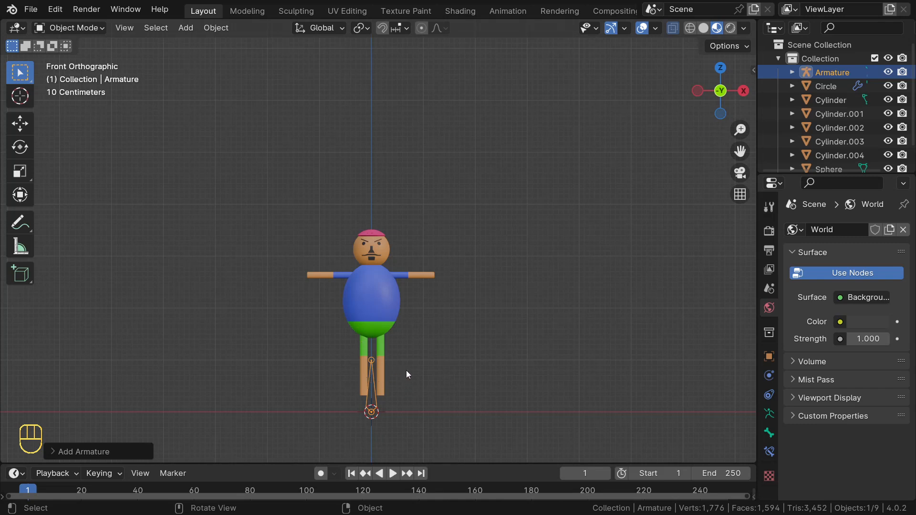
key(alt+z)
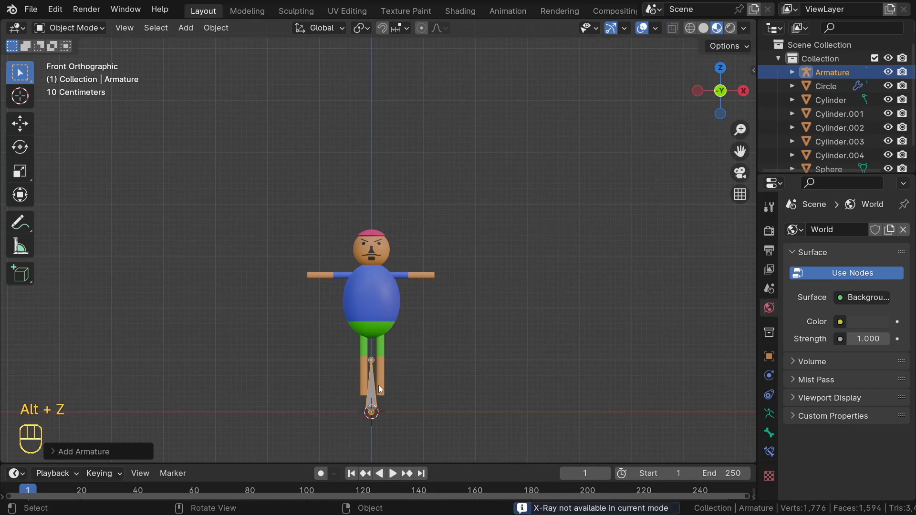
key(g)
key(z)
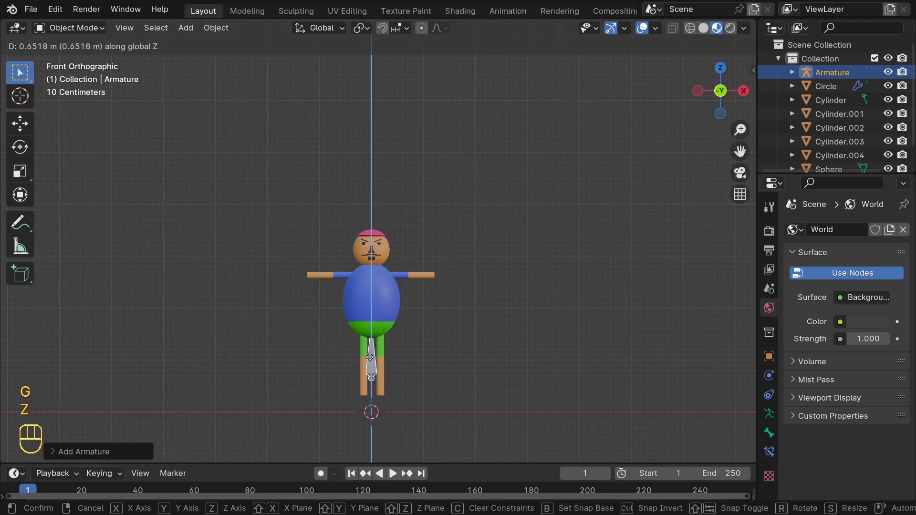
click(368, 317)
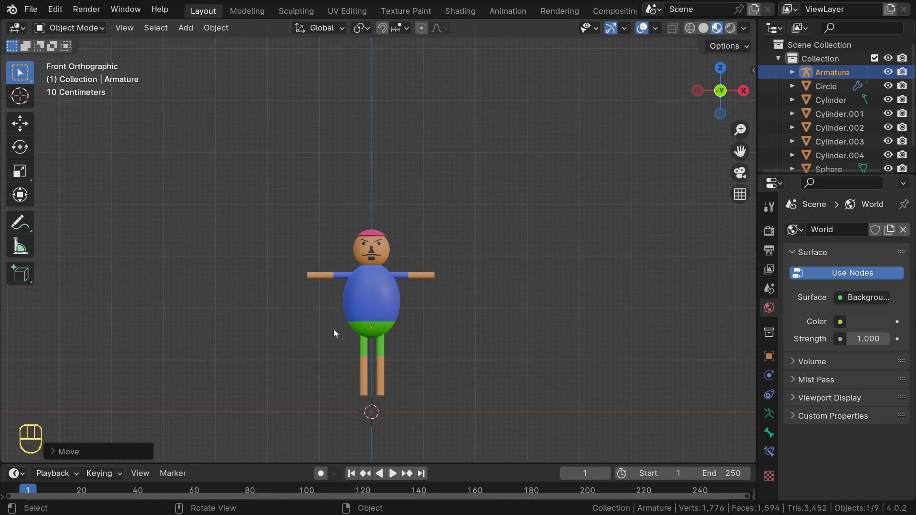
Set the armature's viewport display to In Front so its bone shows through the body
click(769, 415)
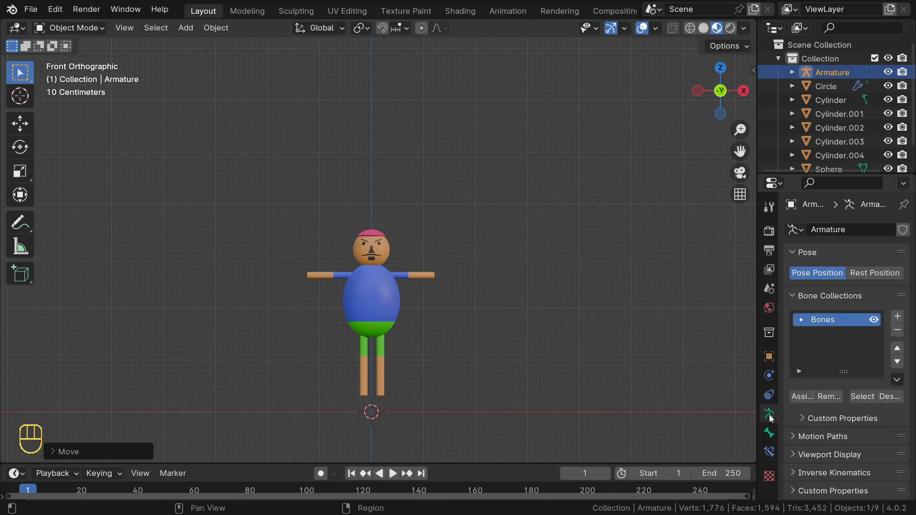
click(825, 454)
scroll(826, 448, down, 5)
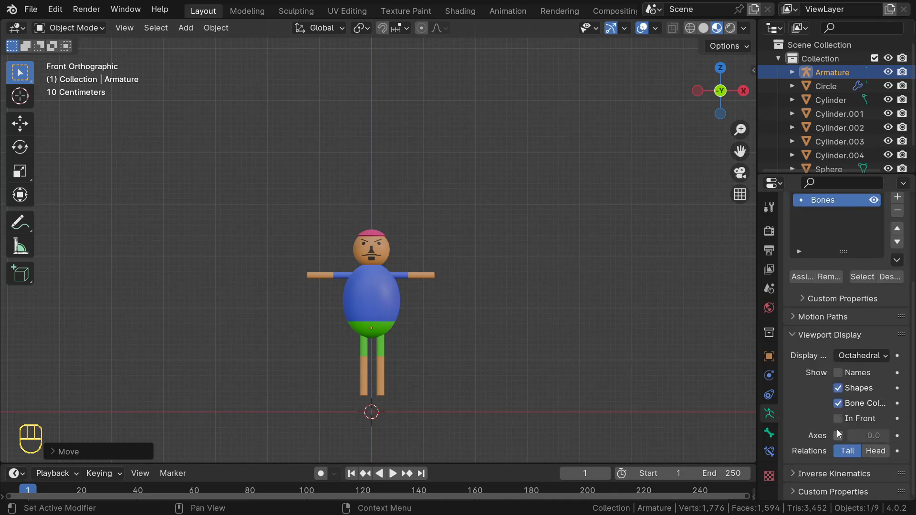
click(838, 419)
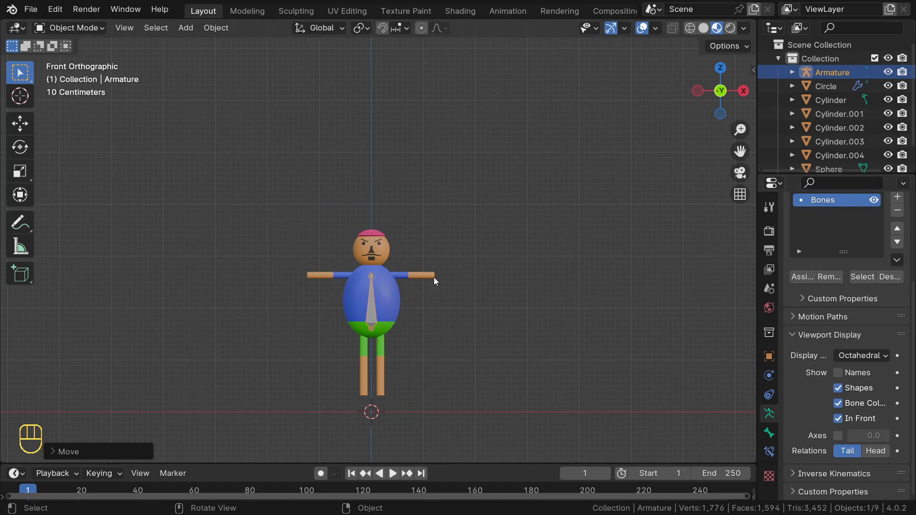
In Edit Mode, shorten the bone by moving its upper joint down along Z to the lower belly
key(Tab)
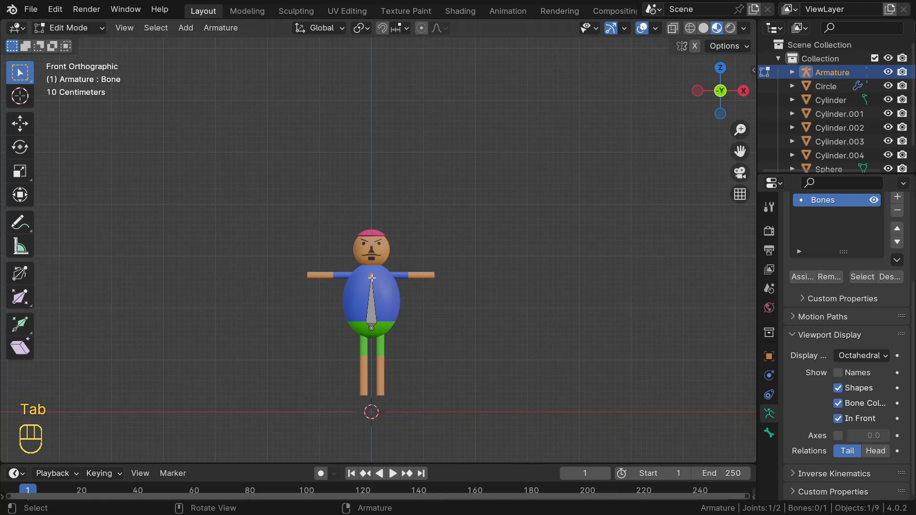
key(g)
key(z)
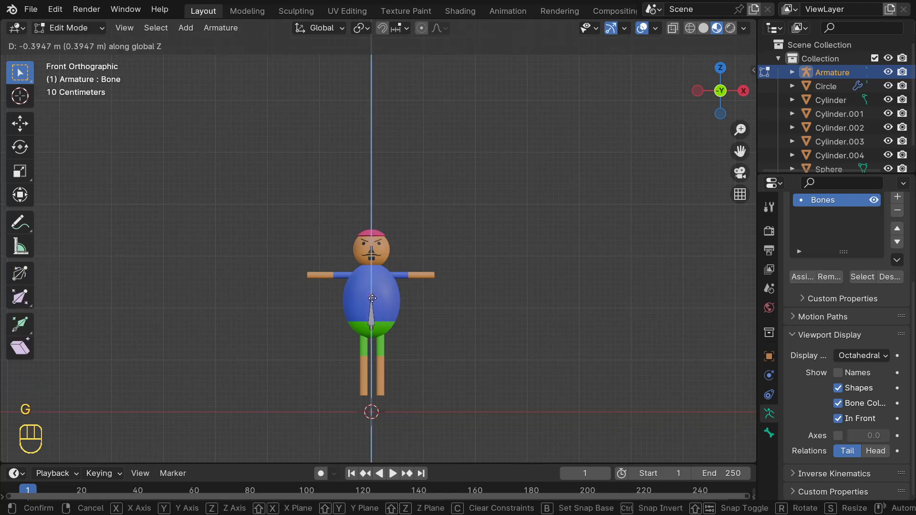
click(371, 306)
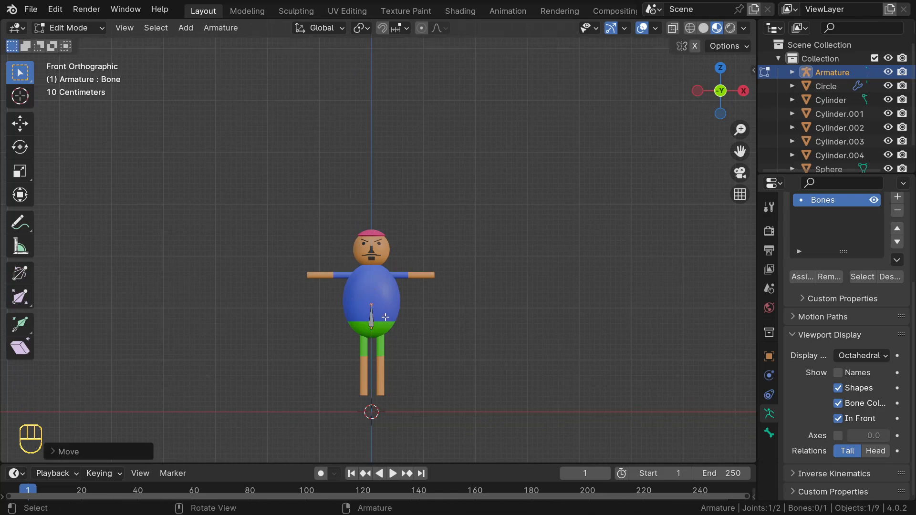
Extrude two more spine bones straight up along Z from the first bone's tip, ending in the upper chest just below the neck
key(KP_Decimal)
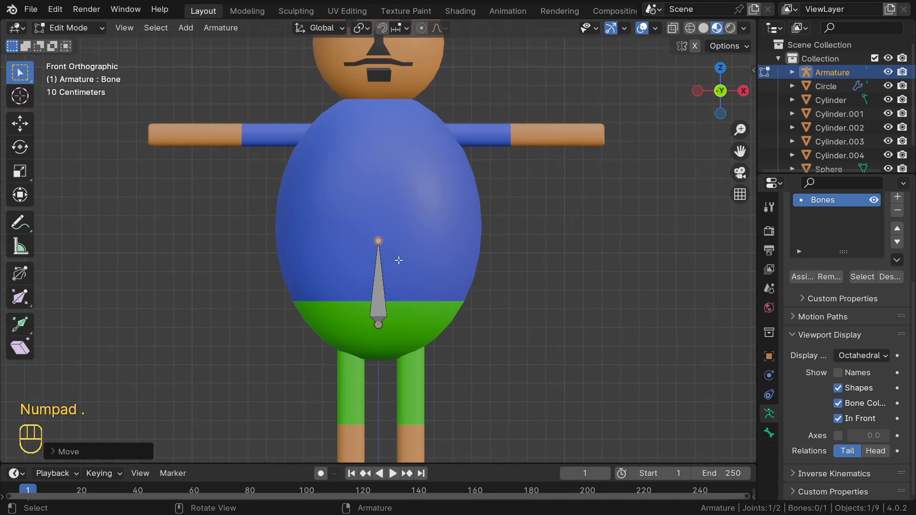
key(e)
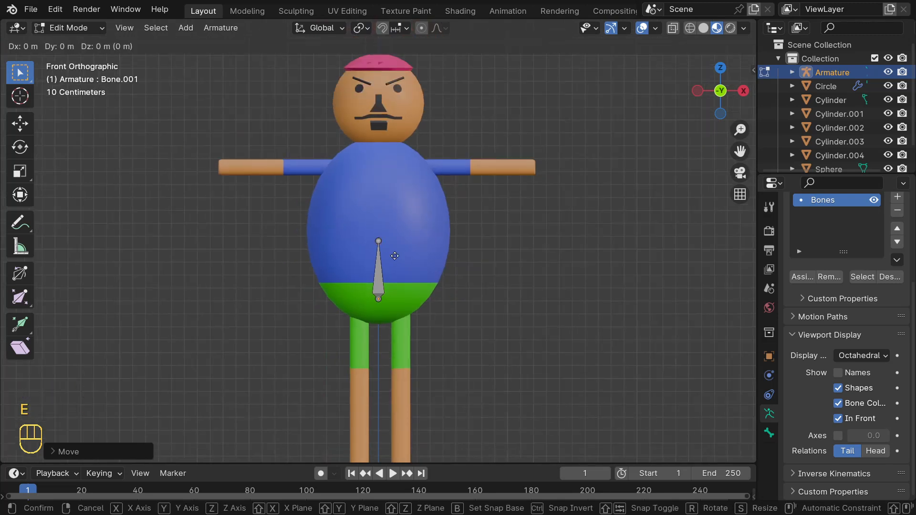
key(z)
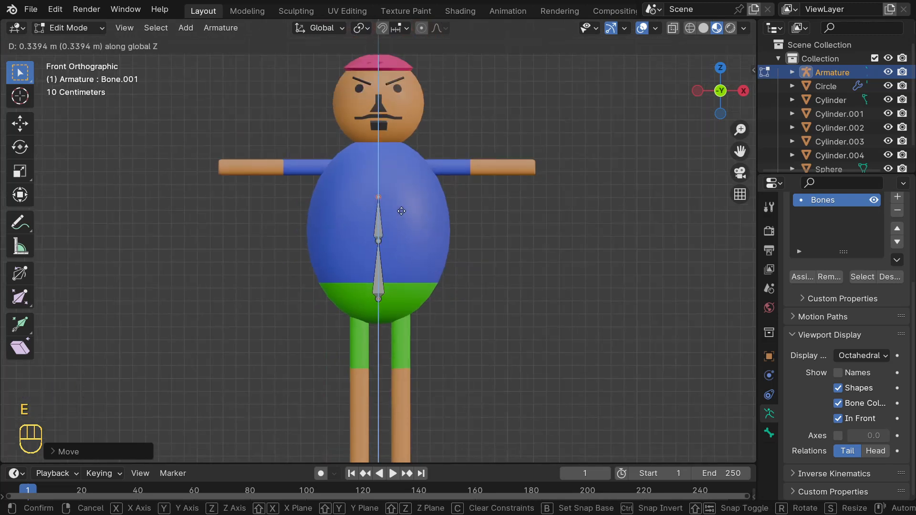
click(401, 205)
key(e)
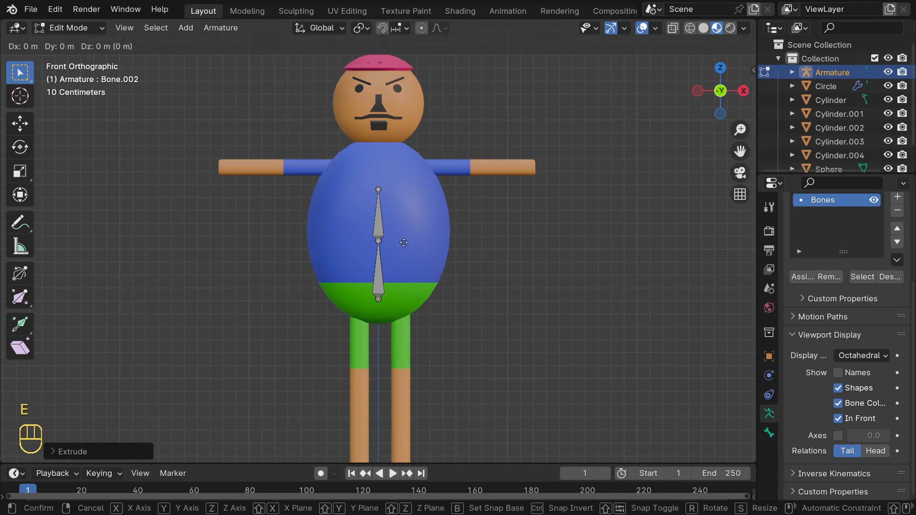
key(z)
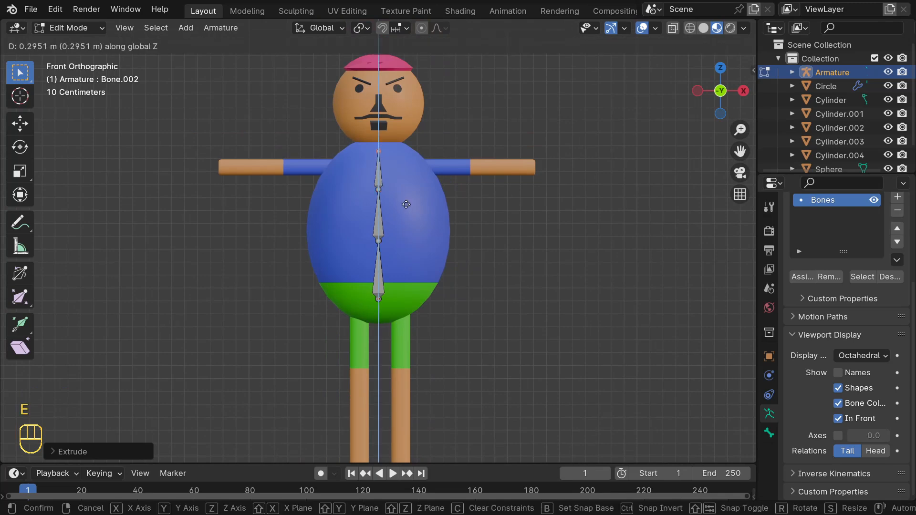
click(402, 181)
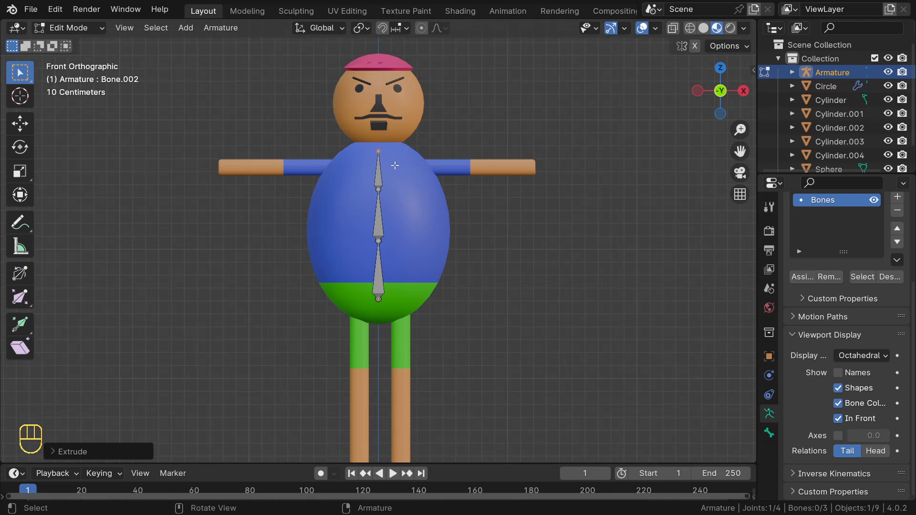
Extrude a short neck bone about 0.08 m up along Z, plus a head bone reaching the top of the head
key(e)
key(z)
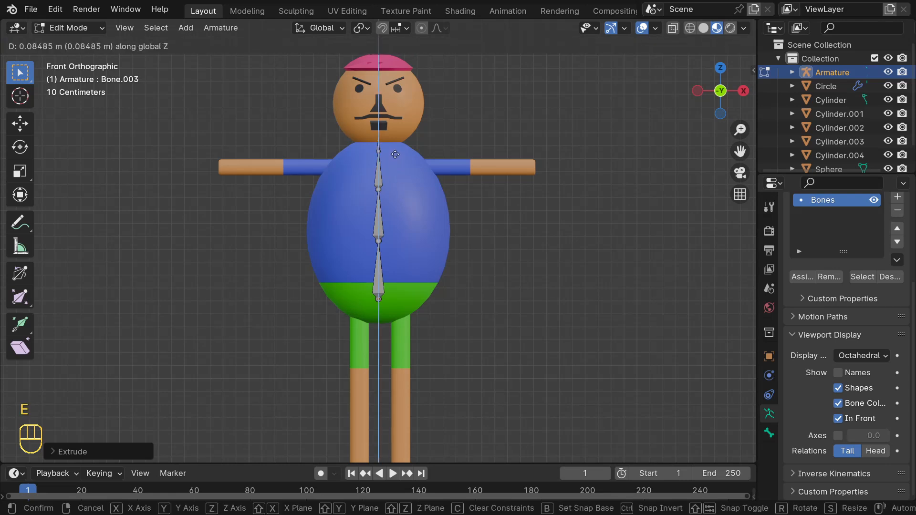
click(395, 155)
key(e)
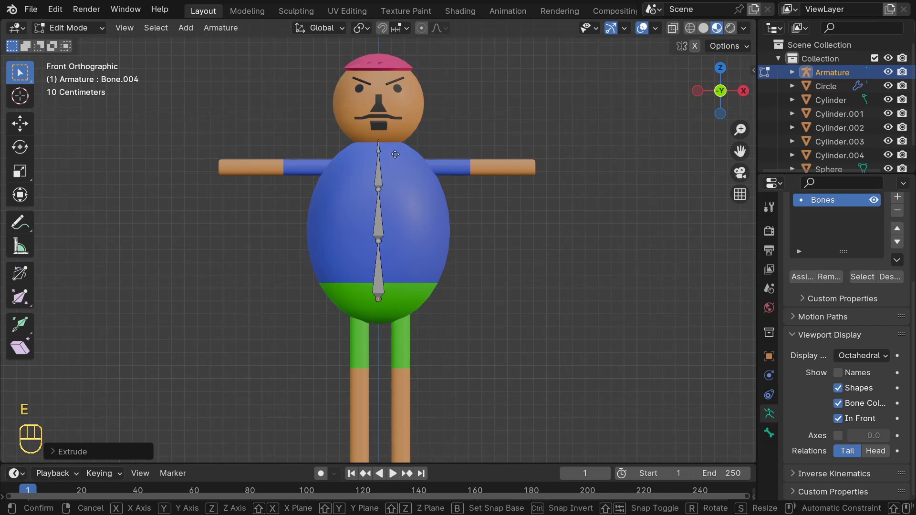
click(398, 73)
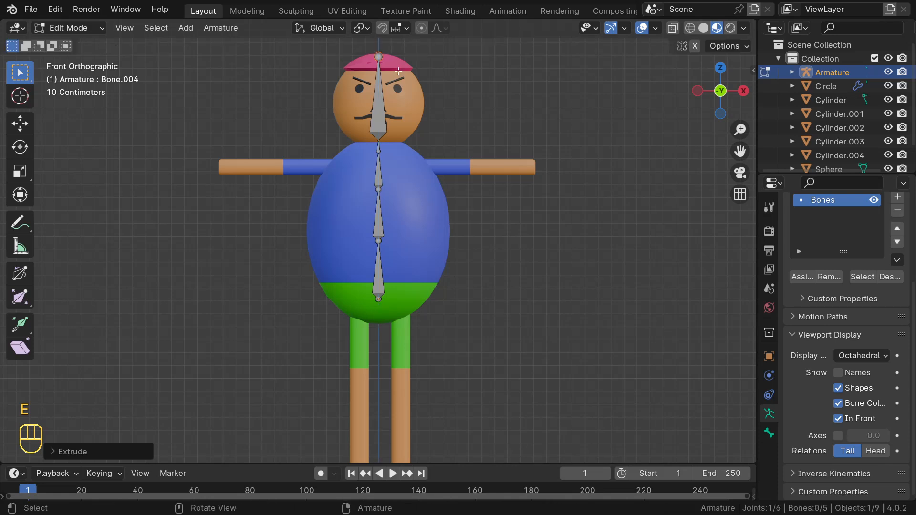
Enable X-axis mirroring and extrude a mirrored pair of shoulder bones from the upper chest joint to the inner ends of the arms
click(379, 153)
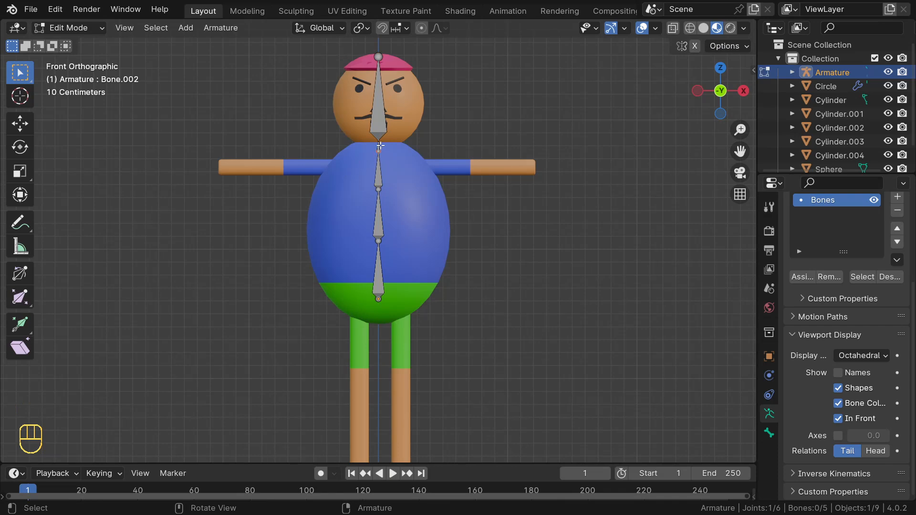
key(KP_Decimal)
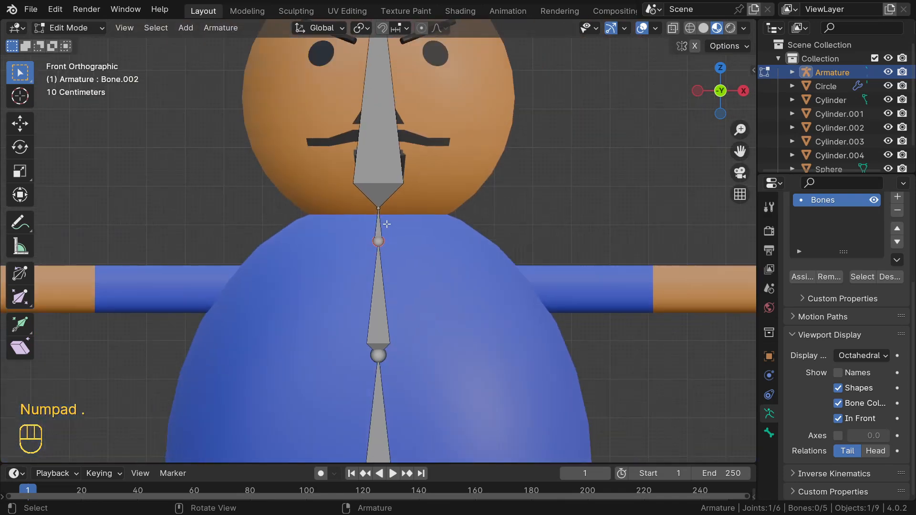
scroll(385, 229, down, 4)
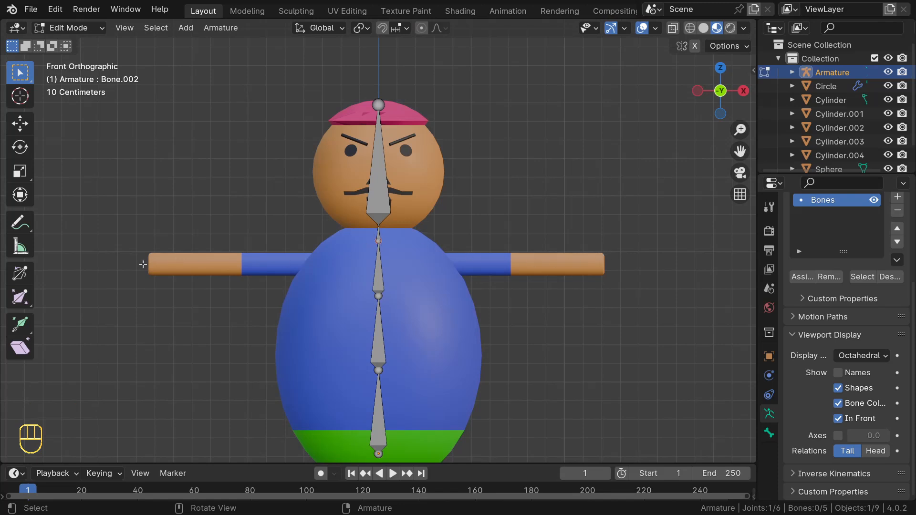
click(694, 46)
key(shift+e)
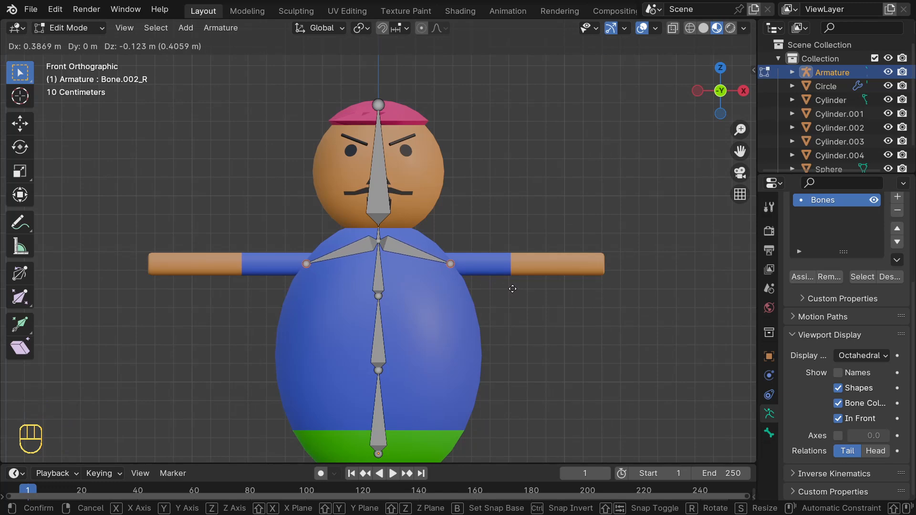
click(510, 287)
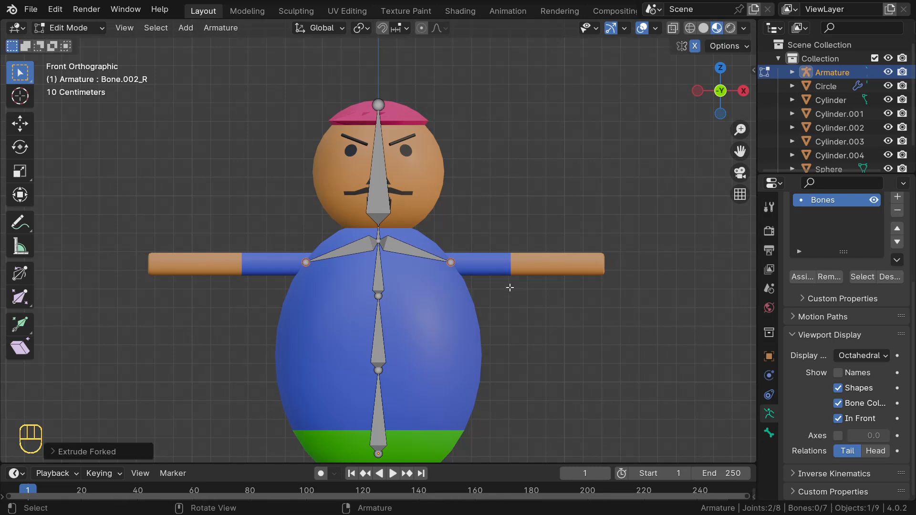
Extrude mirrored upper-arm bones about 0.4 m long to the elbows, and forearm bones on to the ends of the arms
key(shift+e)
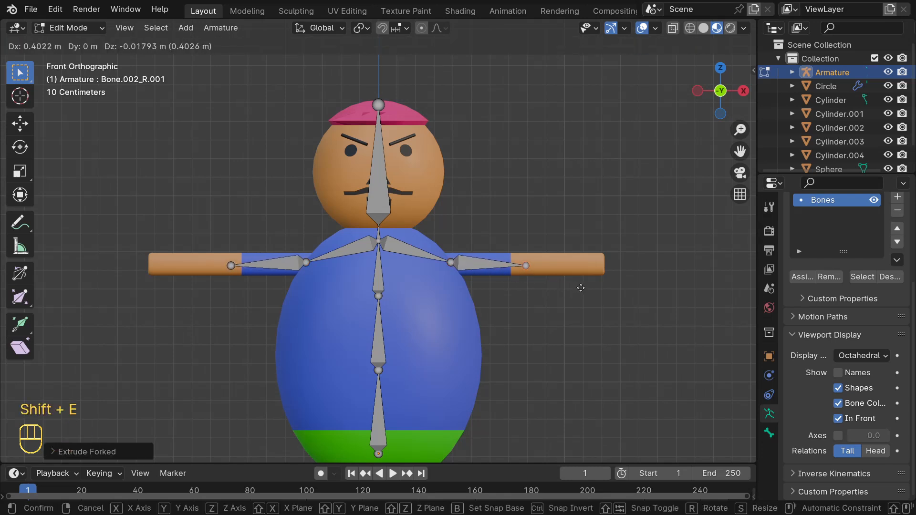
click(582, 286)
key(shift+e)
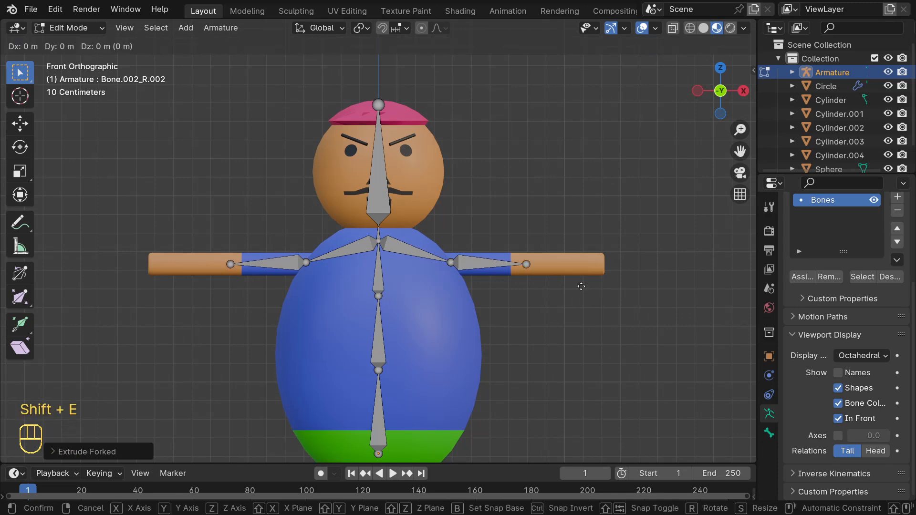
click(657, 288)
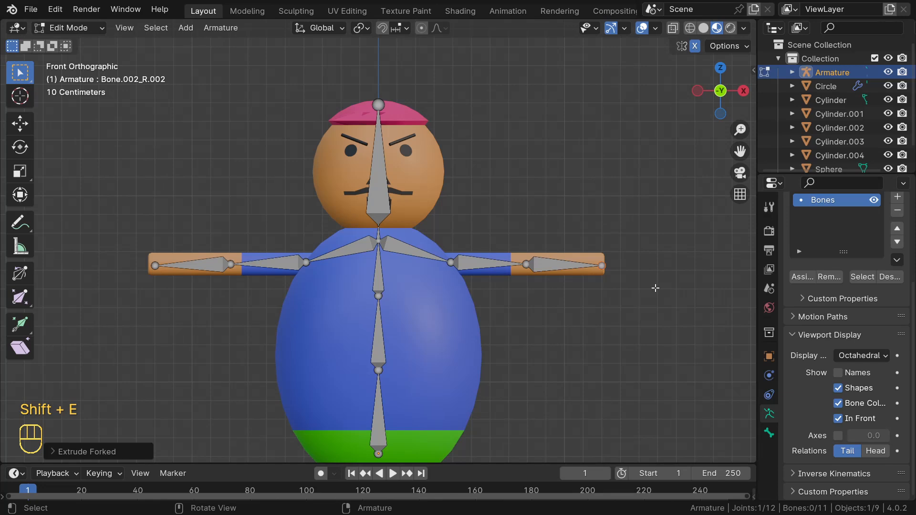
Extrude a mirrored pair of hip bones from the base joint of the lowest spine bone to the tops of the legs
scroll(432, 281, down, 5)
click(380, 327)
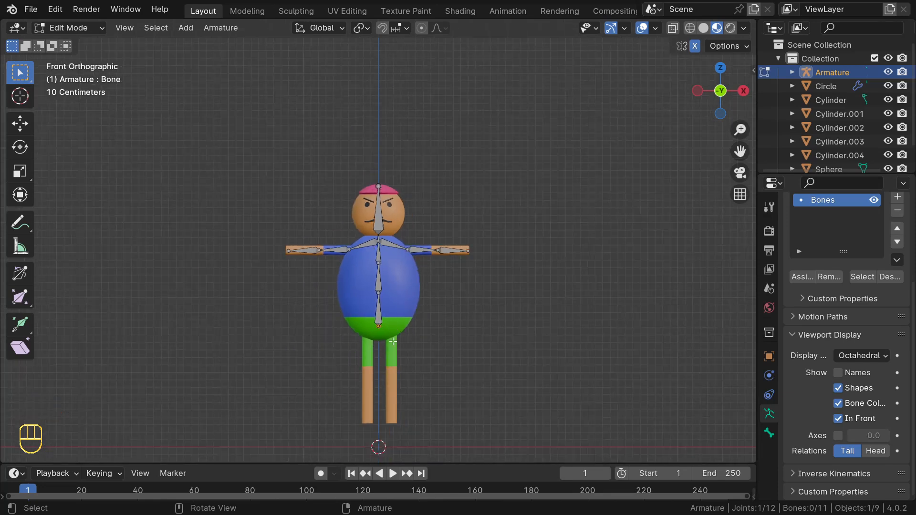
key(KP_Decimal)
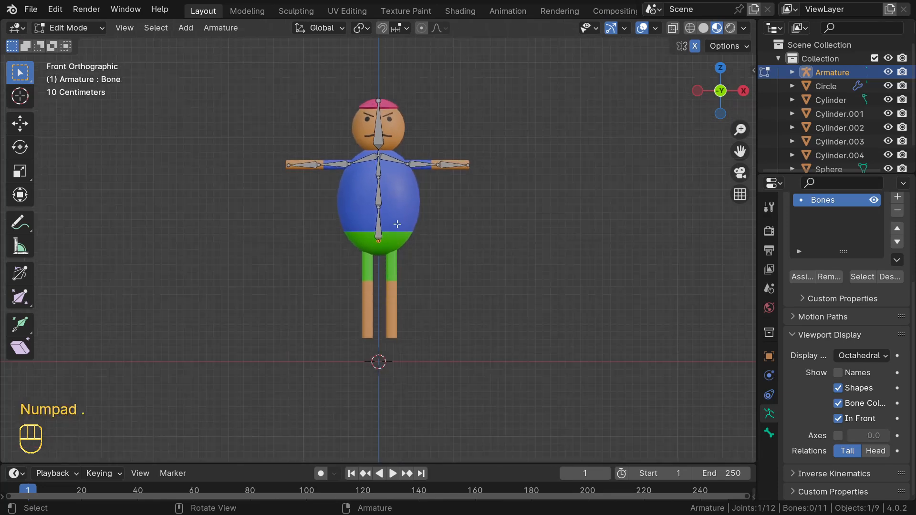
scroll(398, 223, down, 5)
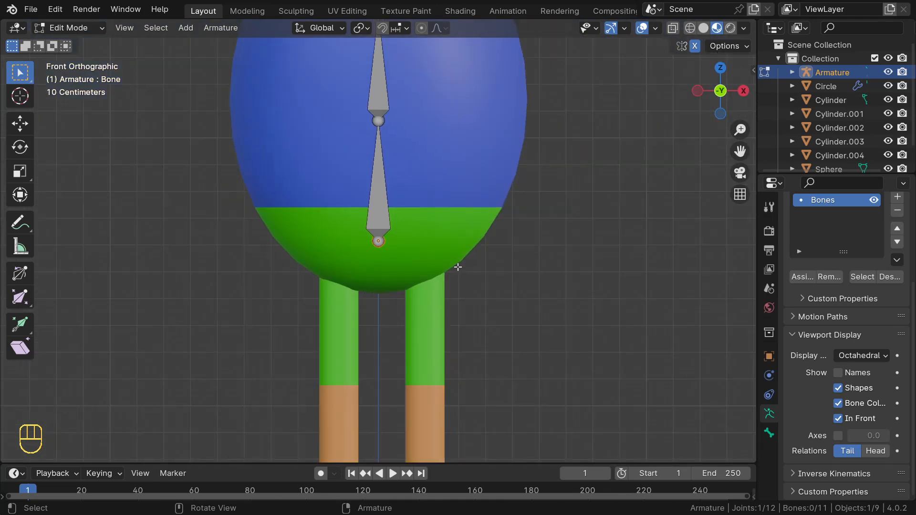
key(shift+e)
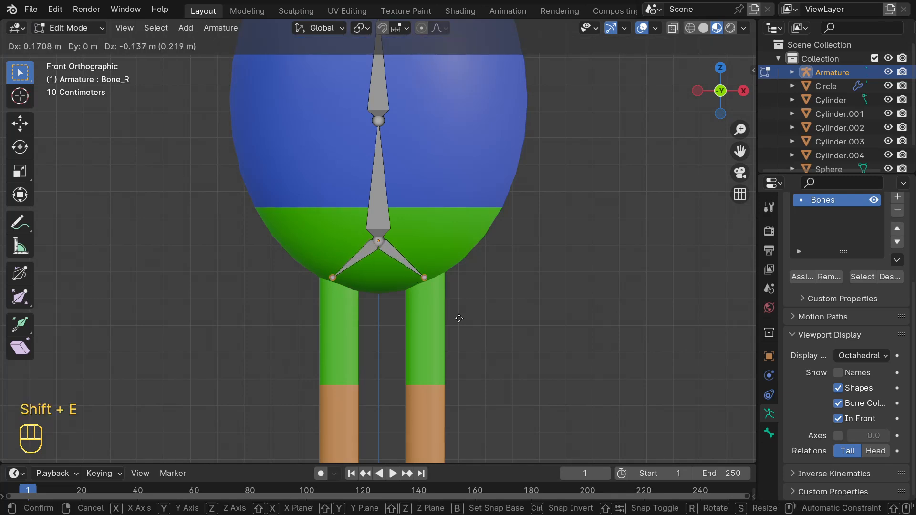
click(461, 315)
Extrude mirrored thigh bones down to the knees and shin bones straight down along Z to the leg ends, and leave Edit Mode
scroll(425, 300, down, 2)
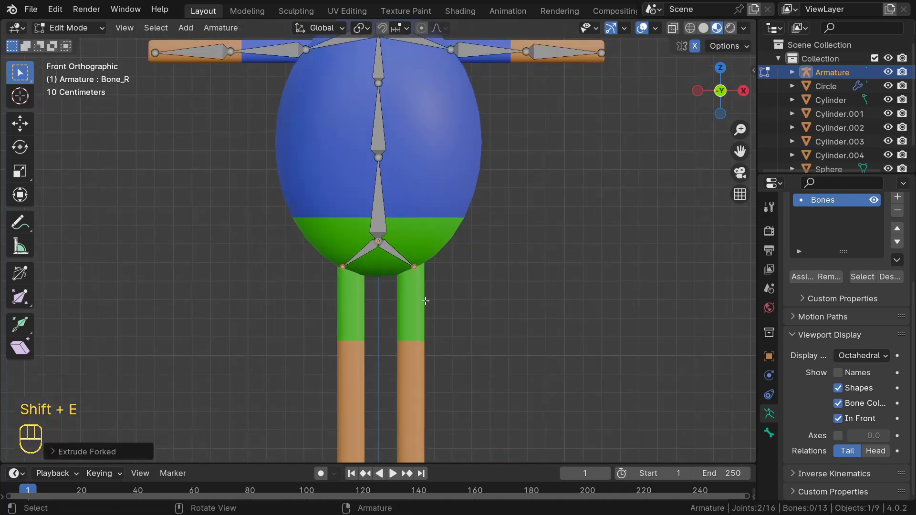
key(shift+e)
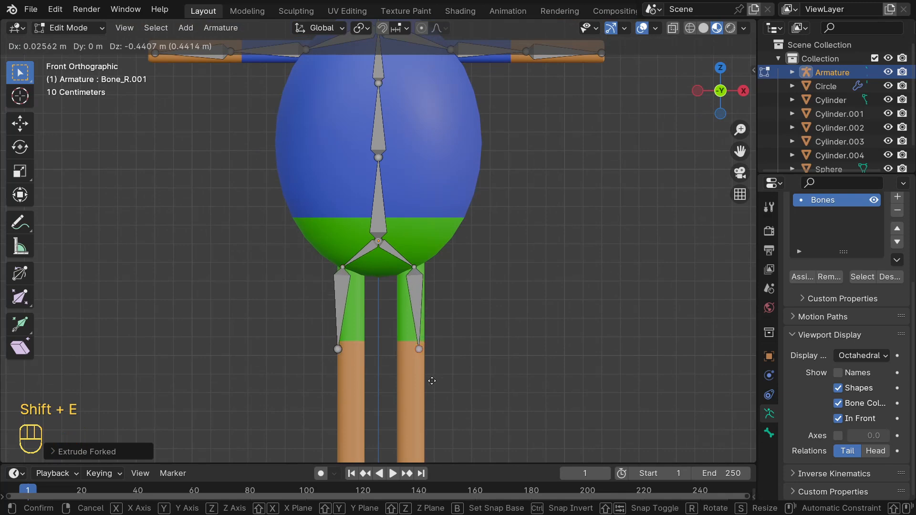
click(433, 401)
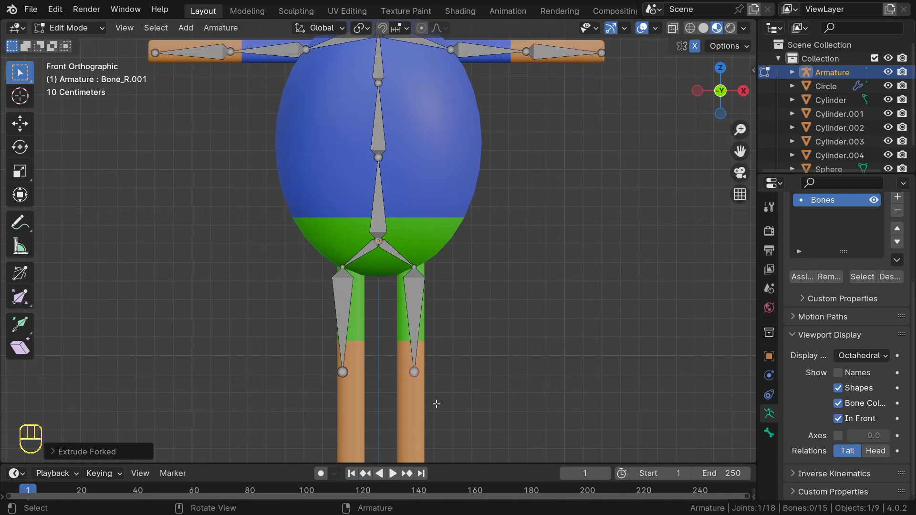
scroll(436, 393, down, 2)
scroll(435, 387, down, 1)
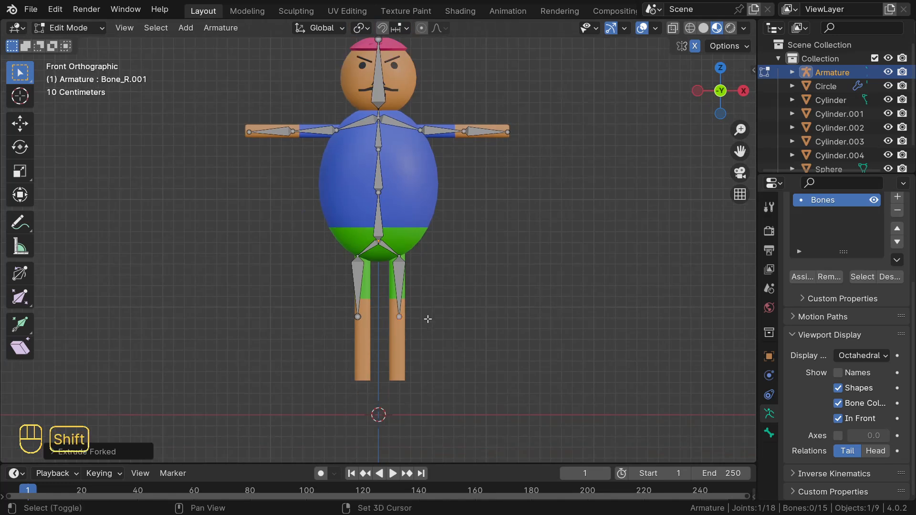
key(shift+e)
key(z)
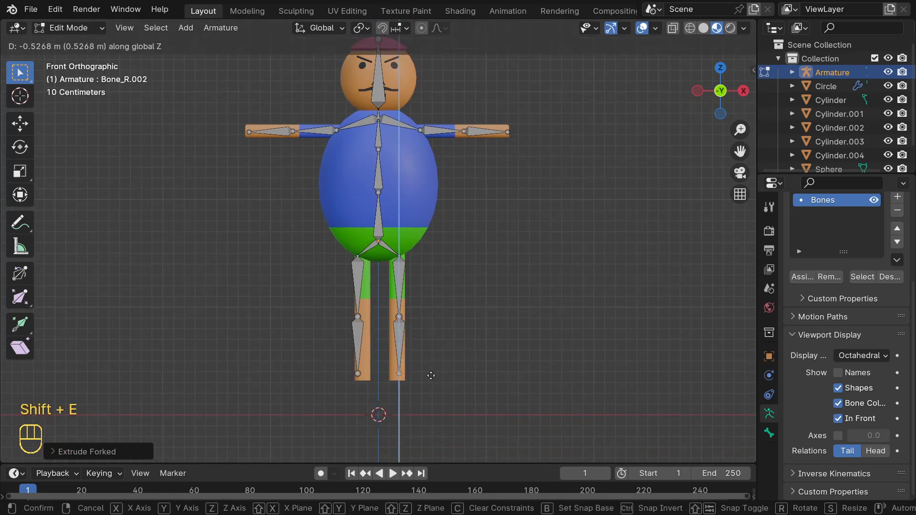
click(431, 380)
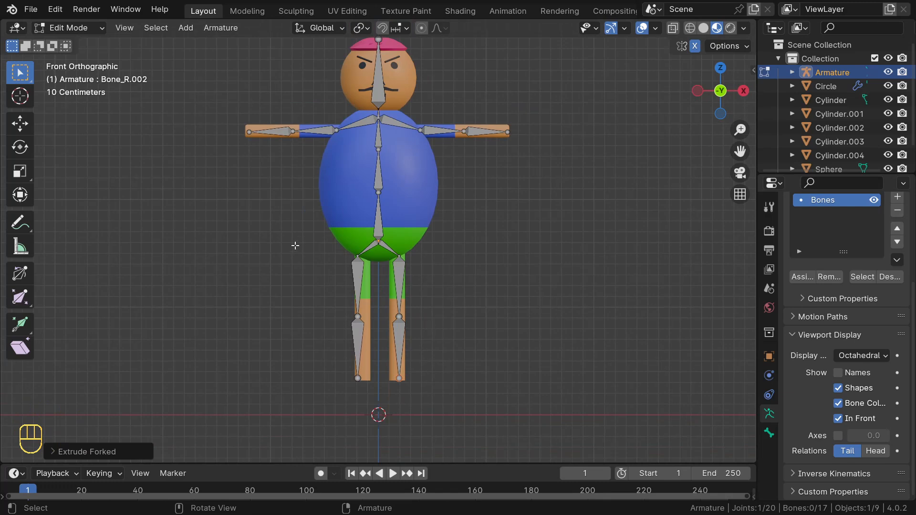
key(Tab)
Check the armature's fit inside the whole character from the front and from an angle
scroll(295, 247, down, 3)
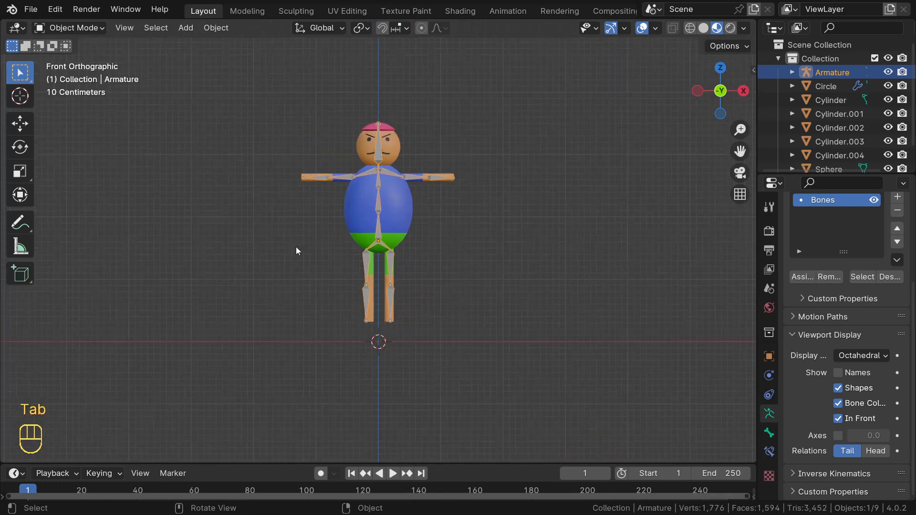
scroll(296, 248, down, 2)
click(256, 165)
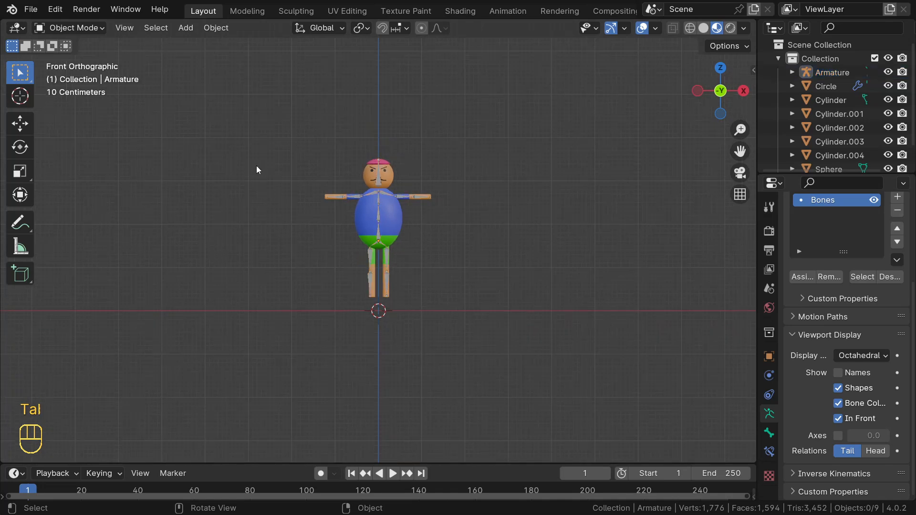
middle_drag(282, 144, 284, 175)
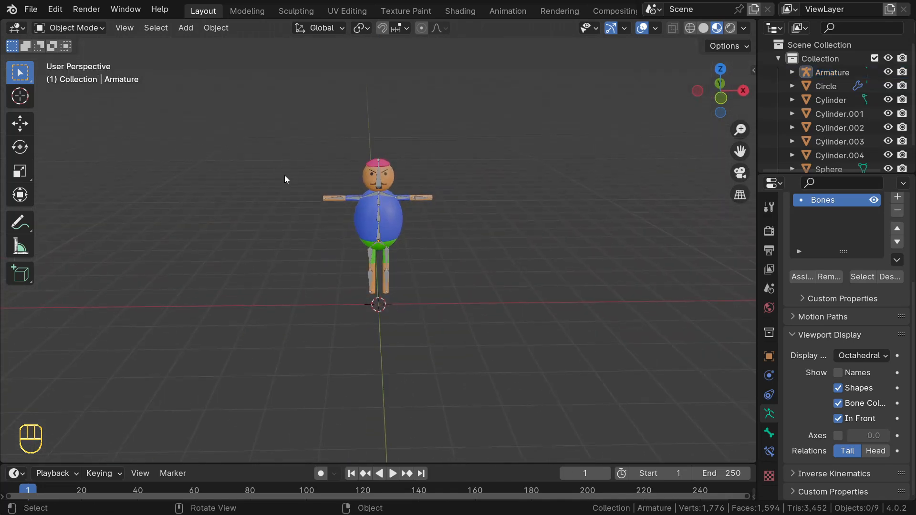
key(KP_1)
scroll(308, 145, up, 5)
scroll(308, 143, down, 3)
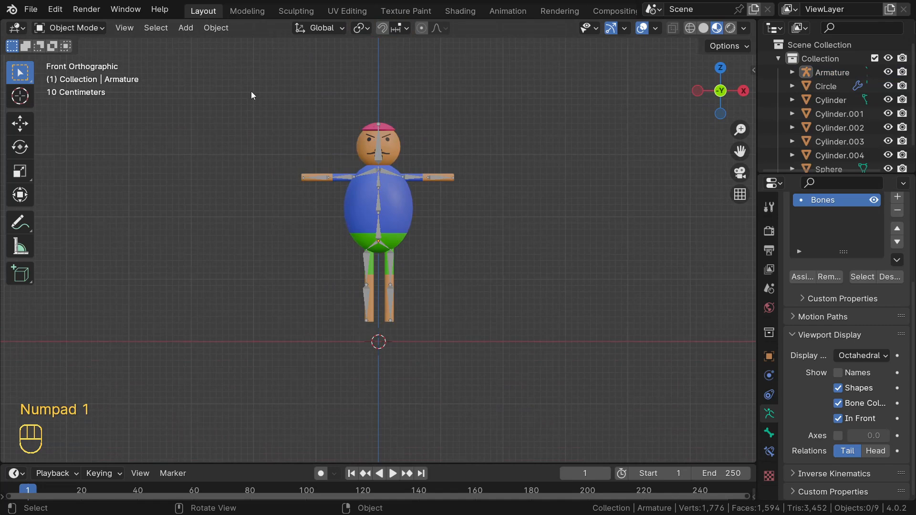
drag(251, 91, 514, 363)
click(267, 269)
scroll(319, 165, up, 5)
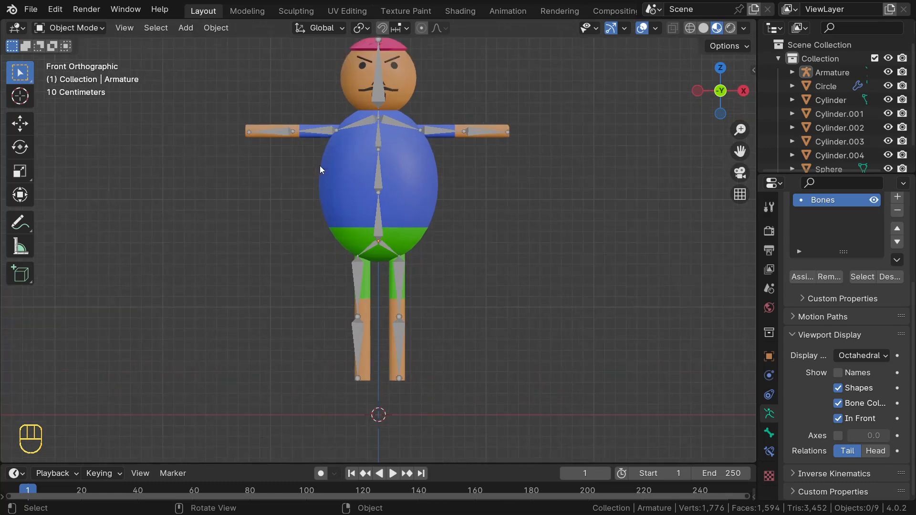
Examine the mesh topology of the leg cylinder around the knee joint in Edit Mode
click(402, 342)
key(Tab)
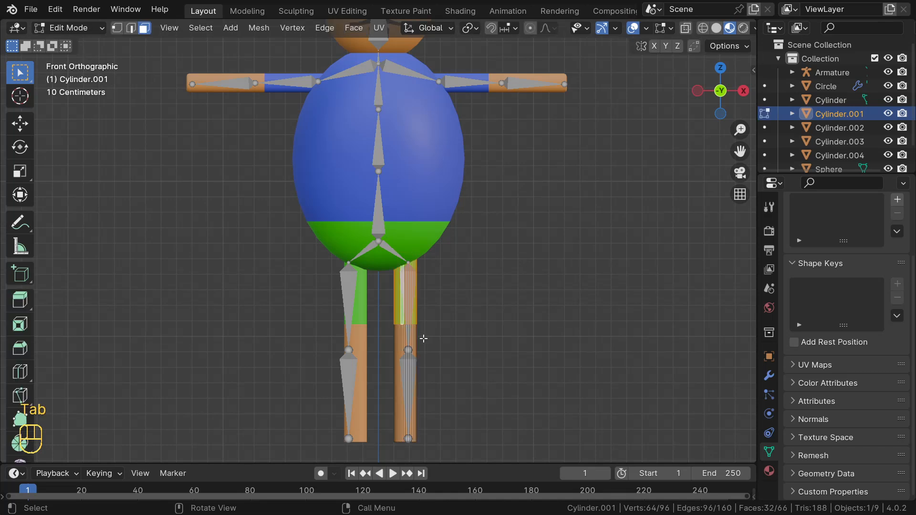
click(472, 317)
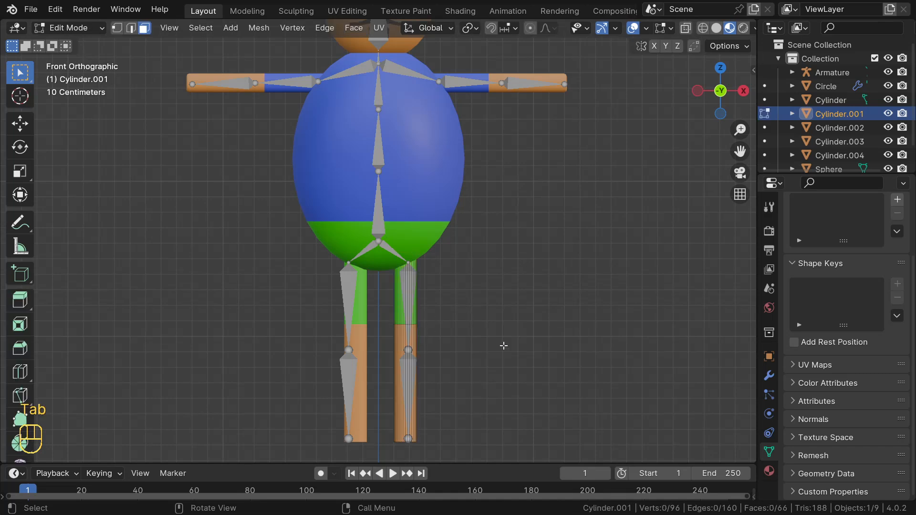
middle_drag(504, 346, 469, 344)
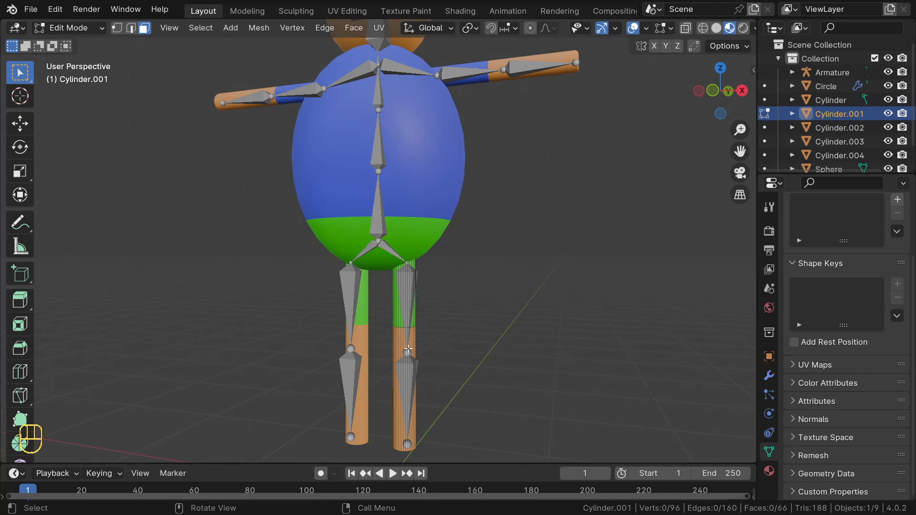
mouse_move(440, 334)
middle_down()
mouse_move(410, 337)
mouse_move(443, 350)
mouse_move(417, 352)
mouse_move(446, 360)
mouse_move(453, 345)
middle_up()
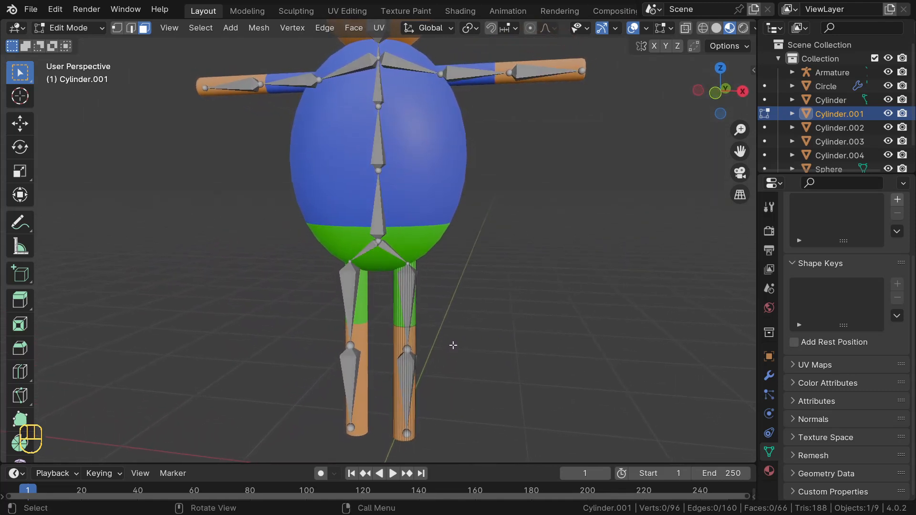
key(Tab)
scroll(452, 344, down, 5)
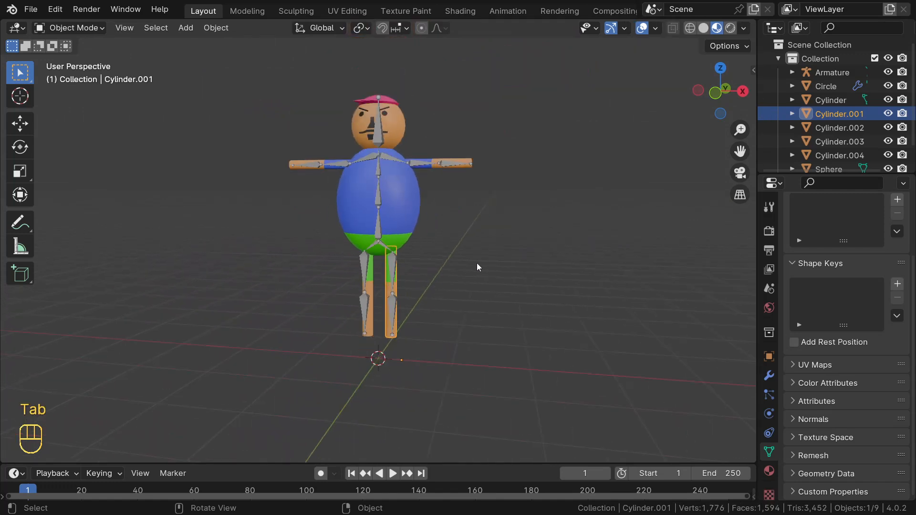
key(KP_1)
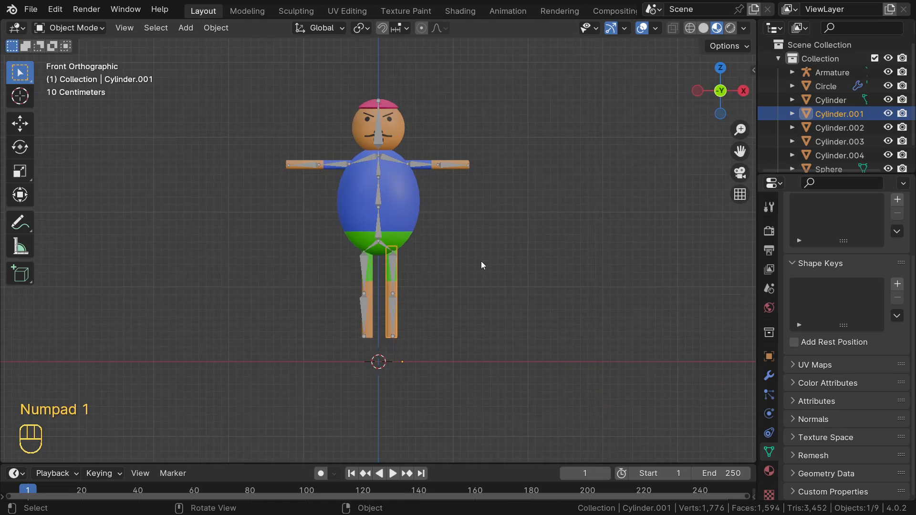
click(520, 272)
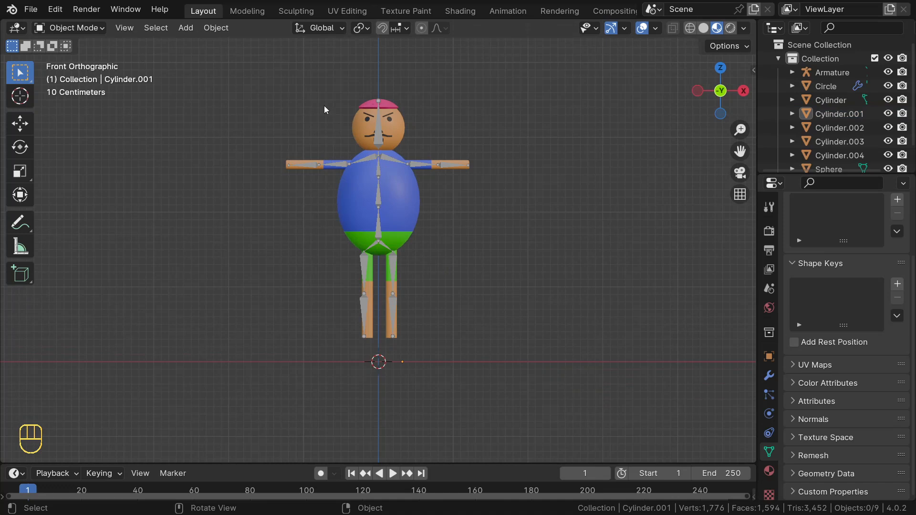
Add a cylinder and move its mesh in Edit Mode to empty space beside the character on the +X side
key(shift+a)
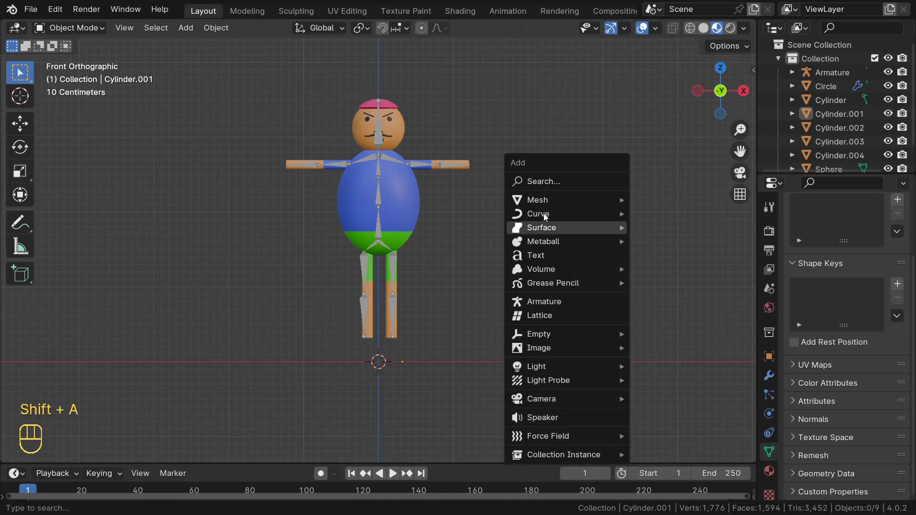
mouse_move(608, 202)
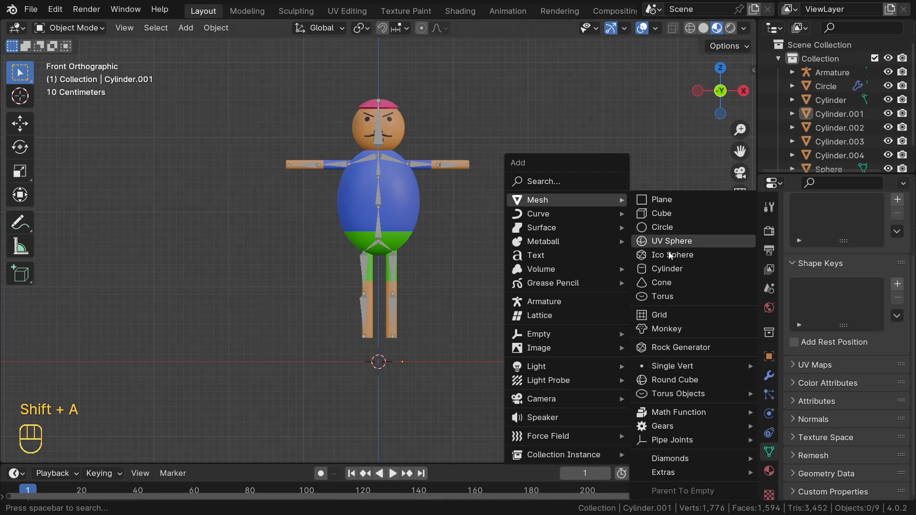
click(668, 268)
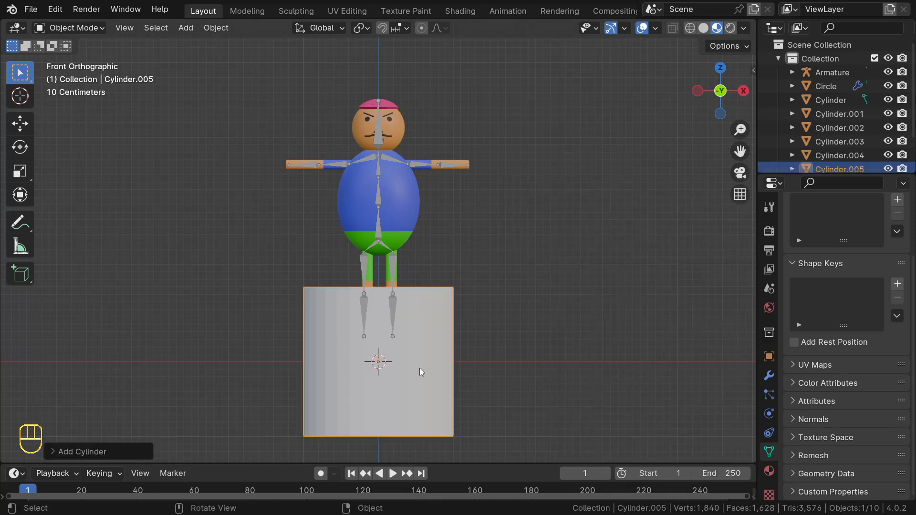
key(Tab)
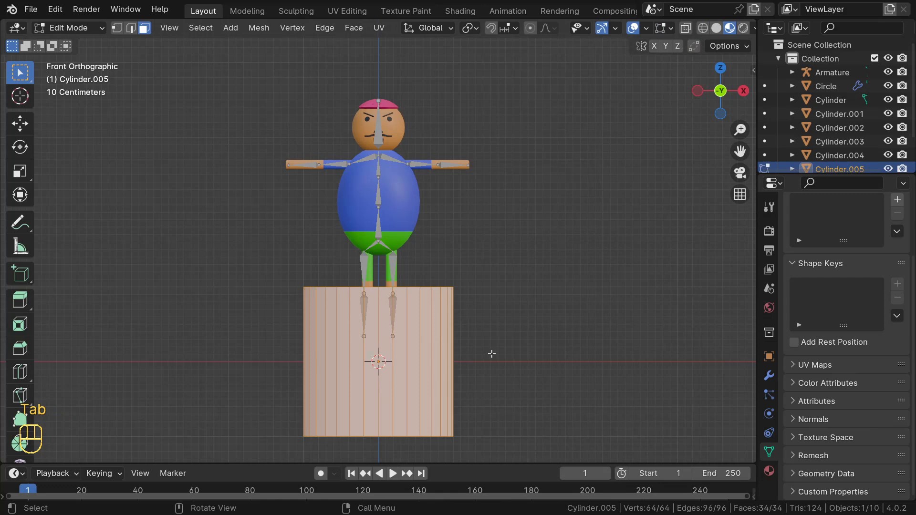
key(g)
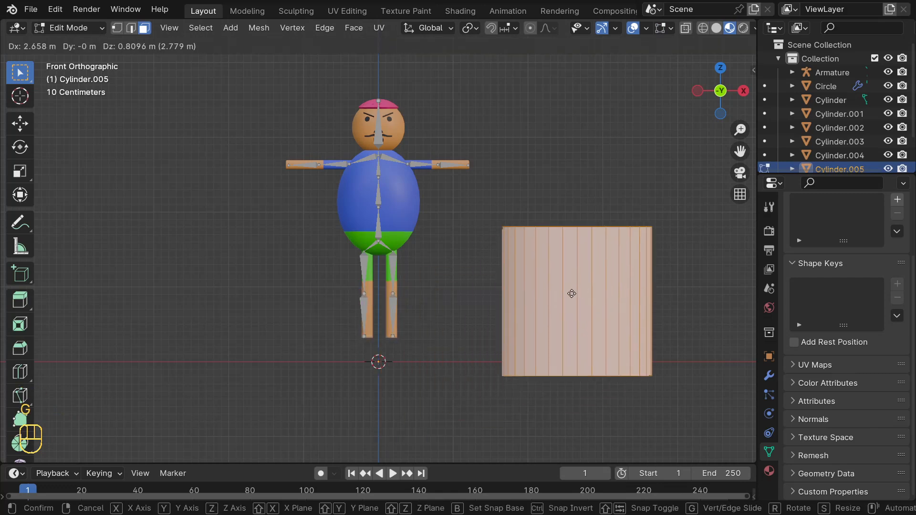
click(558, 272)
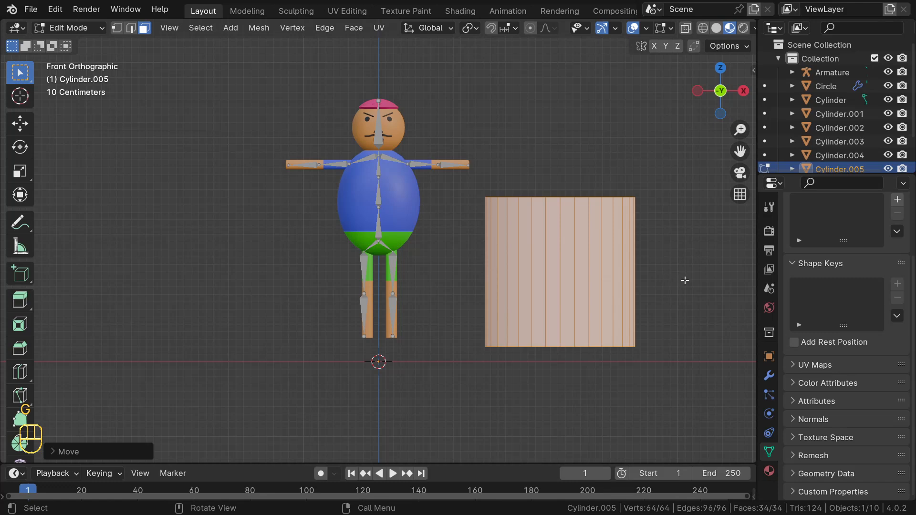
Scale the new cylinder's mesh to about 0.08 in X and Y only, making a thin rod, and return to Object Mode
key(s)
key(shift+z)
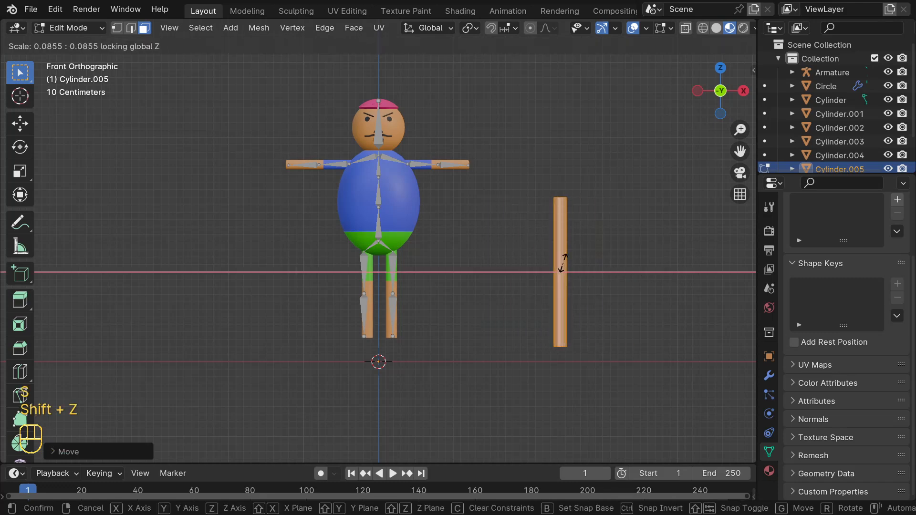
click(559, 271)
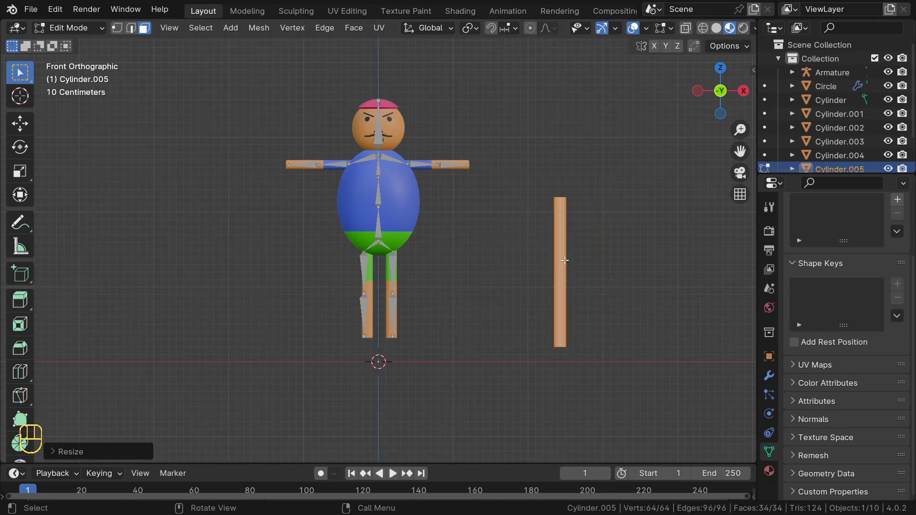
key(Tab)
Duplicate the thin cylinder twice along global X, spacing each copy about 1.1 m from the previous one
scroll(548, 286, down, 2)
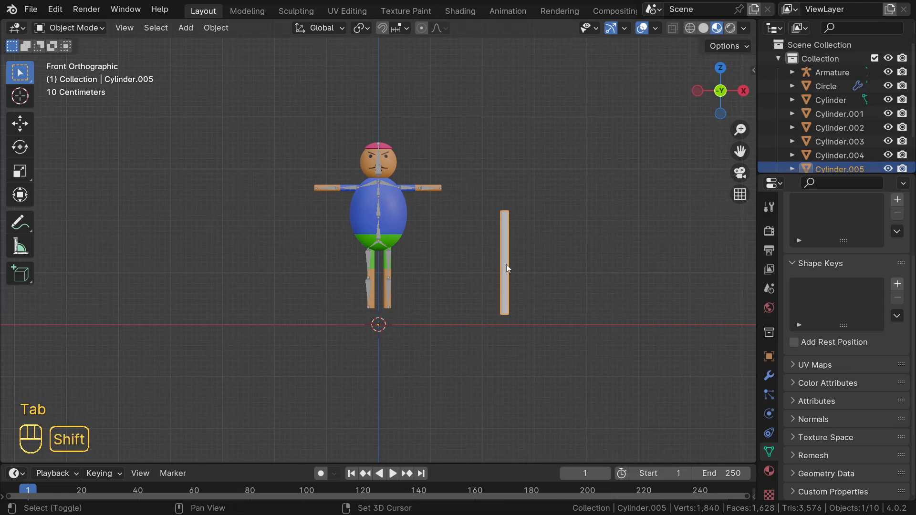
key(shift+d)
key(x)
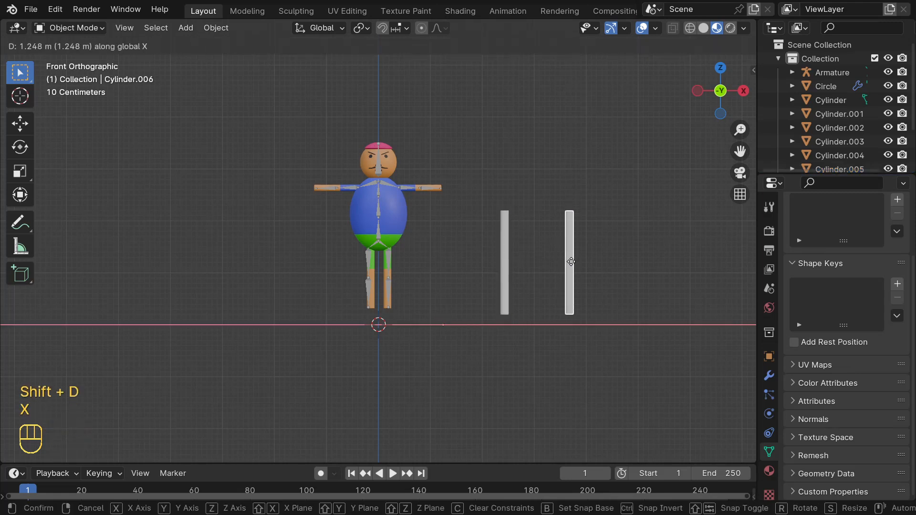
click(563, 265)
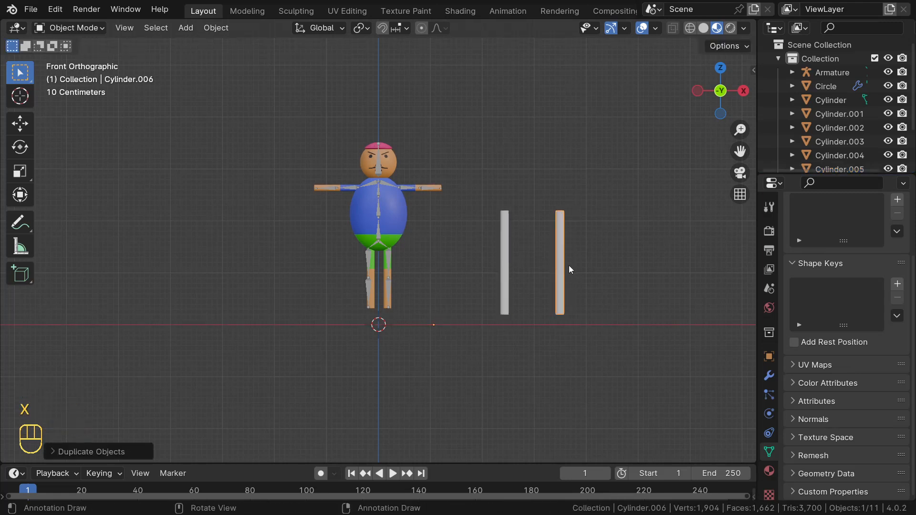
key(shift+d)
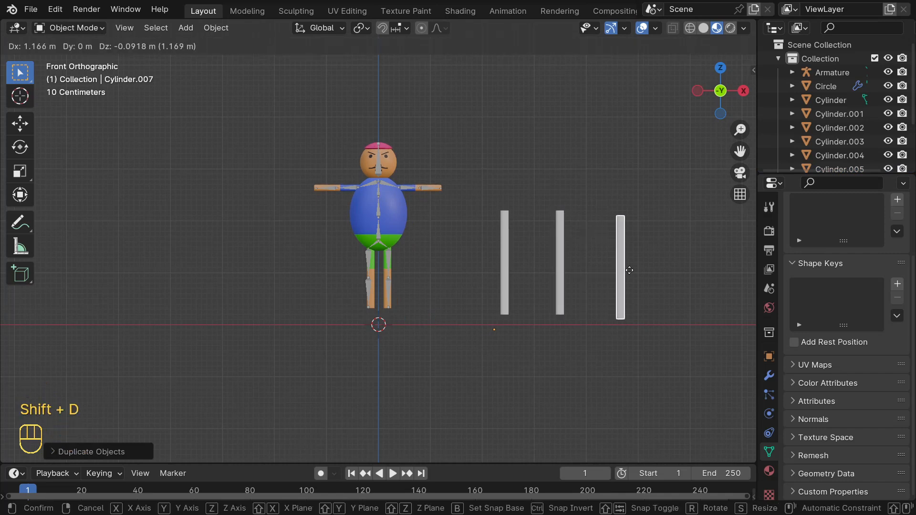
key(z)
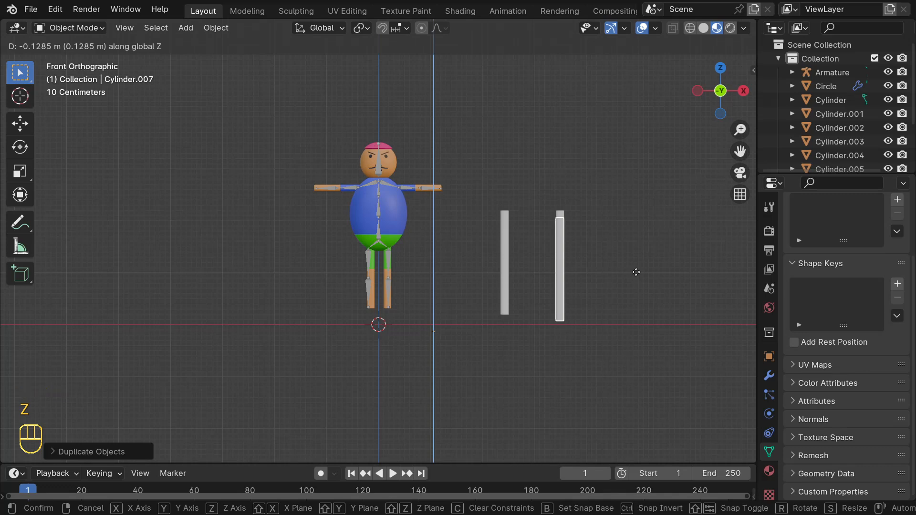
key(x)
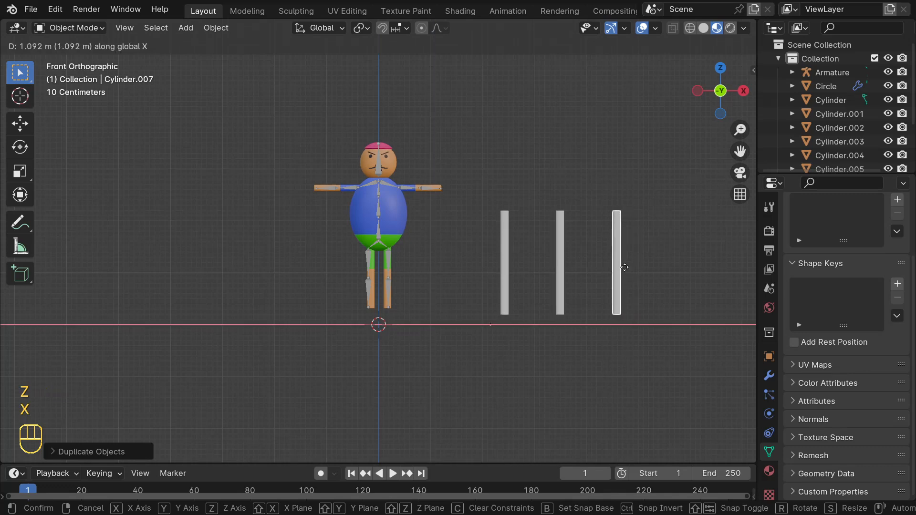
click(626, 272)
Examine the mesh of the original thin cylinder nearest the character in Edit Mode
click(504, 258)
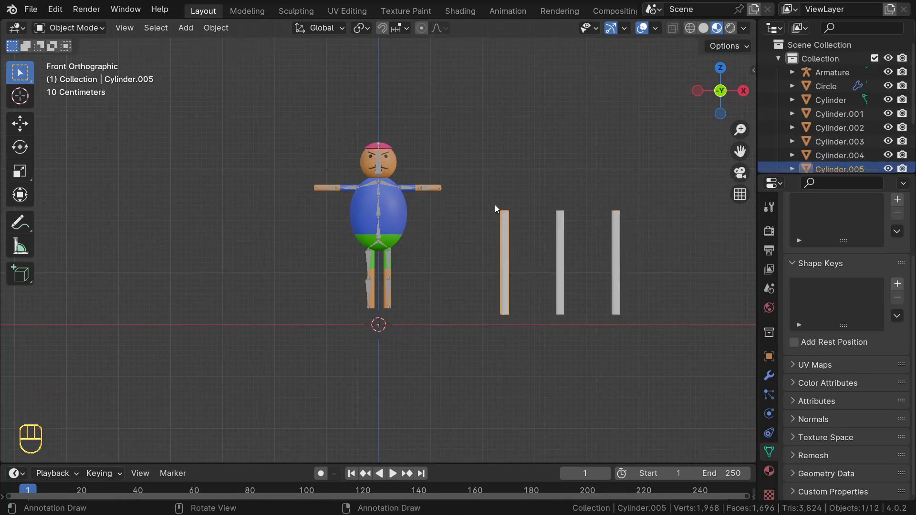
drag(480, 193, 678, 315)
click(507, 252)
key(Tab)
scroll(505, 254, up, 3)
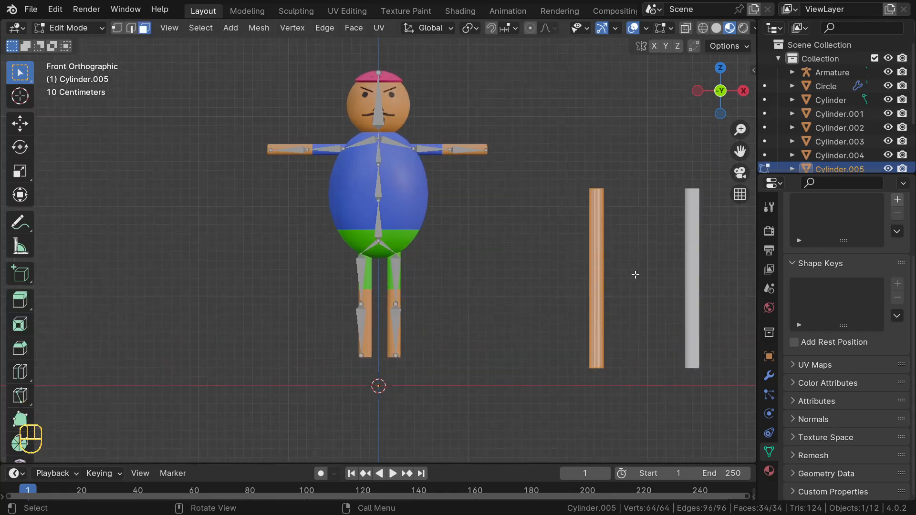
key(Tab)
scroll(594, 276, down, 3)
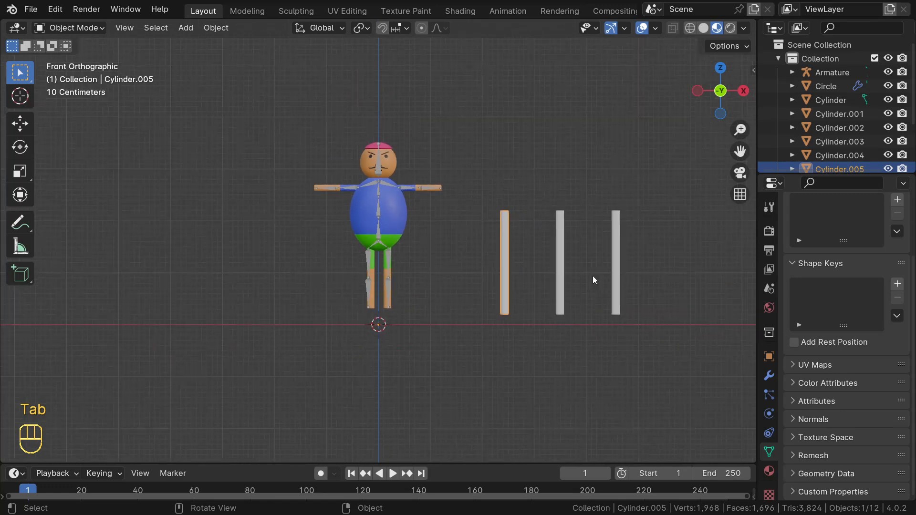
Add one centred horizontal loop cut at mid-height to the middle thin cylinder and return to Object Mode
click(561, 259)
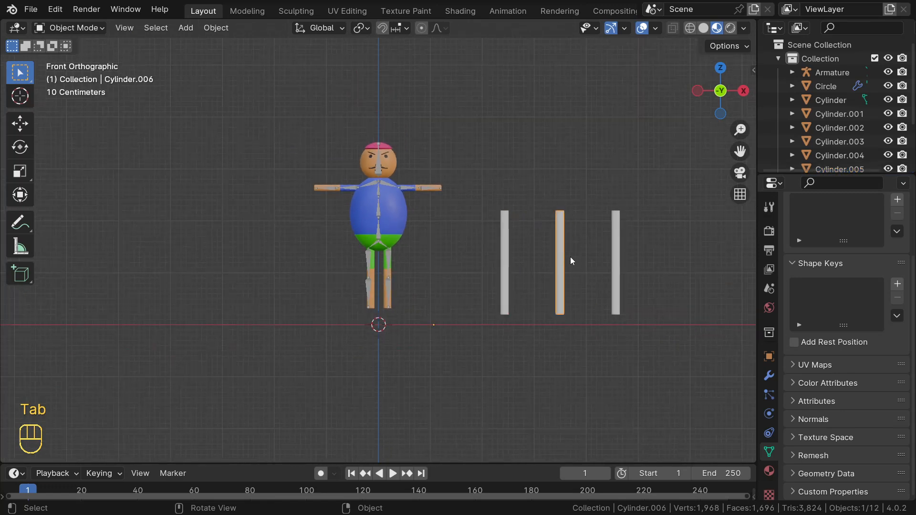
key(Tab)
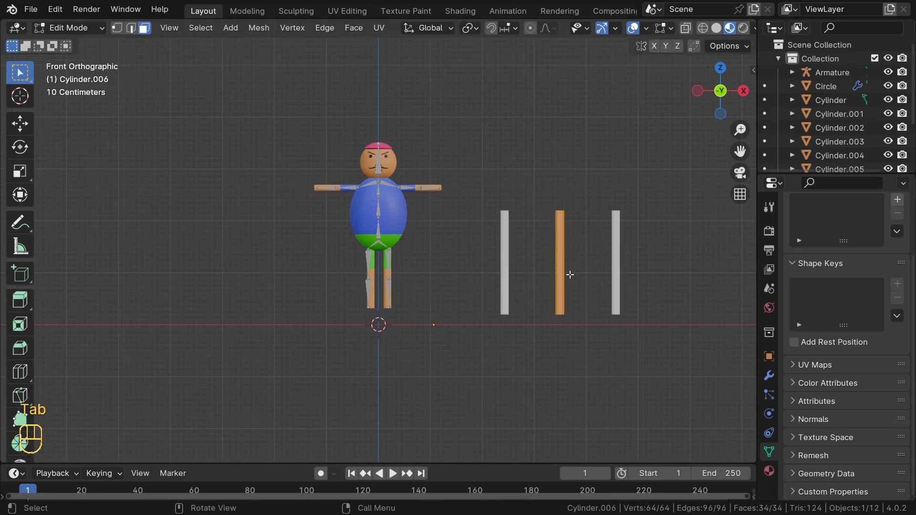
scroll(571, 275, up, 2)
key(KP_Decimal)
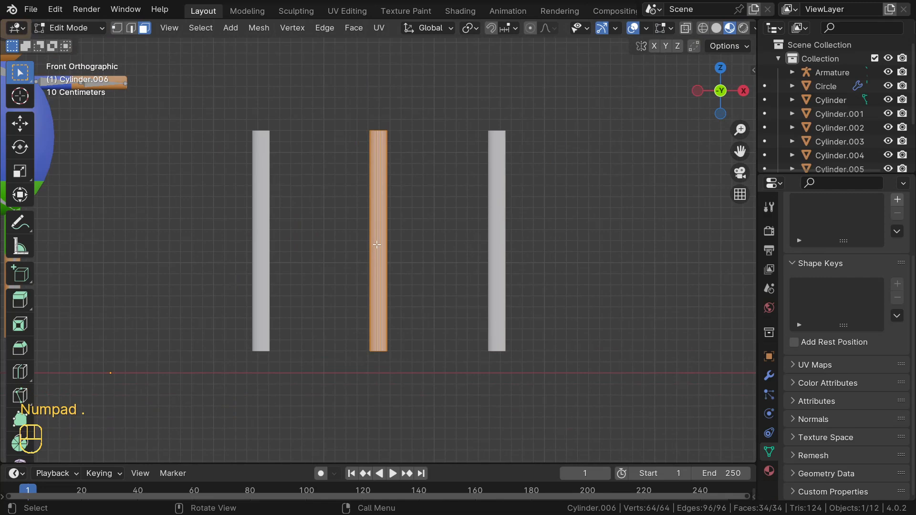
key(ctrl+r)
click(377, 241)
right_click(397, 222)
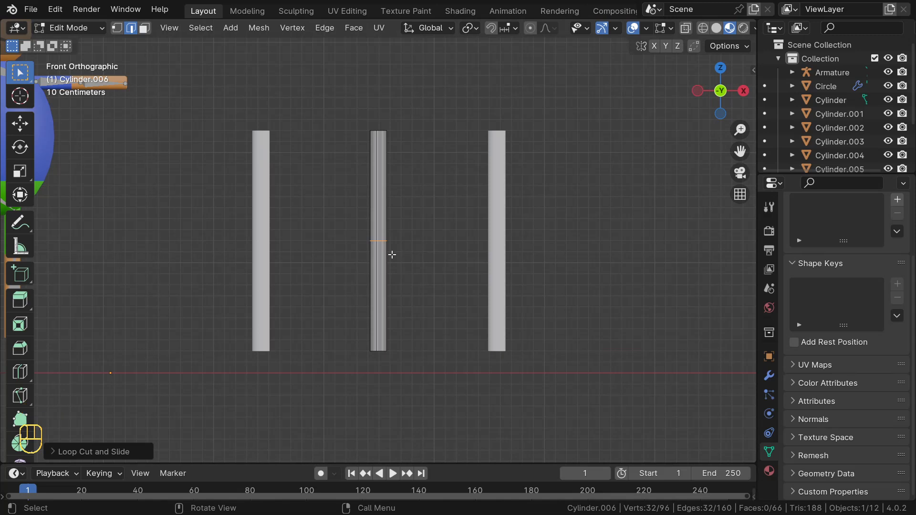
key(Tab)
scroll(391, 254, down, 2)
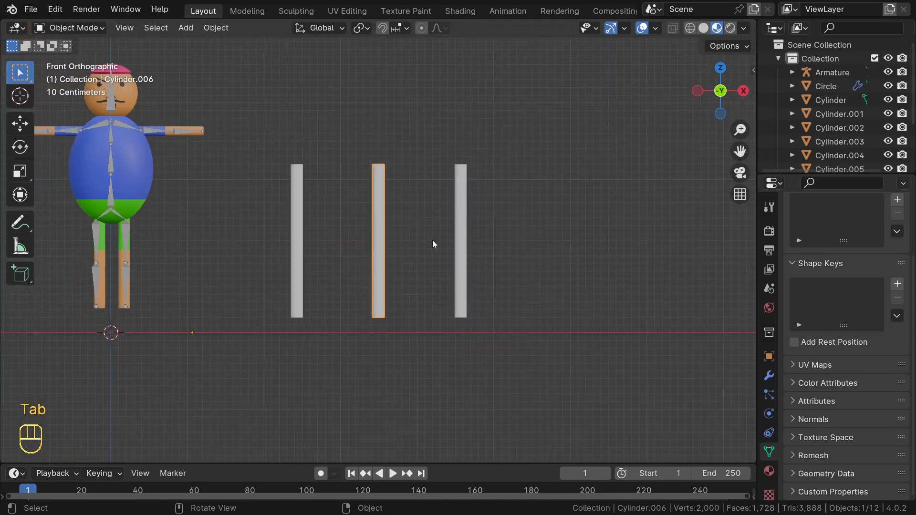
Add one horizontal loop cut at mid-height to the thin cylinder farthest from the character
click(463, 220)
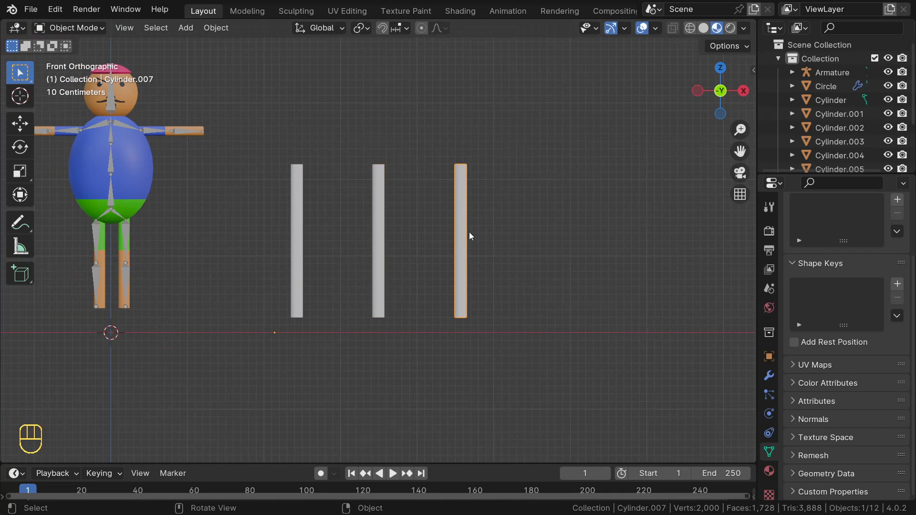
key(Tab)
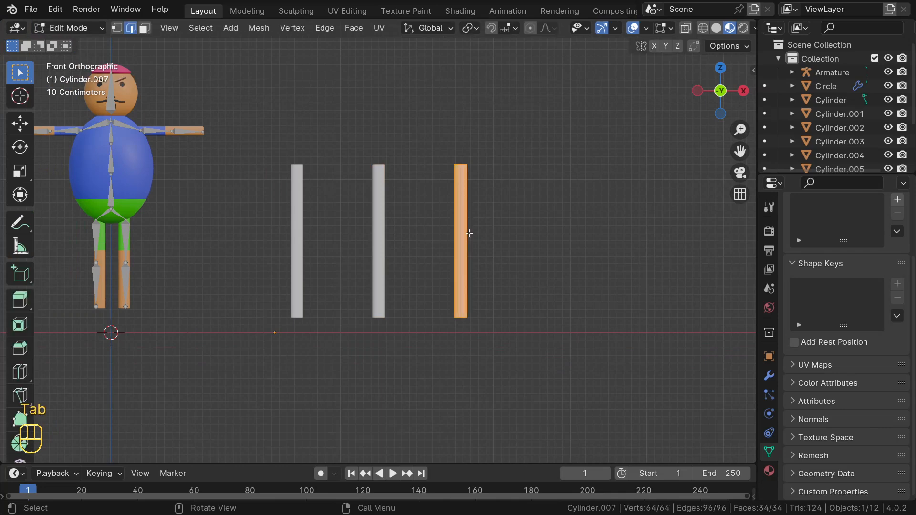
scroll(469, 233, up, 2)
scroll(469, 233, down, 1)
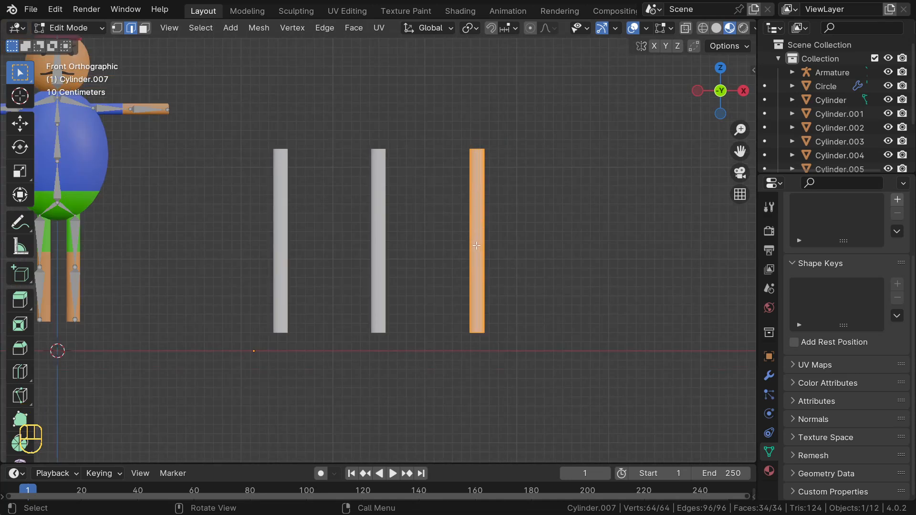
key(ctrl+r)
click(479, 247)
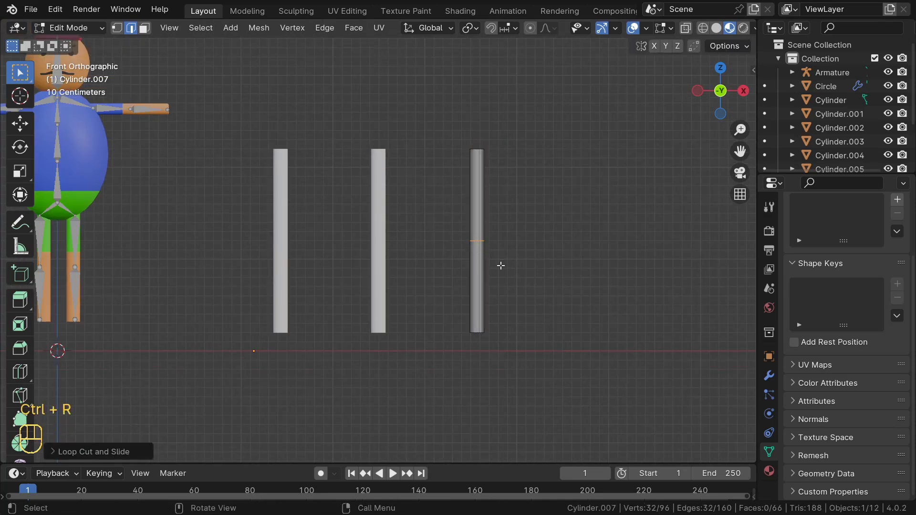
Bevel the new mid-height loop about 0.14 m wide with eight segments to create a band of closely spaced loops
key(ctrl+b)
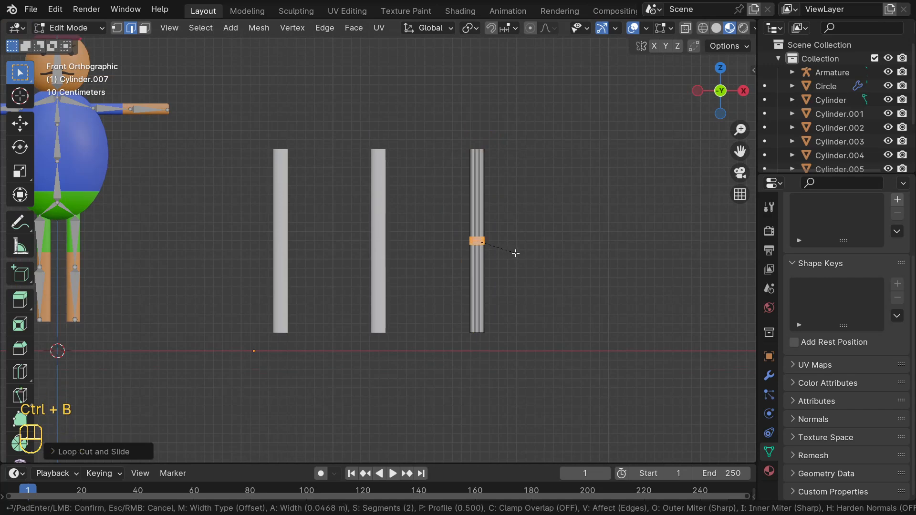
scroll(520, 257, up, 2)
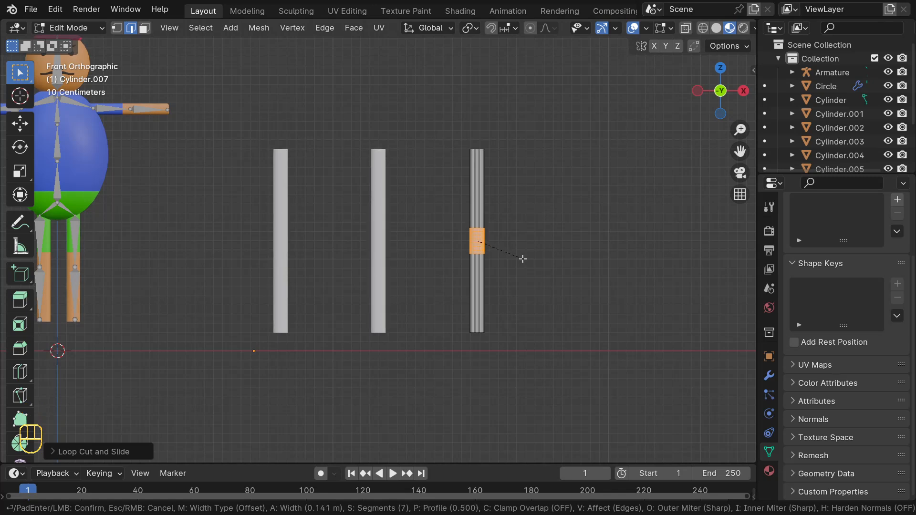
click(522, 258)
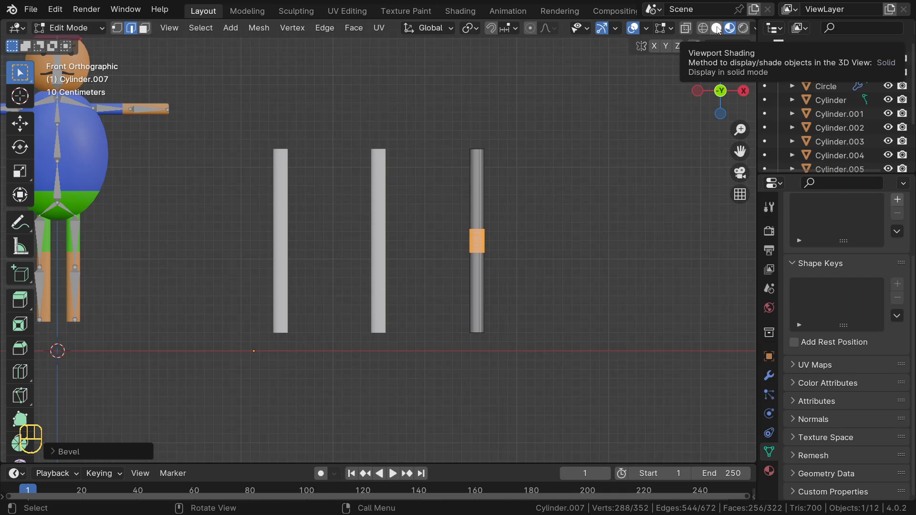
Switch the viewport to Solid shading, inspect the beveled loops around the cylinder's middle, and return to Object Mode
click(716, 28)
click(544, 264)
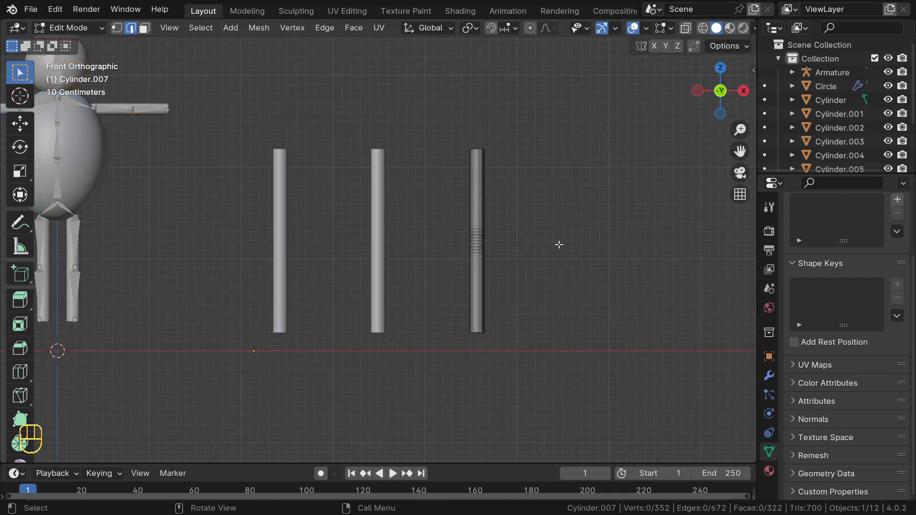
middle_drag(559, 244, 520, 246)
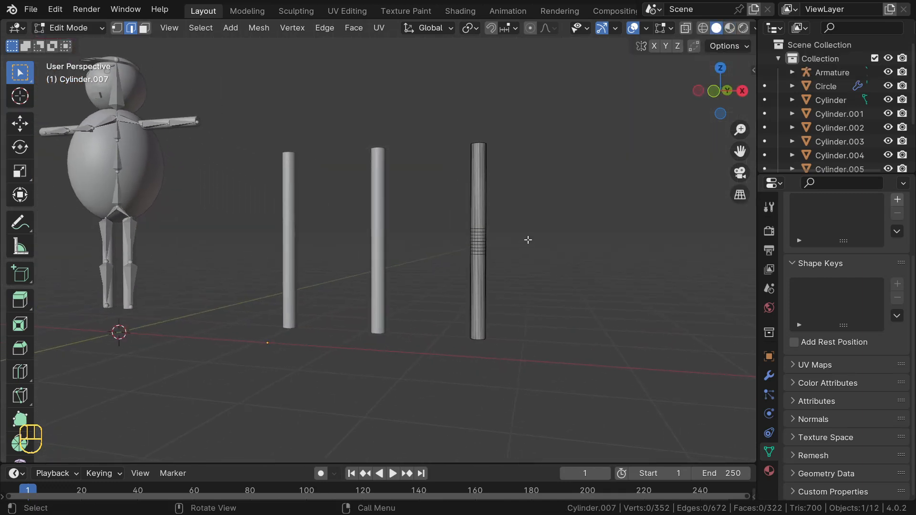
key(KP_1)
scroll(540, 219, up, 2)
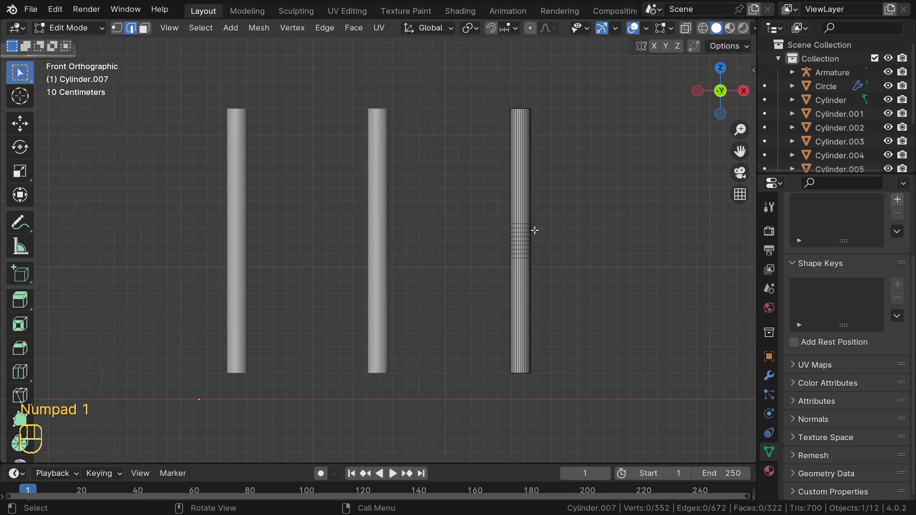
scroll(520, 253, down, 1)
key(Tab)
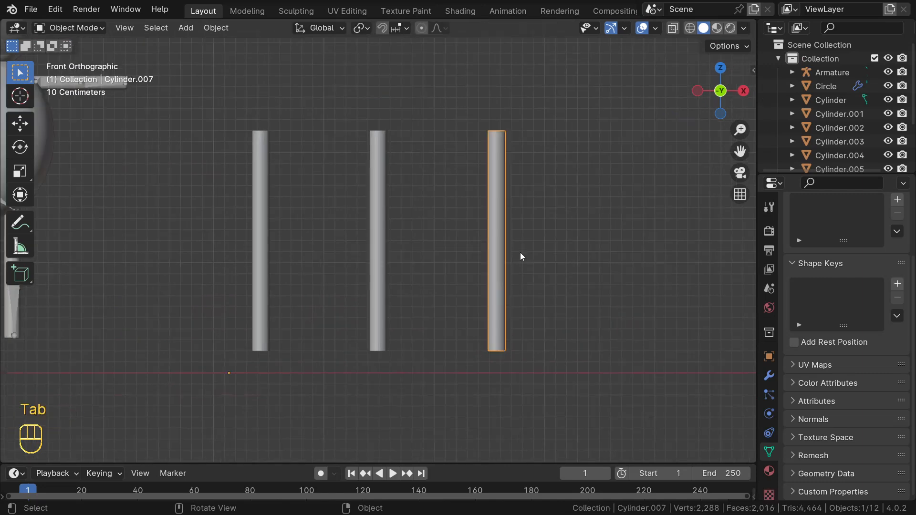
Add a new armature and move it about 2.43 m in X and 0.24 m in Z to the base of the first thin cylinder
scroll(520, 253, down, 3)
scroll(520, 253, down, 1)
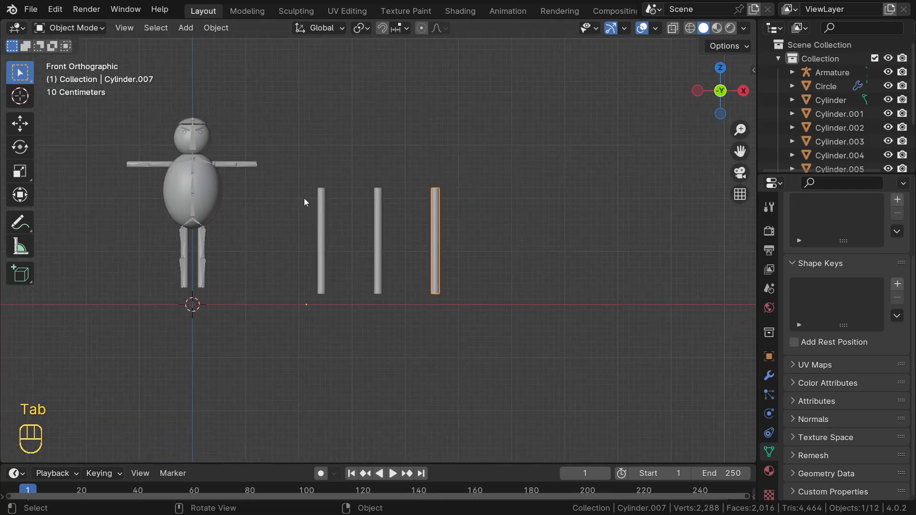
drag(290, 172, 480, 303)
click(391, 340)
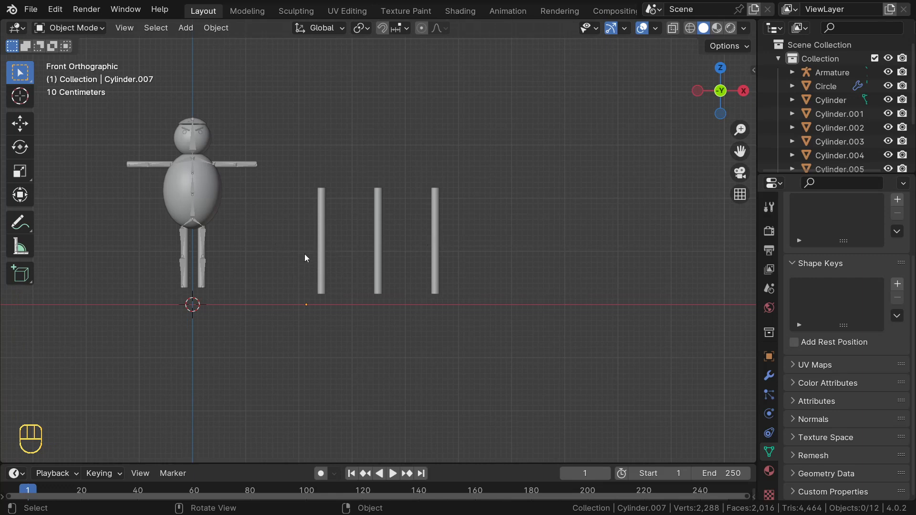
key(shift+a)
mouse_move(270, 255)
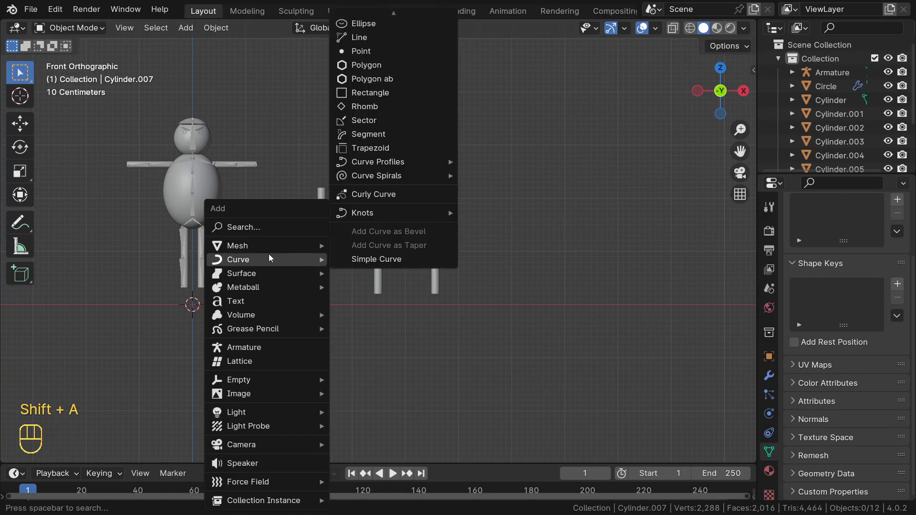
mouse_move(253, 380)
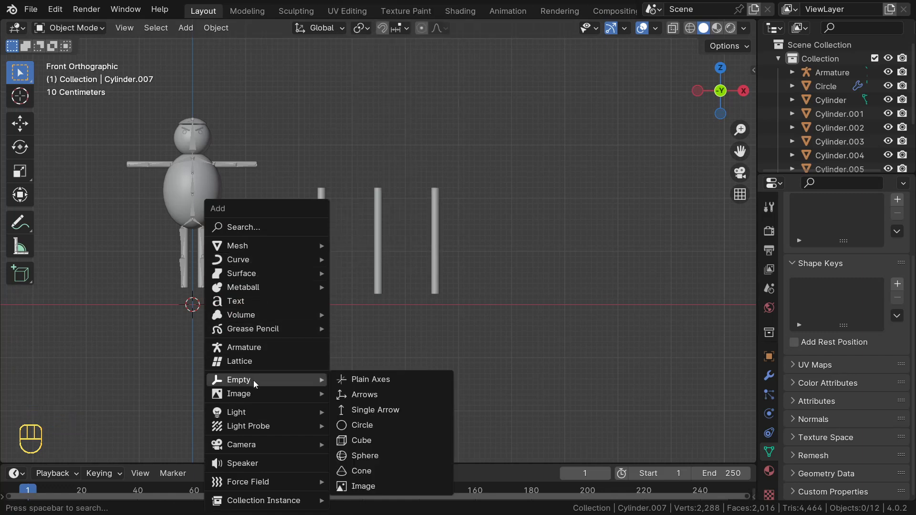
click(251, 347)
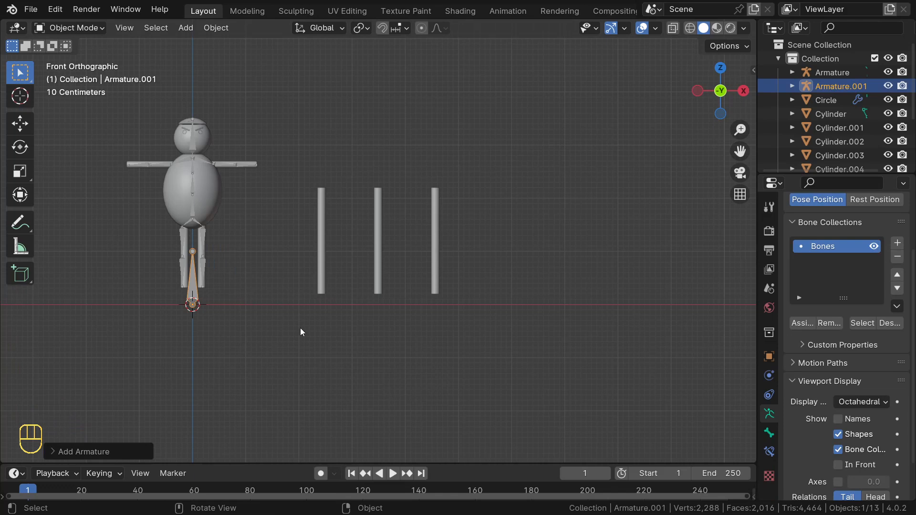
key(g)
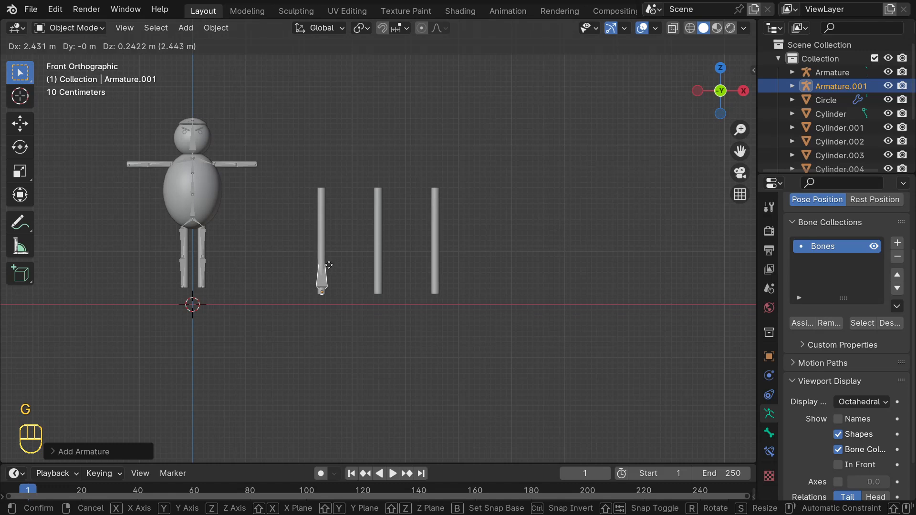
click(328, 265)
Enter Edit Mode on the new armature and enable its In Front display
key(Tab)
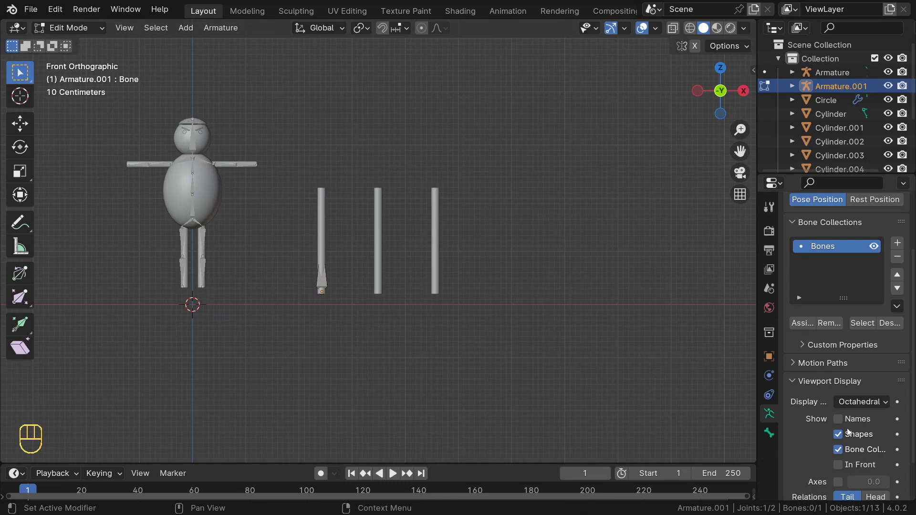
scroll(890, 390, down, 2)
click(840, 417)
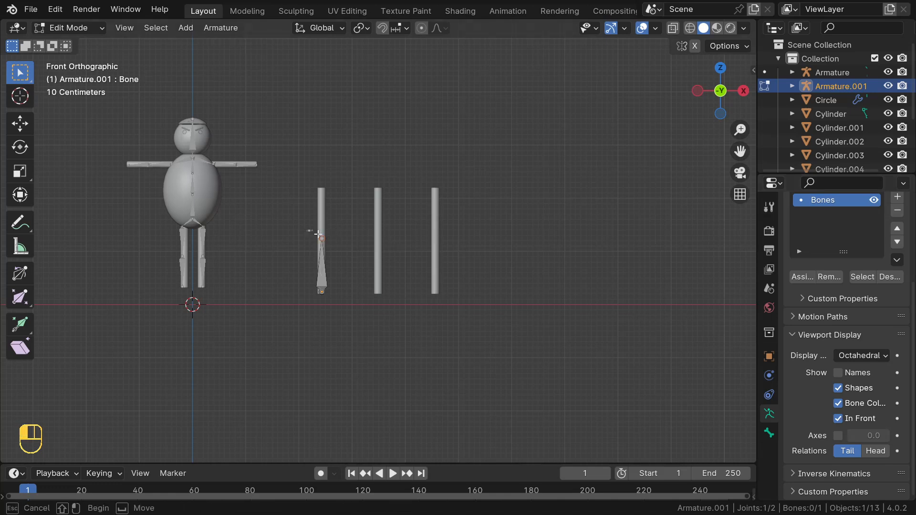
Extrude a second bone about 0.93 m straight up from the first bone's tip to the cylinder's top, and return to Object Mode
scroll(310, 234, up, 3)
key(e)
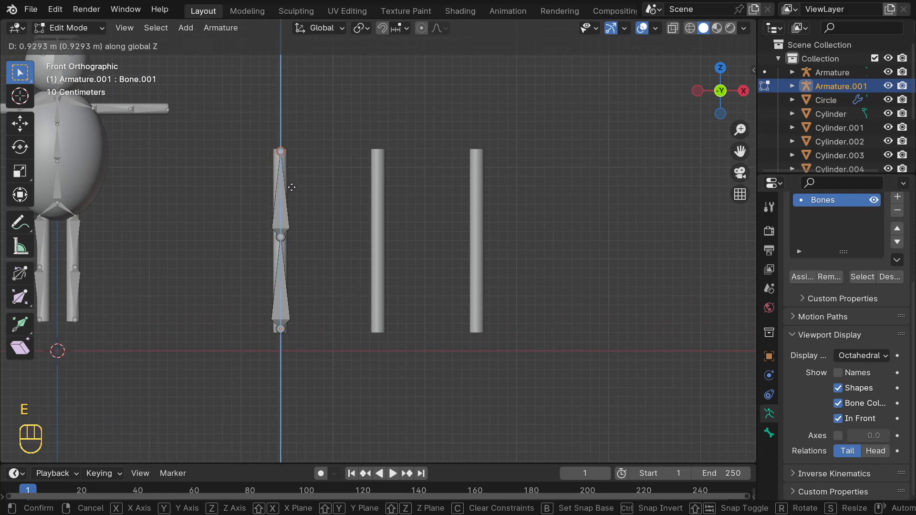
click(292, 187)
key(Tab)
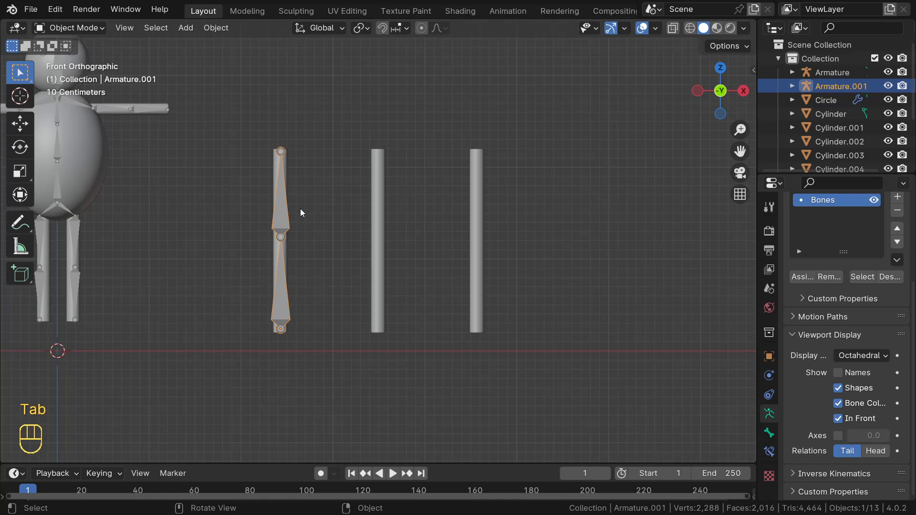
Duplicate the first thin cylinder's armature along the X axis onto the second thin cylinder
scroll(300, 209, down, 2)
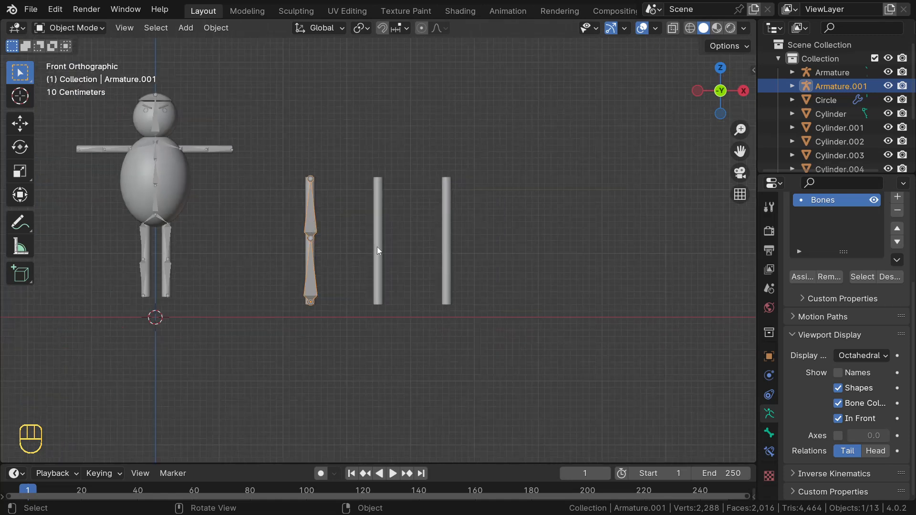
key(shift)
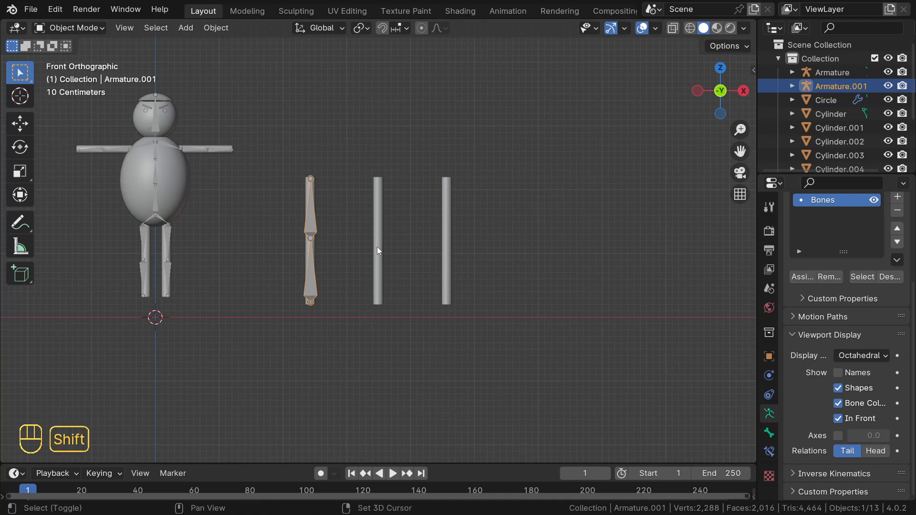
key(shift+d)
key(x)
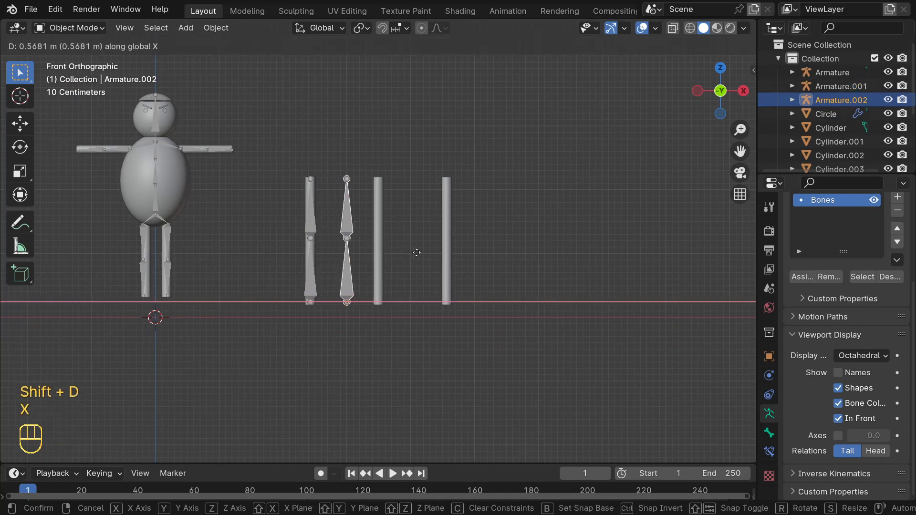
click(445, 257)
Duplicate the second cylinder's armature about 1.1 m along the X axis onto the third thin cylinder and deselect everything
key(shift+d)
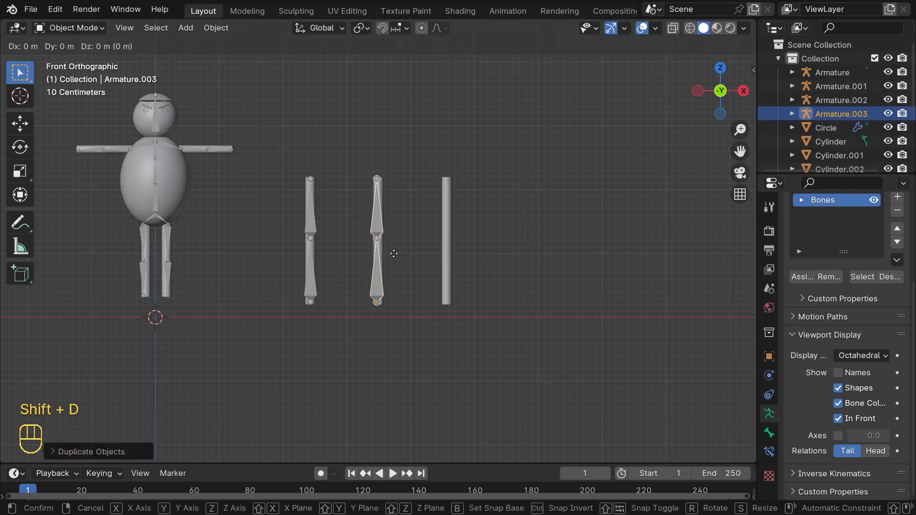
key(x)
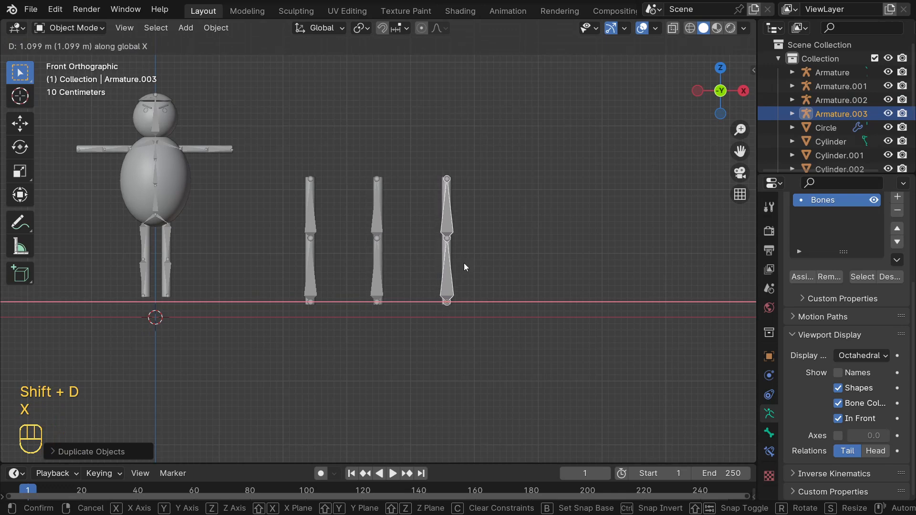
click(464, 265)
click(327, 345)
Try rotating the first armature's upper bone in Pose Mode, cancel the rotation, and return to Object Mode
middle_drag(328, 343, 384, 344)
scroll(351, 300, up, 3)
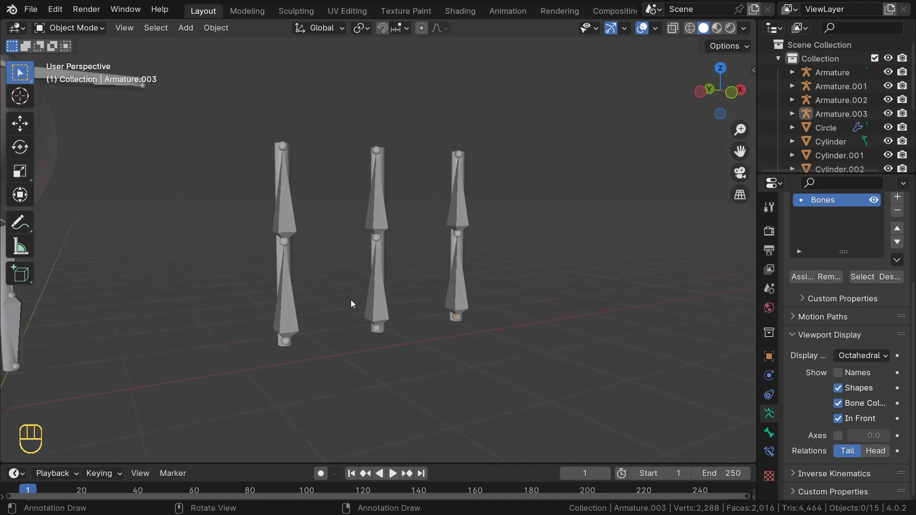
middle_drag(365, 302, 354, 299)
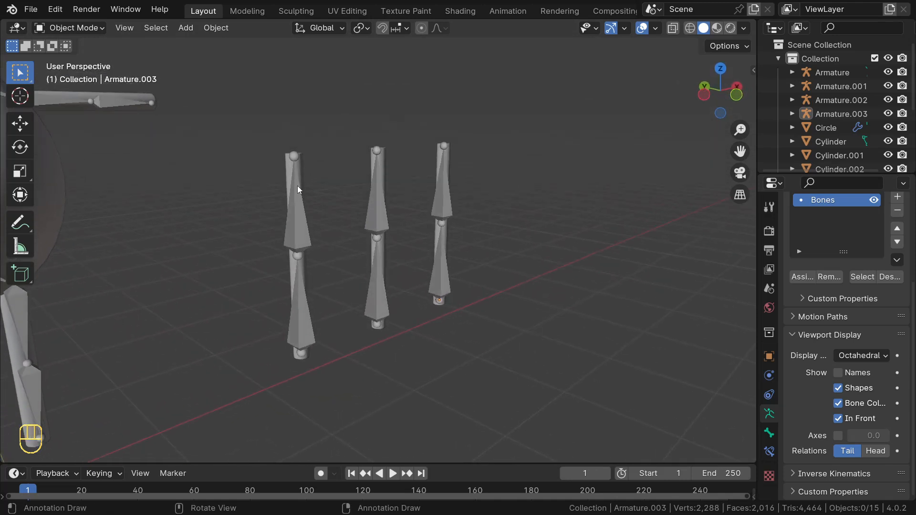
middle_drag(297, 188, 357, 260)
key(KP_1)
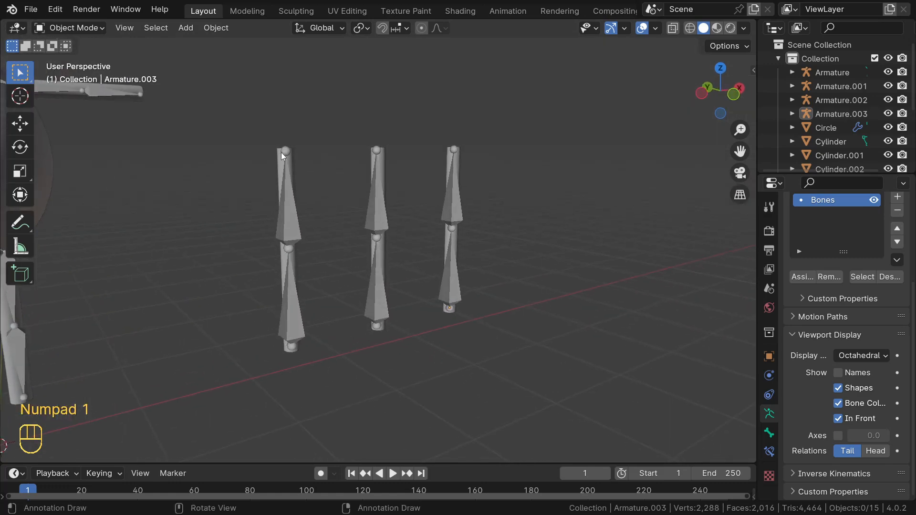
click(286, 183)
mouse_move(290, 205)
middle_down()
mouse_move(257, 199)
mouse_move(282, 199)
middle_up()
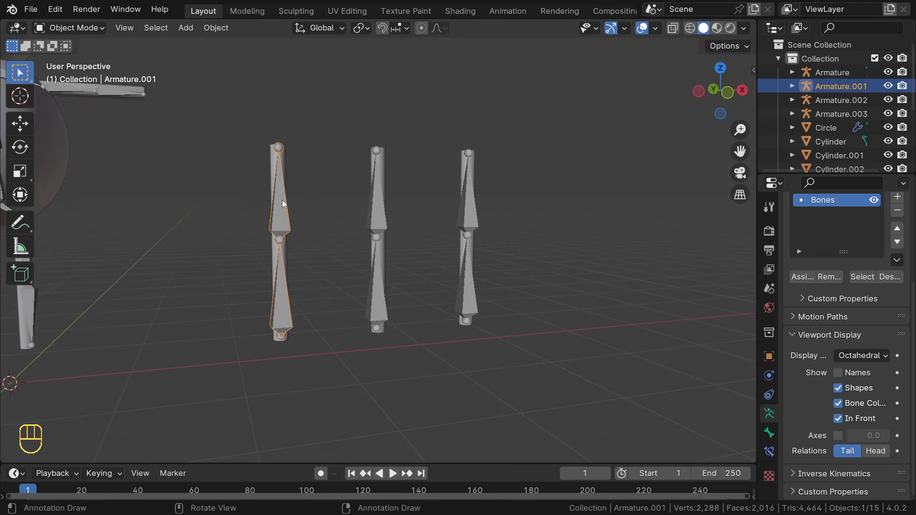
key(ctrl+Tab)
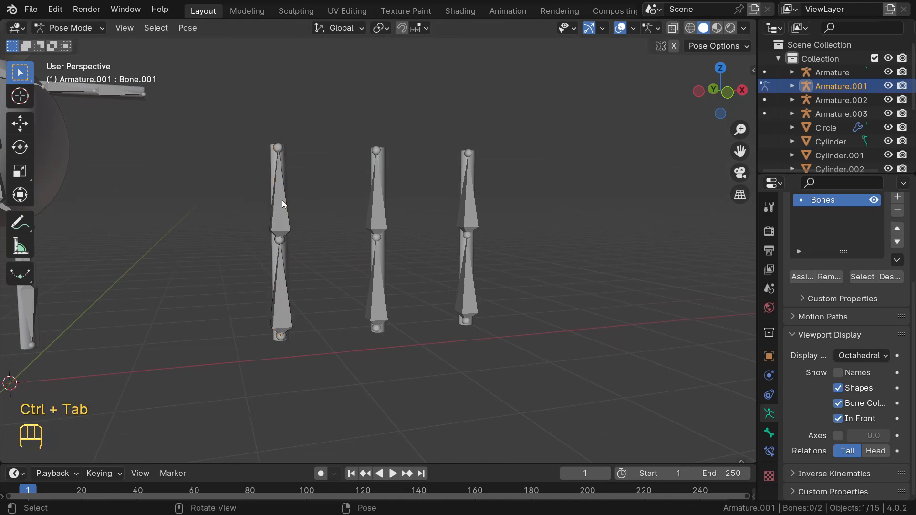
click(283, 154)
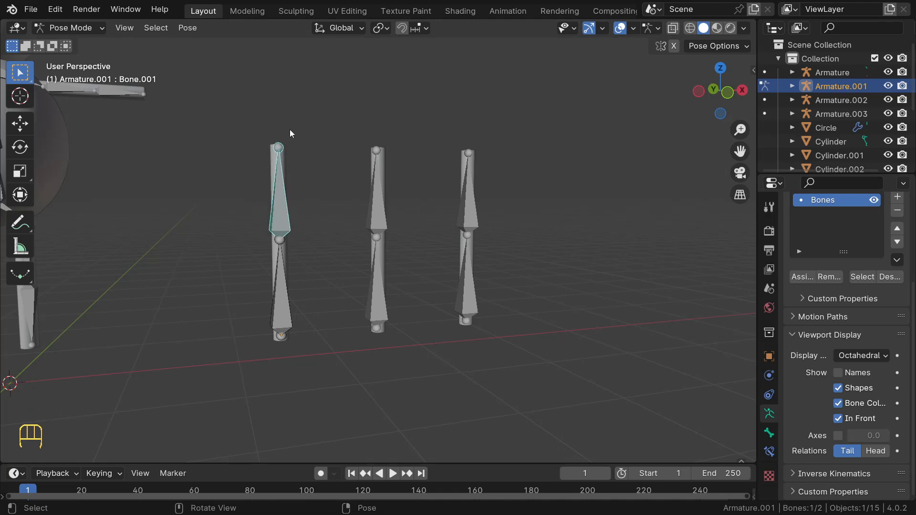
key(r)
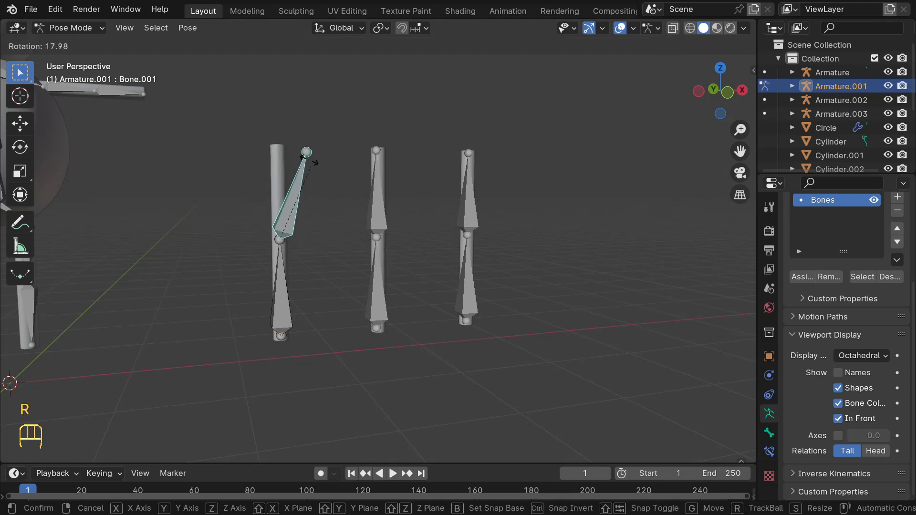
key(Escape)
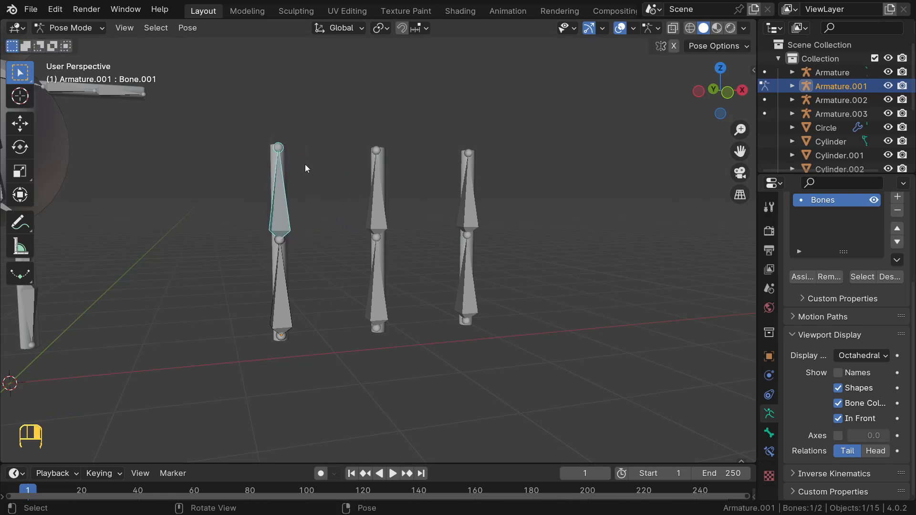
middle_drag(259, 150, 286, 185)
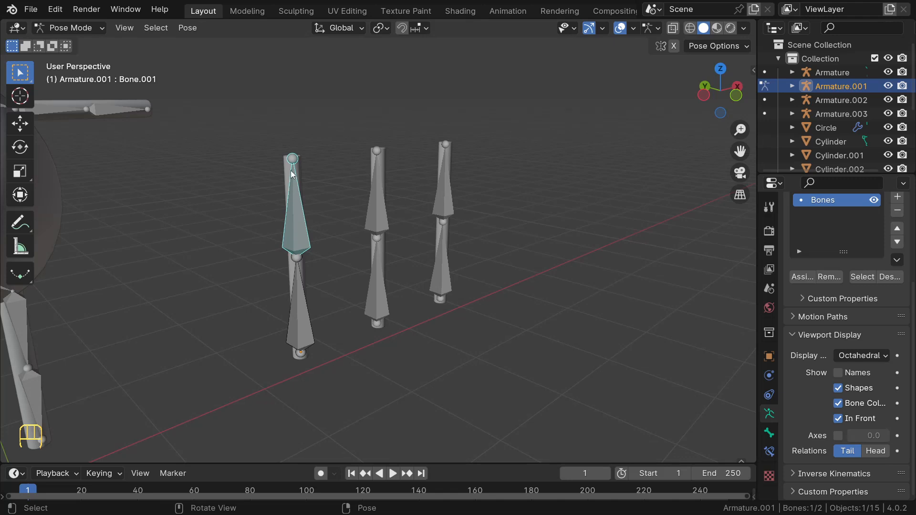
key(ctrl+Tab)
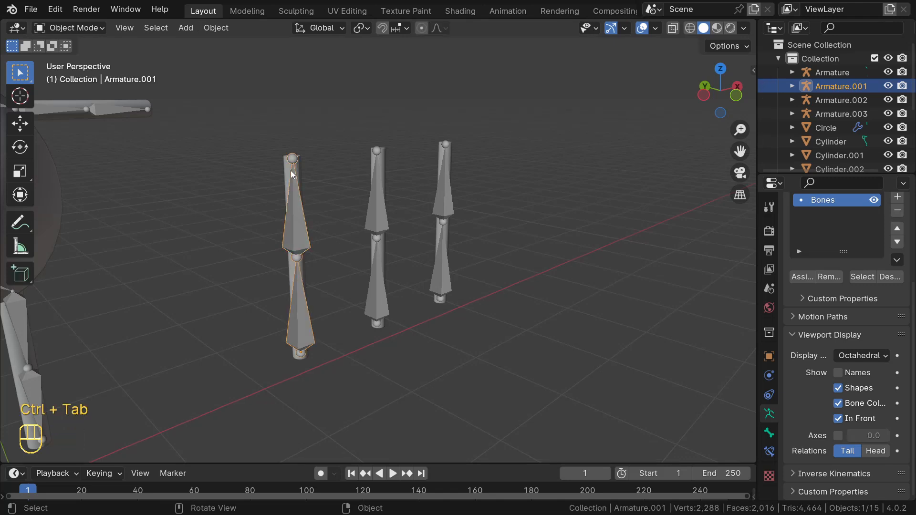
Parent the first thin cylinder to its armature using Armature Deform With Automatic Weights
mouse_move(293, 173)
middle_down()
mouse_move(293, 193)
mouse_move(300, 186)
middle_up()
click(313, 180)
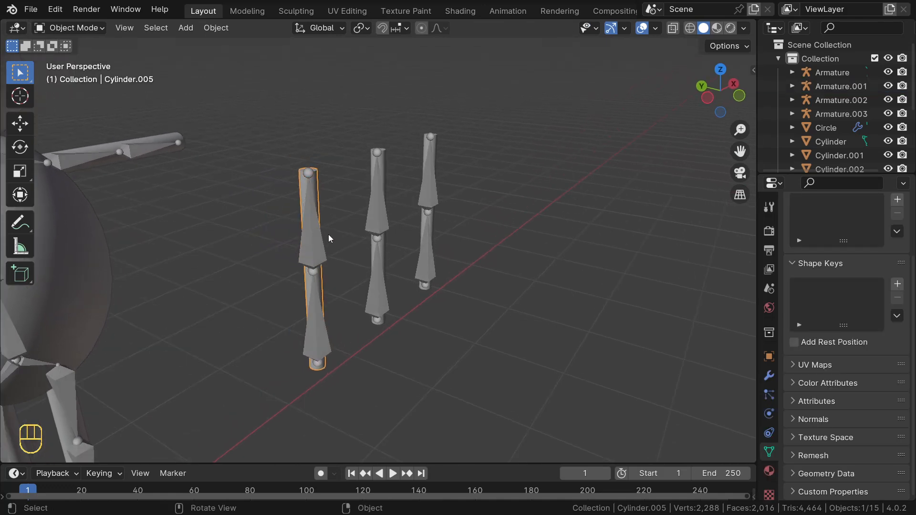
key(shift)
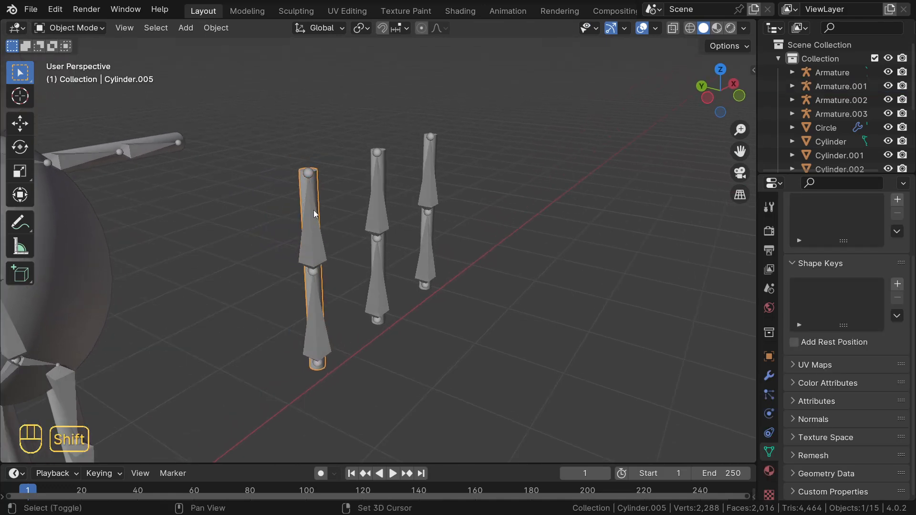
shift+click(313, 178)
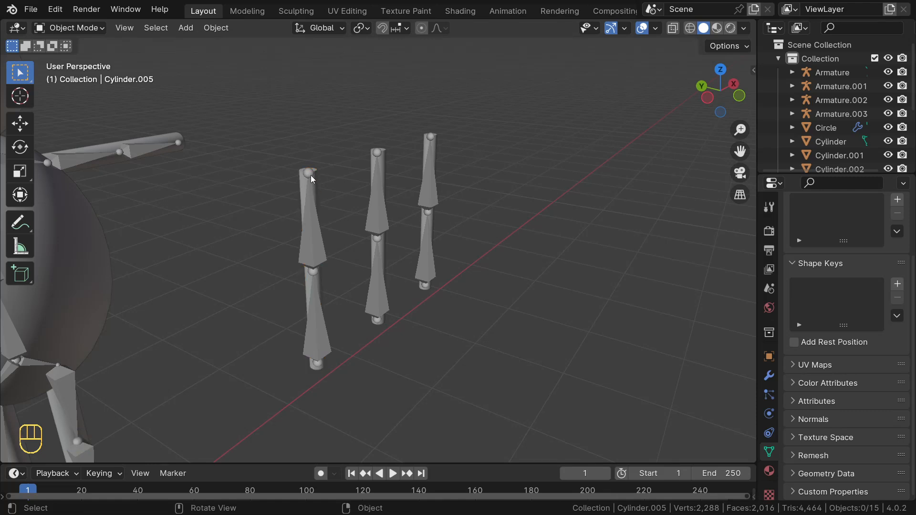
shift+click(302, 180)
shift+click(307, 175)
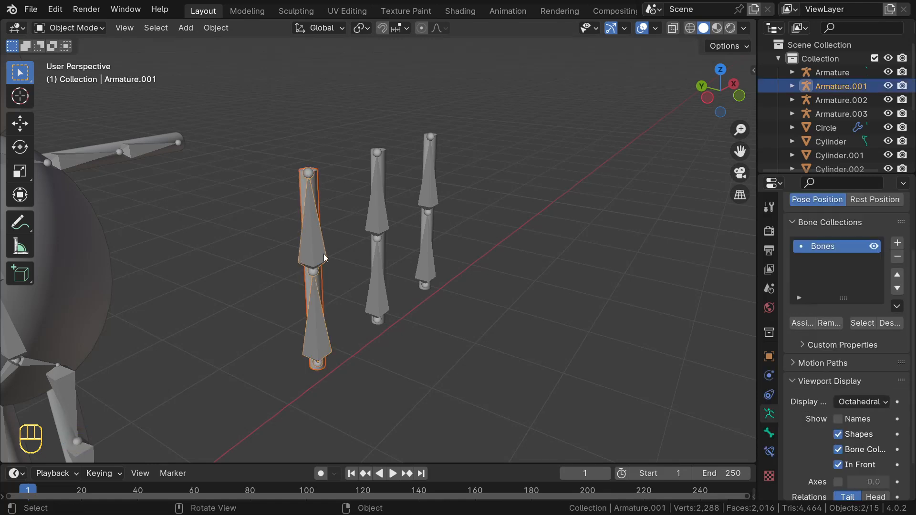
key(ctrl+p)
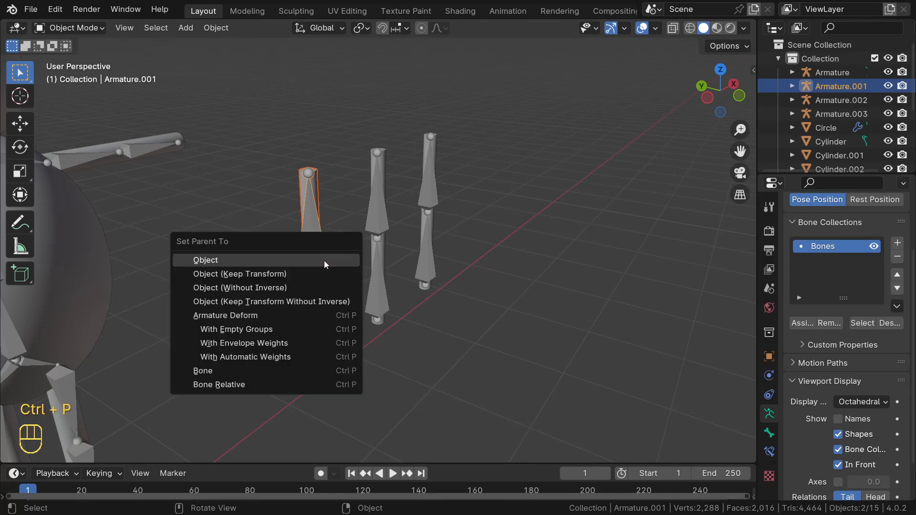
click(285, 358)
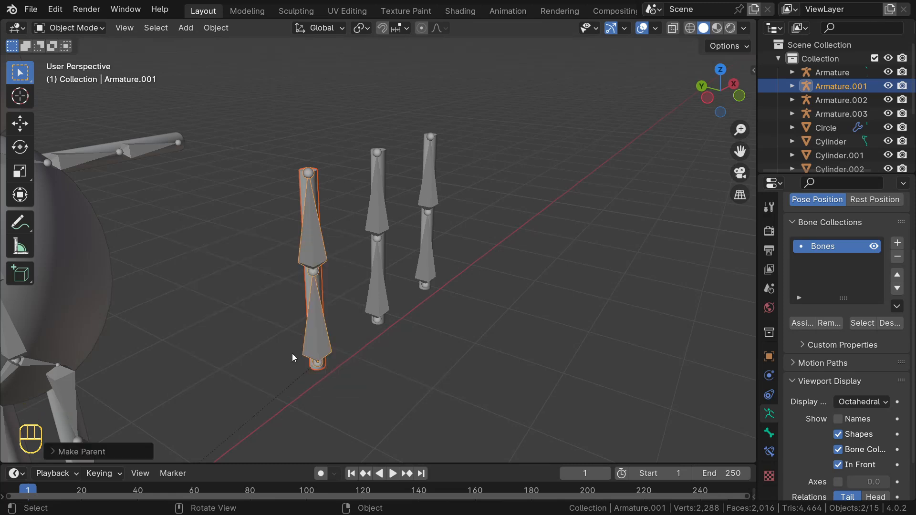
Test-bend the first cylinder by rotating its upper bone in Pose Mode from the front view, cancel each rotation, and return to Object Mode
middle_drag(315, 345, 285, 264)
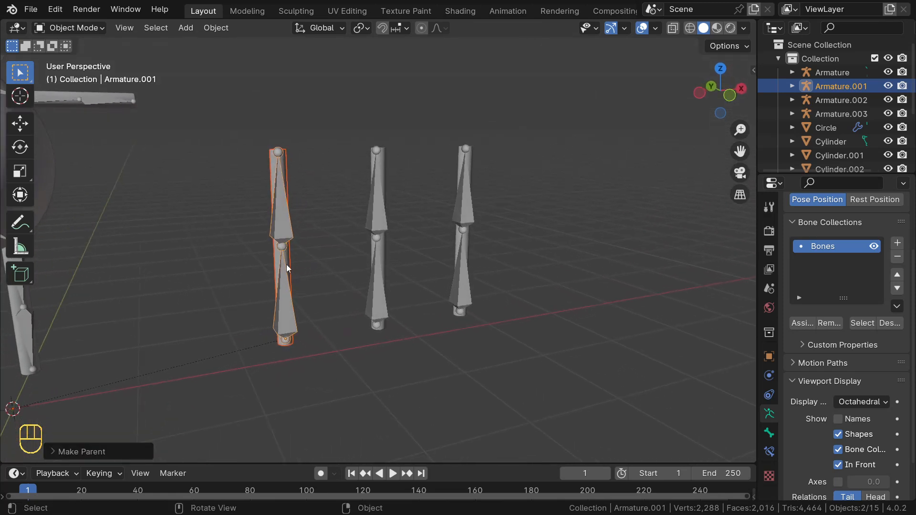
click(281, 208)
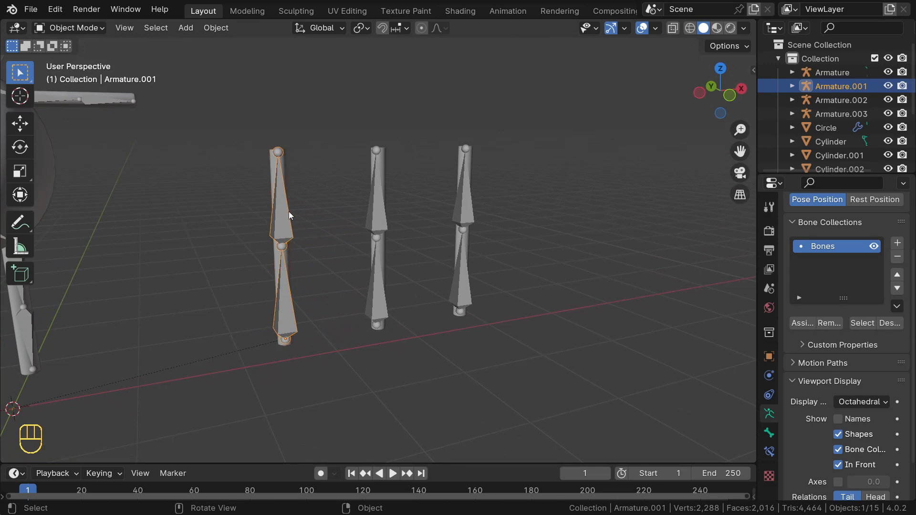
key(ctrl+Tab)
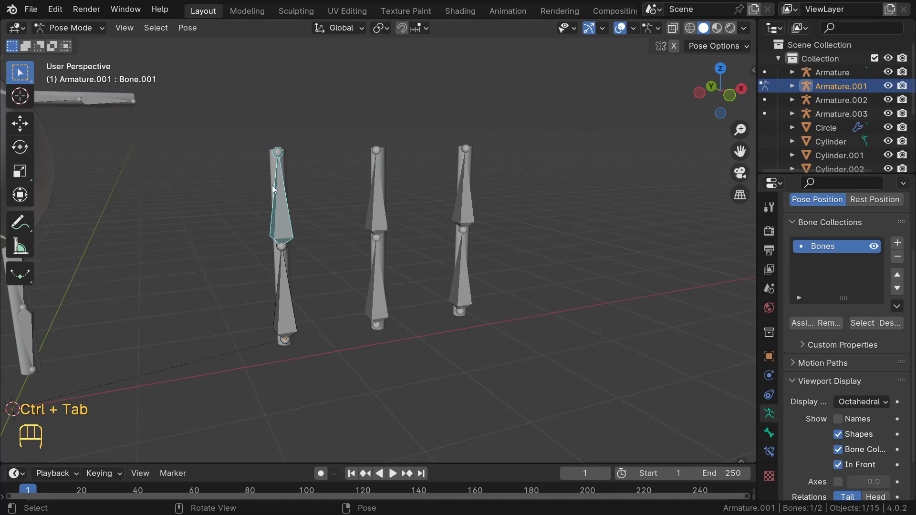
key(KP_1)
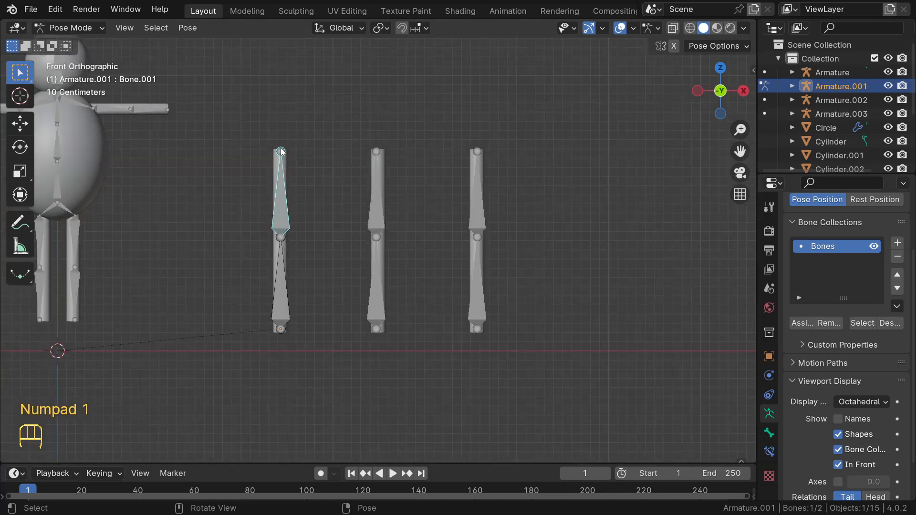
key(r)
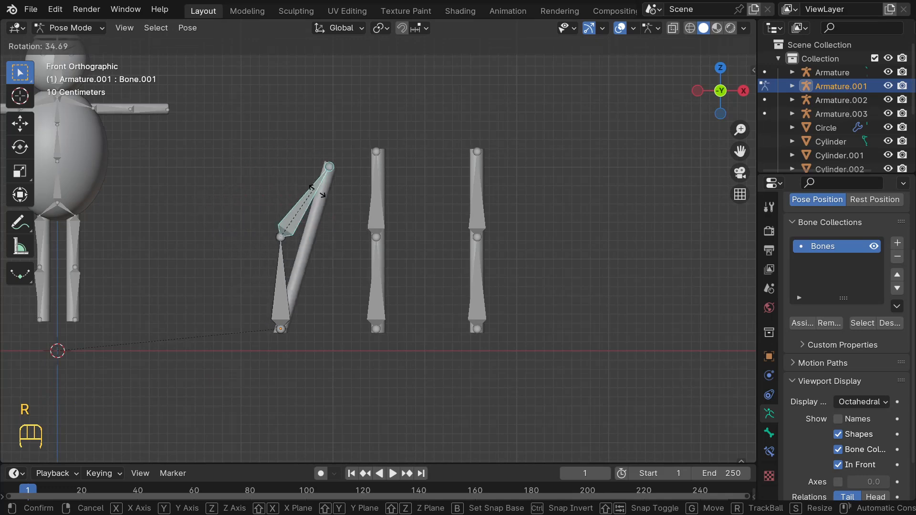
right_click(282, 182)
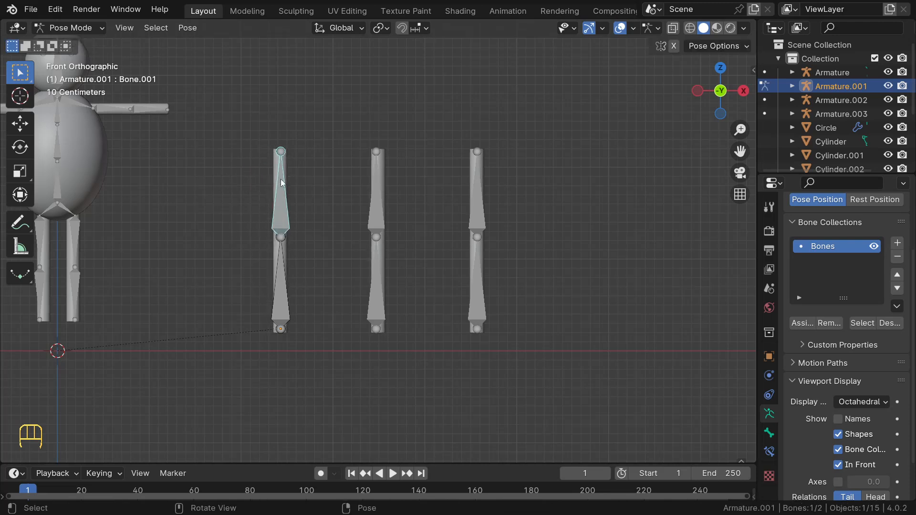
scroll(276, 241, up, 2)
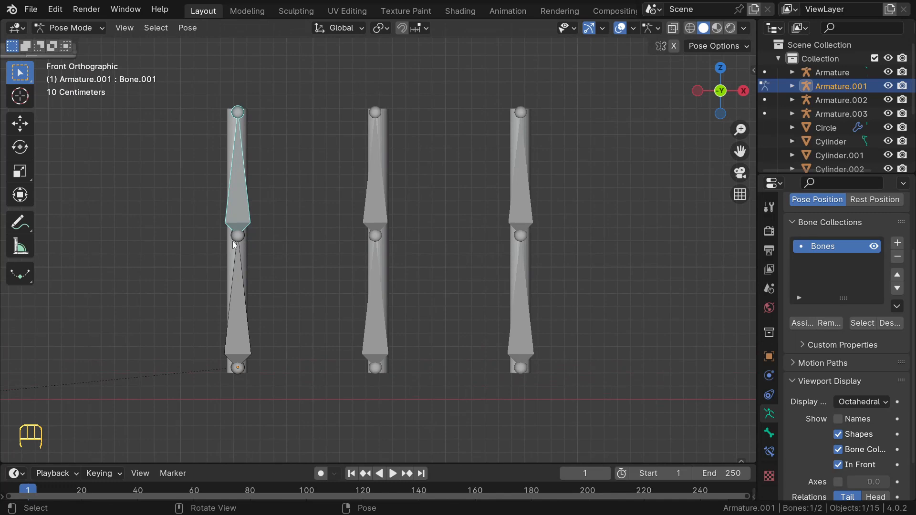
key(r)
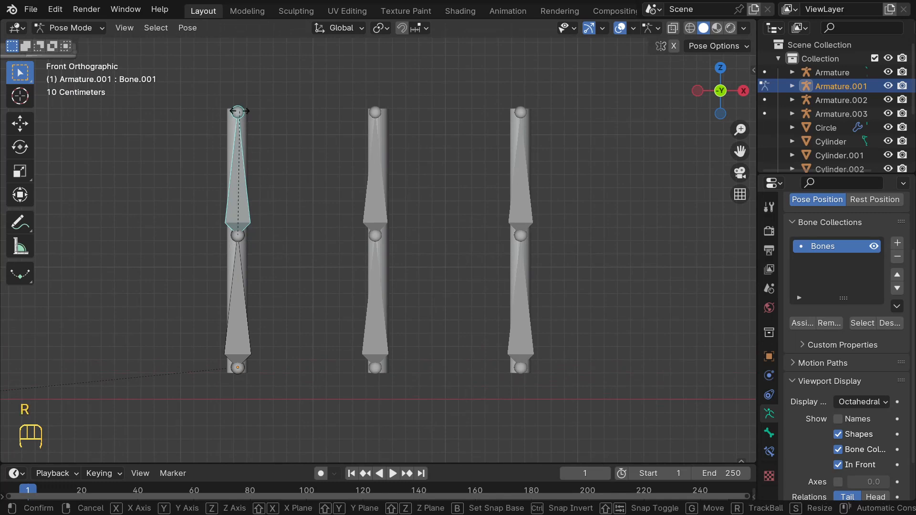
right_click(242, 191)
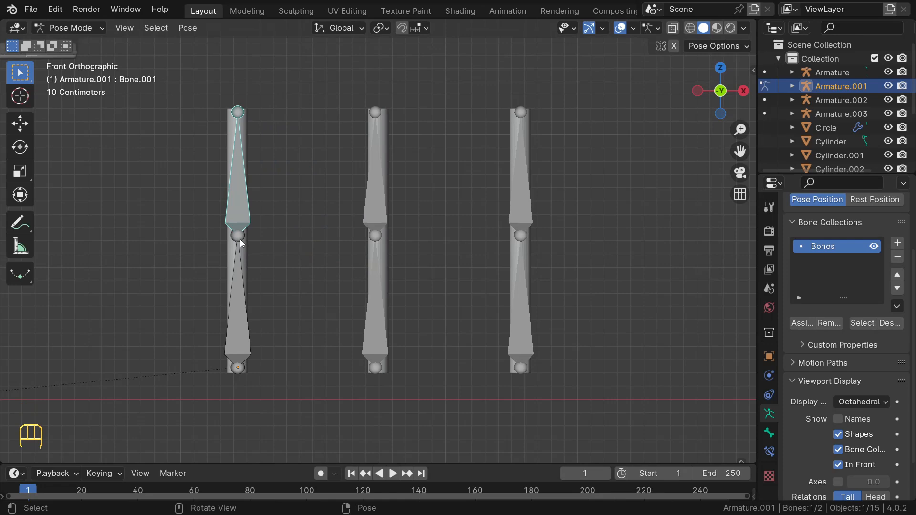
key(ctrl+Tab)
Parent the second thin cylinder to its armature using Armature Deform With Automatic Weights
scroll(239, 241, down, 2)
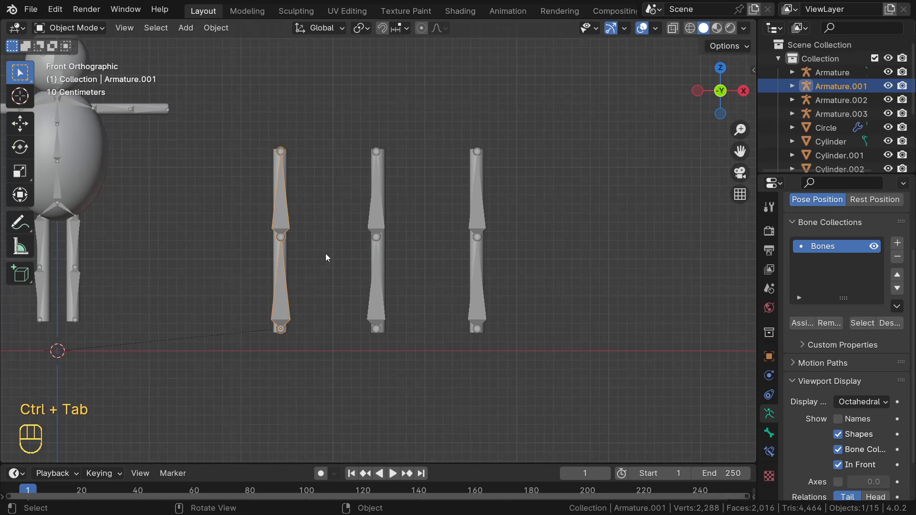
click(382, 238)
scroll(383, 249, up, 3)
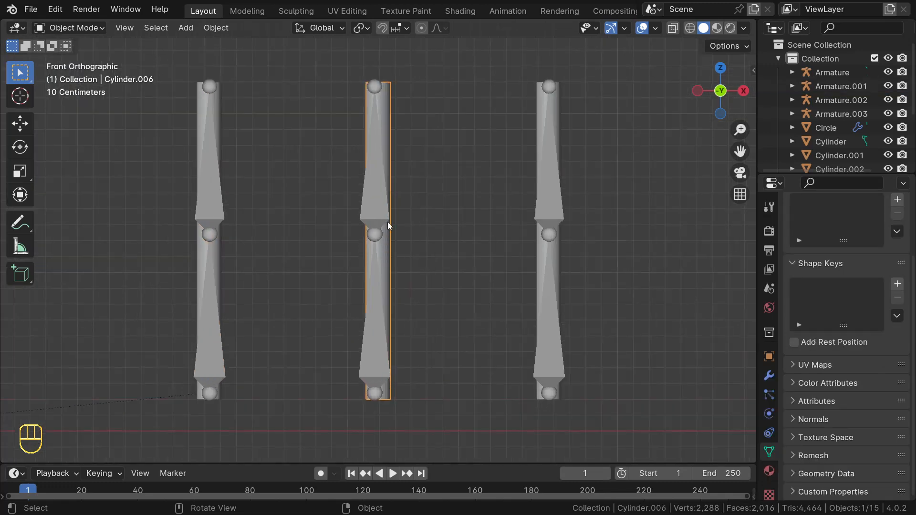
mouse_move(388, 232)
middle_down()
mouse_move(368, 231)
mouse_move(379, 239)
middle_up()
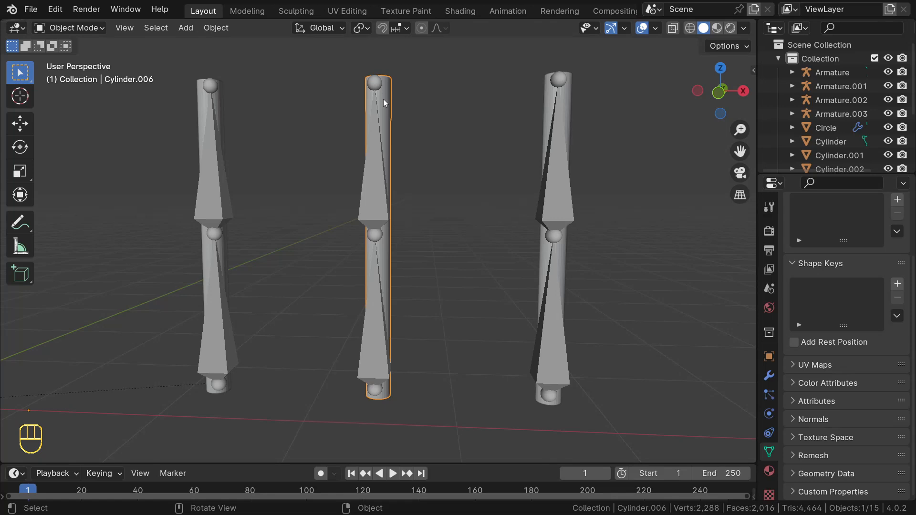
middle_drag(380, 113, 392, 97)
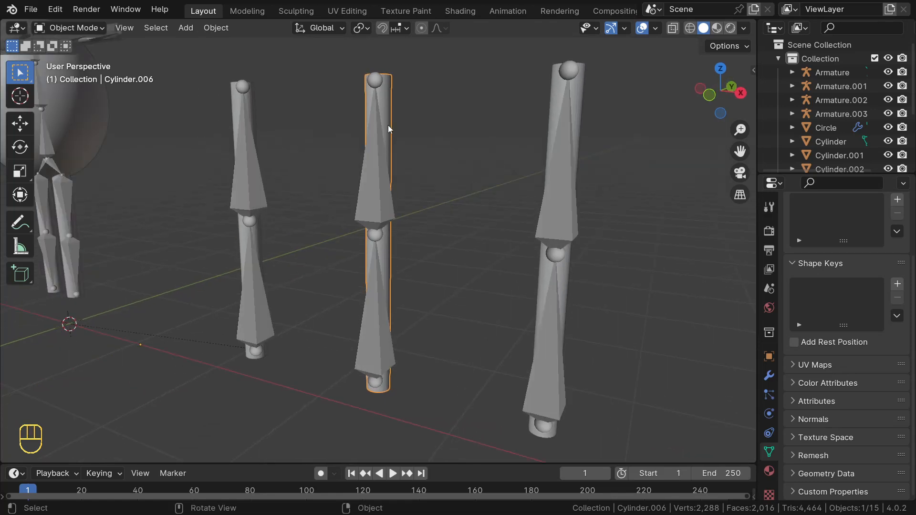
shift+click(371, 198)
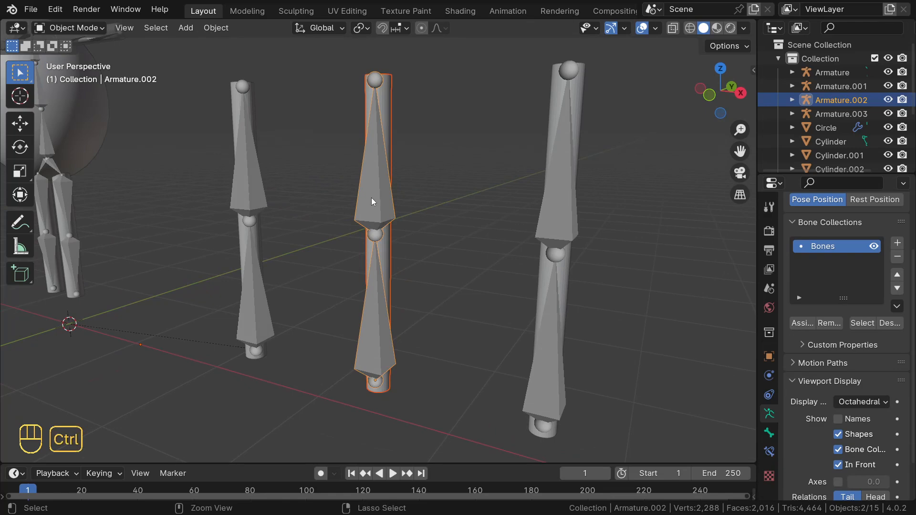
key(ctrl+p)
click(371, 197)
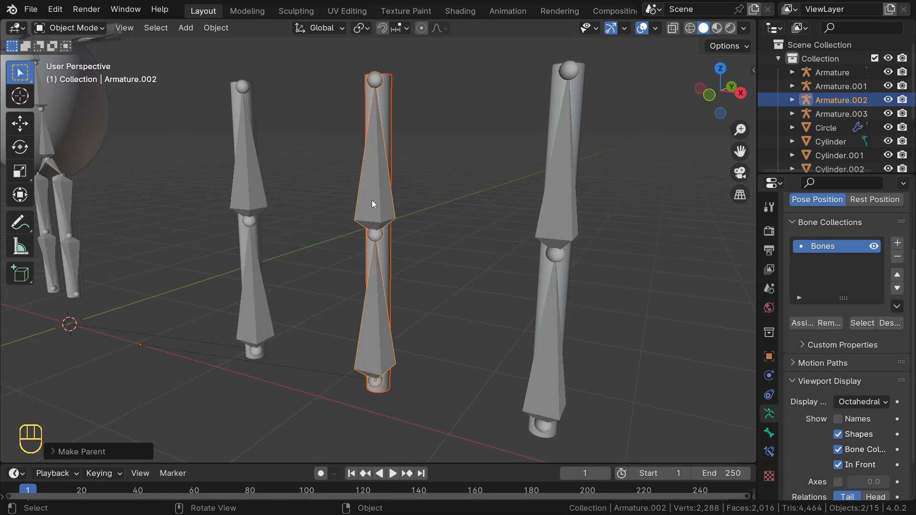
middle_drag(371, 199, 398, 225)
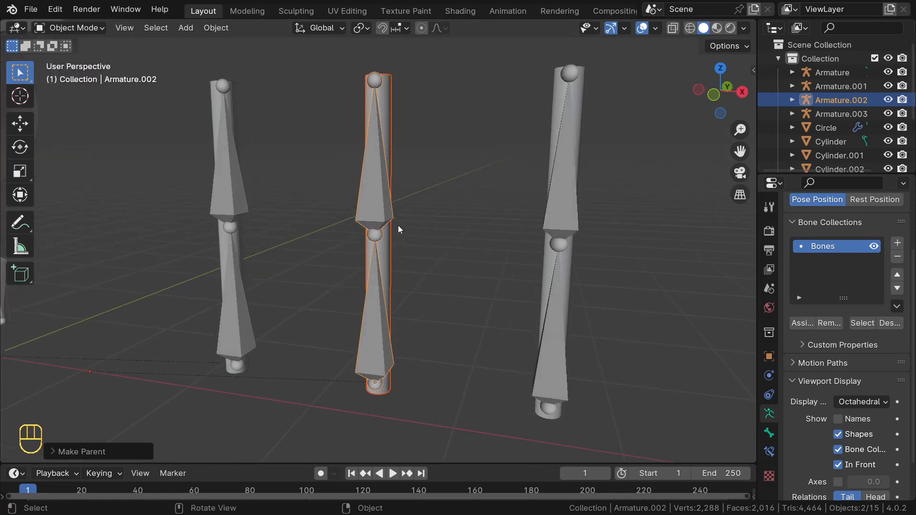
Examine the second cylinder's loop cut in Edit Mode from the front view, and return to Object Mode
key(KP_1)
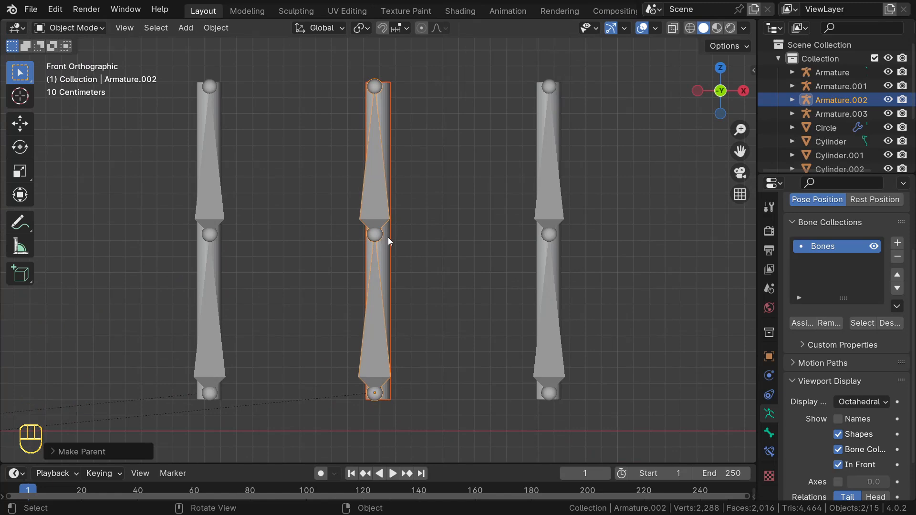
click(388, 236)
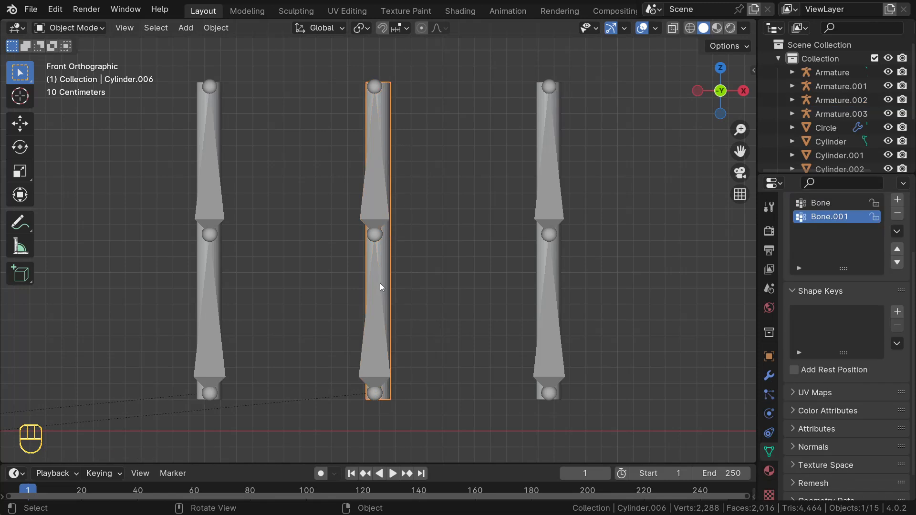
key(Tab)
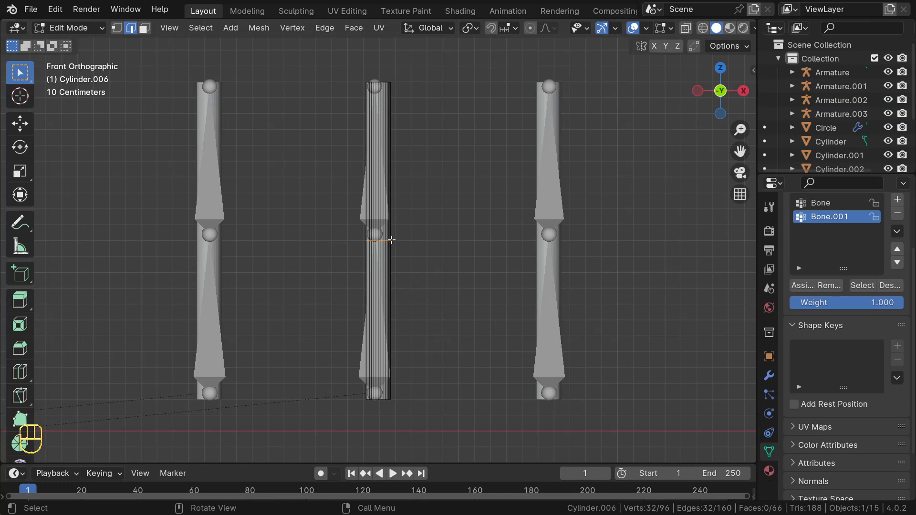
key(Tab)
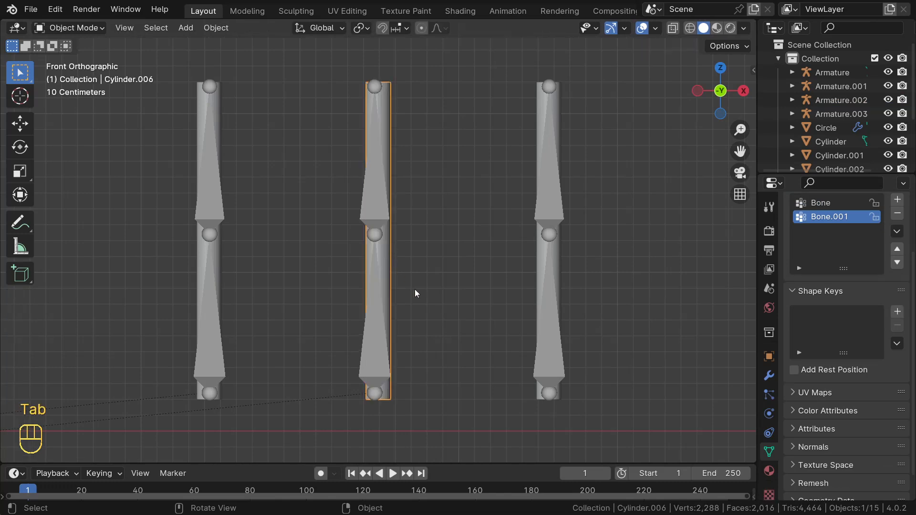
Test-bend the second cylinder sideways by rotating its armature's upper bone in Pose Mode, and cancel the rotation
middle_drag(414, 289, 368, 301)
click(379, 197)
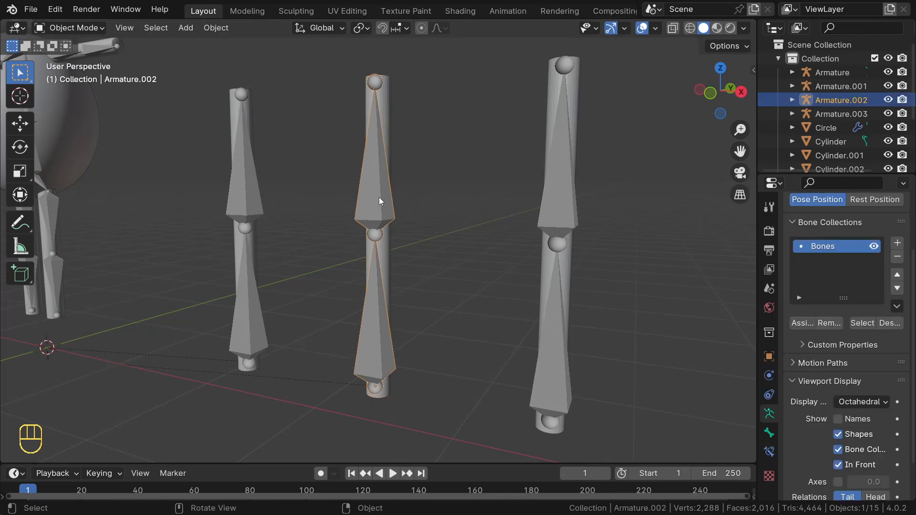
key(ctrl+Tab)
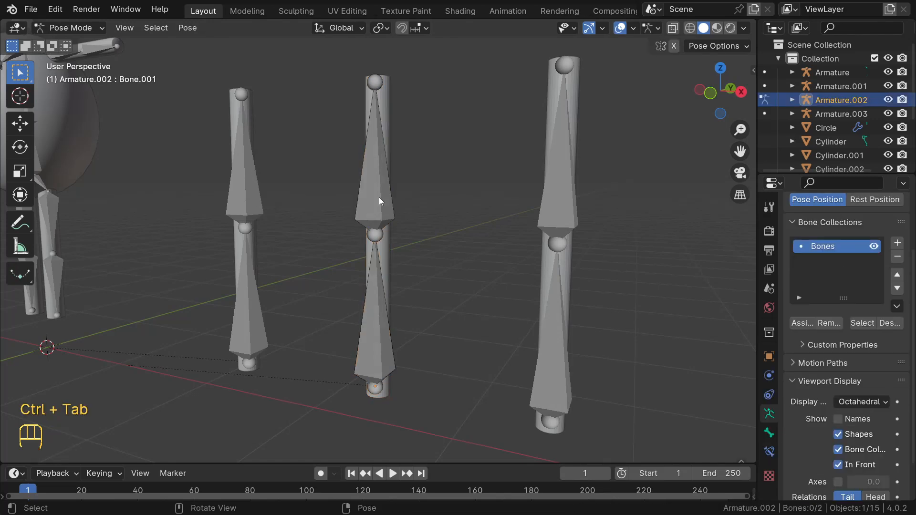
click(377, 172)
middle_drag(377, 172, 396, 90)
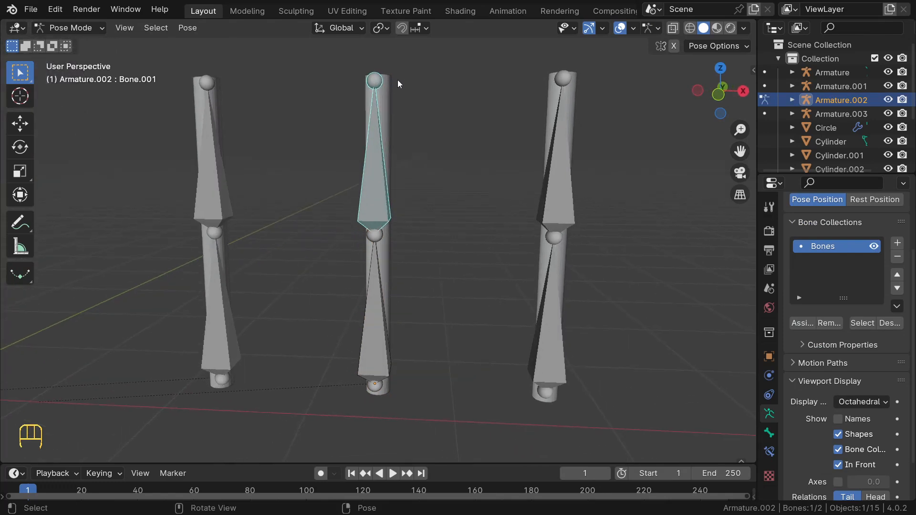
key(r)
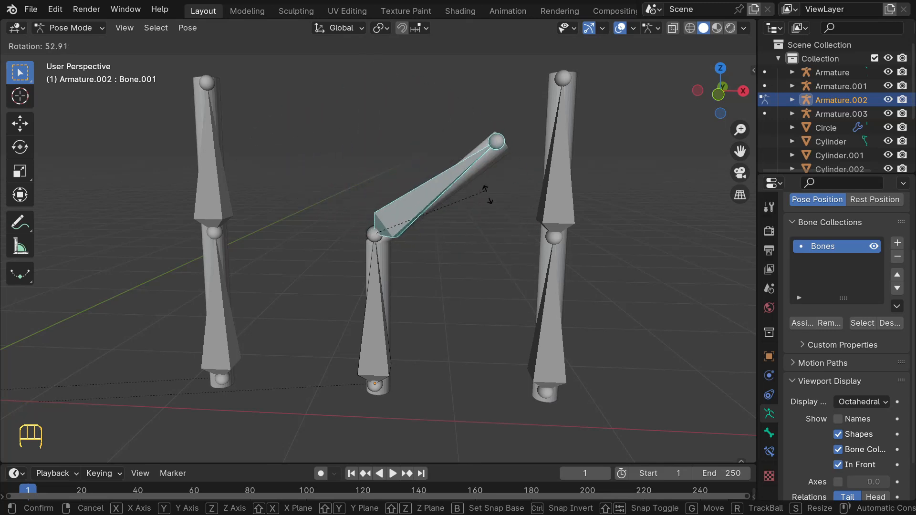
key(Escape)
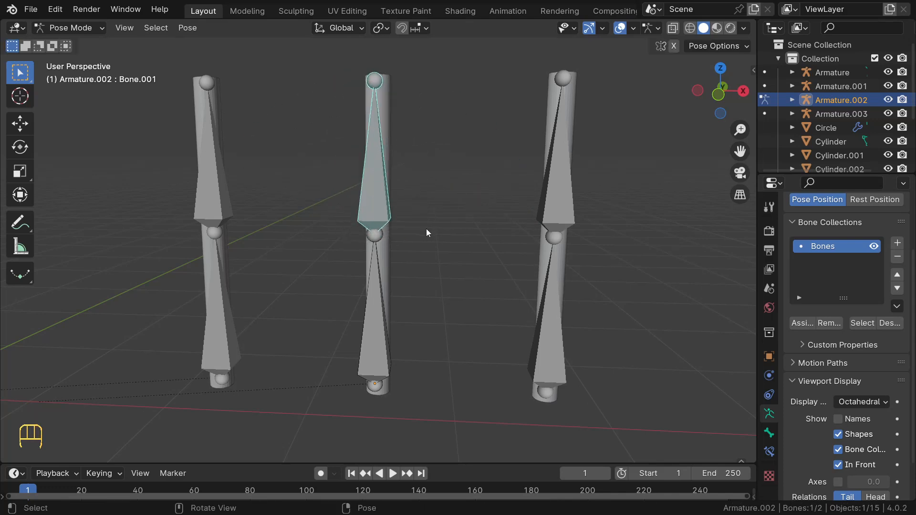
Rotate the second armature's upper bone again to inspect the bend at the joint, undo it, and return to Object Mode
middle_drag(425, 228, 346, 242)
scroll(365, 236, up, 3)
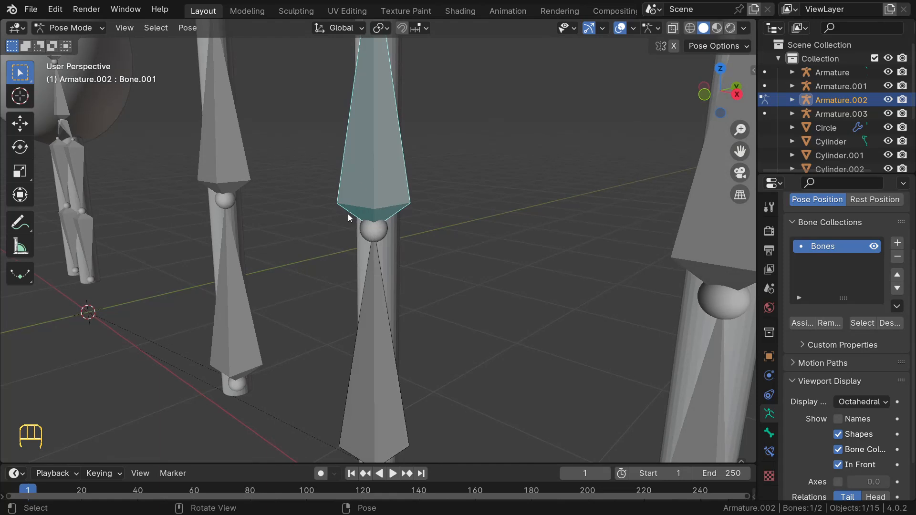
scroll(377, 202, down, 2)
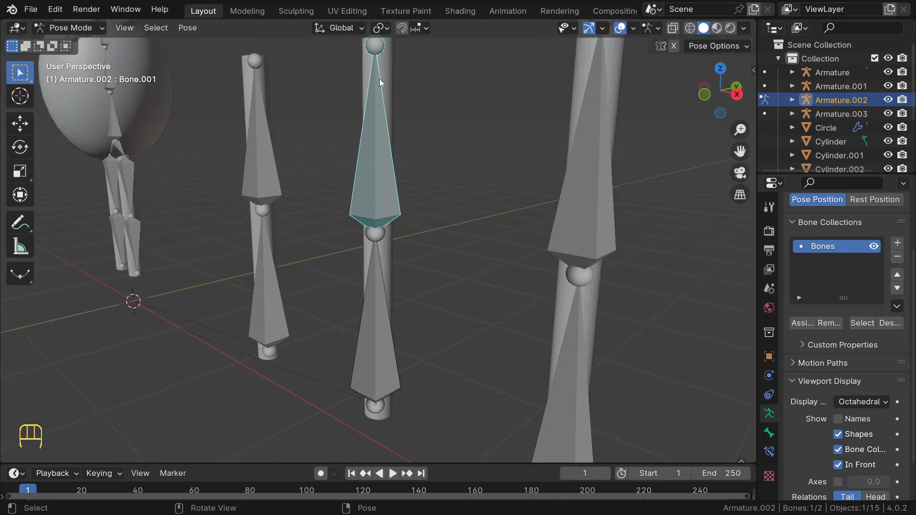
scroll(379, 79, down, 1)
key(r)
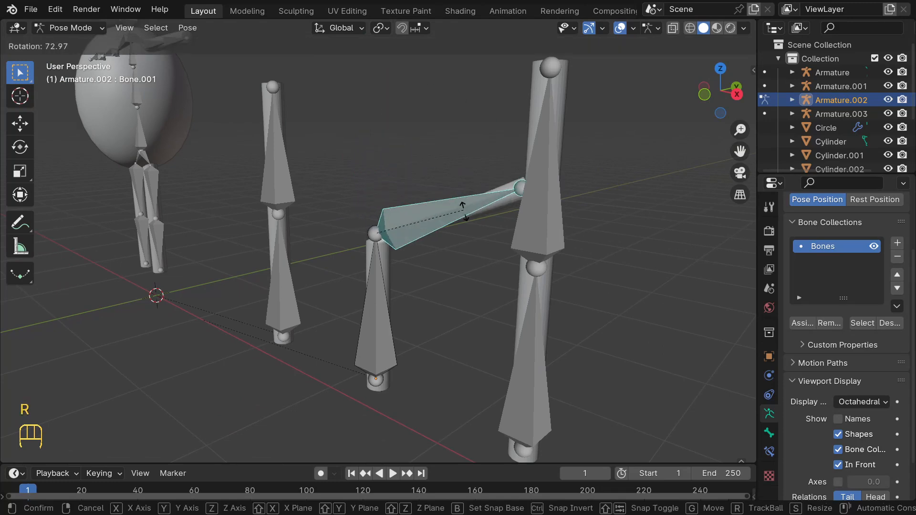
click(230, 142)
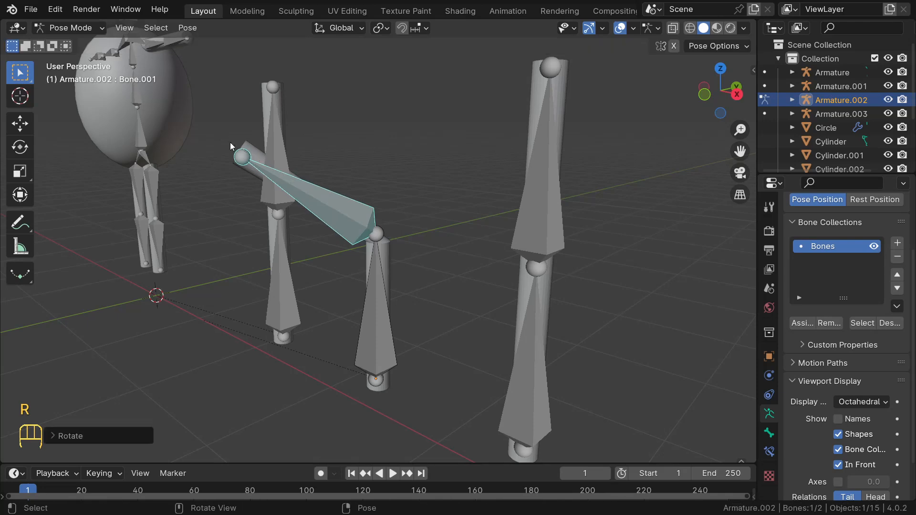
middle_drag(351, 246, 327, 254)
scroll(327, 254, up, 4)
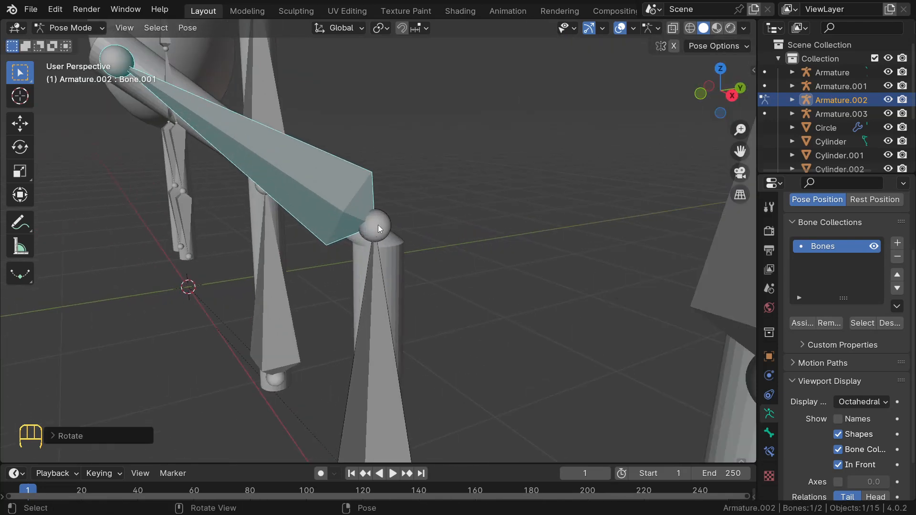
scroll(378, 225, up, 2)
key(ctrl+z)
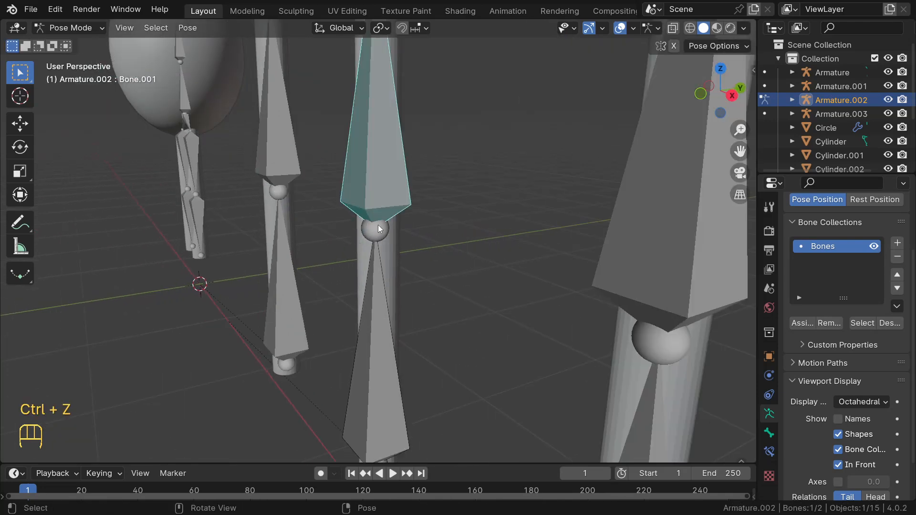
middle_drag(387, 229, 443, 208)
scroll(443, 208, down, 4)
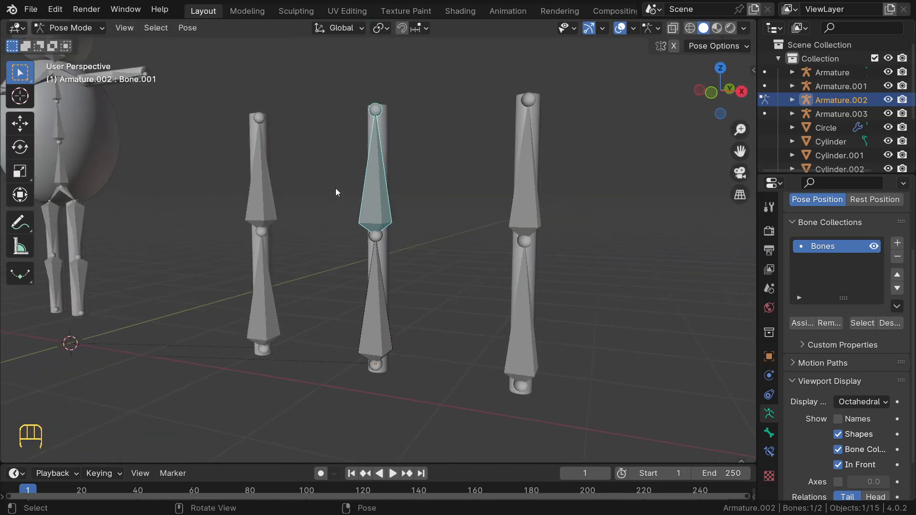
key(ctrl+Tab)
Parent the third thin cylinder to its armature using Armature Deform With Automatic Weights
middle_drag(410, 241, 485, 235)
click(546, 137)
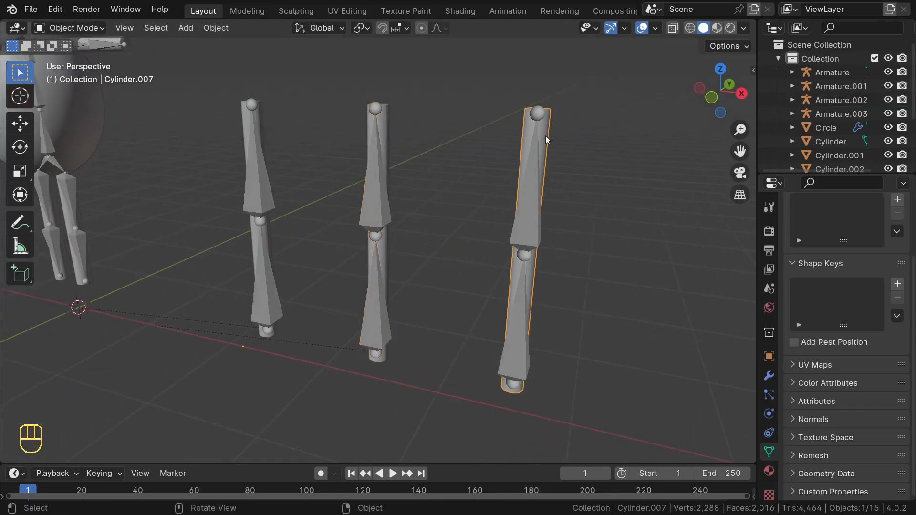
middle_drag(545, 135, 525, 136)
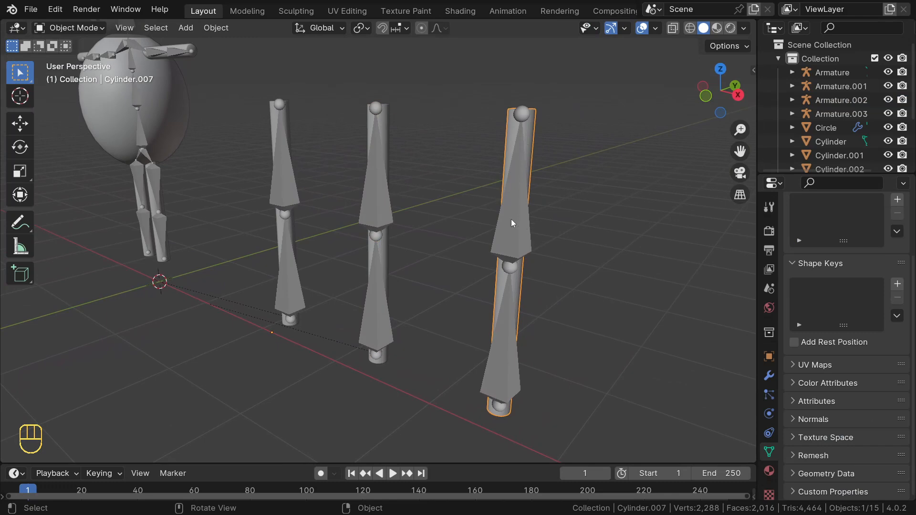
key(shift)
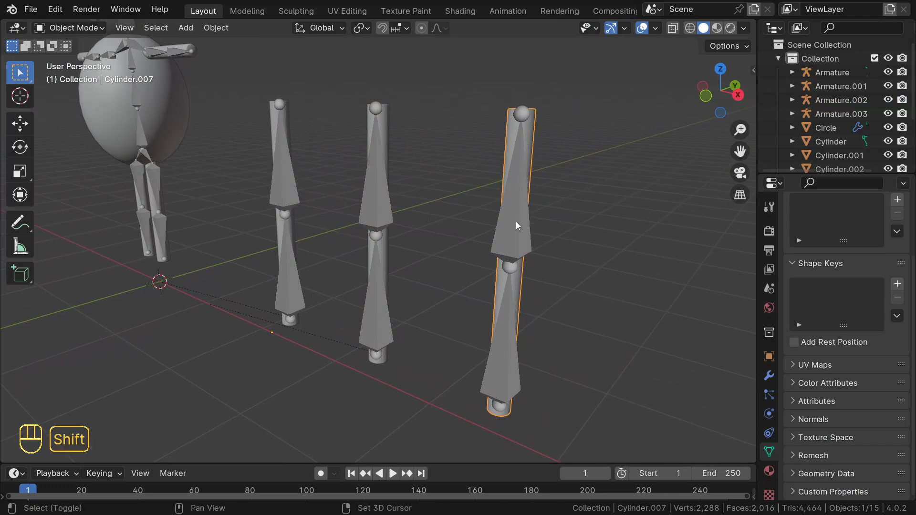
shift+click(516, 221)
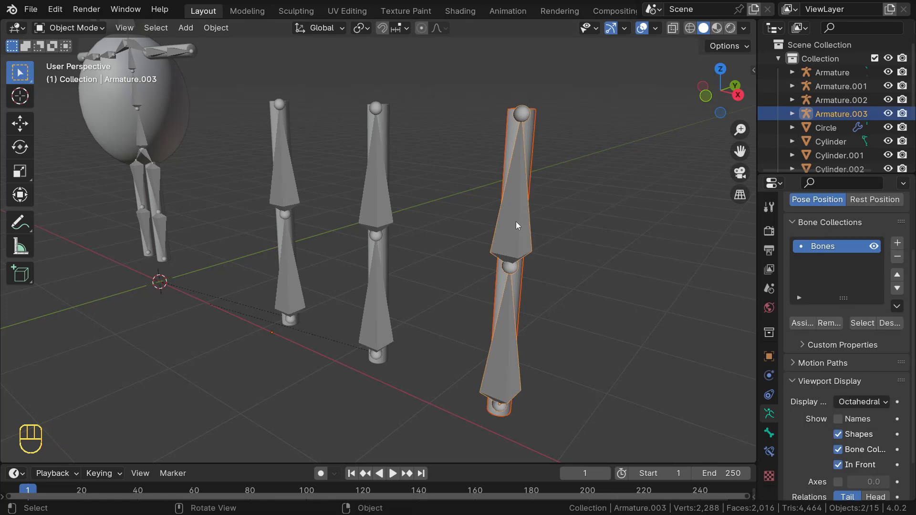
key(ctrl+p)
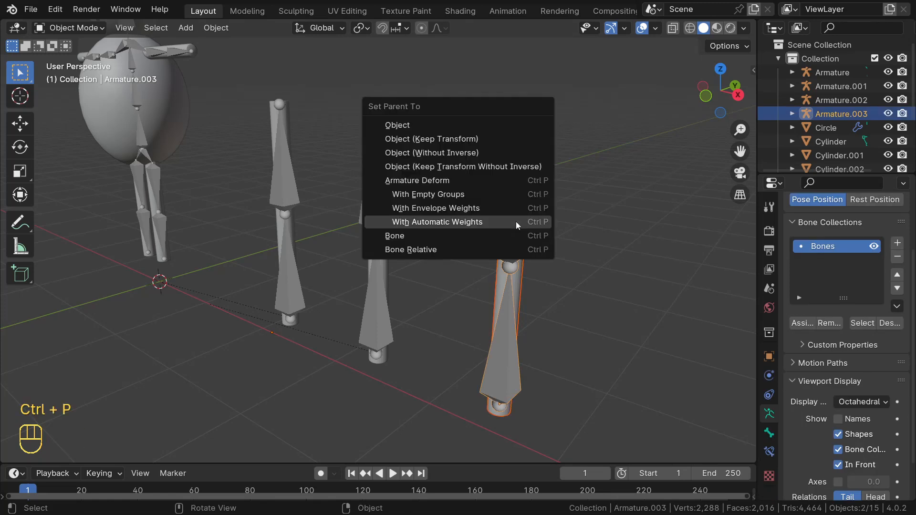
click(516, 221)
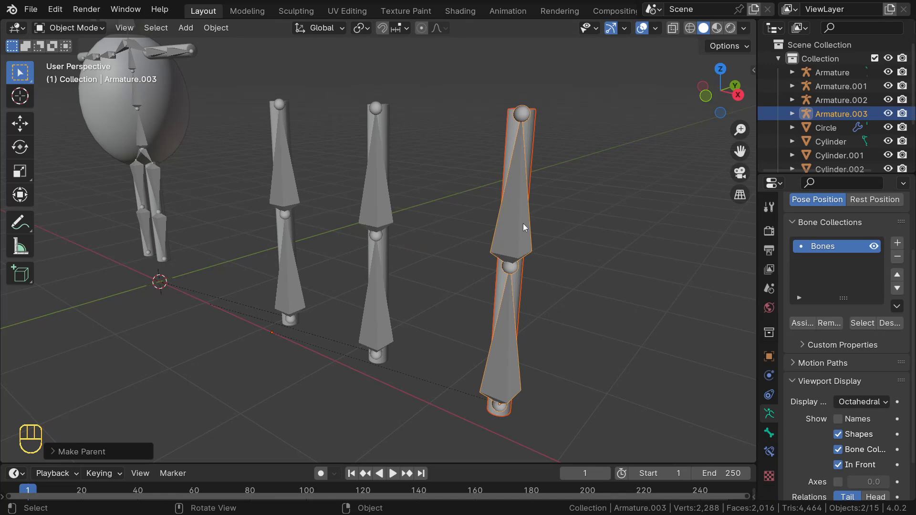
Examine the third cylinder's loop cuts around the joint in Edit Mode, and return to Object Mode
middle_drag(523, 224, 543, 150)
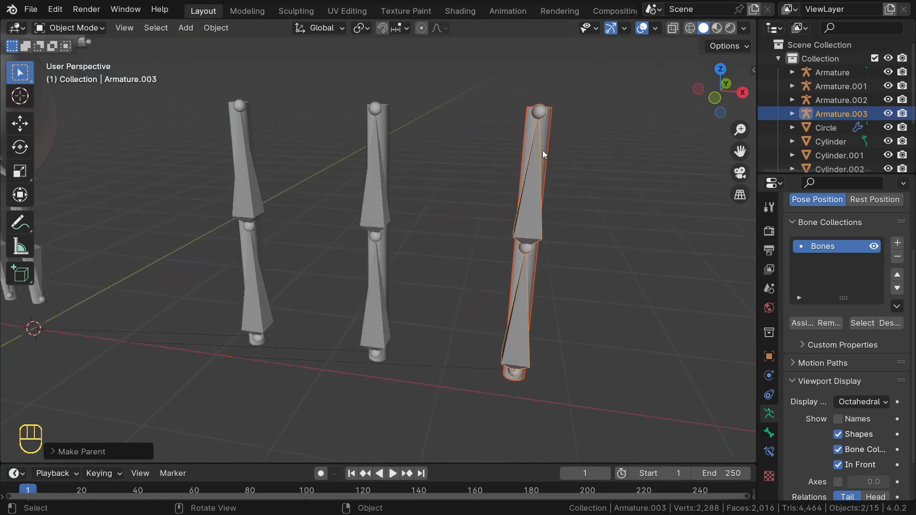
click(527, 126)
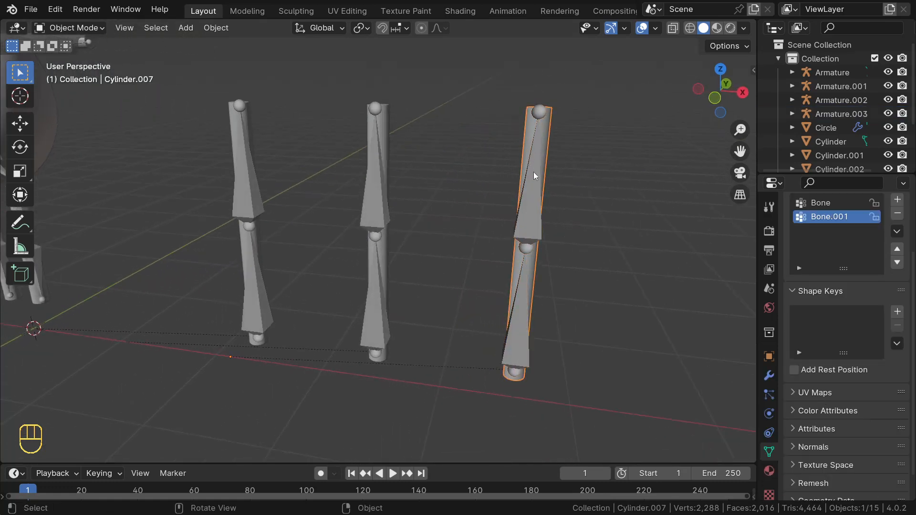
key(Tab)
middle_drag(550, 149, 540, 184)
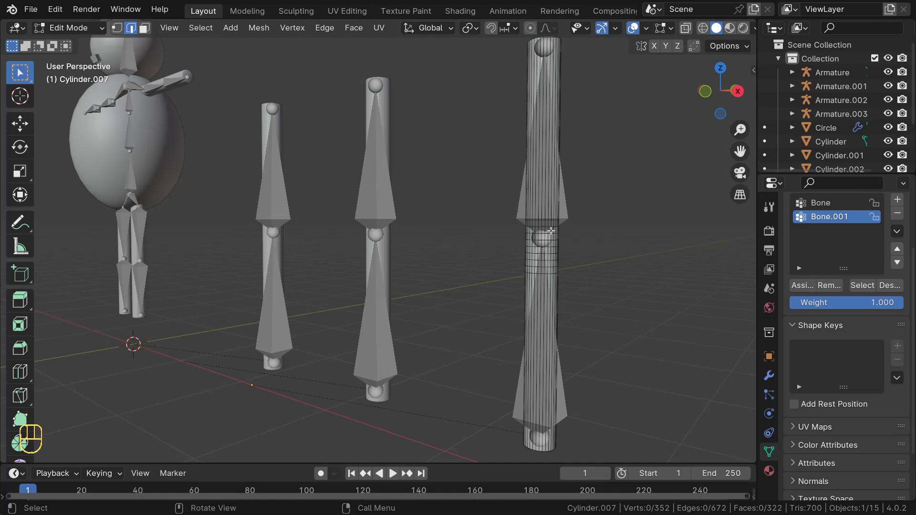
key(Tab)
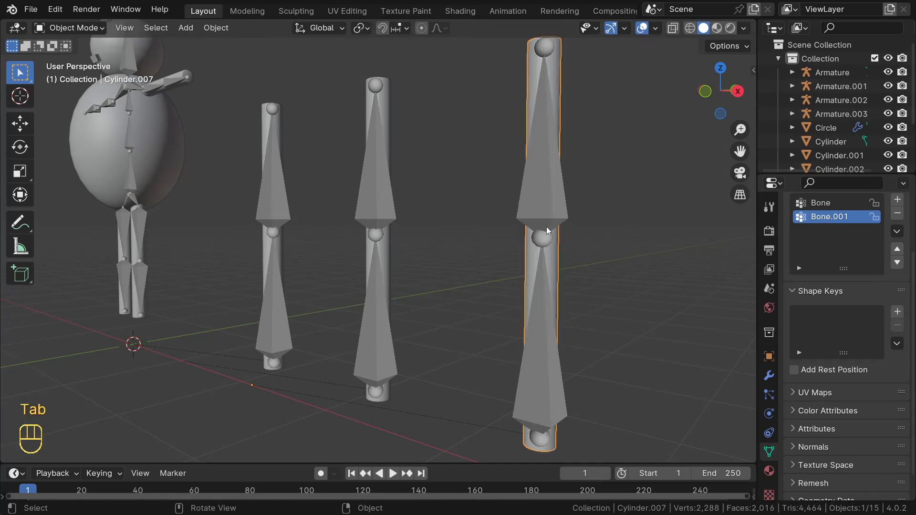
Bend the third thin cylinder sideways by rotating its armature's upper bone in Pose Mode
click(545, 188)
middle_drag(559, 170, 552, 174)
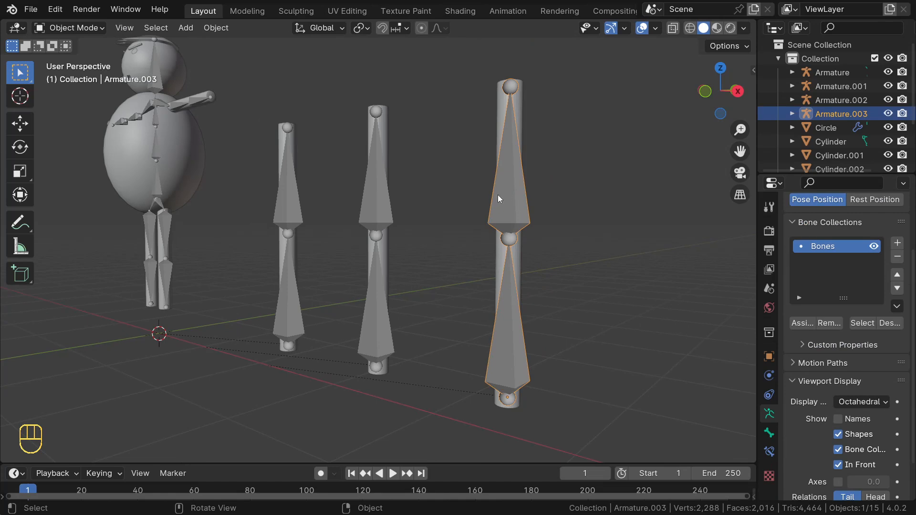
key(ctrl+Tab)
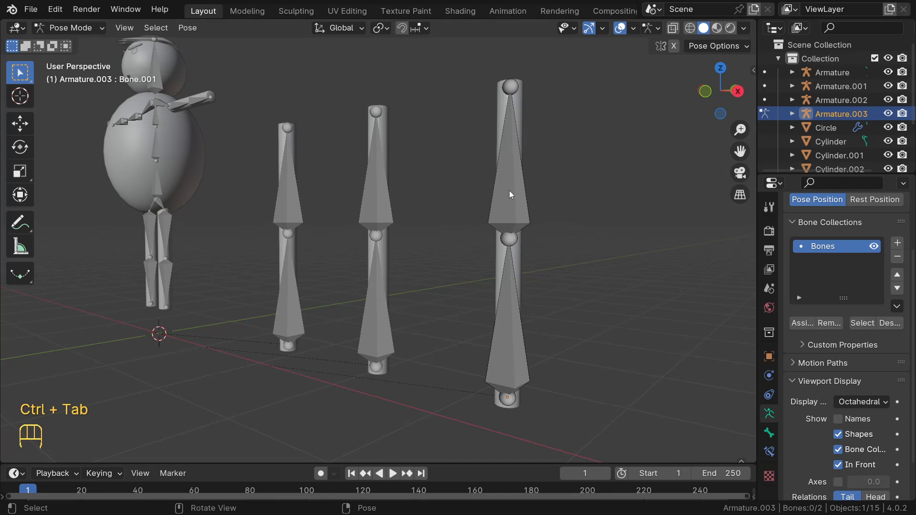
click(509, 191)
middle_drag(509, 190, 527, 203)
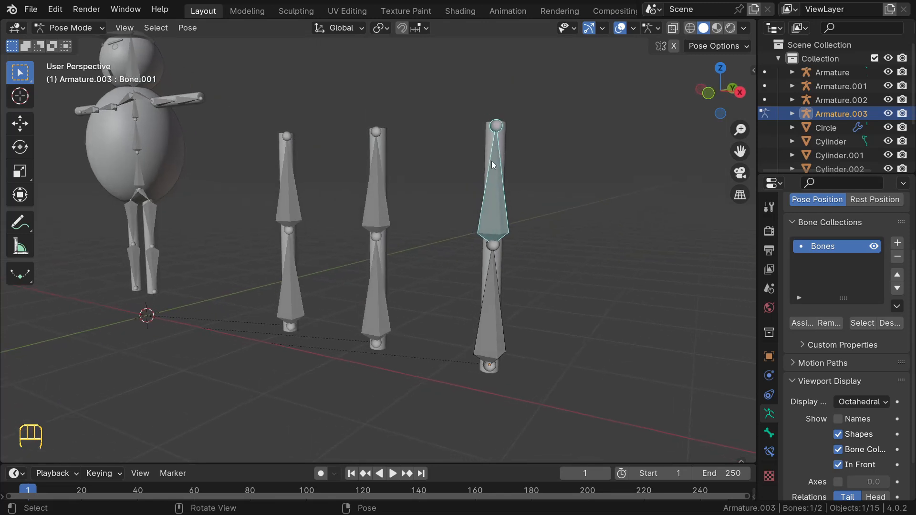
key(r)
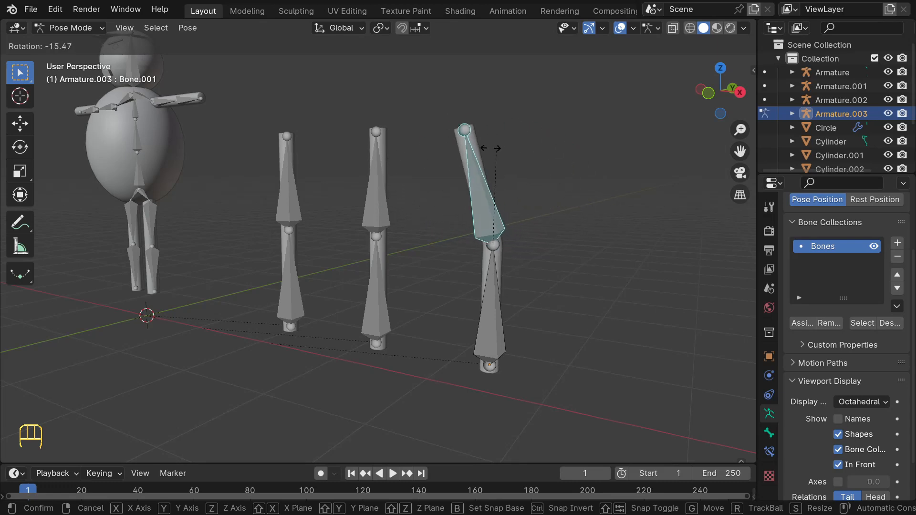
click(418, 147)
Examine the third cylinder's bend at the joint from several angles, and return to Object Mode
middle_drag(418, 148, 543, 268)
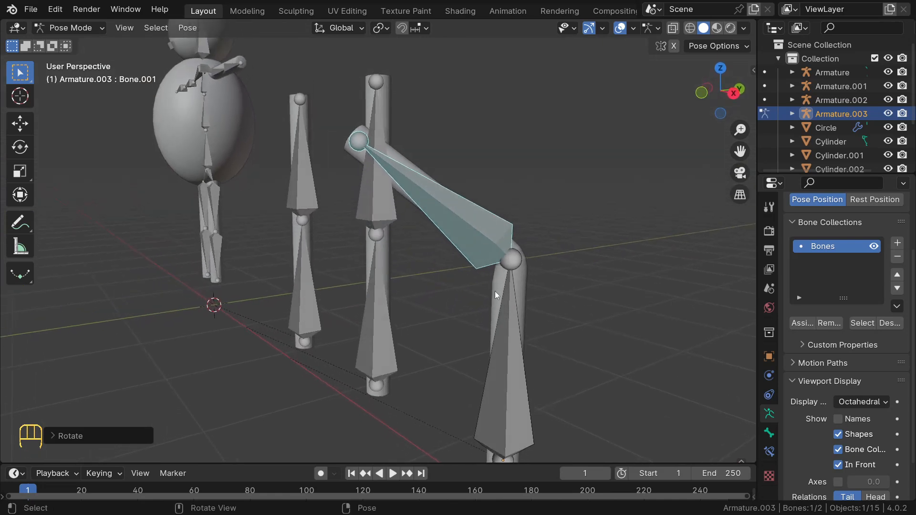
scroll(525, 245, up, 2)
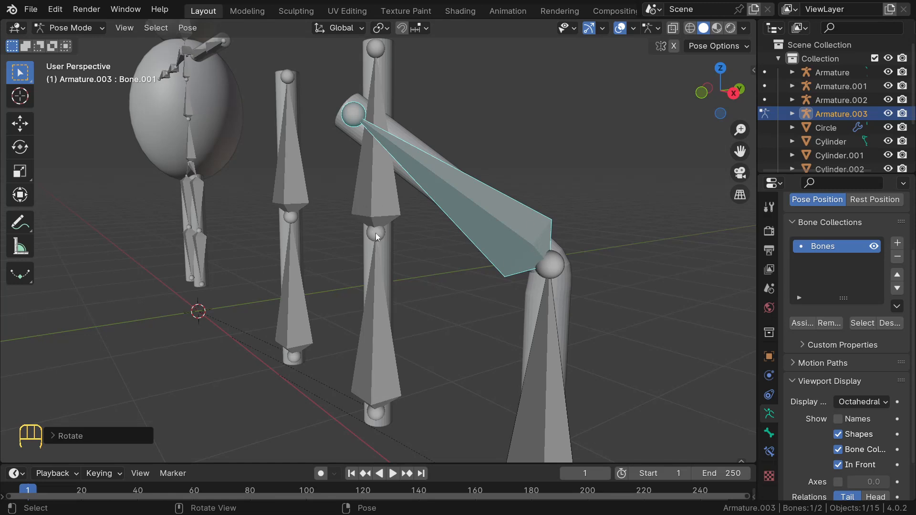
middle_drag(373, 236, 338, 238)
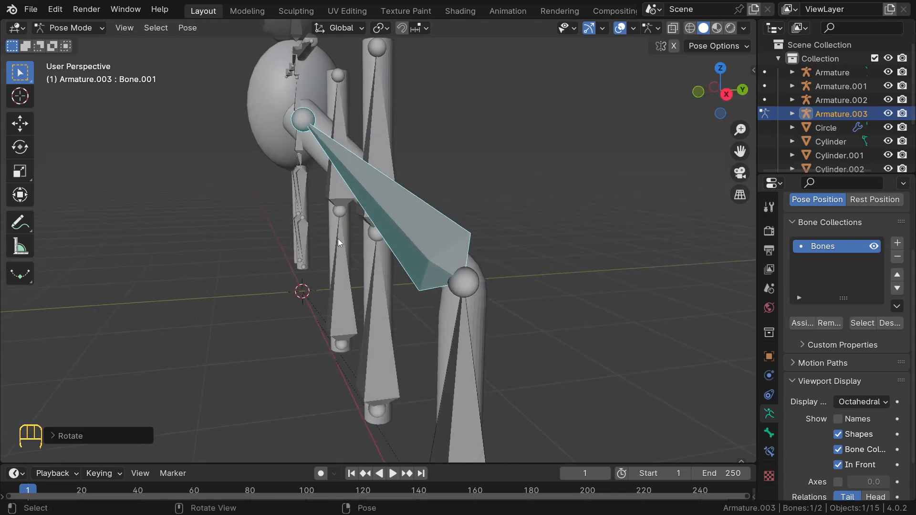
scroll(514, 276, up, 3)
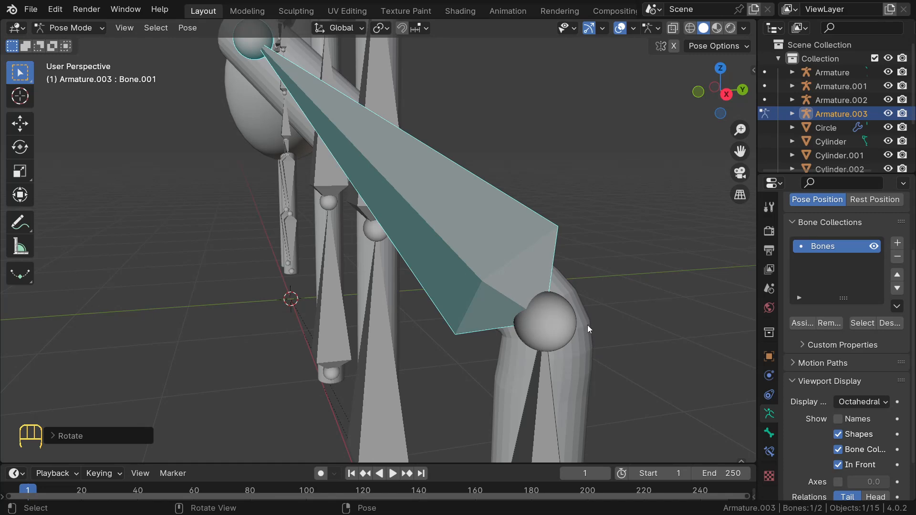
scroll(588, 325, up, 2)
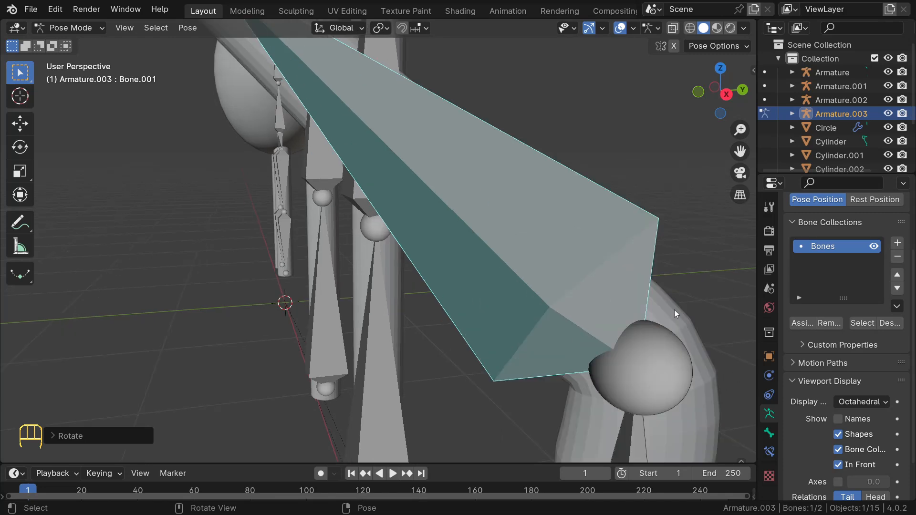
middle_drag(669, 311, 554, 288)
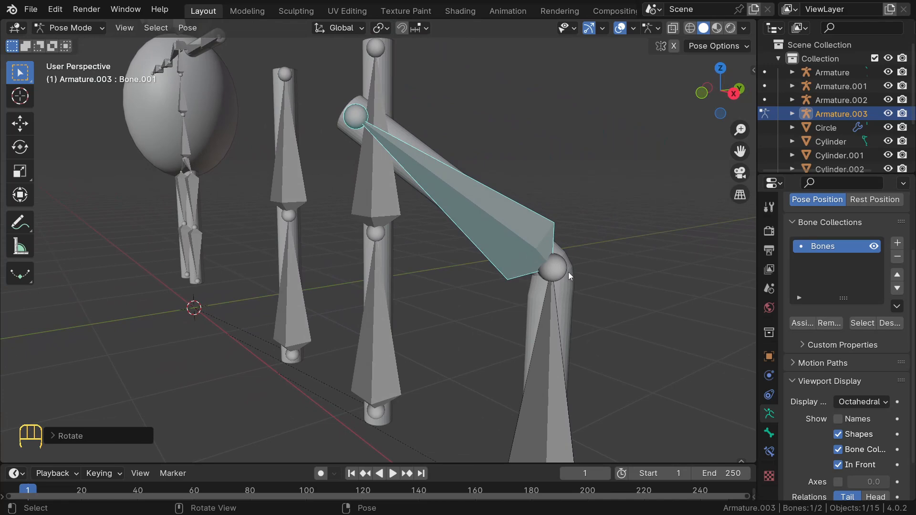
scroll(553, 275, up, 4)
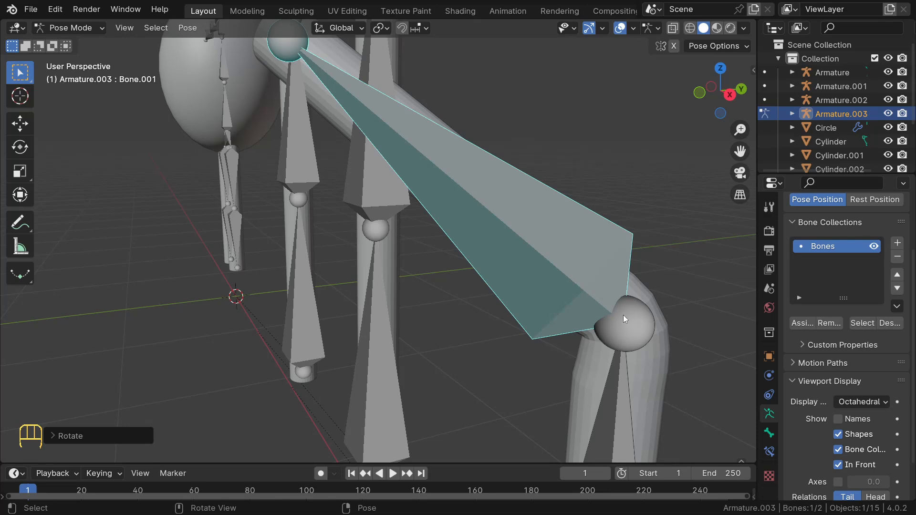
scroll(624, 310, down, 4)
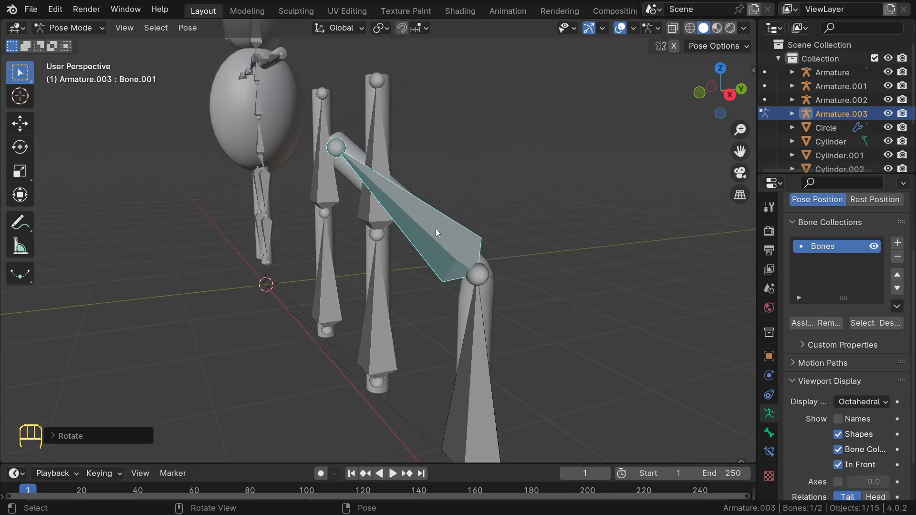
key(ctrl+Tab)
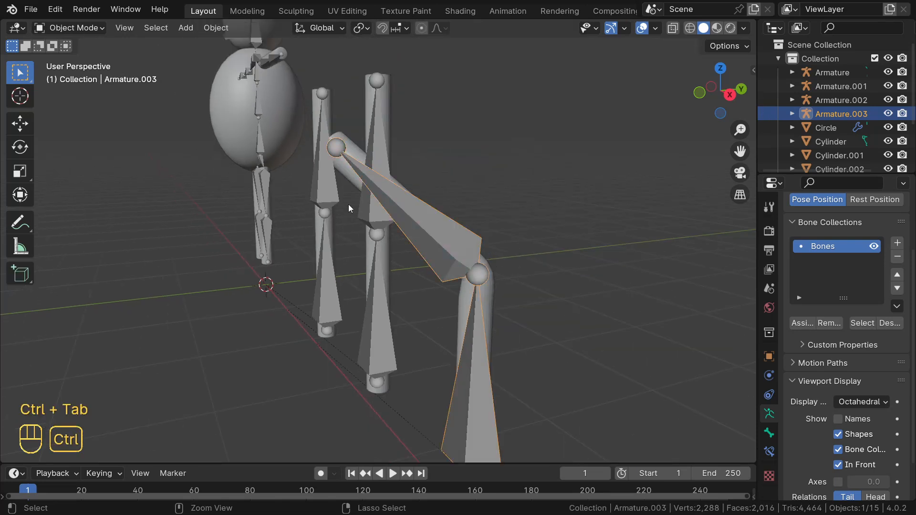
Delete the three thin test cylinders together with their armatures
mouse_move(348, 204)
middle_down()
mouse_move(391, 210)
mouse_move(475, 189)
mouse_move(342, 188)
middle_up()
key(KP_1)
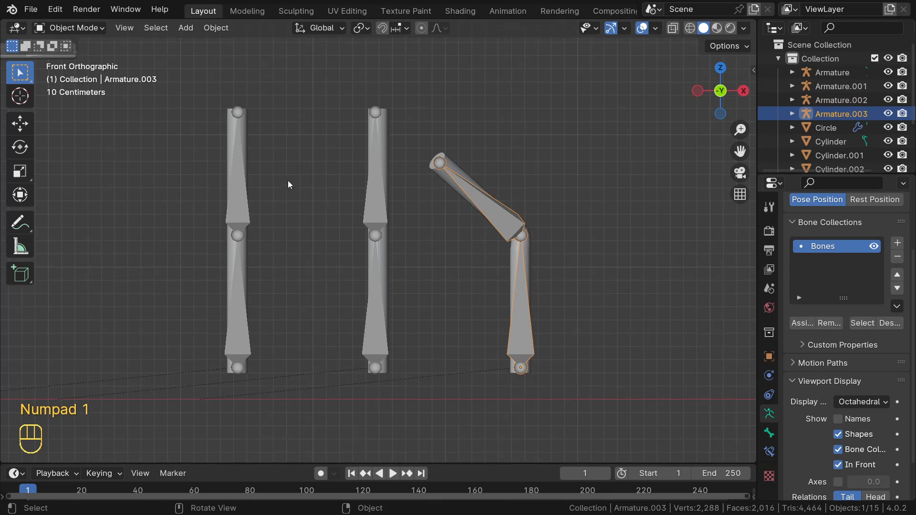
scroll(288, 180, down, 1)
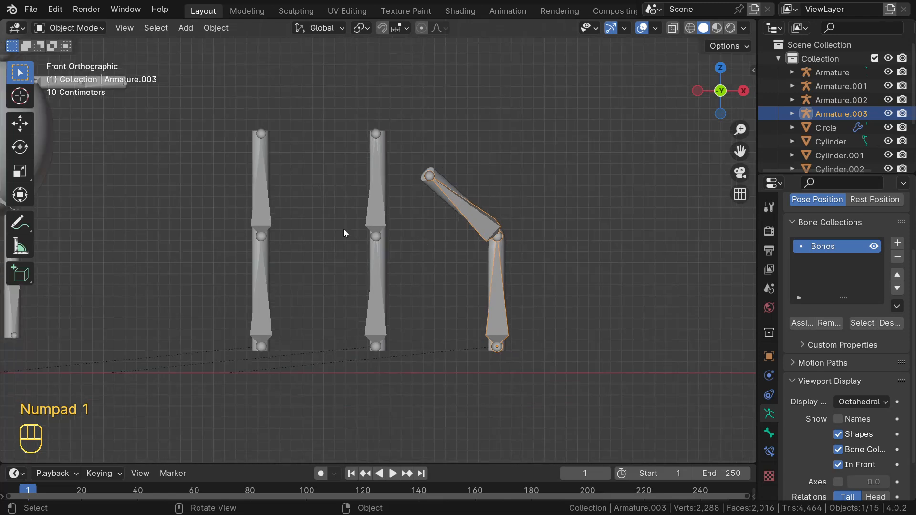
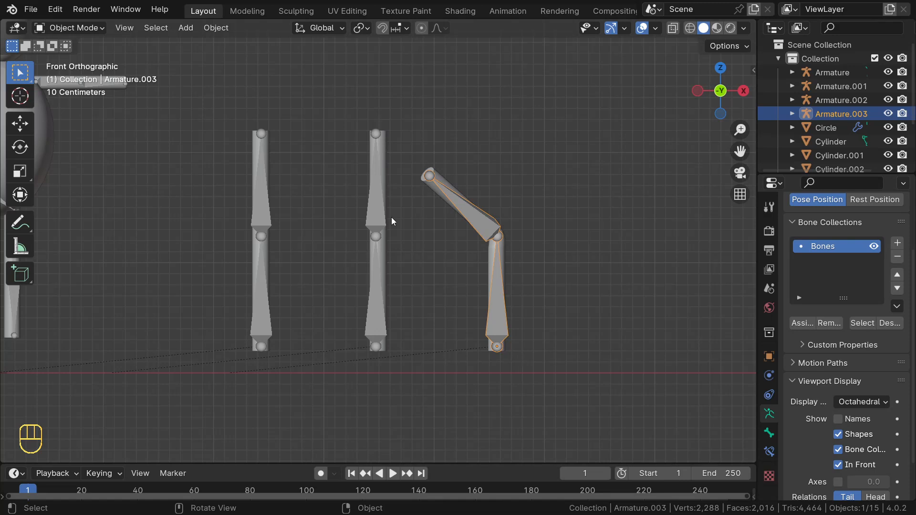
drag(213, 107, 525, 339)
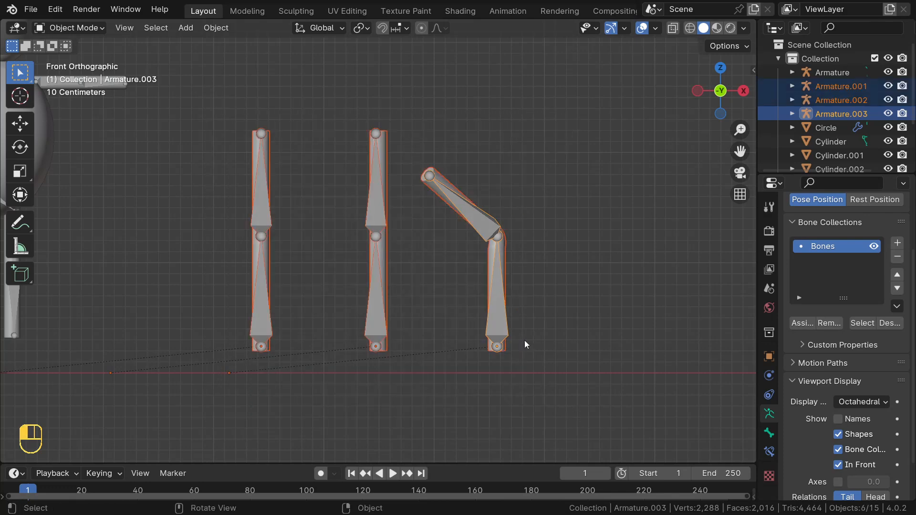
key(Delete)
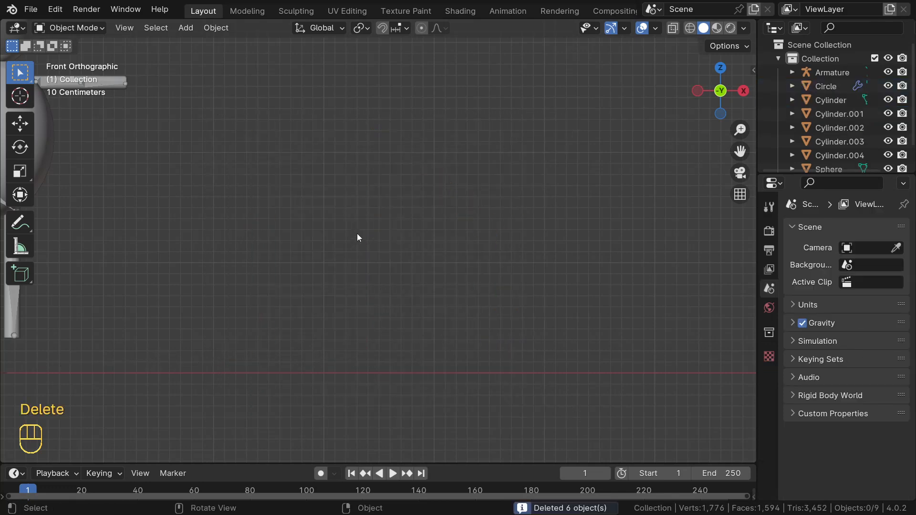
Add a loop cut to the character's leg on the -X side in Edit Mode, sliding it up to the knee joint
scroll(357, 234, down, 8)
drag(202, 144, 338, 287)
key(KP_Decimal)
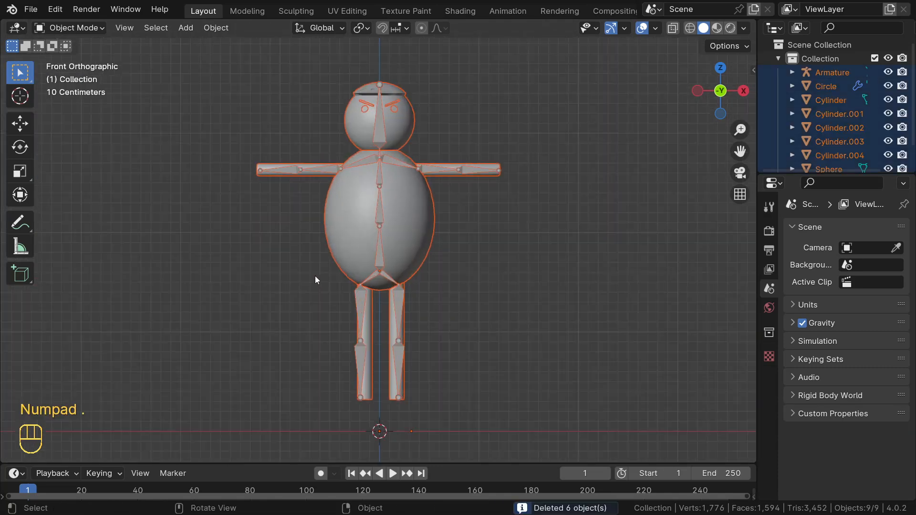
click(224, 261)
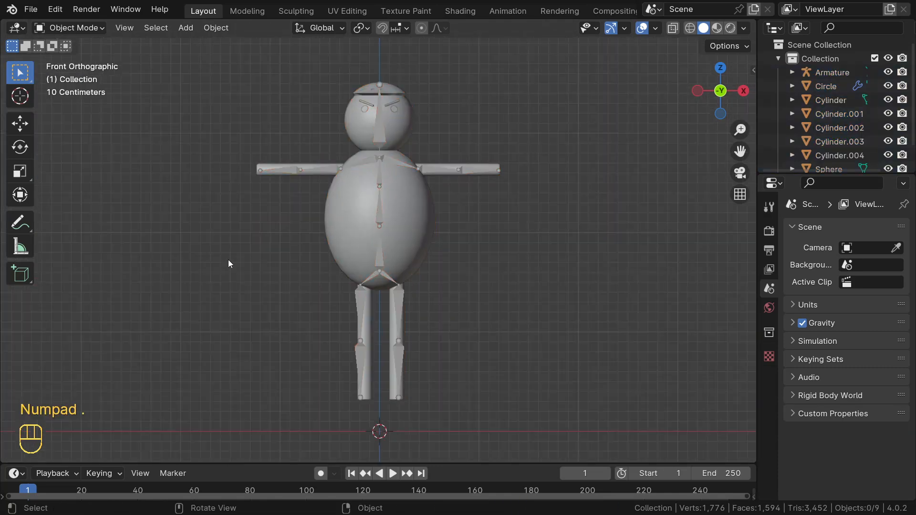
click(371, 316)
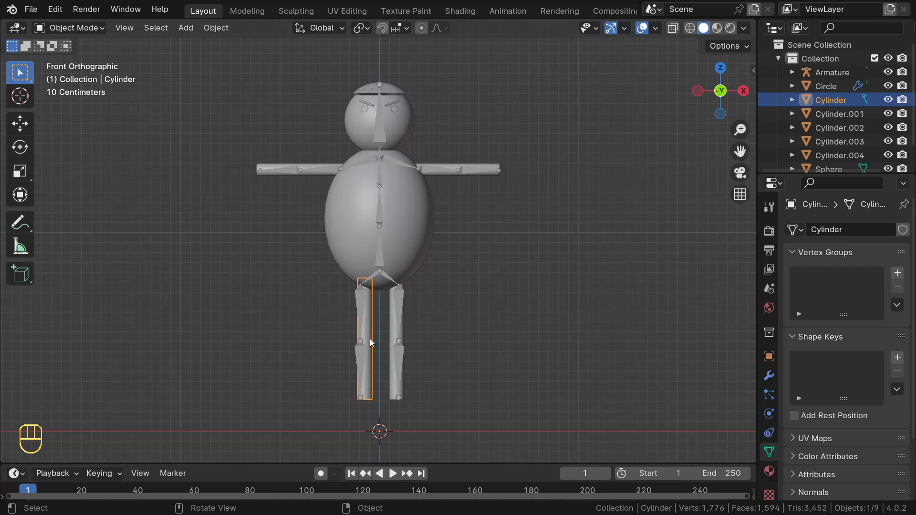
key(Tab)
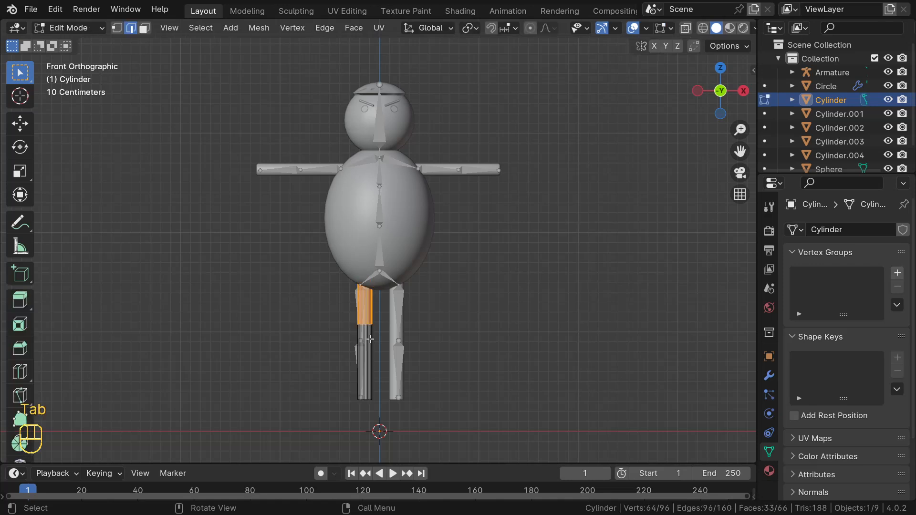
click(364, 347)
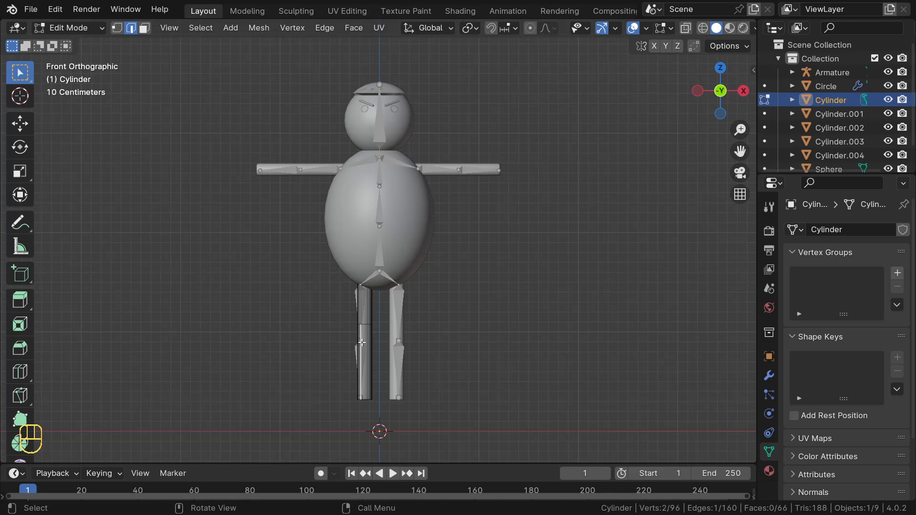
key(ctrl+r)
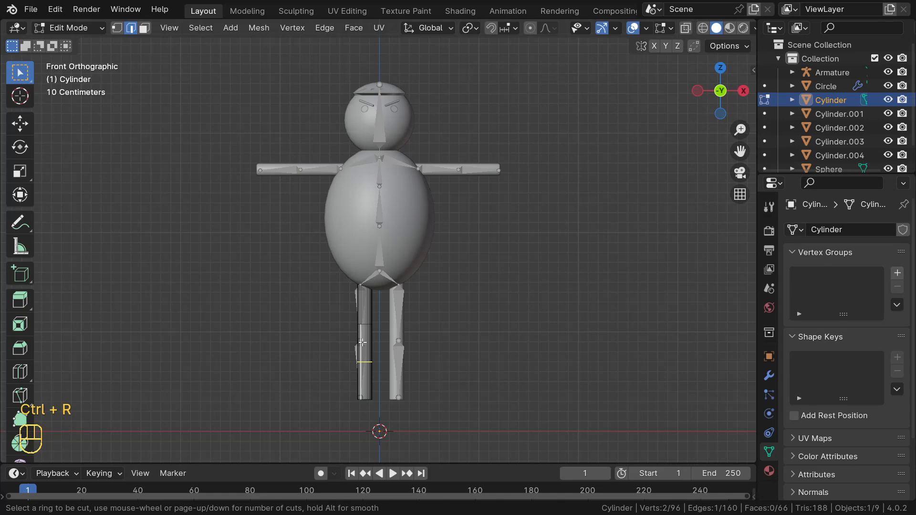
click(362, 342)
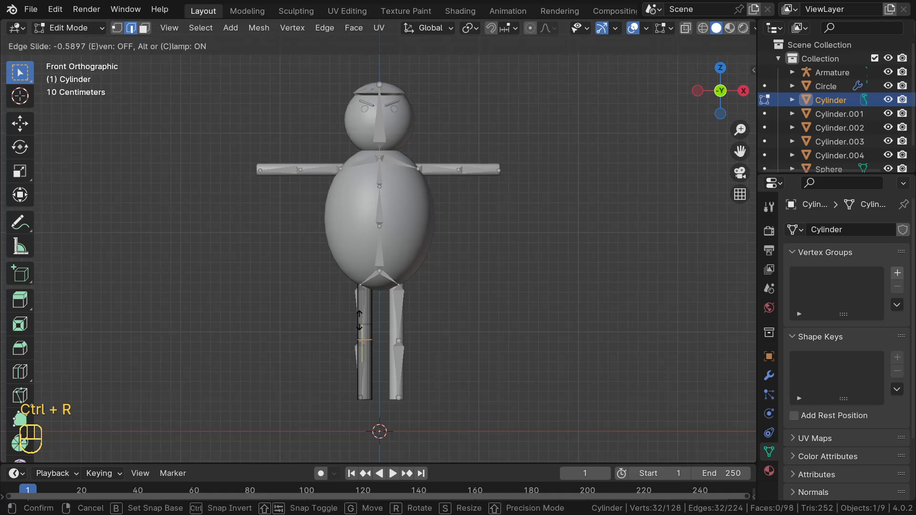
click(359, 321)
Bevel the knee loop cut of the -X leg with 8 segments to form a band of edge loops, and return to Object Mode
key(KP_Decimal)
scroll(385, 368, down, 4)
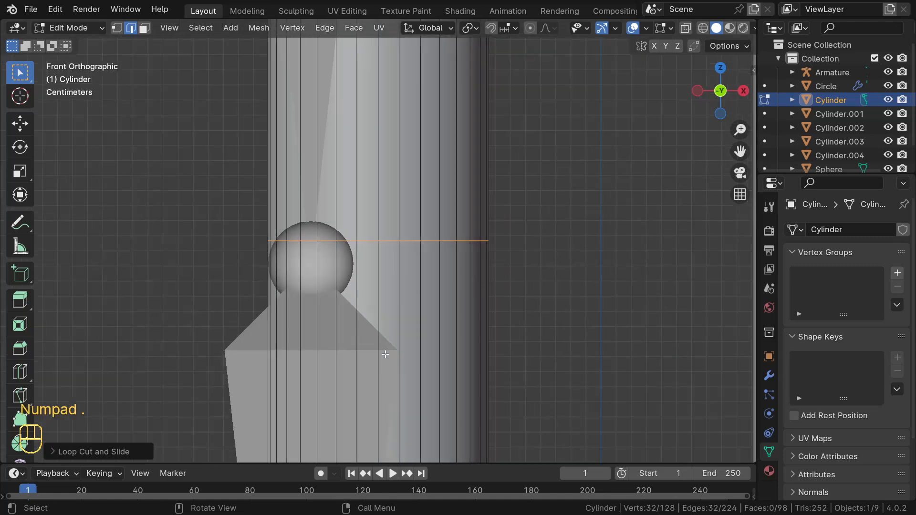
key(ctrl+b)
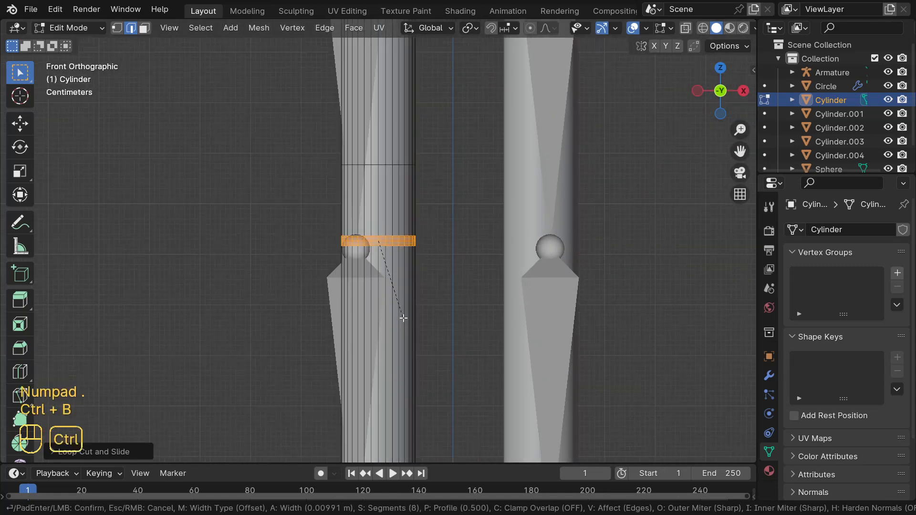
click(420, 336)
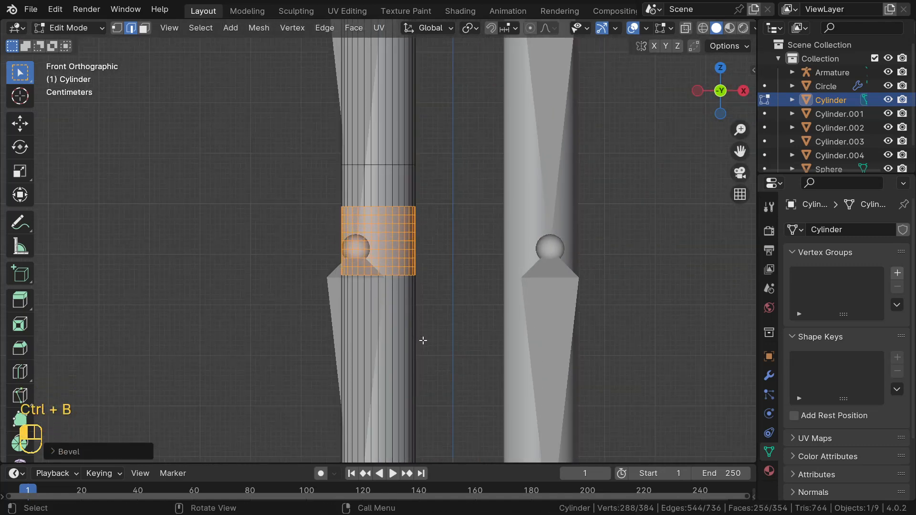
scroll(369, 268, down, 5)
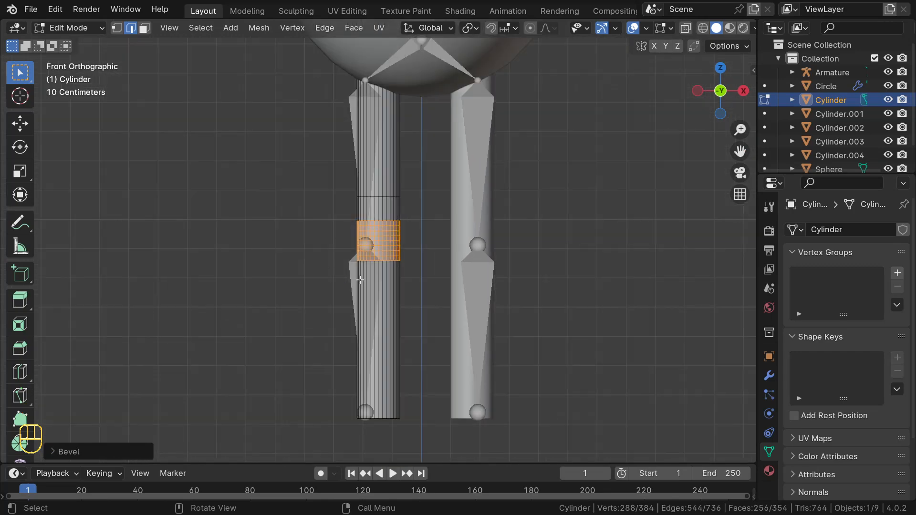
key(Tab)
Add a loop cut to the character's other leg in Edit Mode, sliding it up to the knee joint
scroll(402, 257, down, 4)
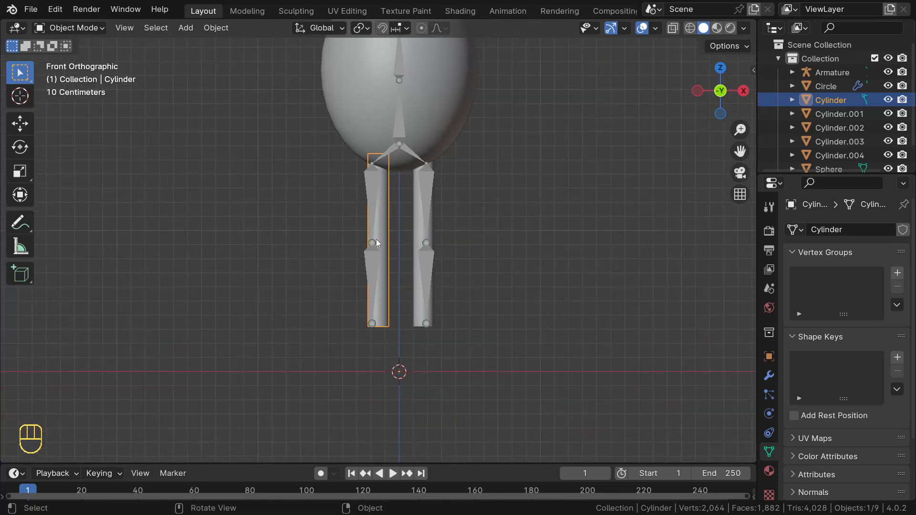
click(420, 246)
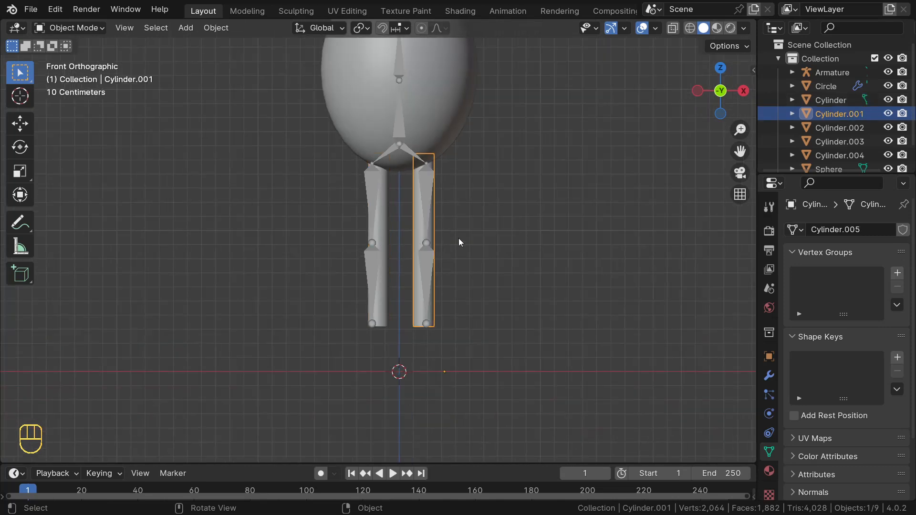
middle_drag(460, 241, 439, 245)
key(Tab)
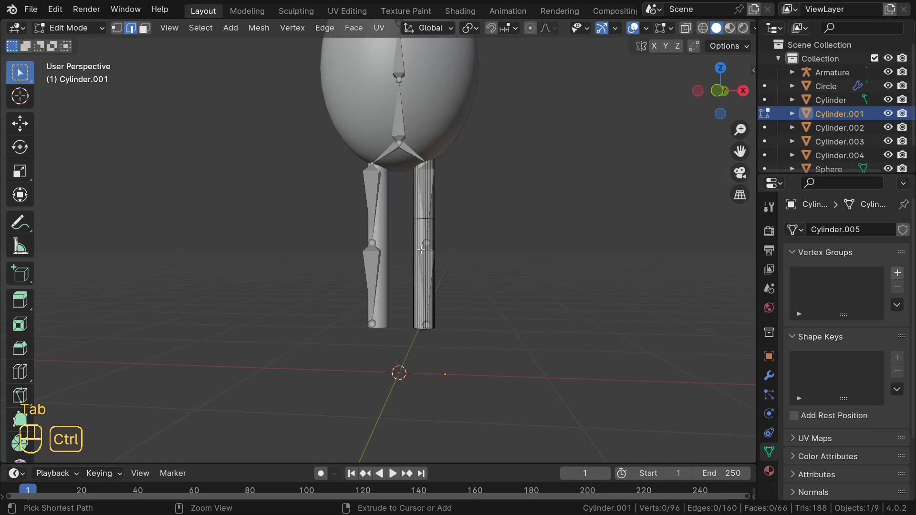
key(ctrl+r)
click(425, 245)
click(418, 213)
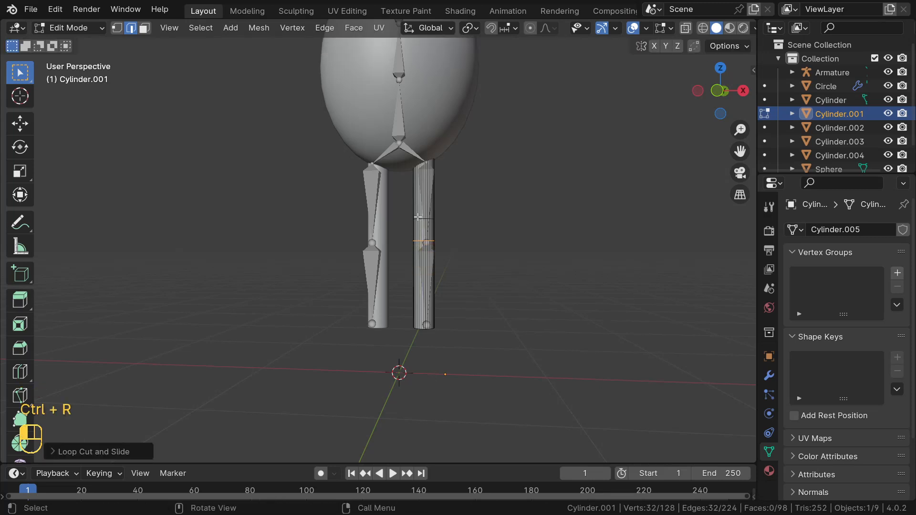
Bevel the knee loop cut of the +X leg with 8 segments and a width of about 0.064 m
key(ctrl+b)
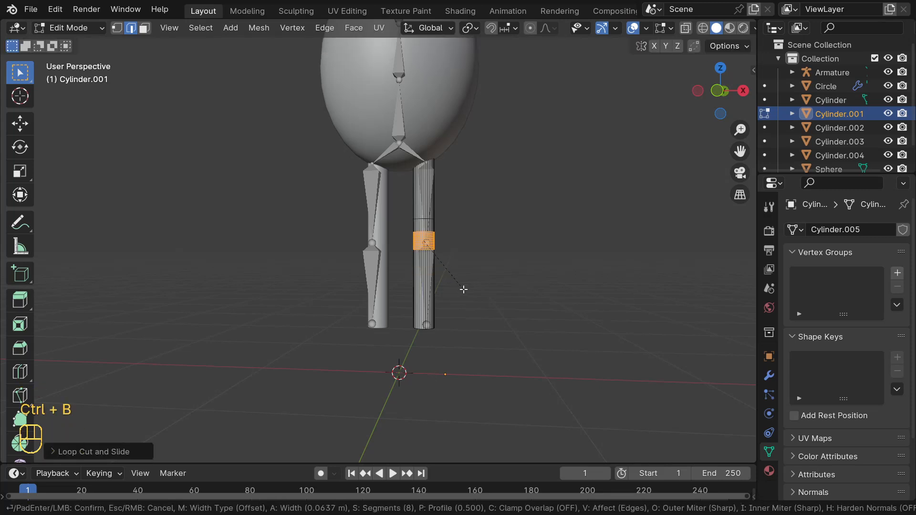
click(463, 290)
scroll(340, 198, down, 3)
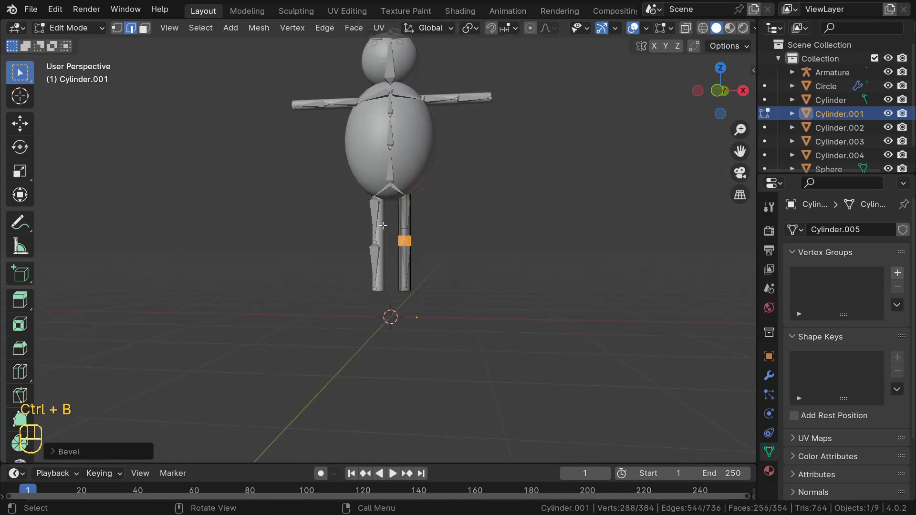
Leave the leg's Edit Mode and add a loop cut to the character's -X arm, sliding it to the elbow joint
key(Tab)
middle_drag(340, 198, 319, 179)
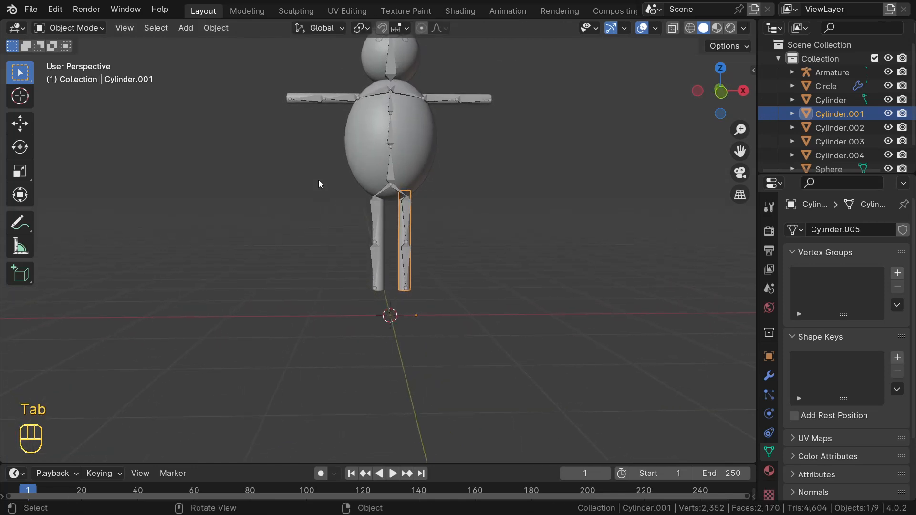
click(322, 94)
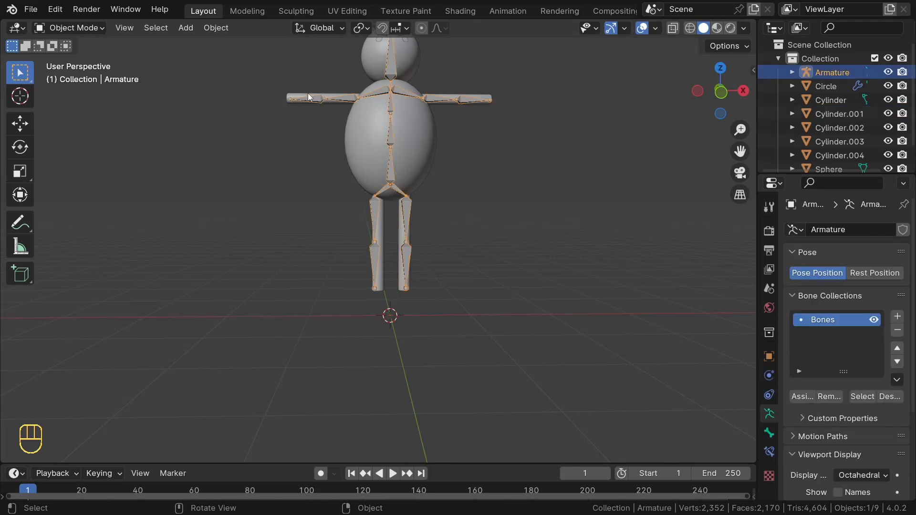
click(296, 95)
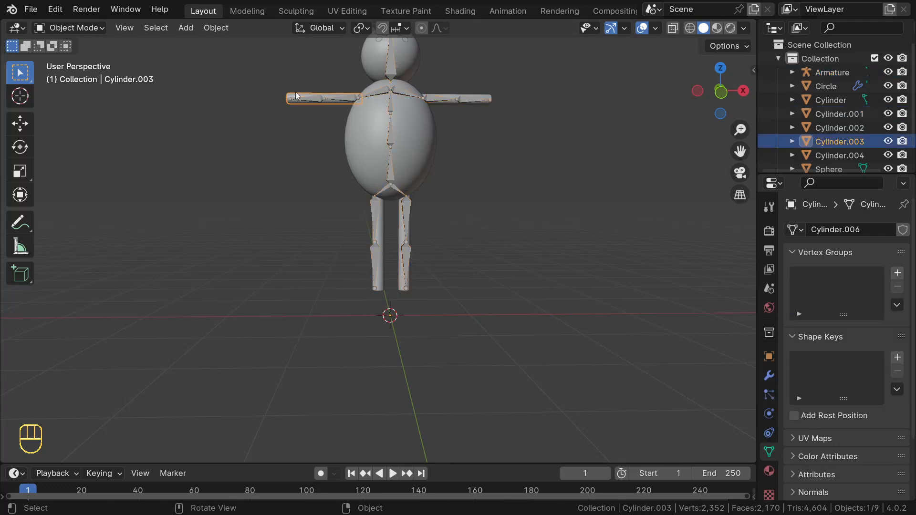
key(Tab)
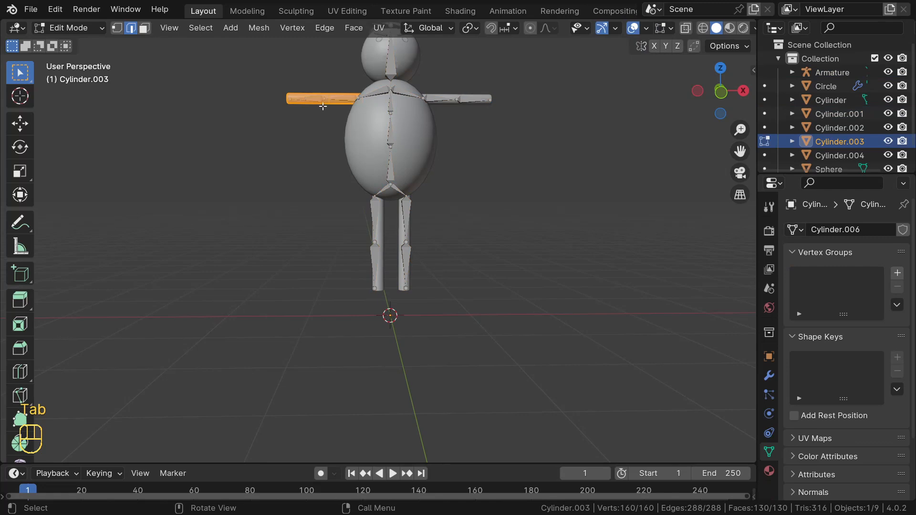
key(KP_Decimal)
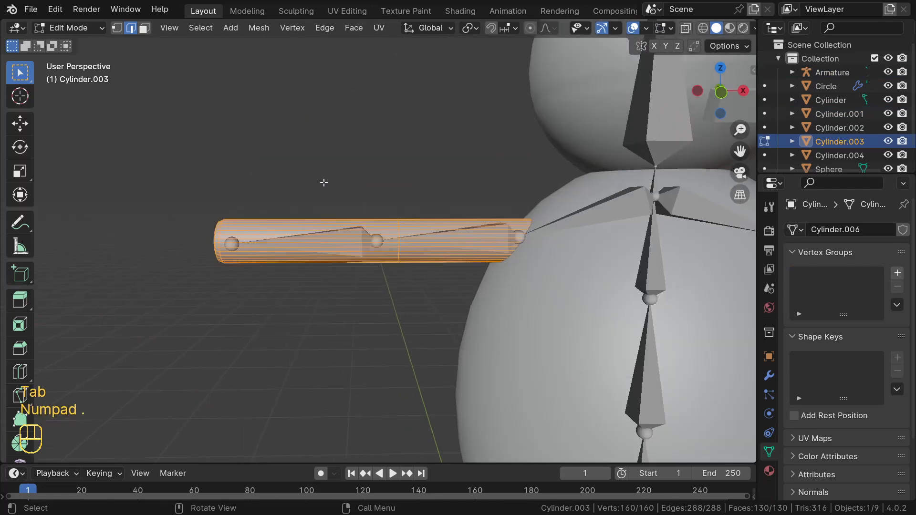
middle_drag(381, 255, 374, 256)
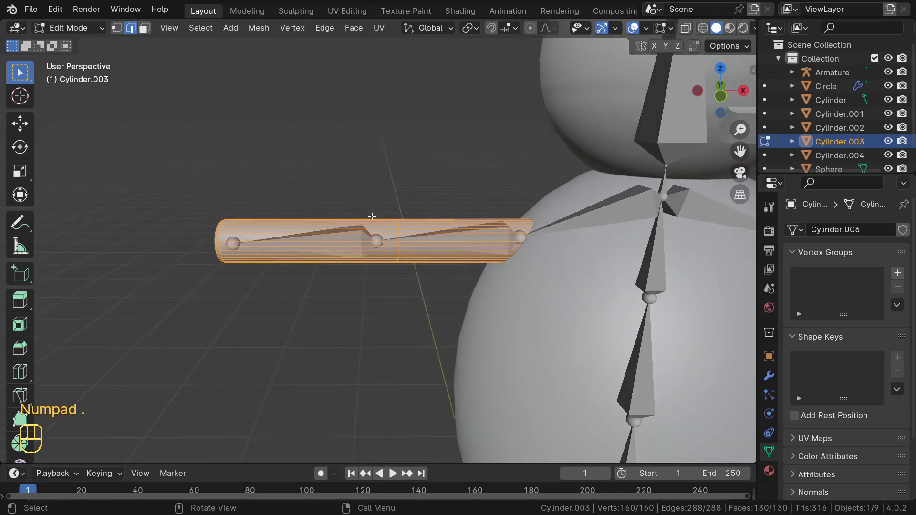
key(ctrl+r)
click(375, 258)
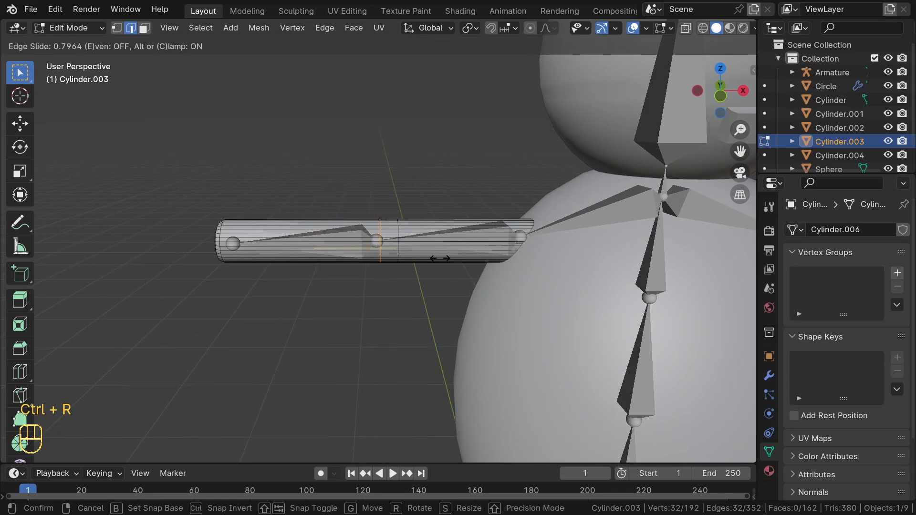
click(432, 258)
Bevel the elbow loop cut of the -X arm with 8 segments and a width of about 0.03 m, and return to Object Mode
key(ctrl)
key(ctrl+b)
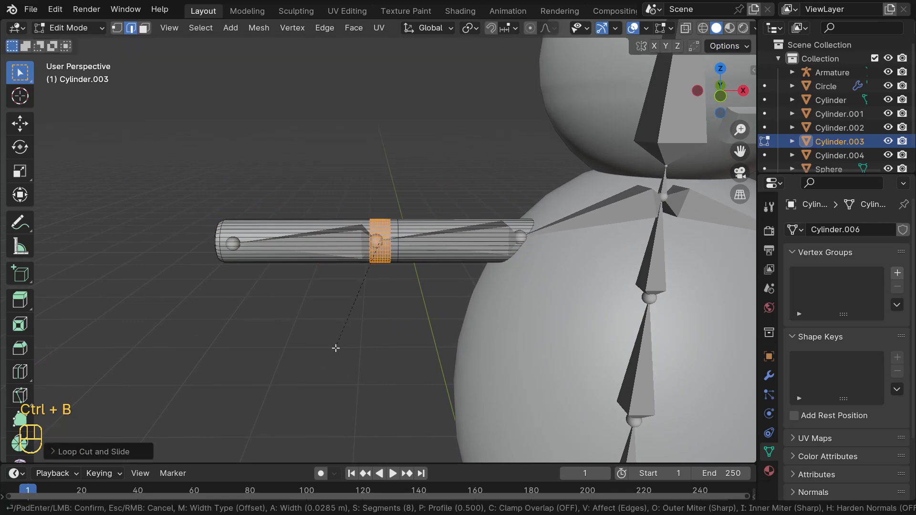
click(336, 350)
scroll(363, 306, down, 8)
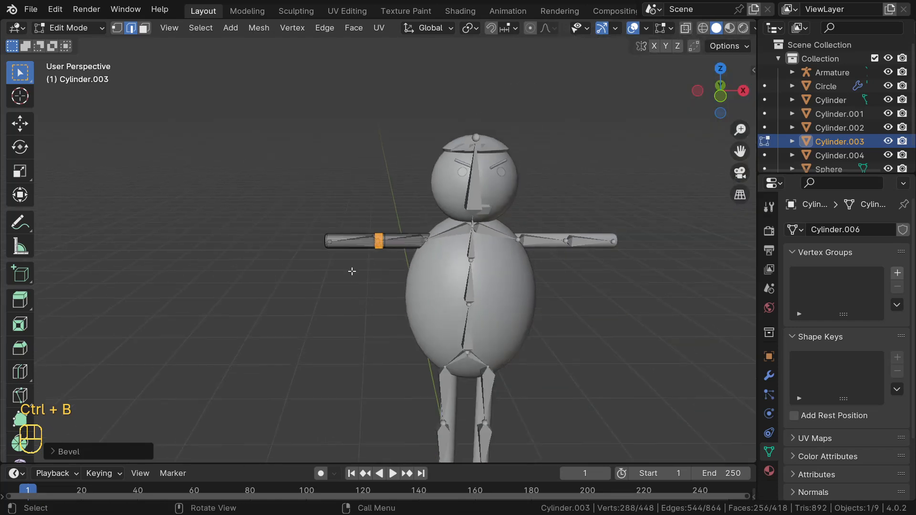
key(Tab)
Add a loop cut to the character's +X arm in Edit Mode, sliding it to the elbow joint
middle_drag(349, 265, 636, 229)
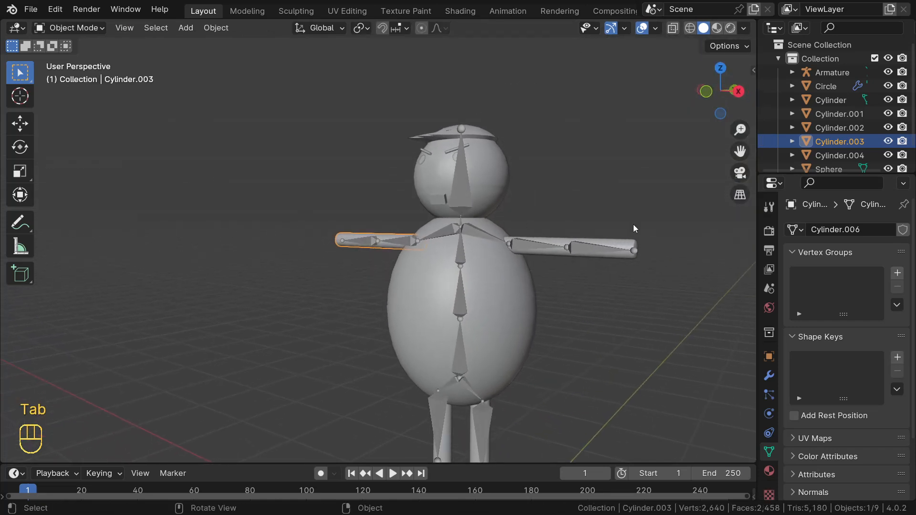
click(567, 245)
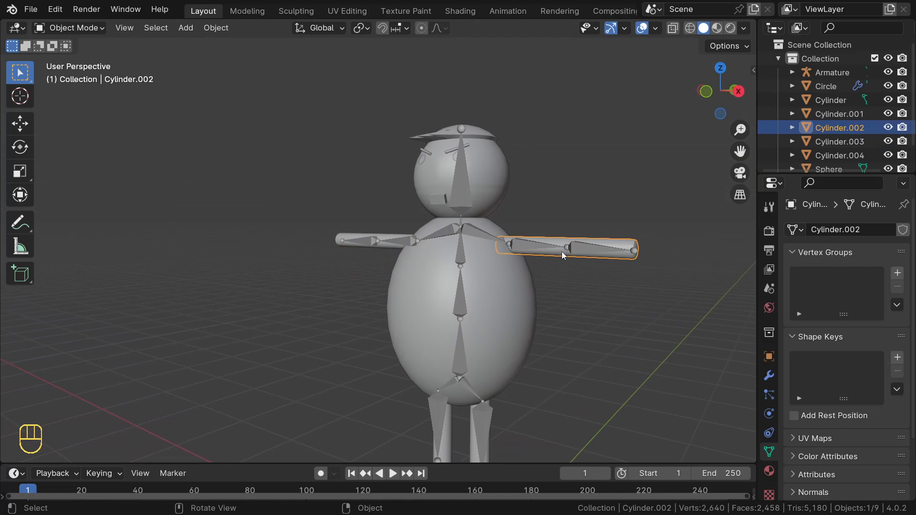
key(Tab)
middle_drag(564, 256, 569, 281)
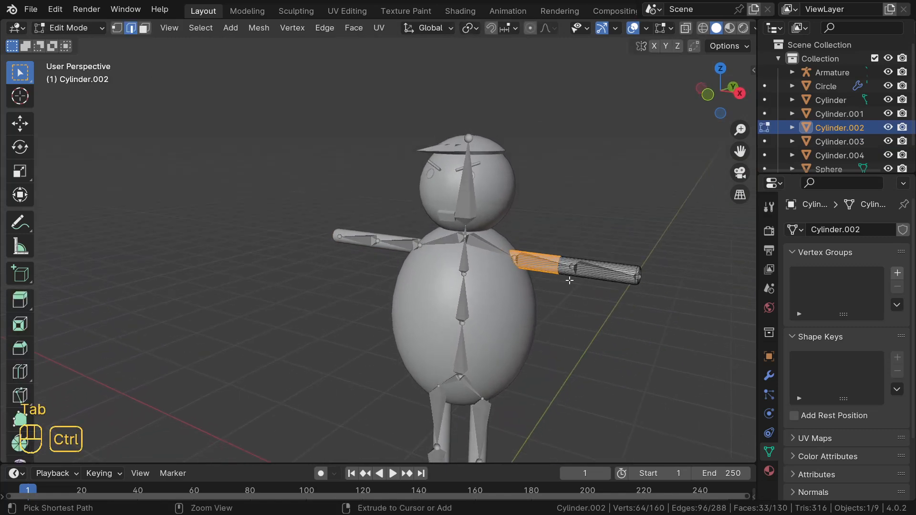
key(ctrl+r)
click(569, 281)
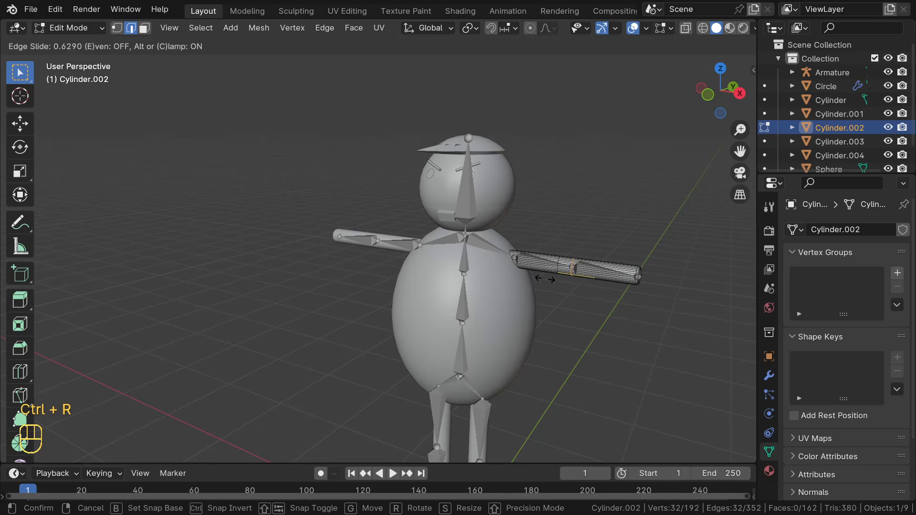
click(544, 279)
Bevel the elbow loop cut of the +X arm with 8 segments, return to Object Mode and deselect the arm
key(KP_Decimal)
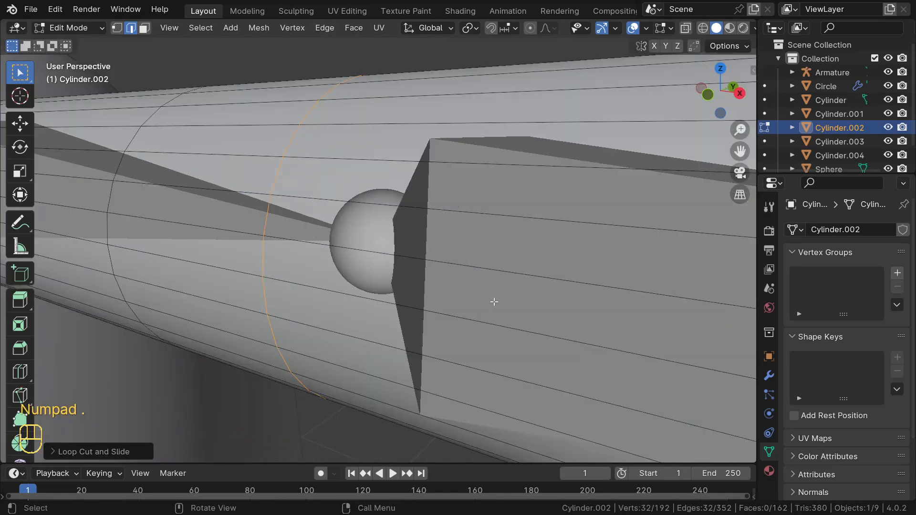
middle_drag(380, 307, 397, 297)
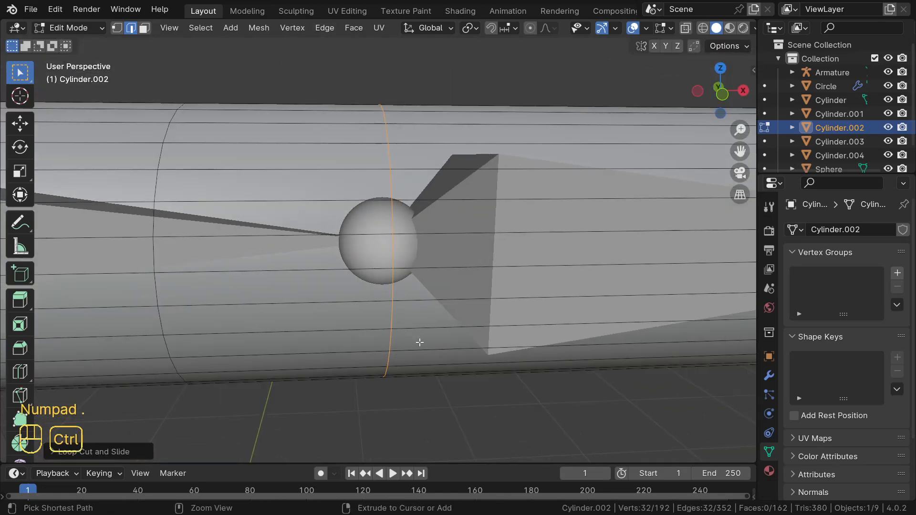
key(ctrl+b)
click(474, 370)
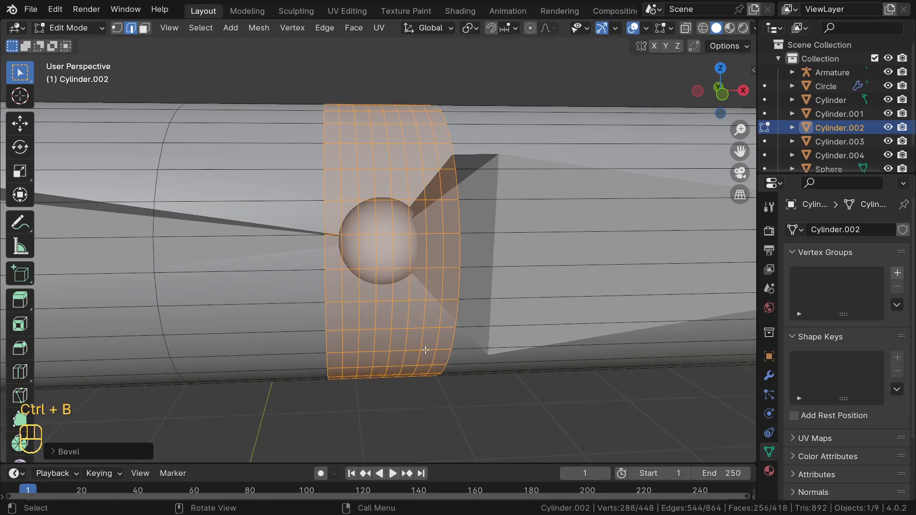
scroll(403, 335, down, 8)
scroll(380, 316, down, 3)
key(Tab)
scroll(377, 313, down, 4)
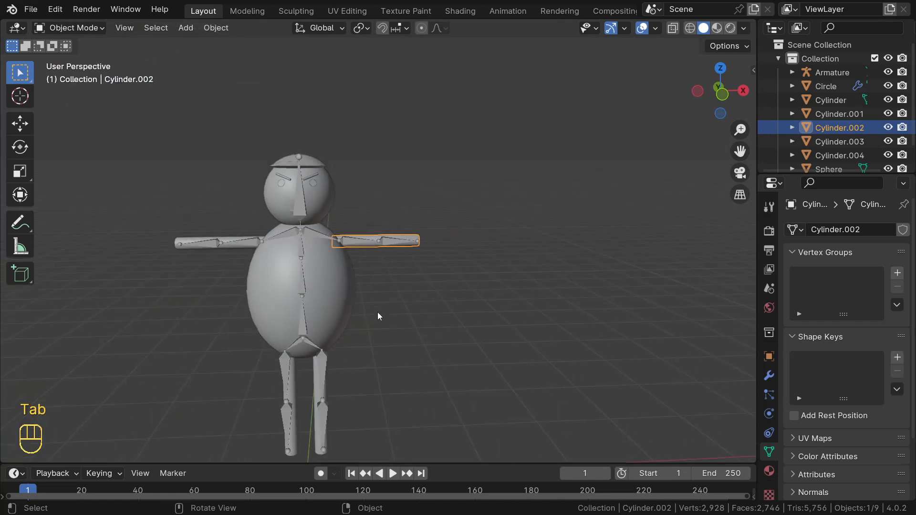
click(184, 290)
In the armature's Edit Mode, move the +X arm's elbow joint backward by about 0.04 m in top view
key(KP_1)
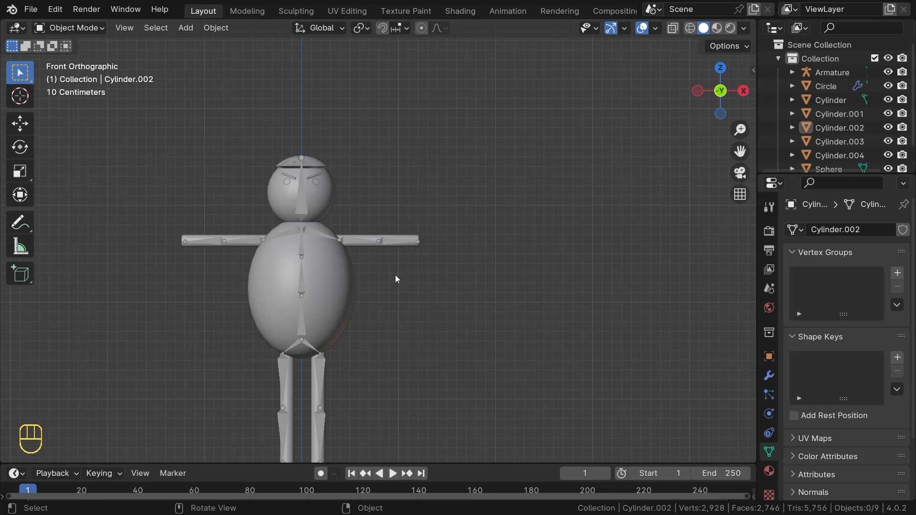
key(KP_7)
scroll(391, 268, up, 5)
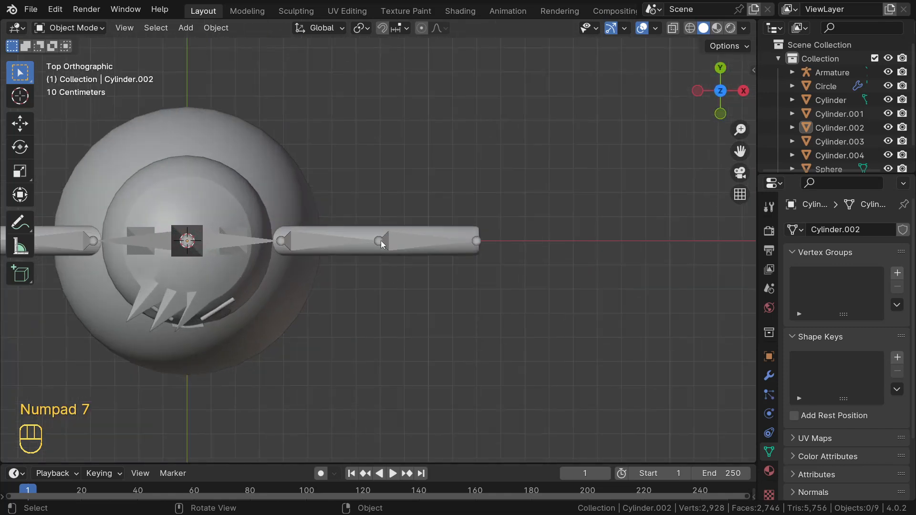
click(380, 240)
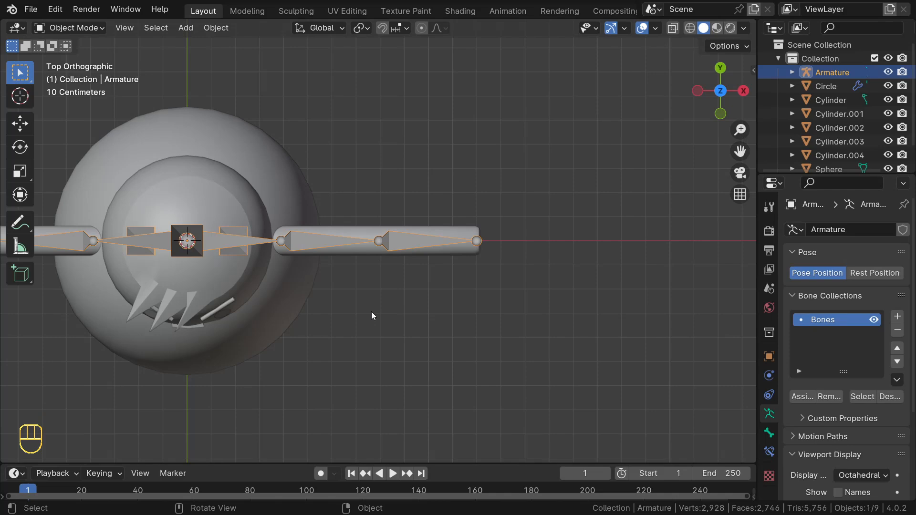
key(Tab)
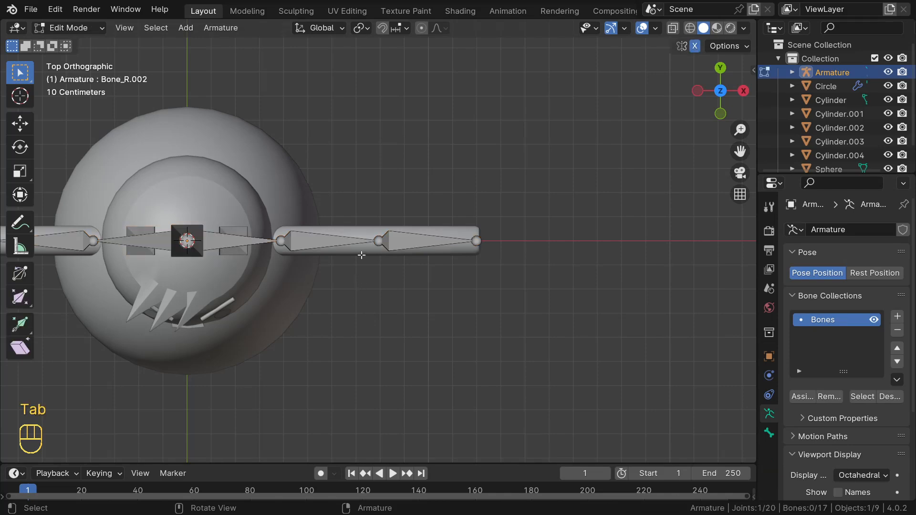
mouse_move(370, 236)
middle_down()
mouse_move(348, 256)
mouse_move(385, 231)
middle_up()
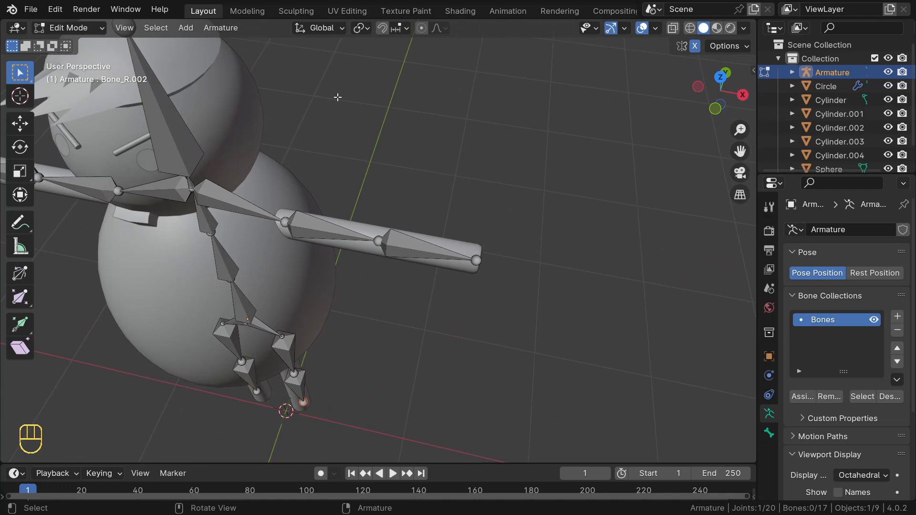
key(KP_7)
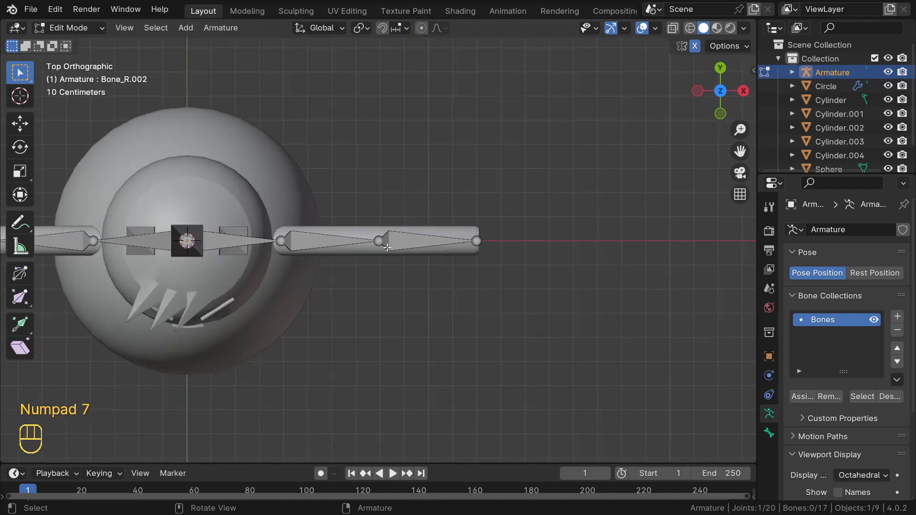
click(379, 241)
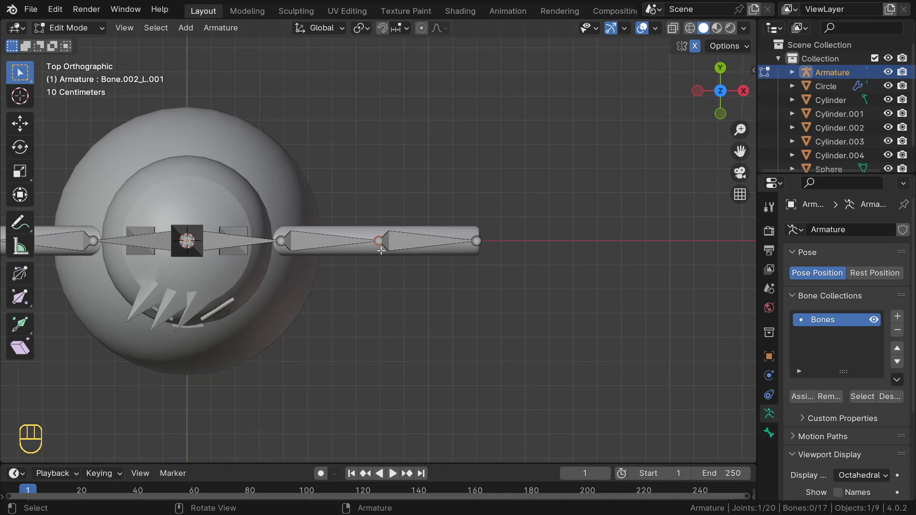
key(g)
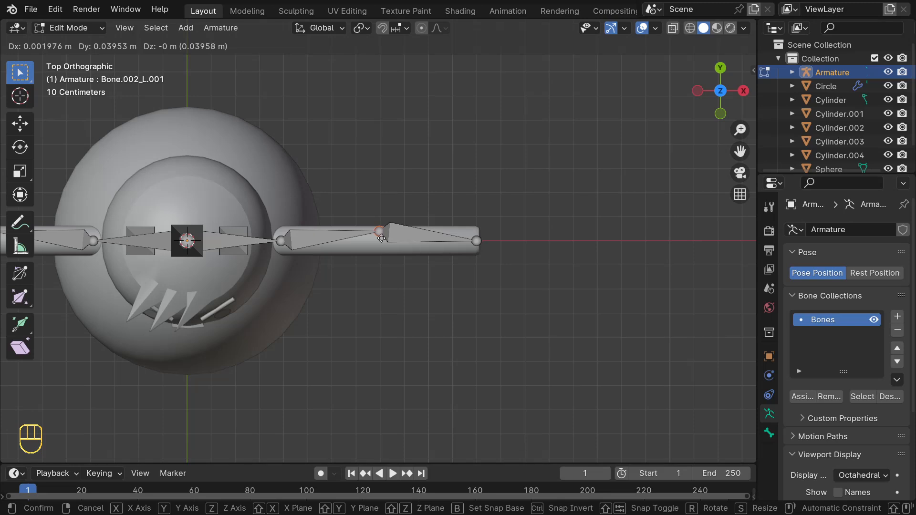
click(381, 238)
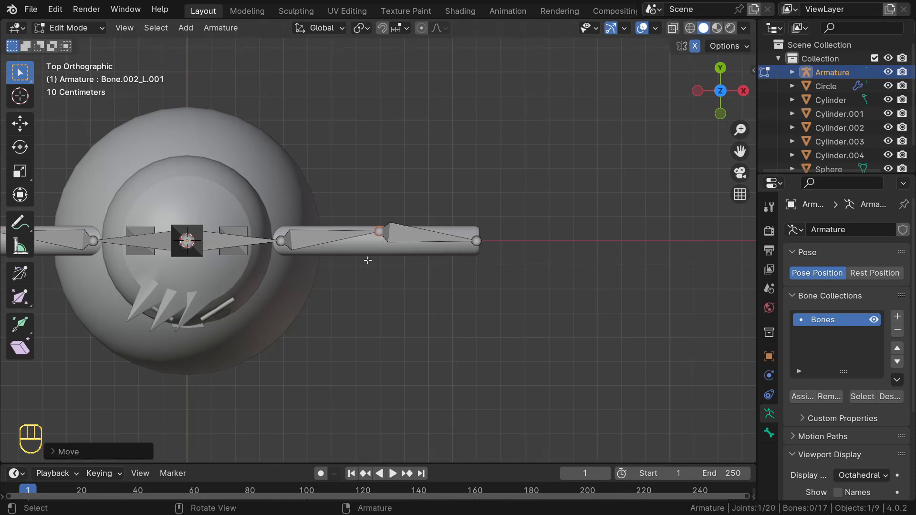
Move the elbow joint forward along the Y axis by about 0.023 m, leaving a slight backward bend
scroll(368, 260, up, 1)
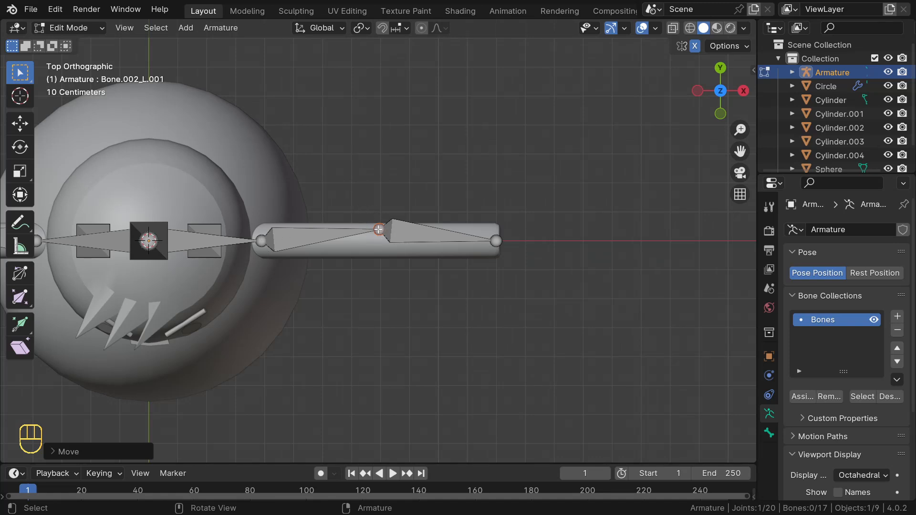
scroll(378, 229, down, 3)
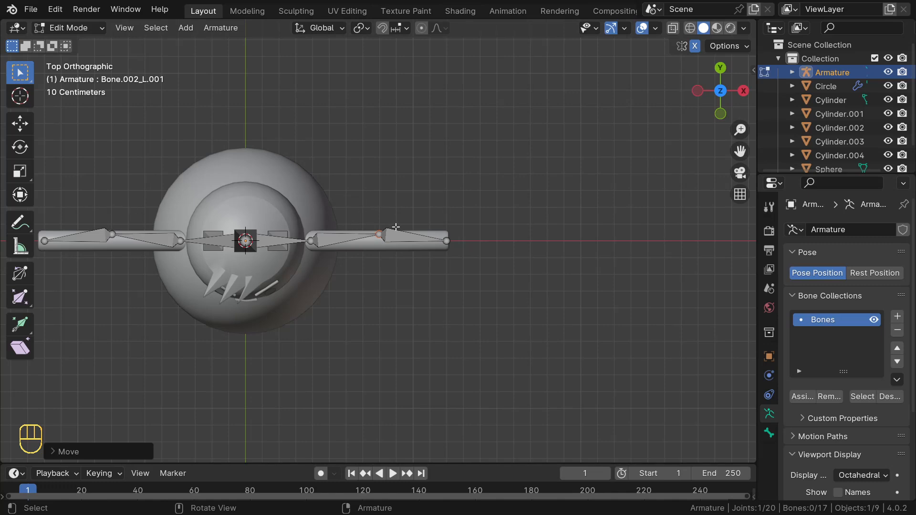
key(g)
key(y)
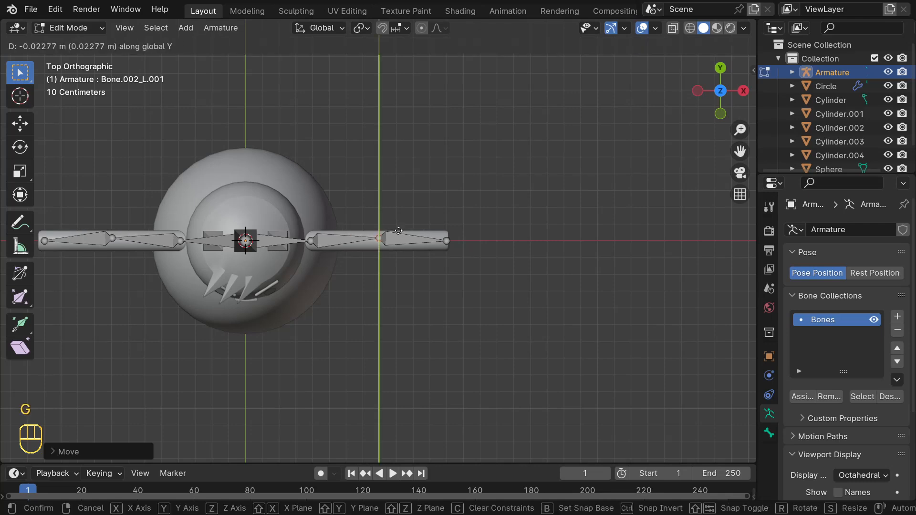
click(398, 231)
Move the knee joint of the leg bones slightly forward along the Y axis in the right side view
middle_drag(399, 231, 399, 436)
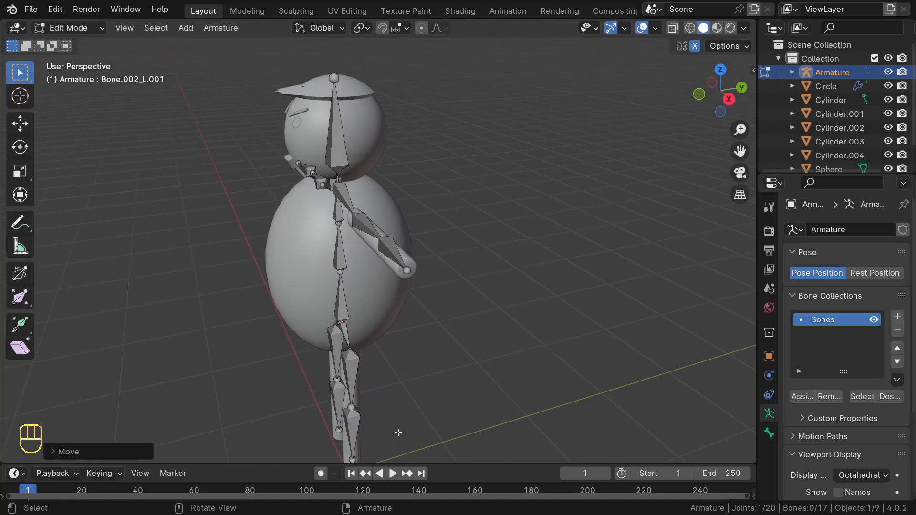
key(KP_3)
scroll(399, 431, down, 6)
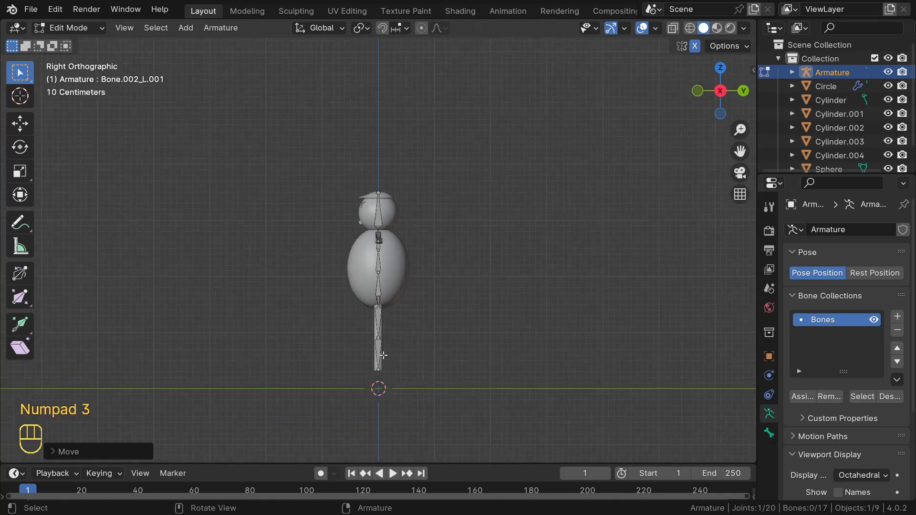
click(379, 340)
scroll(387, 346, up, 2)
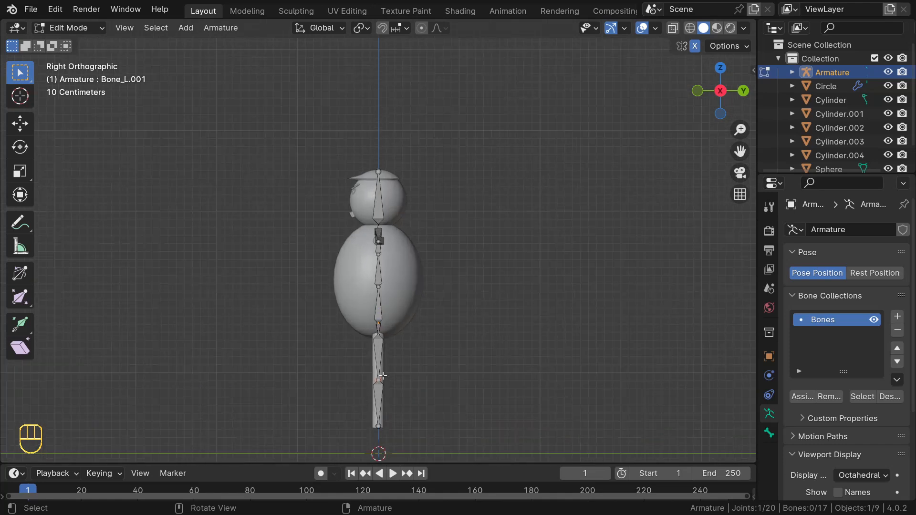
key(g)
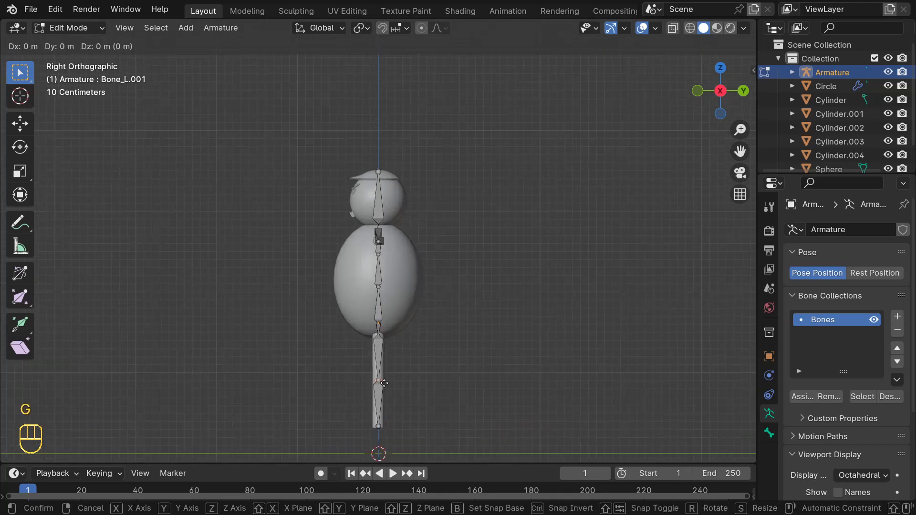
middle_click(385, 383)
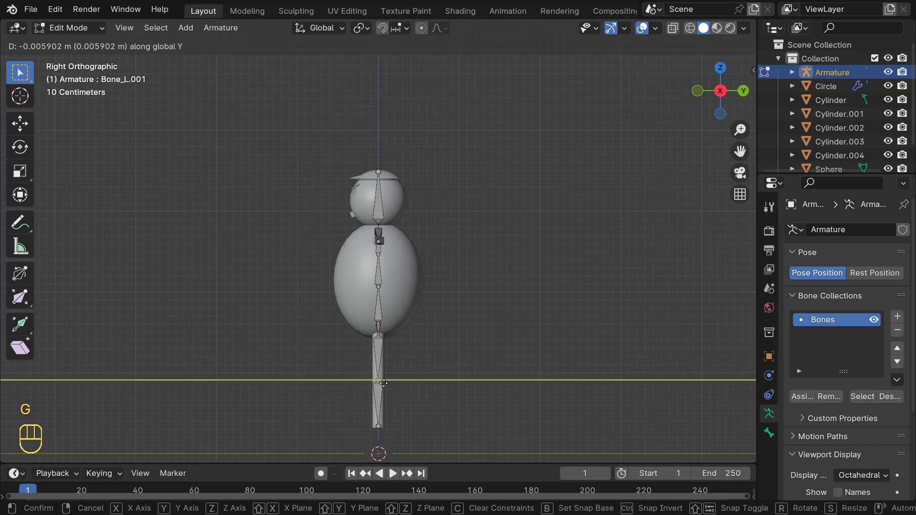
click(381, 383)
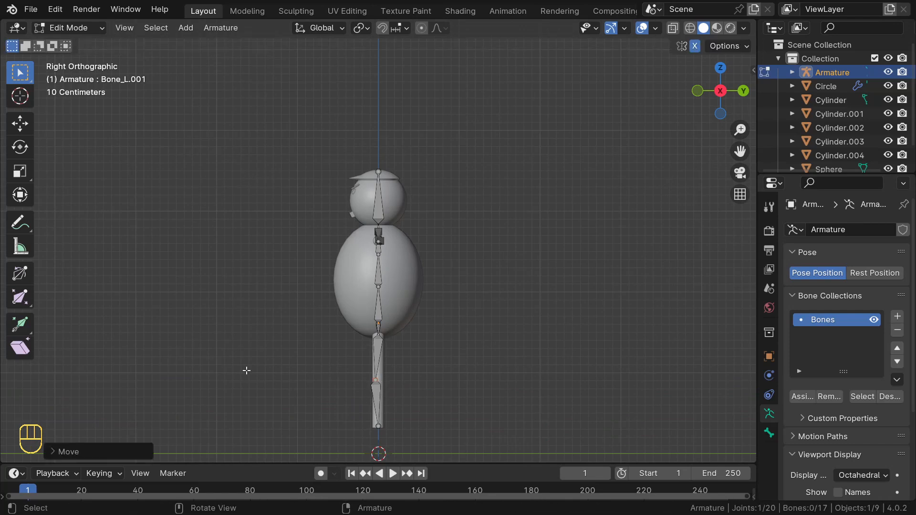
Return the armature from Edit Mode to Object Mode and switch the viewport to Material Preview shading
middle_drag(246, 371, 380, 401)
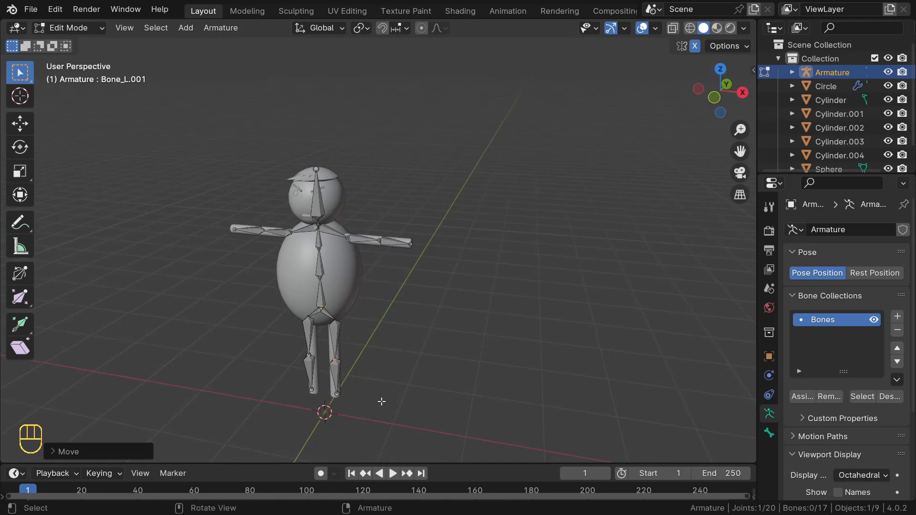
key(Tab)
middle_drag(382, 402, 403, 359)
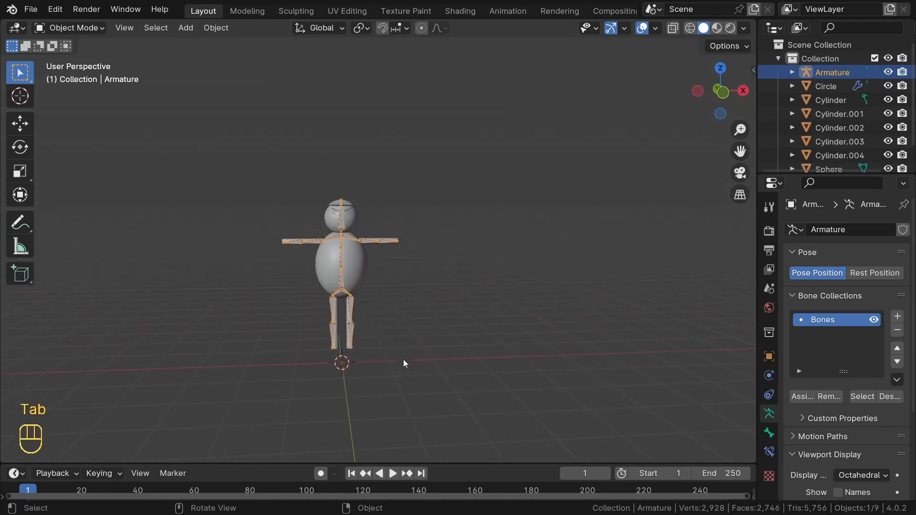
click(718, 29)
middle_drag(263, 302, 238, 310)
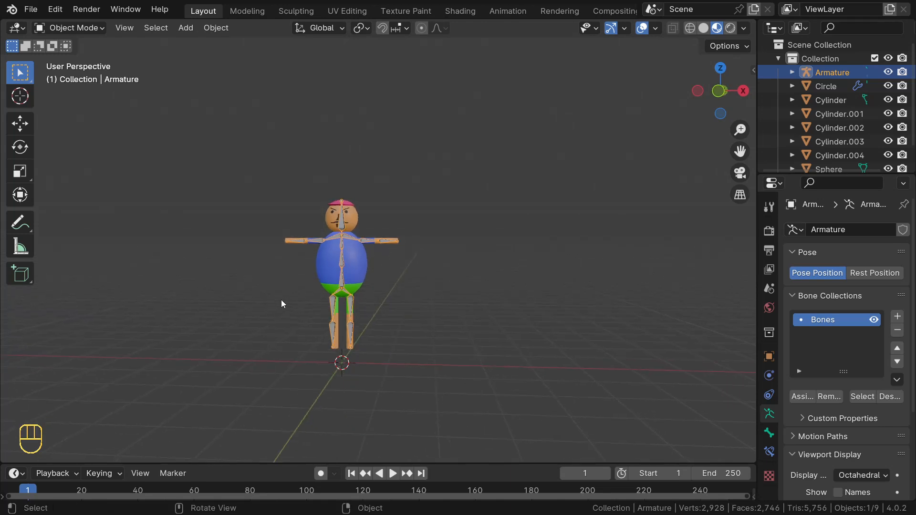
scroll(293, 275, up, 3)
middle_drag(304, 269, 357, 207)
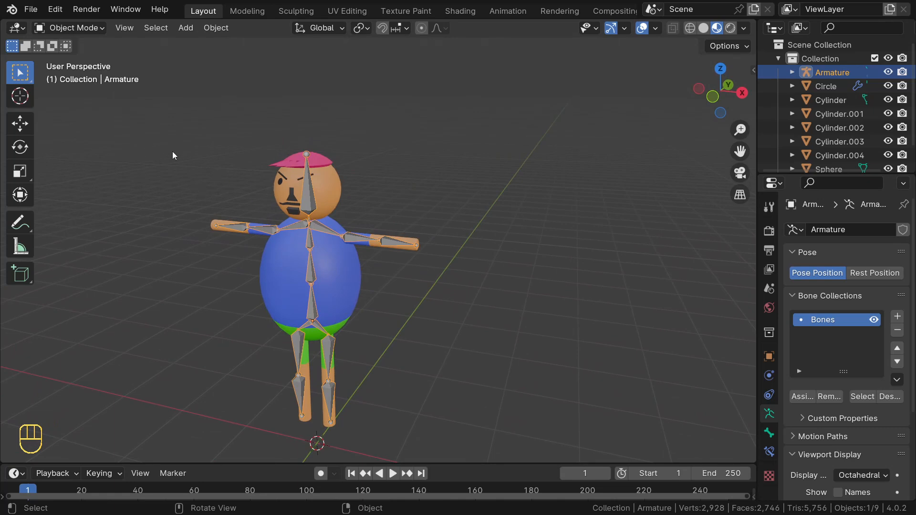
Select all the character's meshes with the armature active and parent them to it using Armature Deform With Automatic Weights
drag(155, 138, 458, 443)
middle_drag(405, 380, 506, 354)
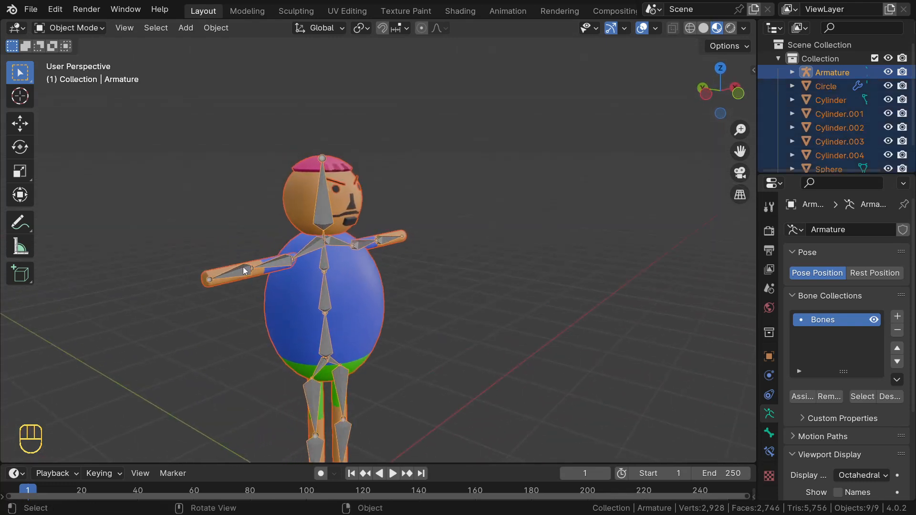
key(shift)
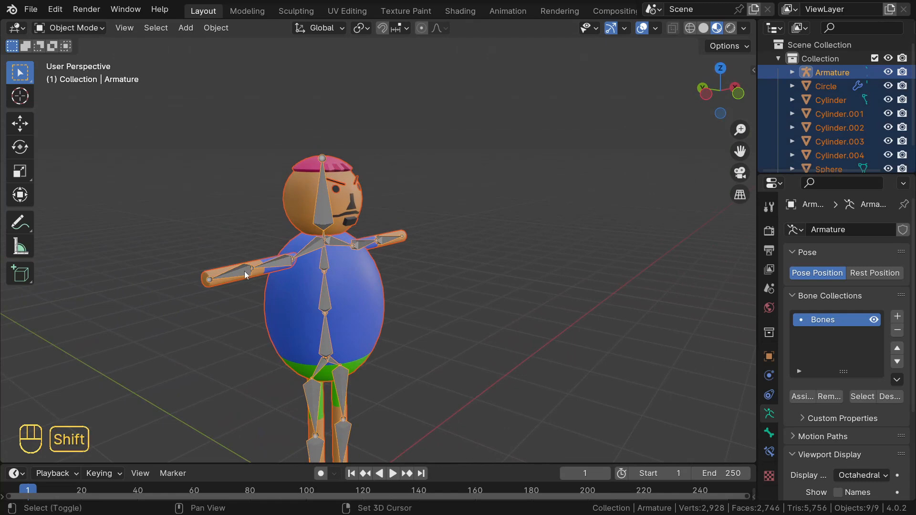
shift+click(245, 272)
shift+click(248, 271)
middle_drag(255, 286, 155, 285)
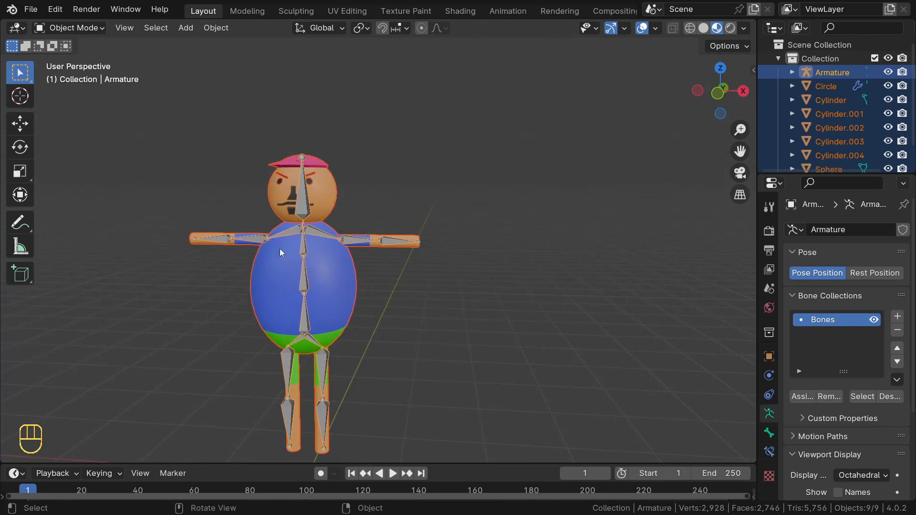
middle_drag(350, 383, 313, 334)
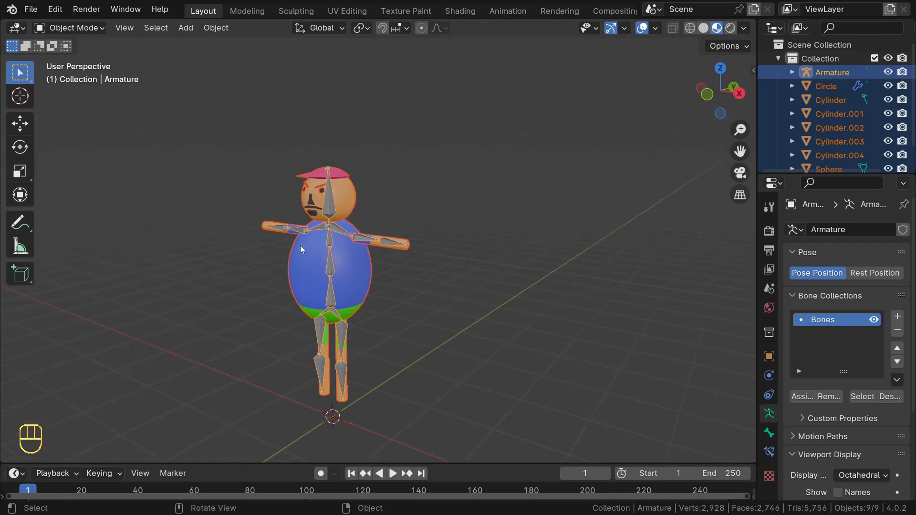
key(ctrl+p)
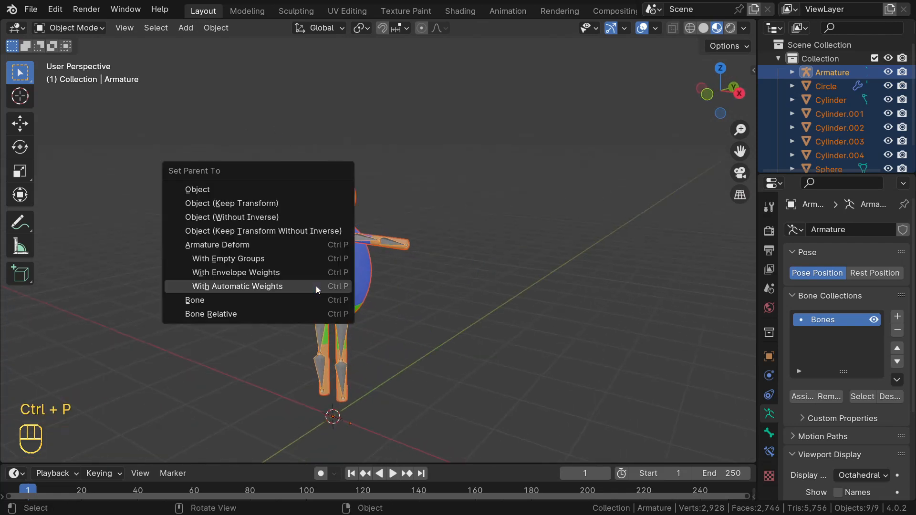
click(282, 286)
middle_drag(288, 284, 379, 294)
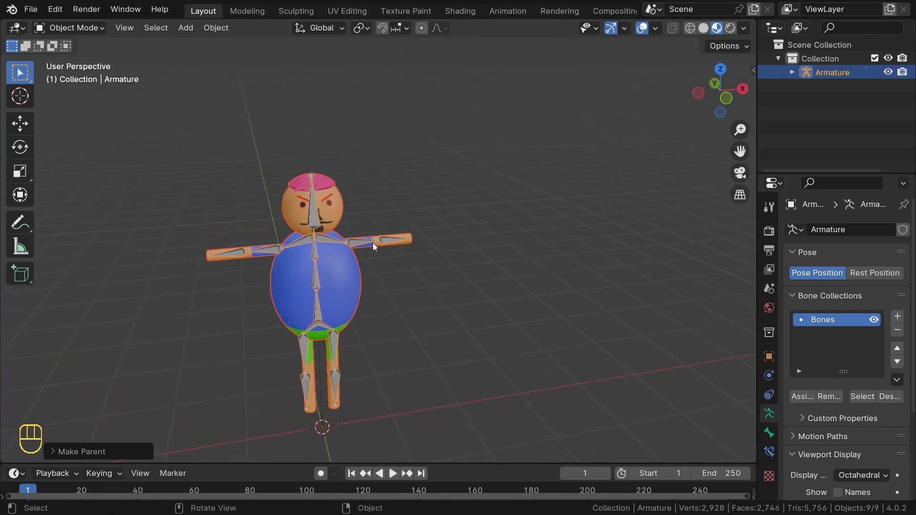
Select only the armature and switch it to Pose Mode in front view
click(358, 242)
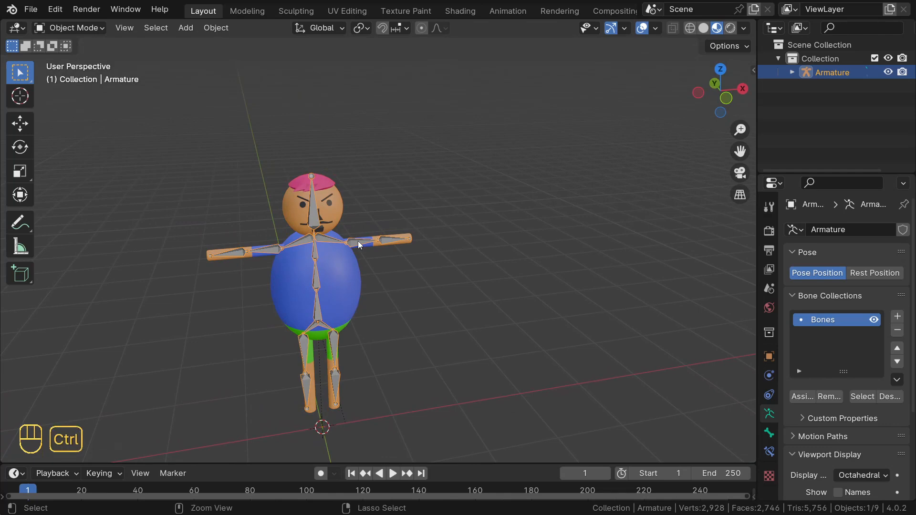
key(ctrl+Tab)
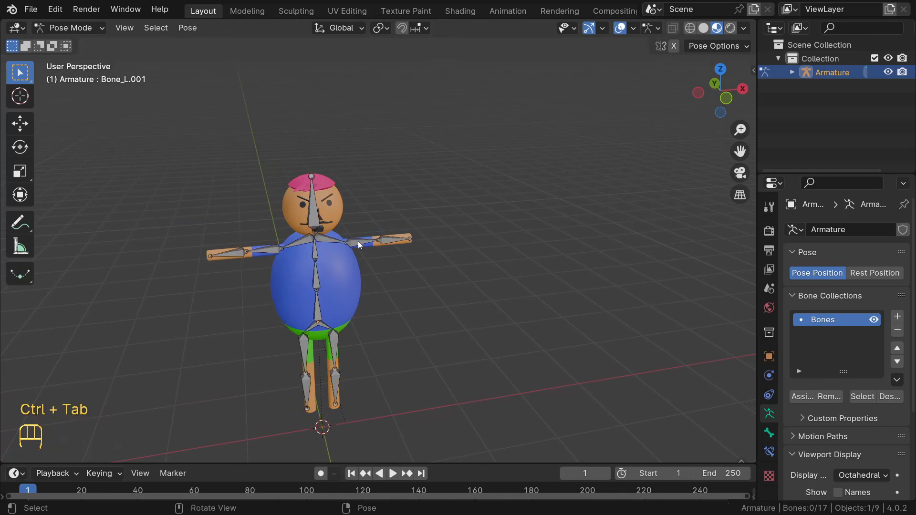
key(KP_1)
Test the elbow and knee deformation by rotating the +X forearm and shin bones, cancelling each rotation
click(398, 244)
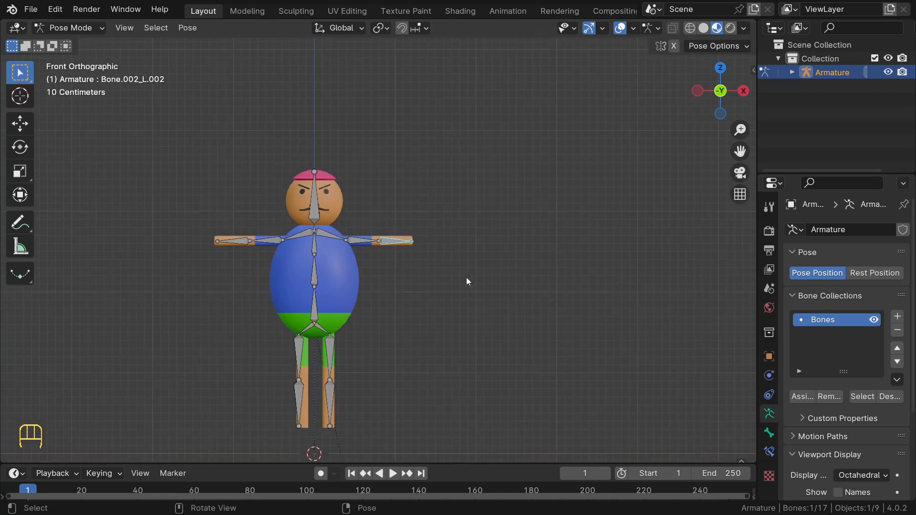
key(r)
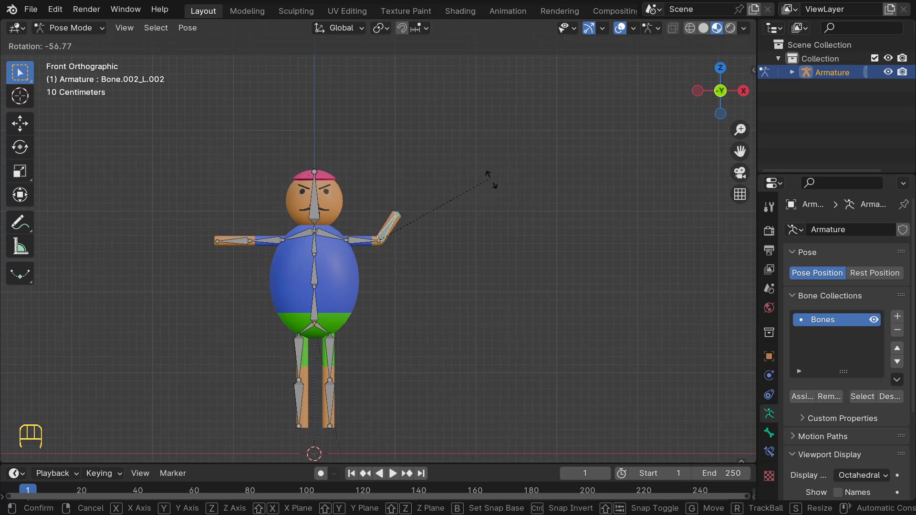
key(Escape)
click(329, 418)
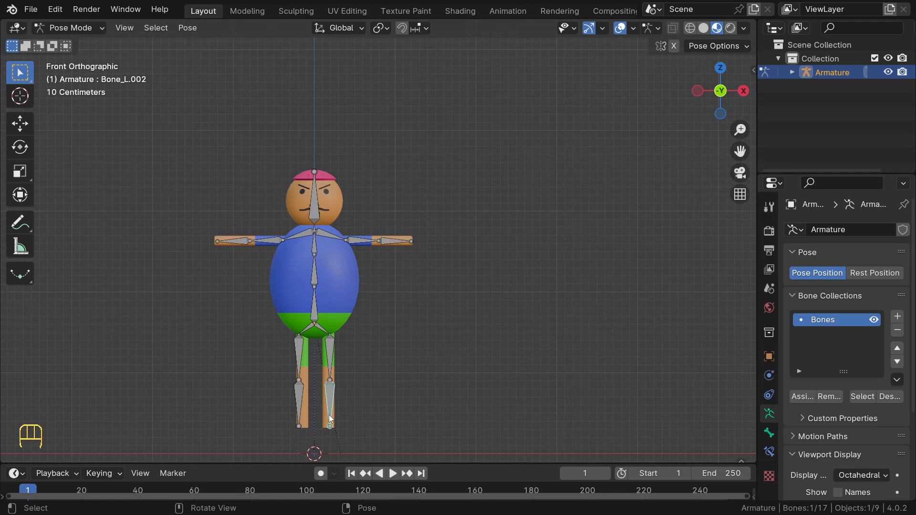
middle_drag(340, 401, 363, 414)
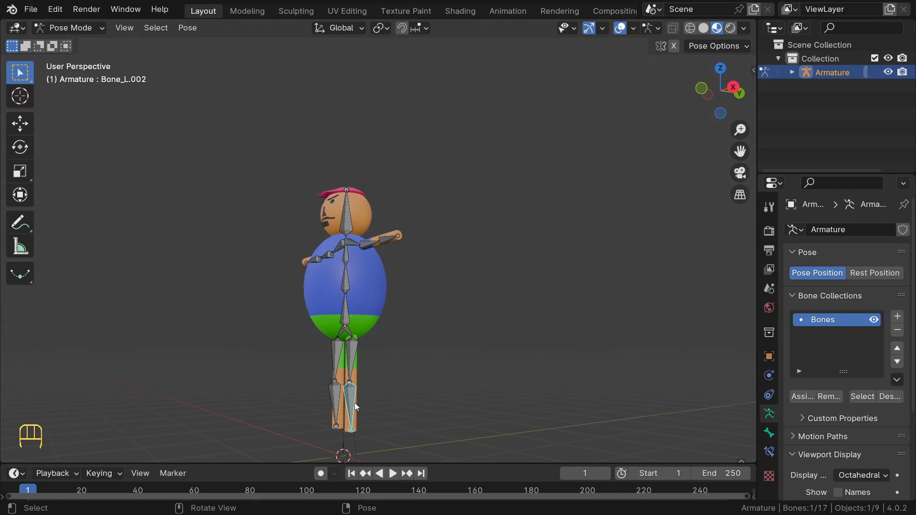
key(r)
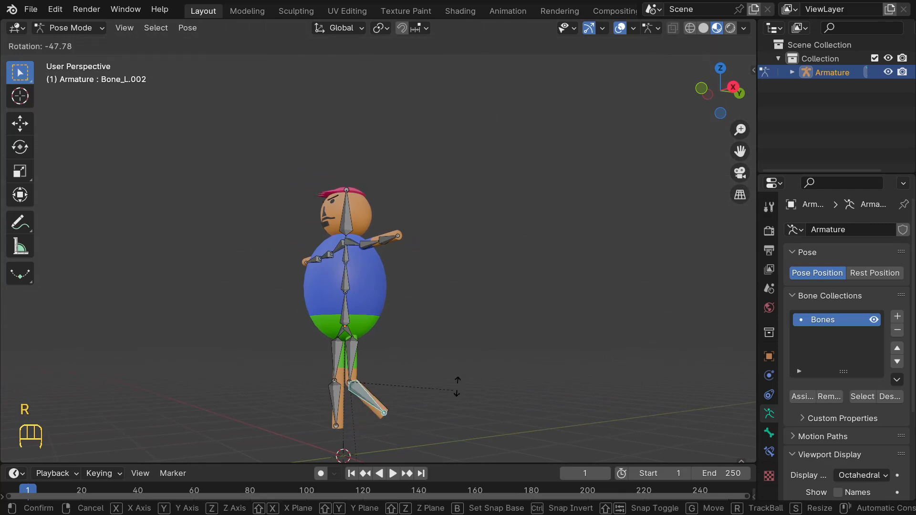
right_click(293, 403)
Test-rotate the forearm and upper arm bones of the -X arm, cancelling each rotation
middle_drag(293, 403, 220, 287)
click(227, 251)
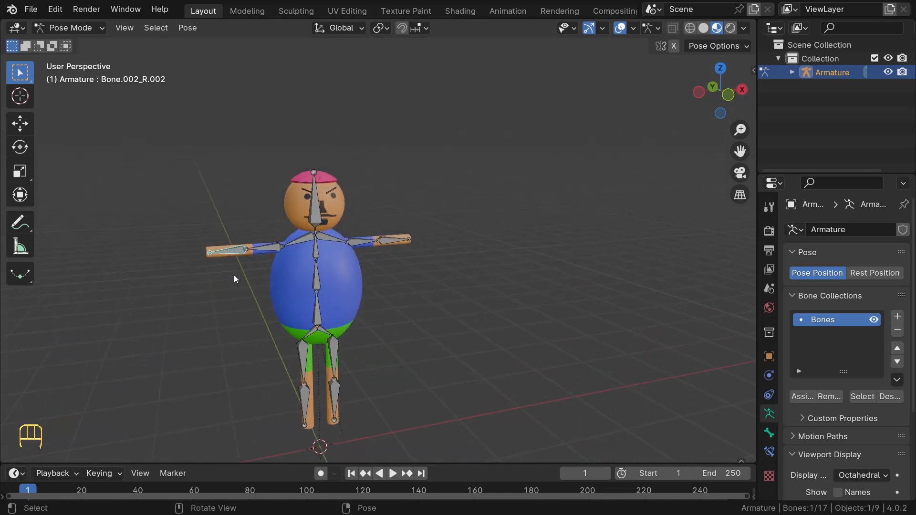
key(r)
right_click(211, 275)
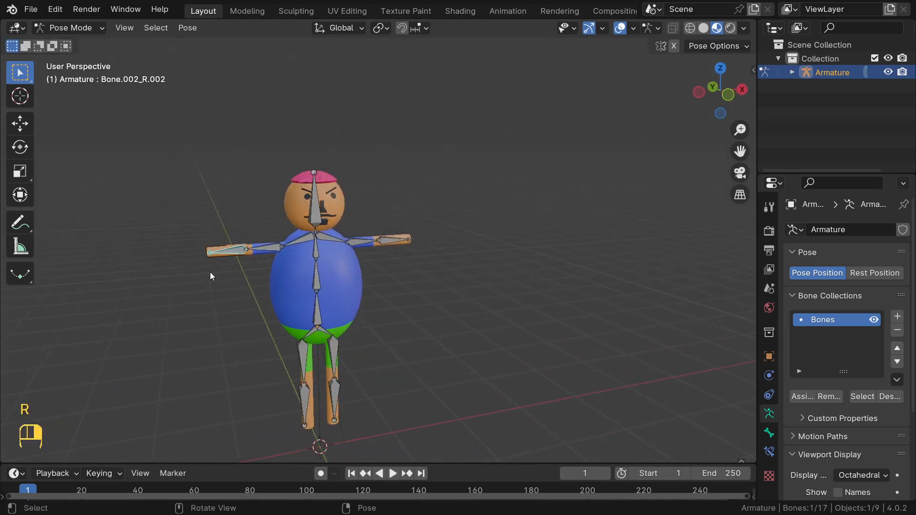
click(265, 248)
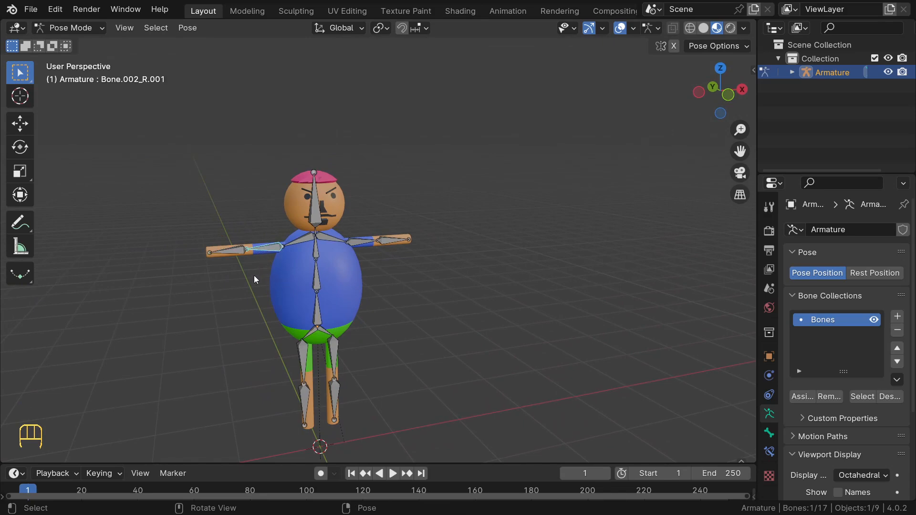
key(r)
right_click(240, 282)
Test-rotate the middle spine bone and the +X thigh bone from the side, cancelling each rotation
middle_drag(240, 282, 357, 259)
click(317, 276)
key(r)
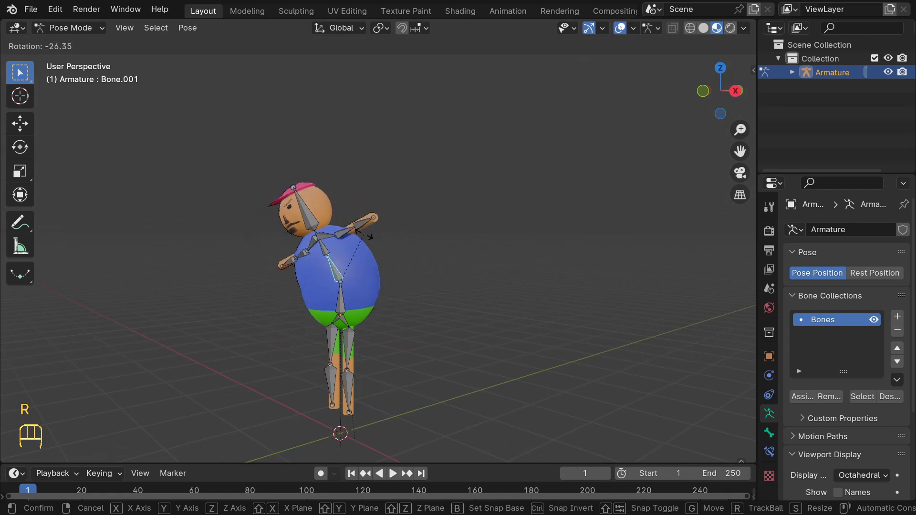
key(Escape)
middle_drag(305, 244, 266, 352)
click(330, 352)
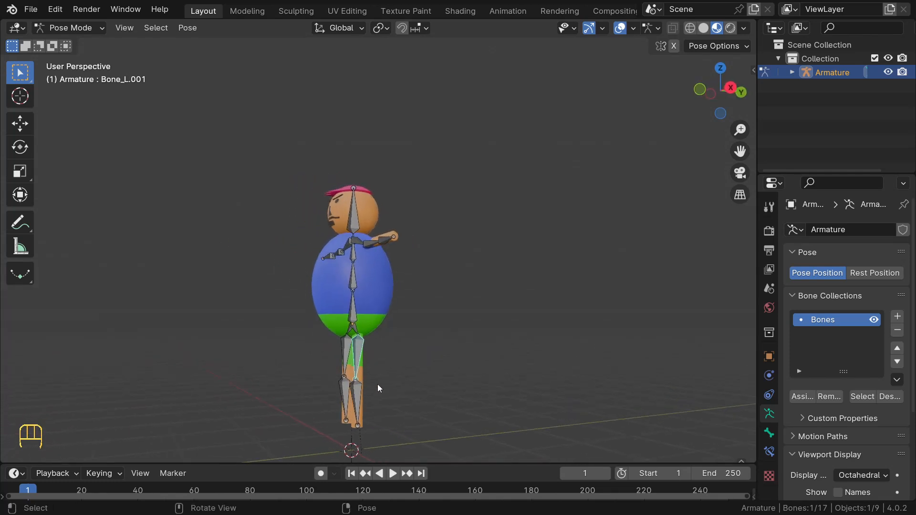
key(r)
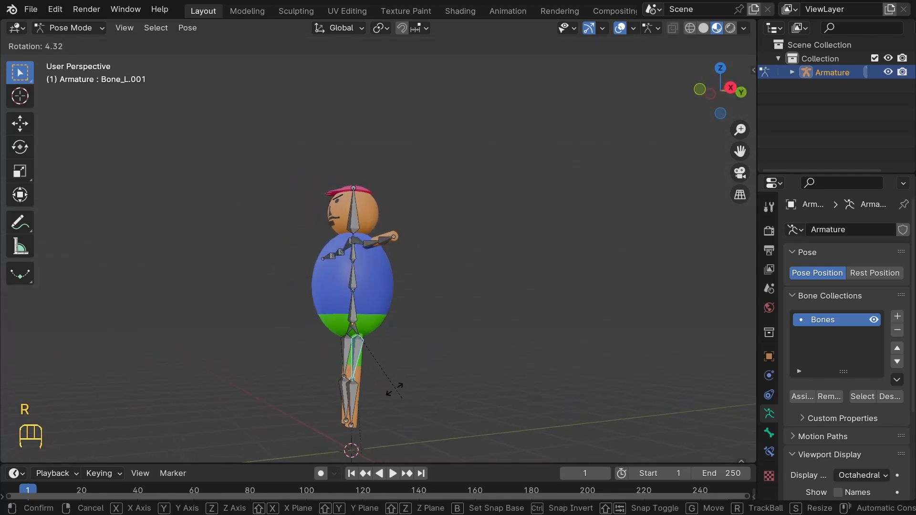
right_click(383, 370)
Test-rotate the head bone sideways in front view and cancel the rotation
middle_drag(401, 376, 385, 334)
key(KP_1)
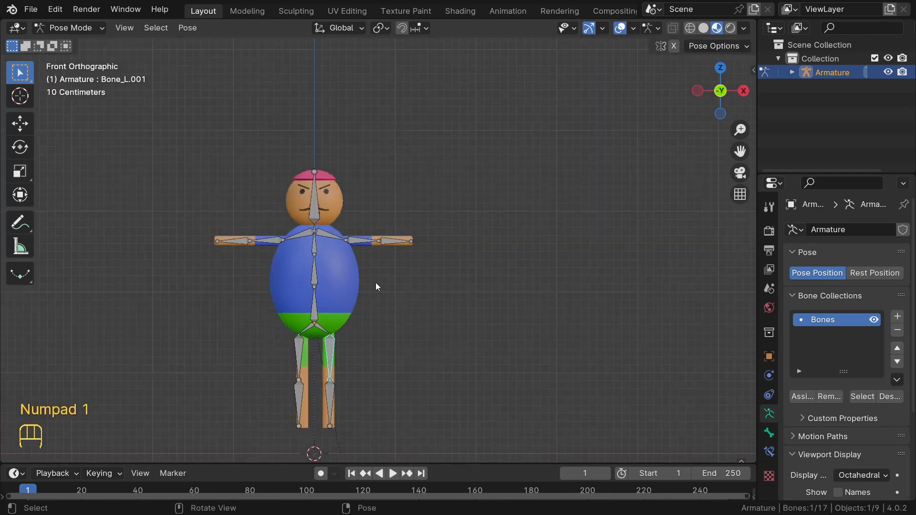
scroll(338, 267, up, 2)
scroll(338, 267, down, 1)
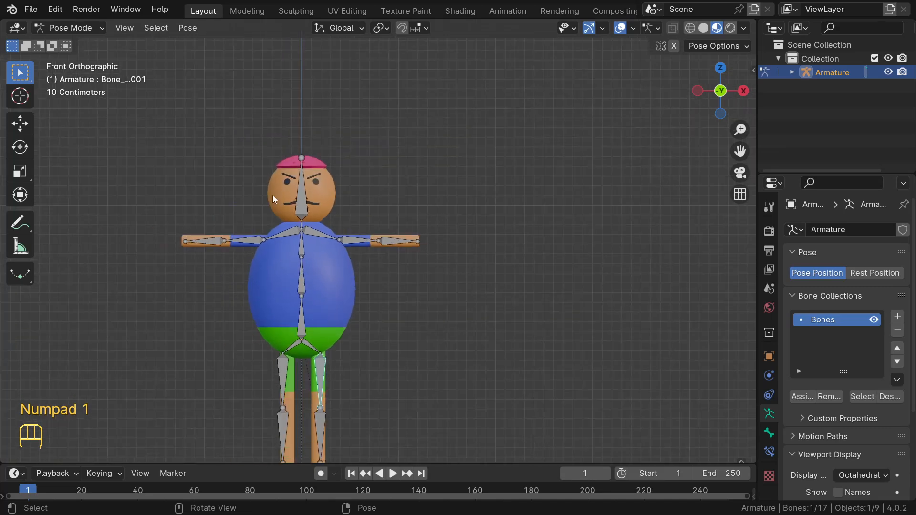
click(301, 168)
middle_drag(305, 171, 280, 185)
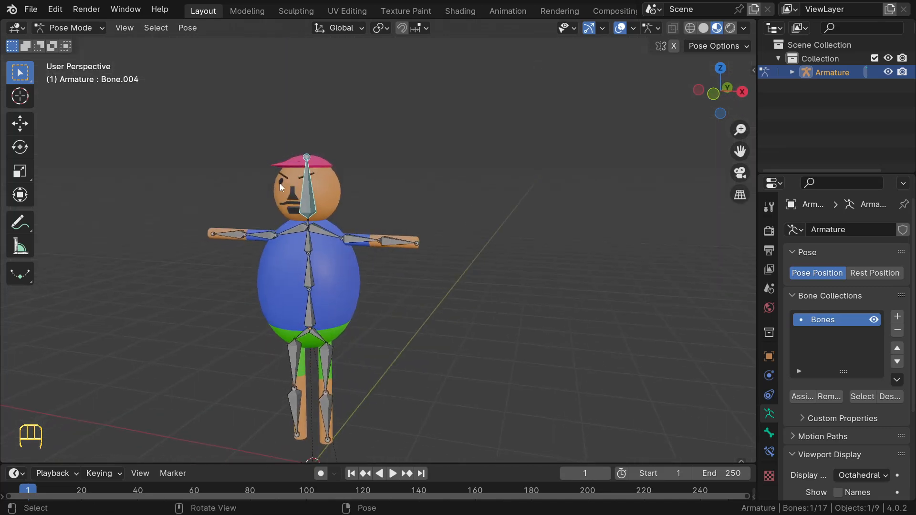
key(KP_1)
scroll(279, 186, up, 3)
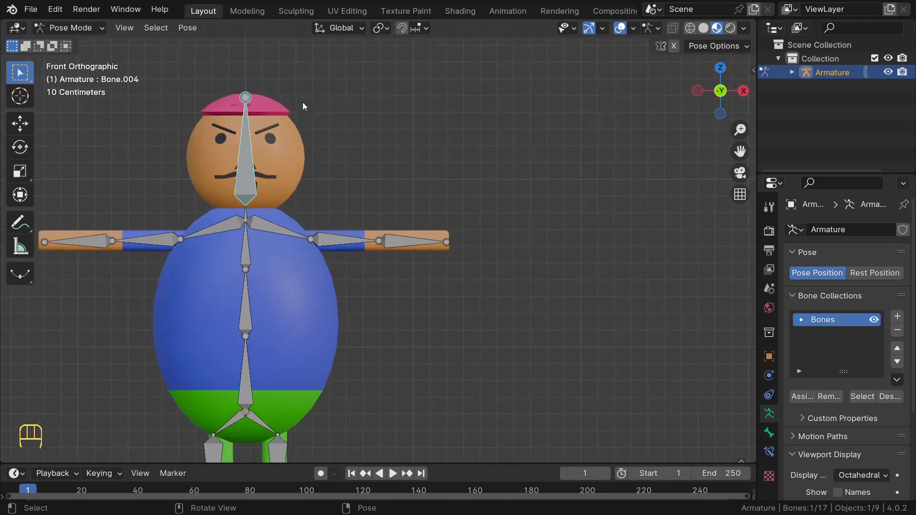
key(r)
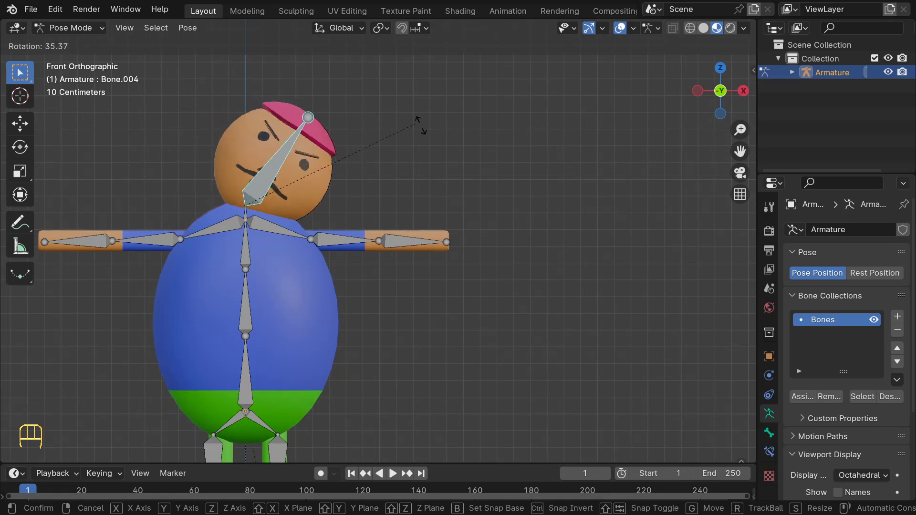
key(Escape)
Try rotating the +X forearm and the middle spine bone in front view, cancelling both rotations
key(KP_1)
click(482, 198)
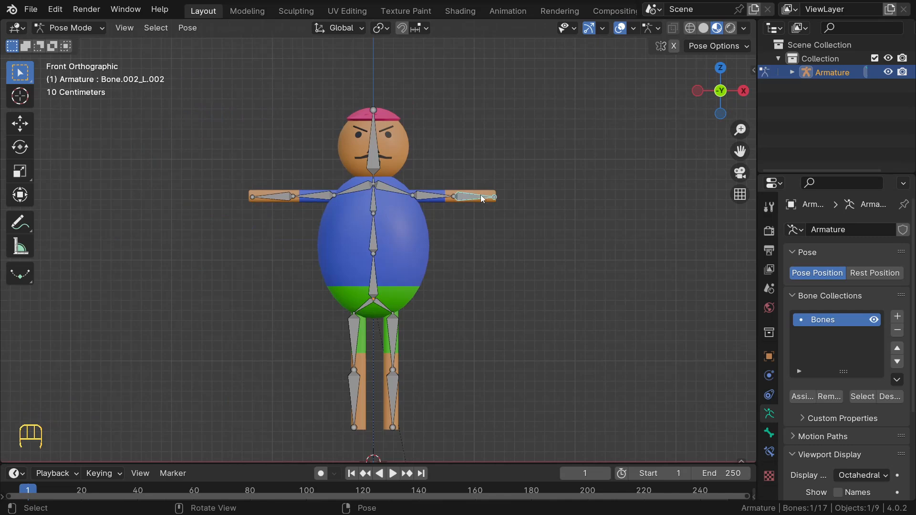
key(r)
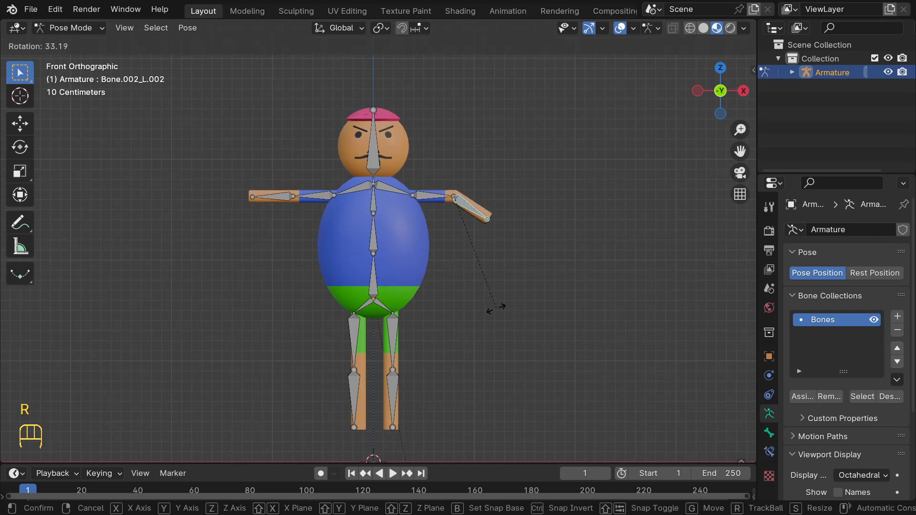
right_click(425, 154)
click(374, 248)
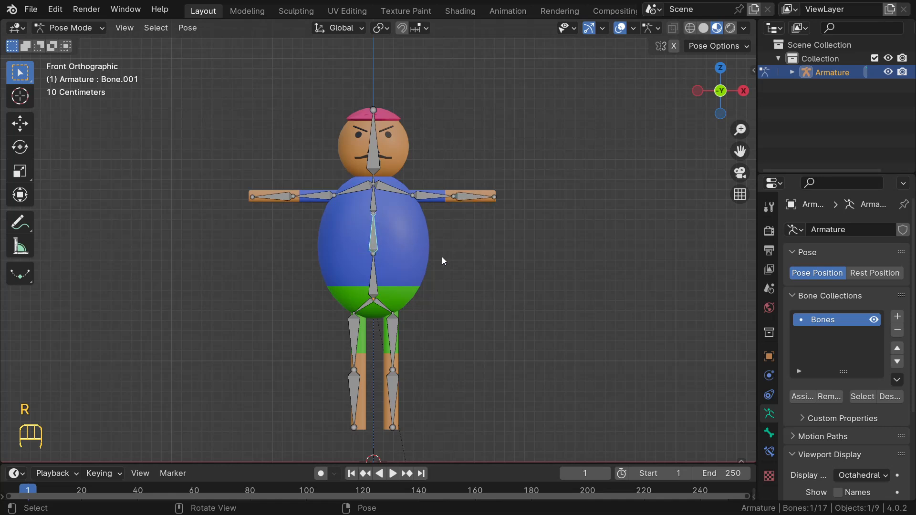
key(r)
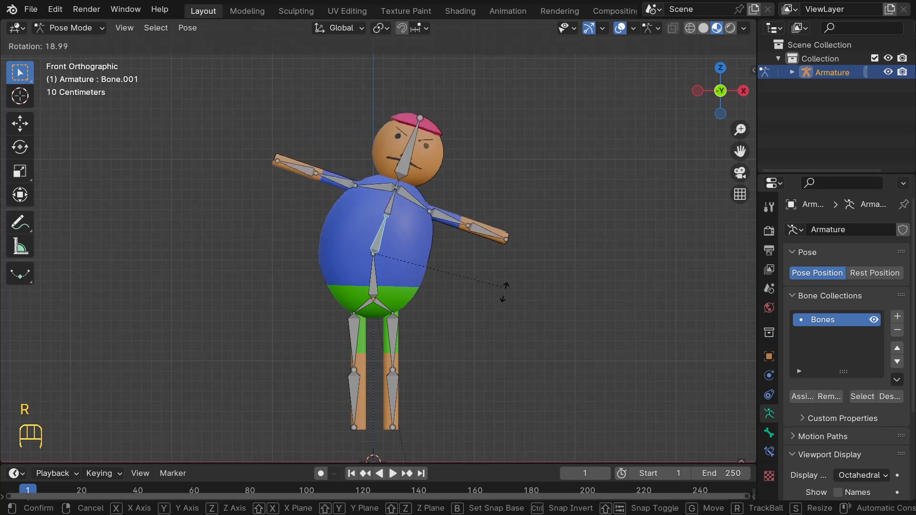
right_click(478, 273)
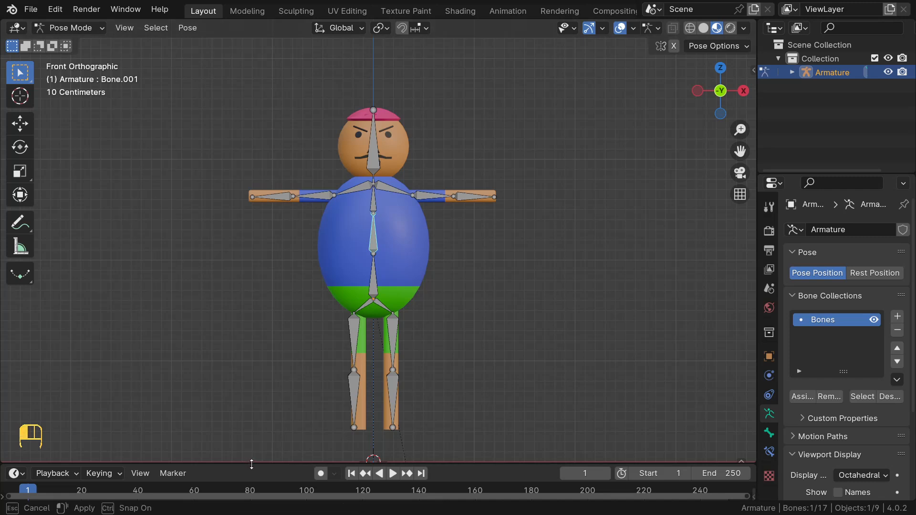
Enlarge the timeline area and insert a Location & Rotation keyframe for the +X forearm bone at frame 1
drag(248, 465, 257, 429)
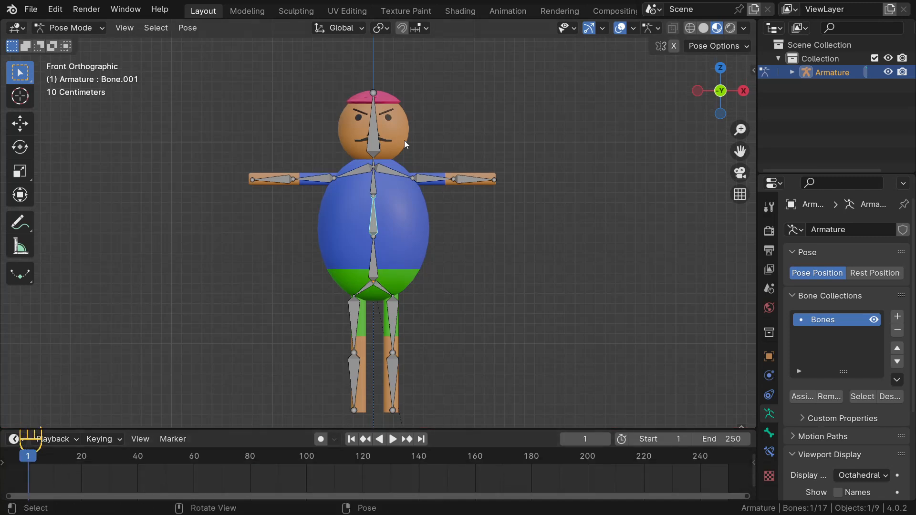
click(476, 179)
key(i)
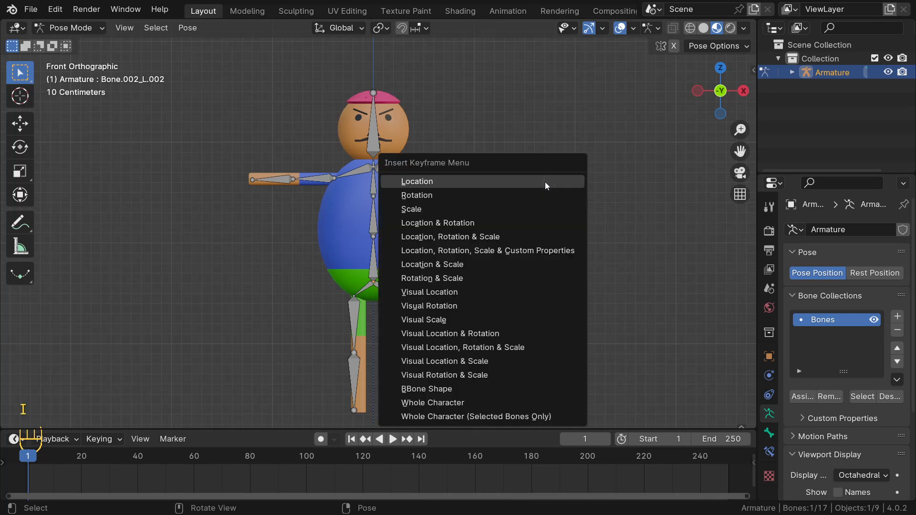
click(461, 223)
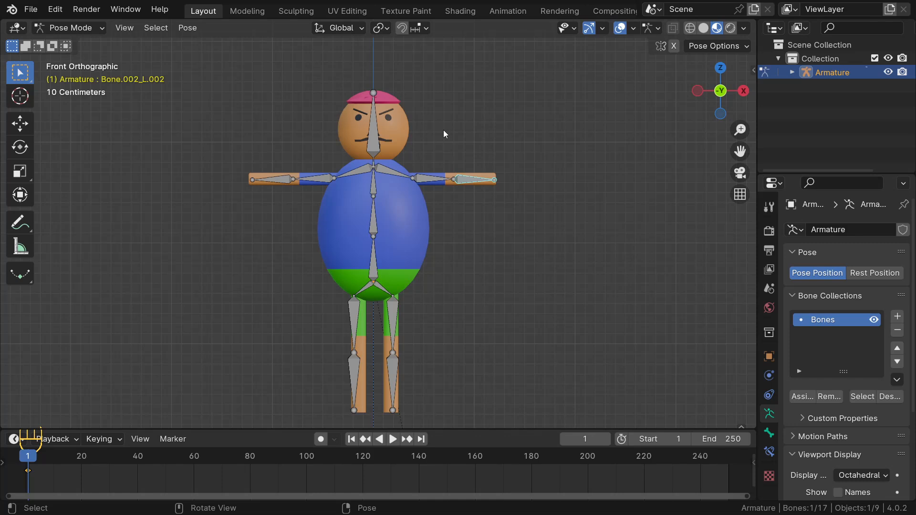
At frame 60, rotate the +X forearm bone upward slightly past vertical and insert a Location & Rotation keyframe
click(138, 465)
key(space)
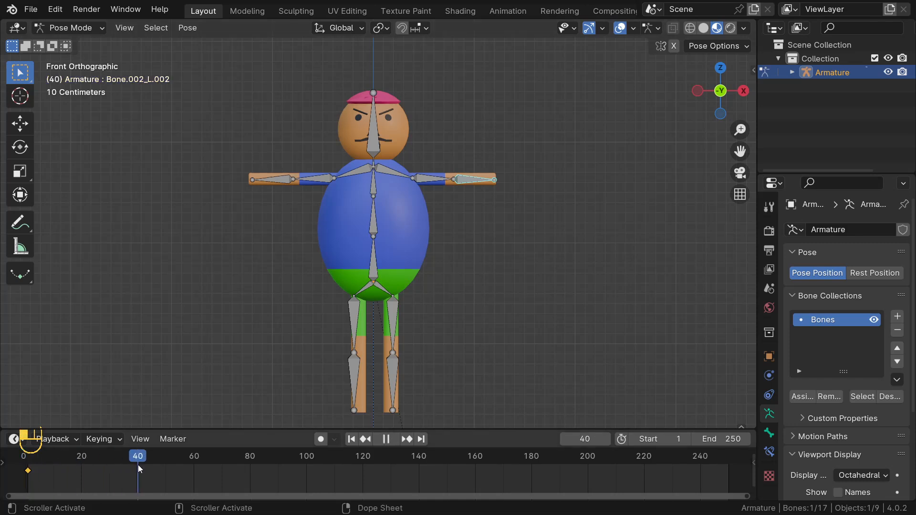
key(space)
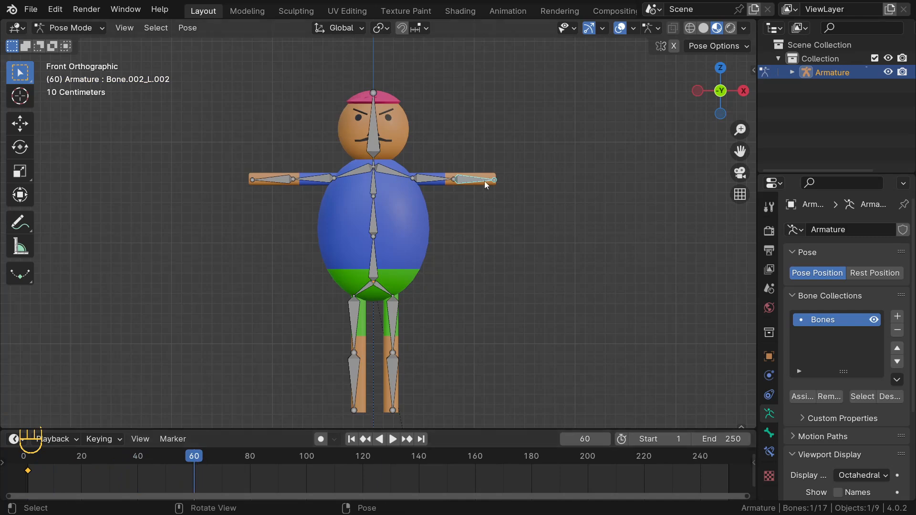
key(r)
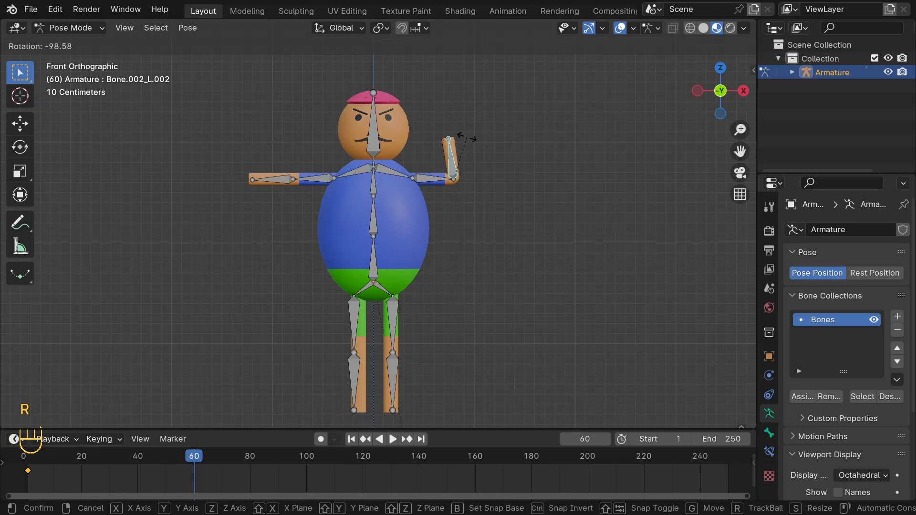
click(459, 137)
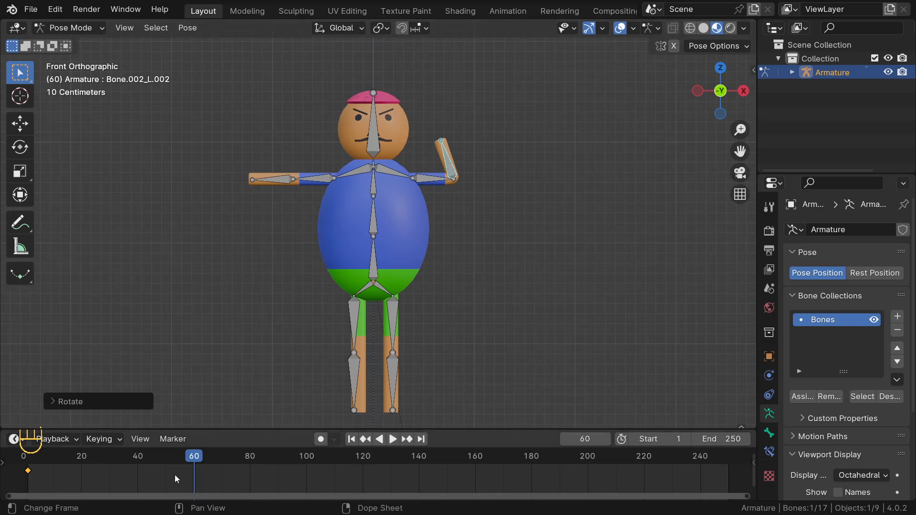
key(k)
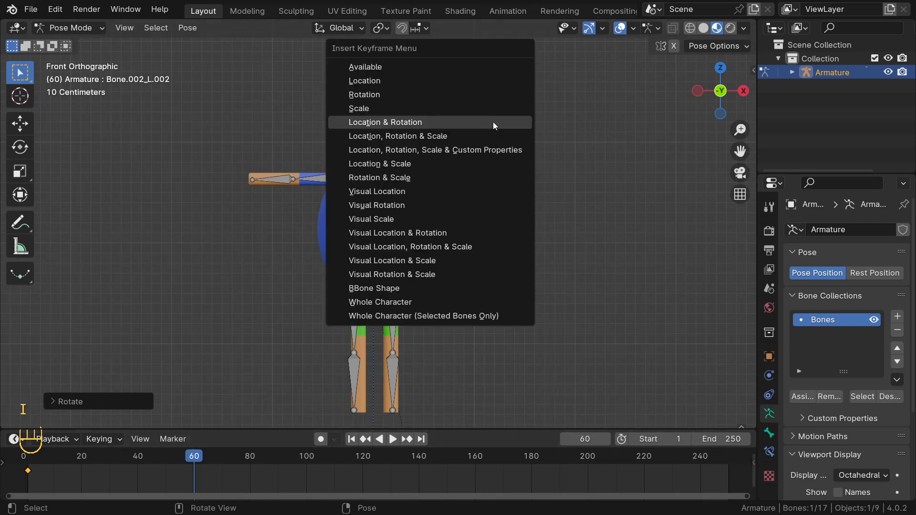
click(394, 123)
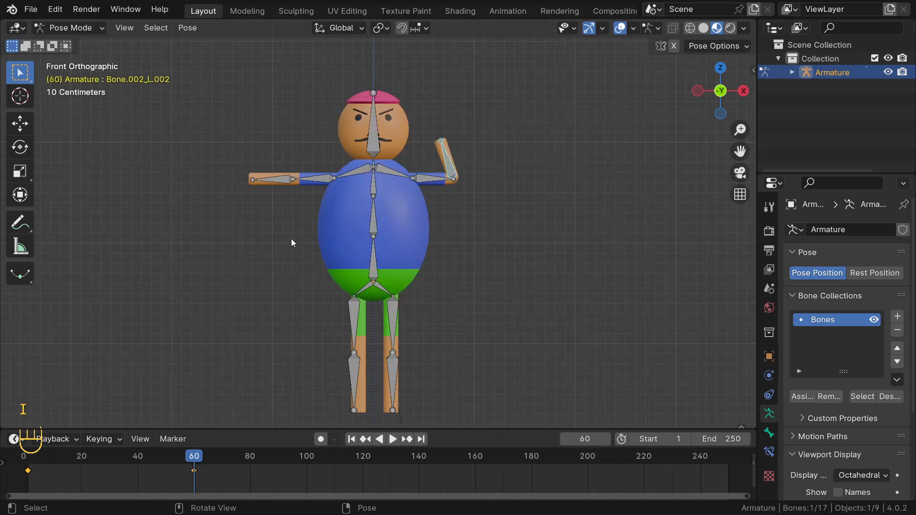
Play the forearm animation from the start of the timeline past the second keyframe, then stop playback
click(25, 458)
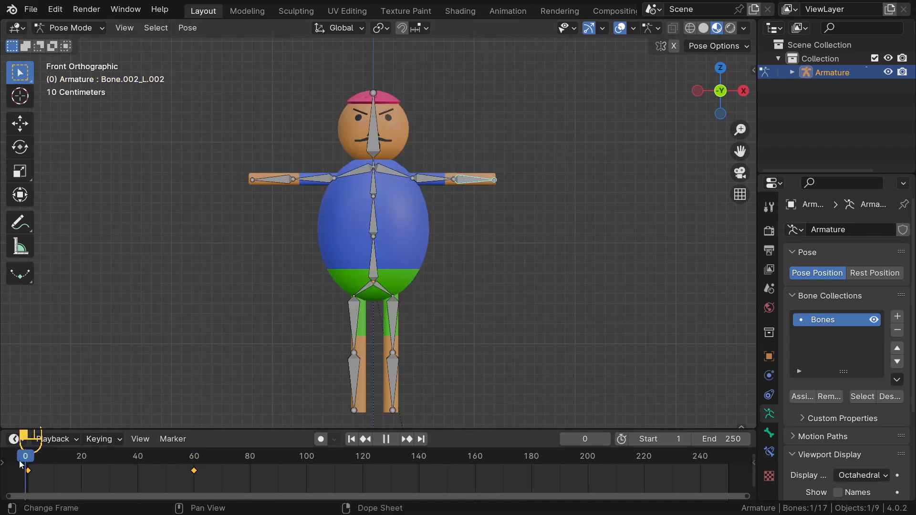
key(space)
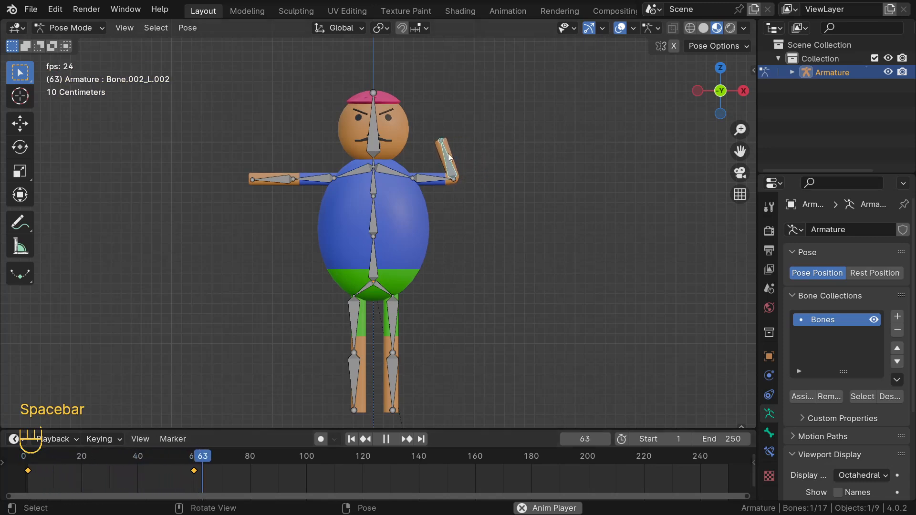
key(space)
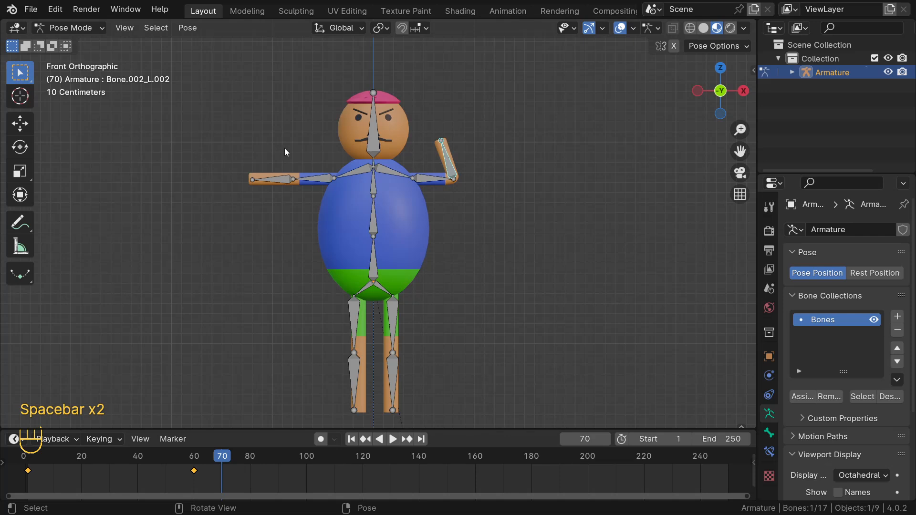
Box-select all bones of the armature, from the head down to the feet
scroll(215, 143, down, 2)
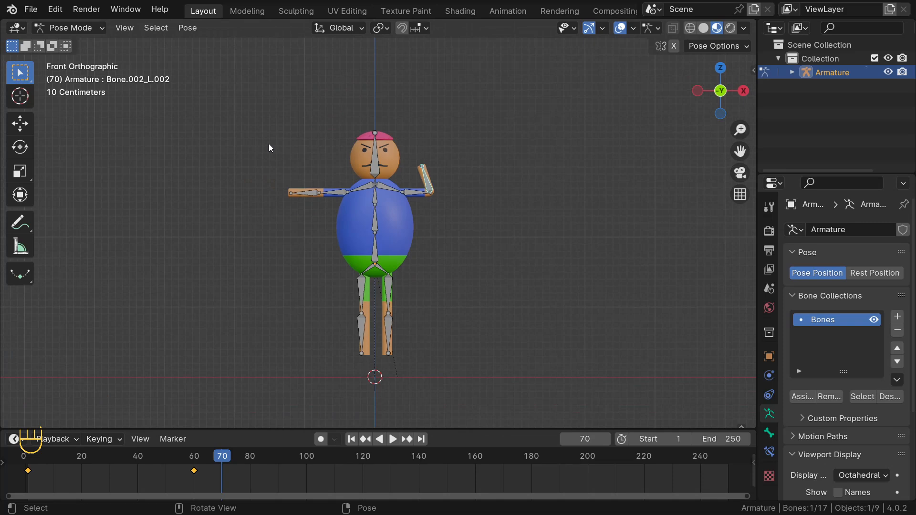
drag(255, 132, 484, 417)
drag(252, 90, 515, 376)
click(443, 292)
drag(261, 110, 481, 395)
click(480, 393)
drag(255, 105, 456, 374)
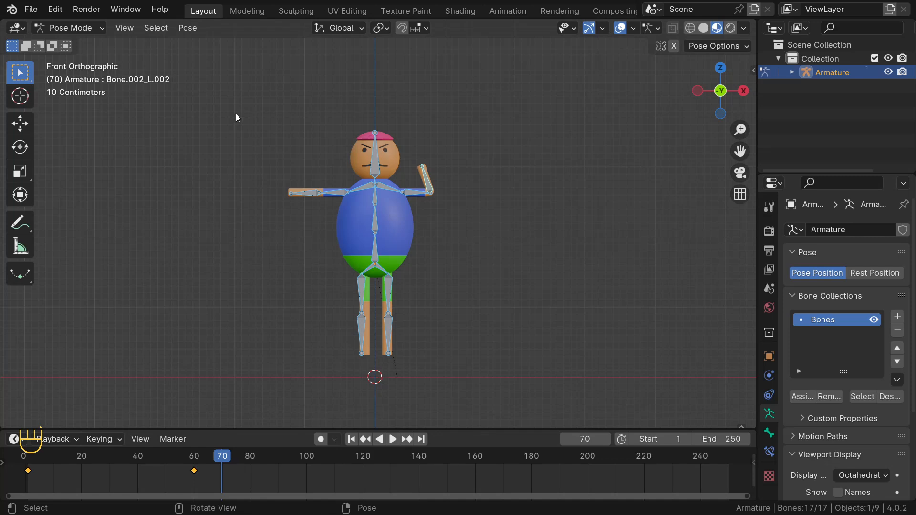
middle_drag(317, 141, 244, 155)
click(258, 142)
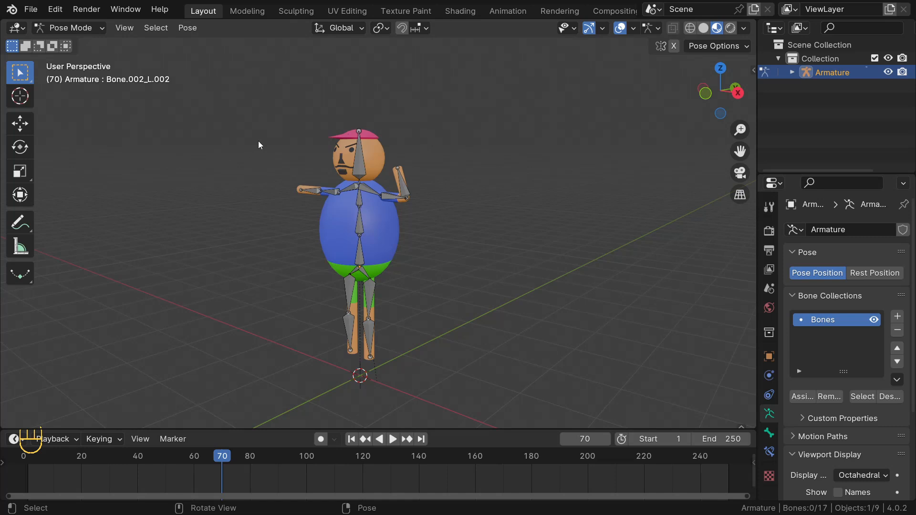
drag(268, 110, 442, 384)
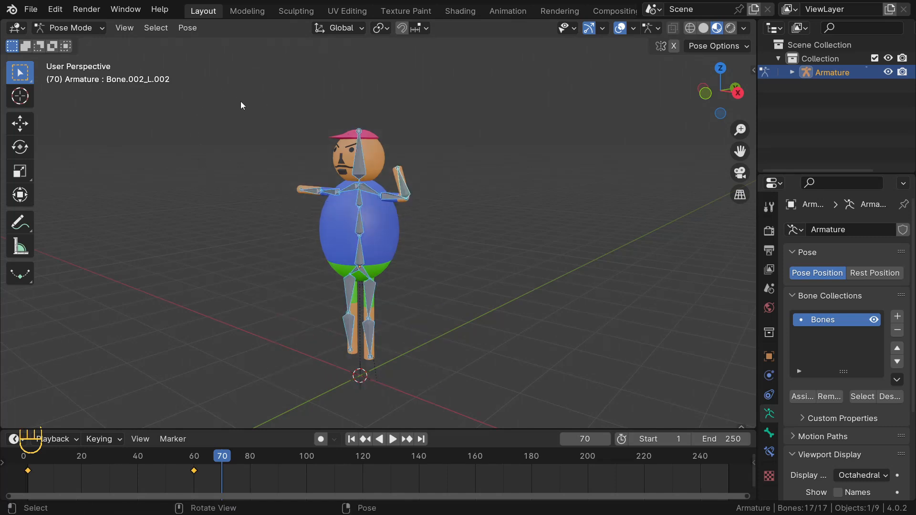
drag(241, 101, 461, 374)
middle_drag(224, 262, 302, 259)
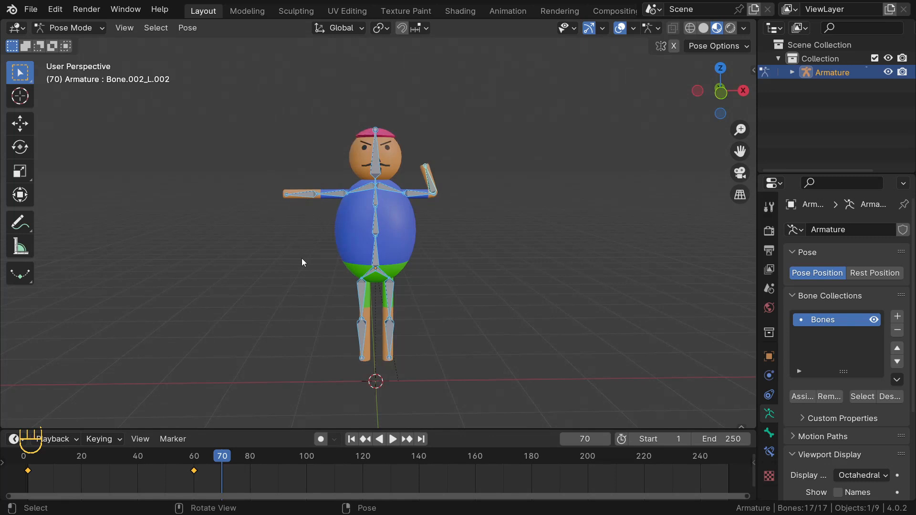